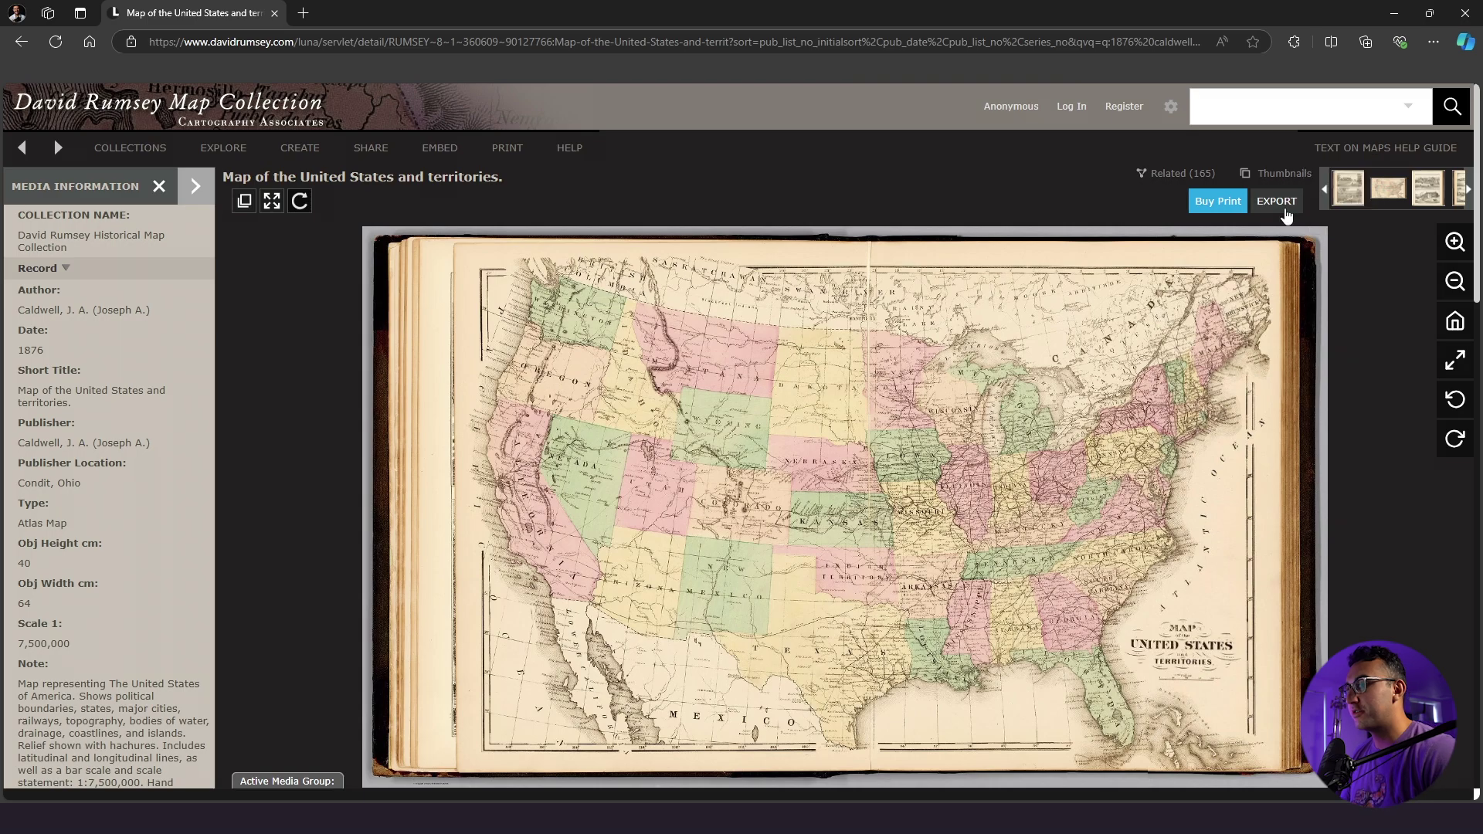
Export the Map of the United States and territories from its map collection page
{"action": "left_click", "coordinate": [1275, 207]}
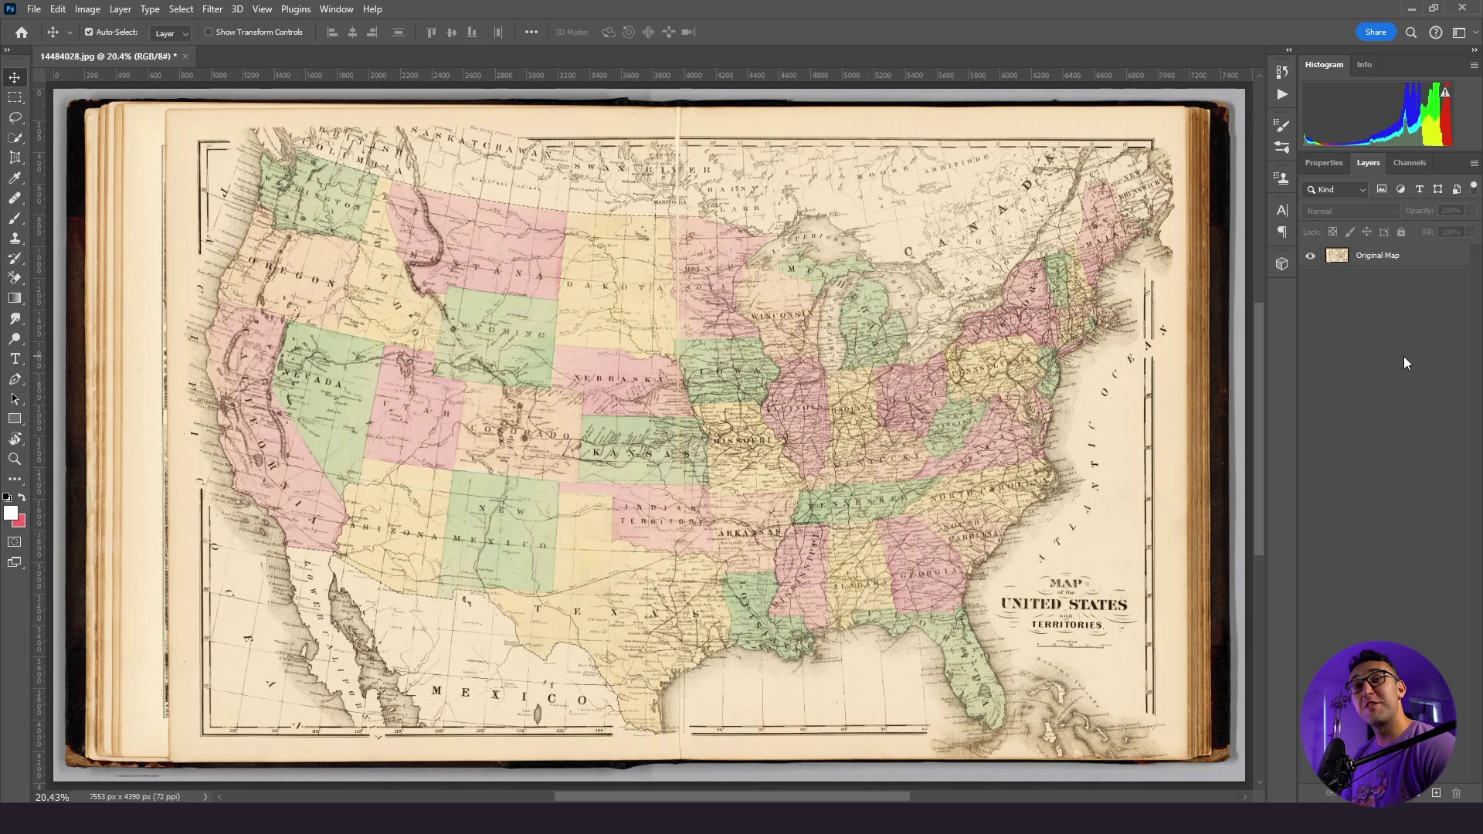
In Photoshop, duplicate the Original Map layer and name the copy New Map No Text
{"action": "right_click", "coordinate": [1386, 255]}
{"action": "left_click", "coordinate": [1388, 289]}
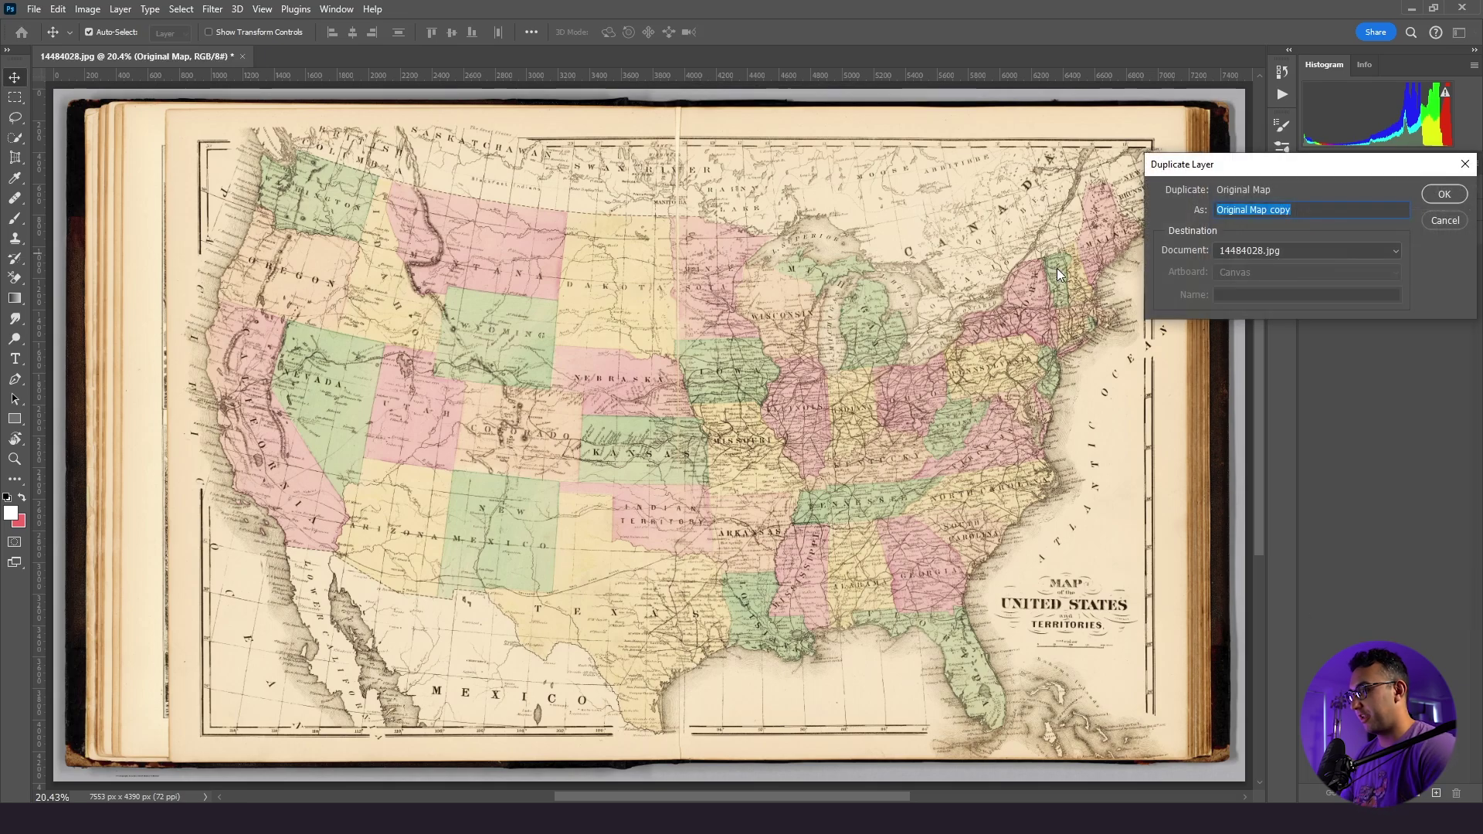
{"action": "type", "text": "New Map No Text"}
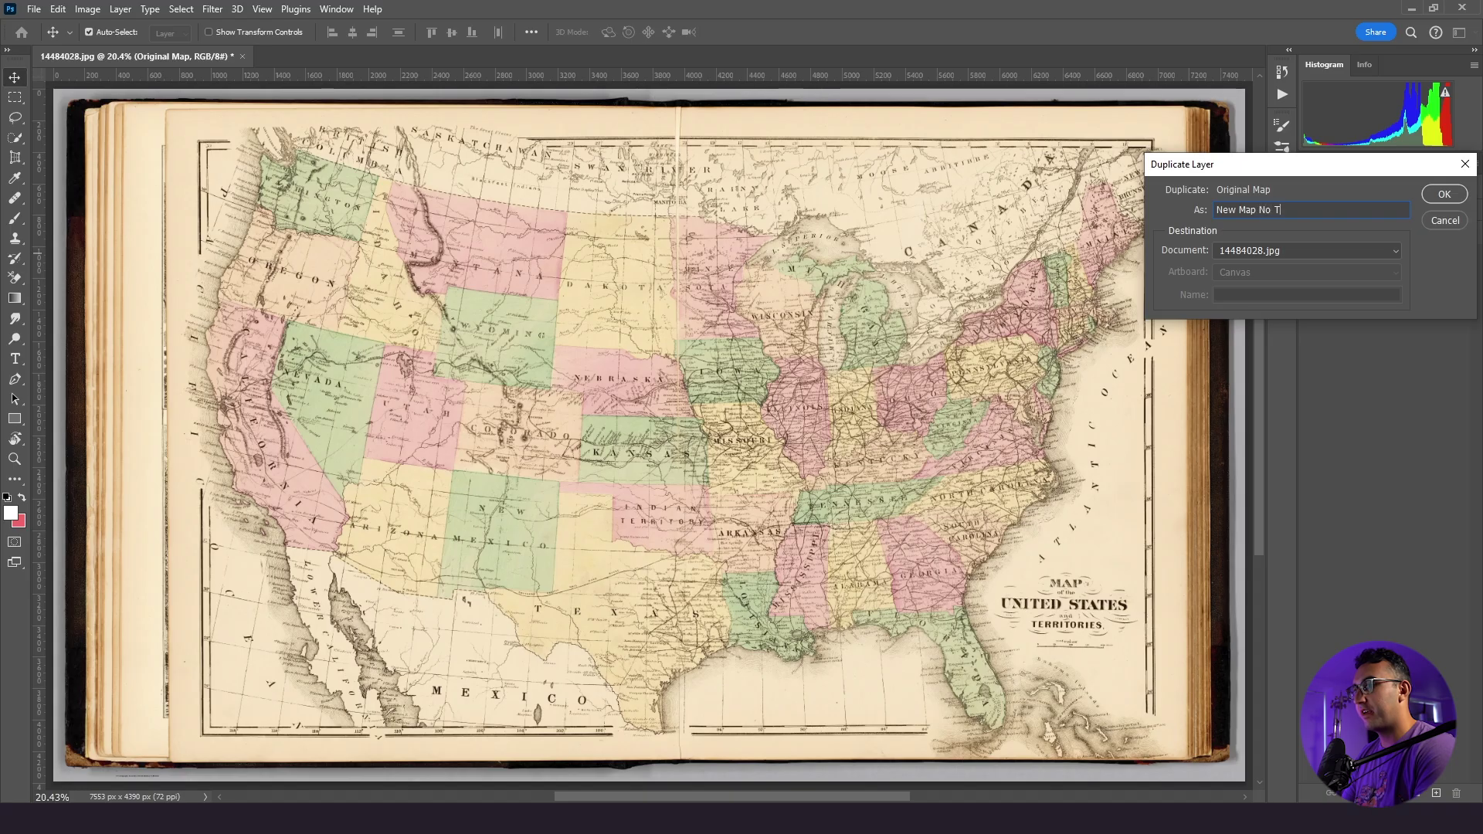
{"action": "key", "text": "Return"}
Make rectangular selections around the words INDIAN and TERRITORY on the New Map No Text layer
{"action": "key", "text": "ctrl+1"}
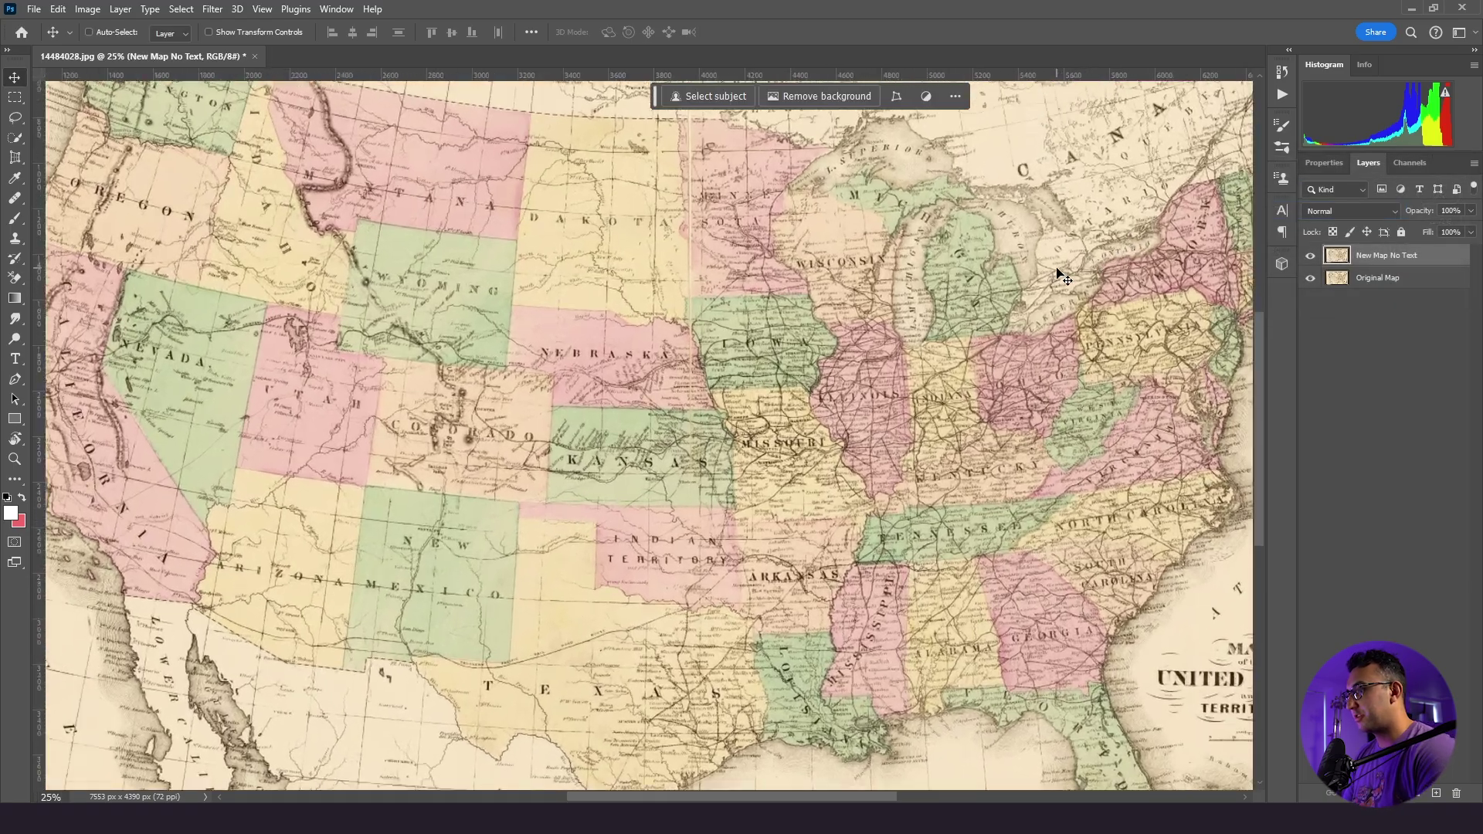
{"action": "scroll", "coordinate": [617, 227], "scroll_direction": "down", "scroll_amount": 8}
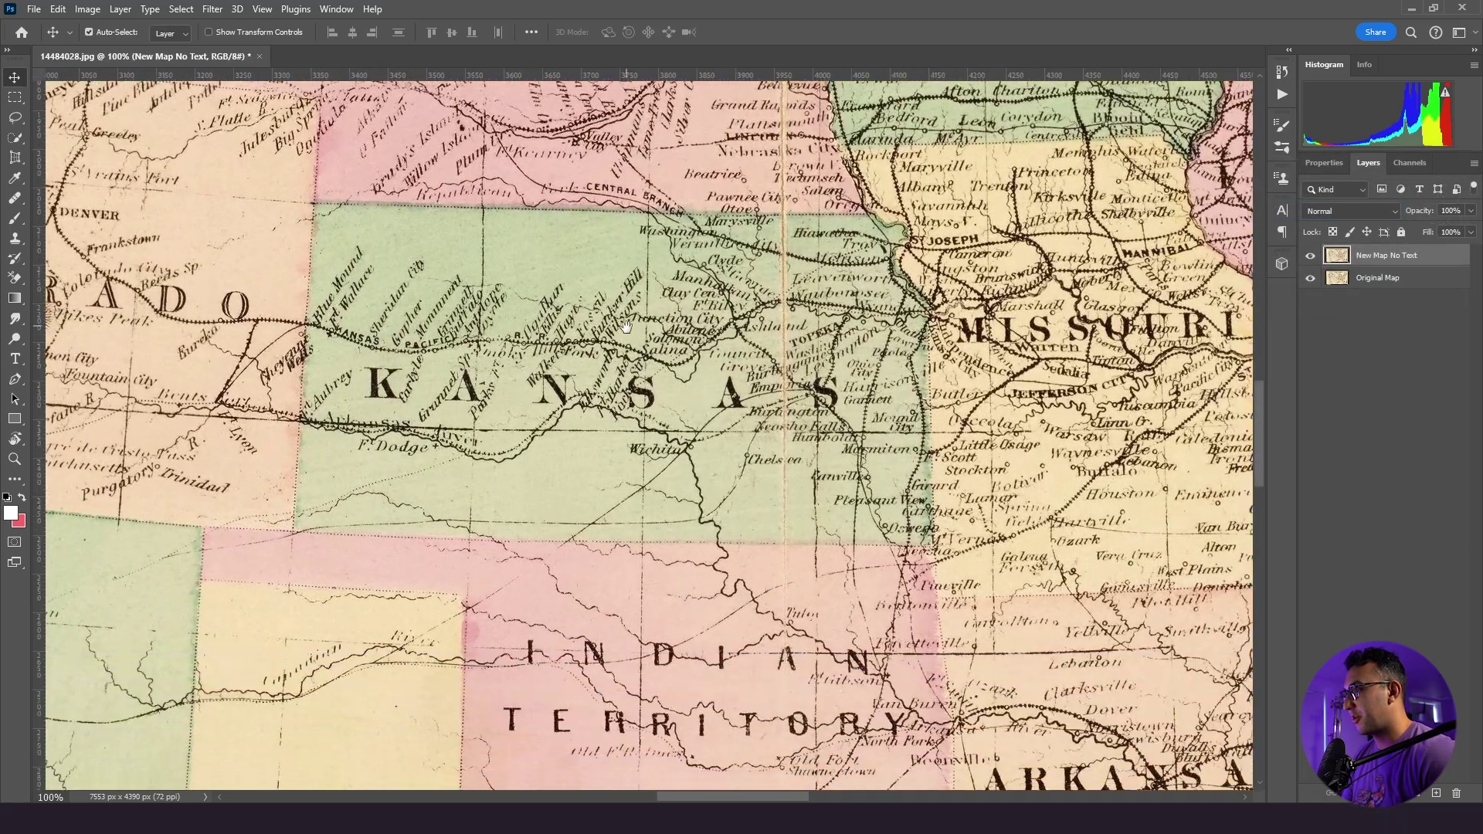
{"action": "key", "text": "ctrl+plus"}
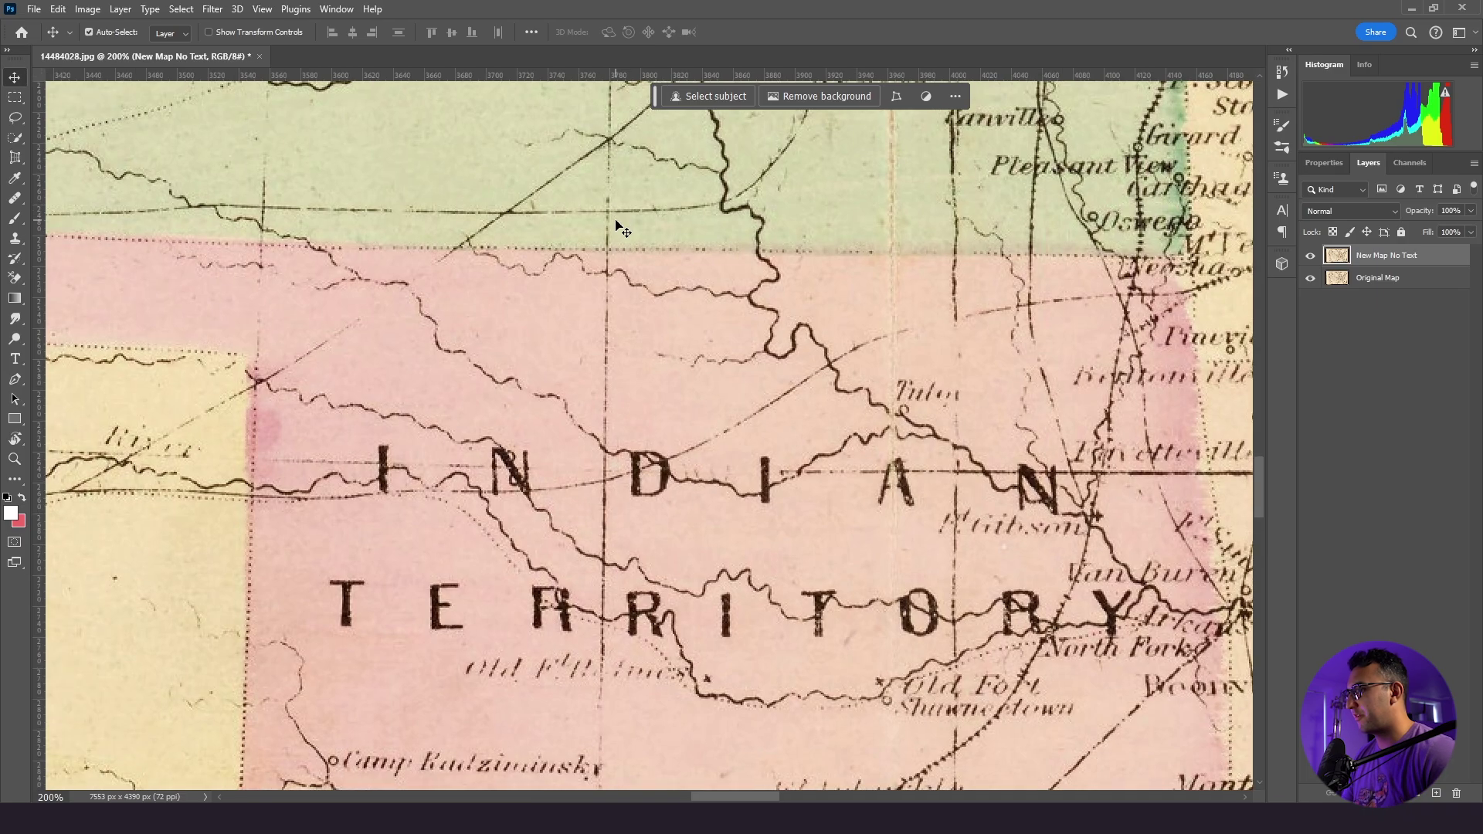
{"action": "scroll", "coordinate": [622, 231], "scroll_direction": "down", "scroll_amount": 3}
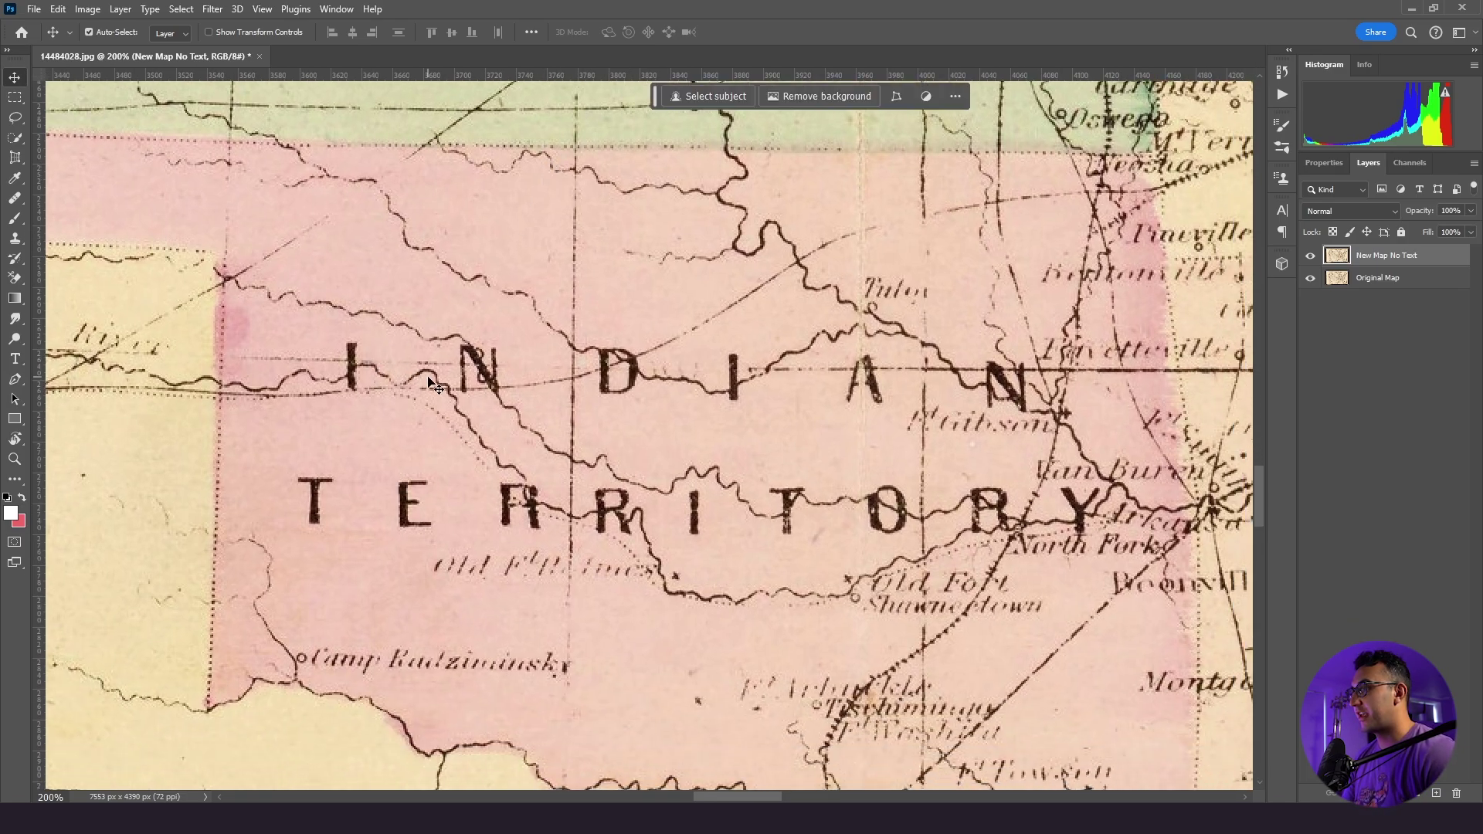
{"action": "left_click", "coordinate": [17, 97]}
{"action": "left_click_drag", "start_coordinate": [323, 330], "coordinate": [1043, 417]}
{"action": "left_click_drag", "start_coordinate": [281, 463], "coordinate": [1101, 545]}
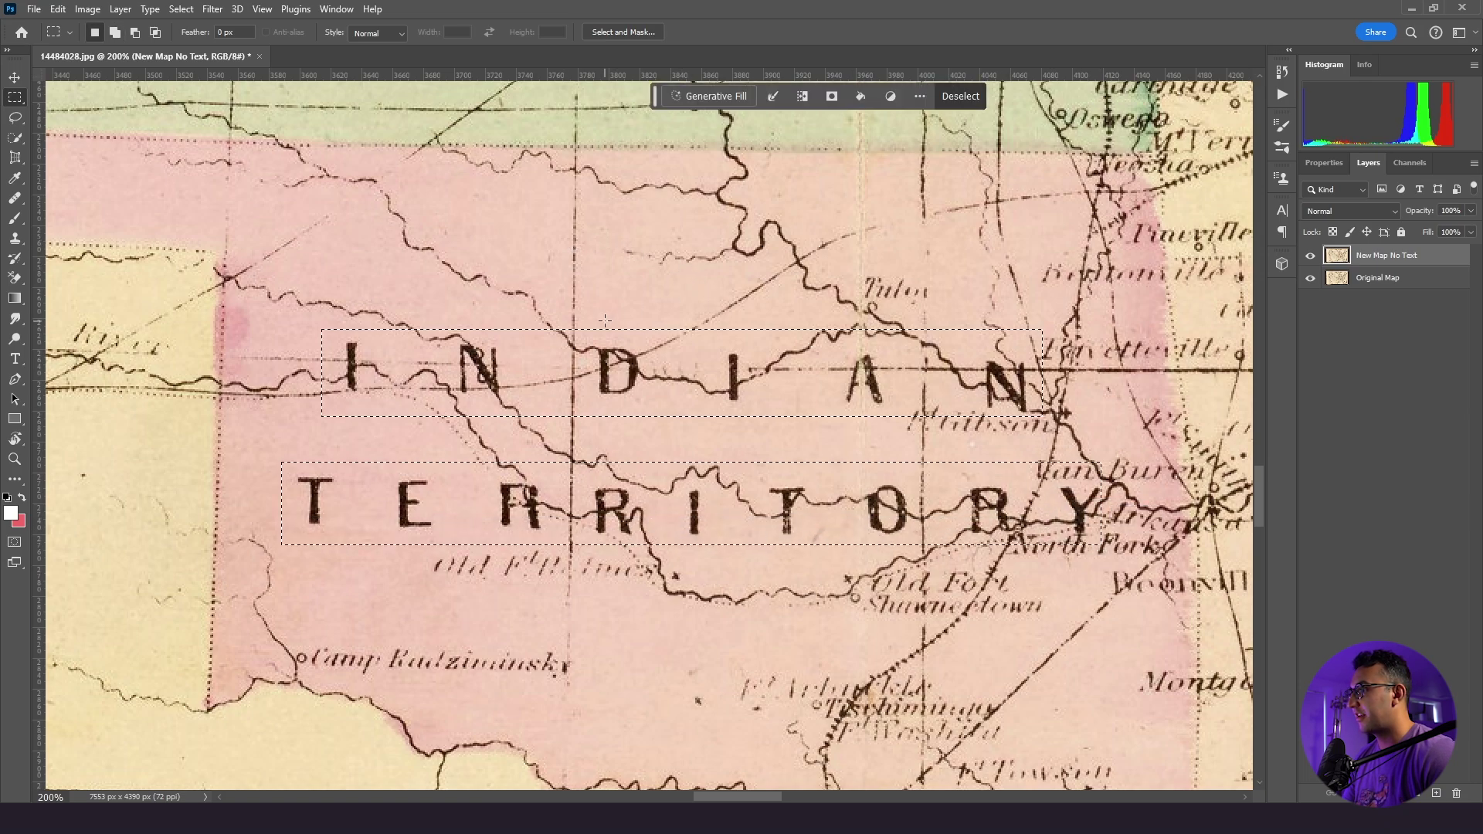
Run Generative Fill on the selected lettering with the prompt "remove text"
{"action": "left_click", "coordinate": [724, 99]}
{"action": "type", "text": "remove text"}
{"action": "key", "text": "Return"}
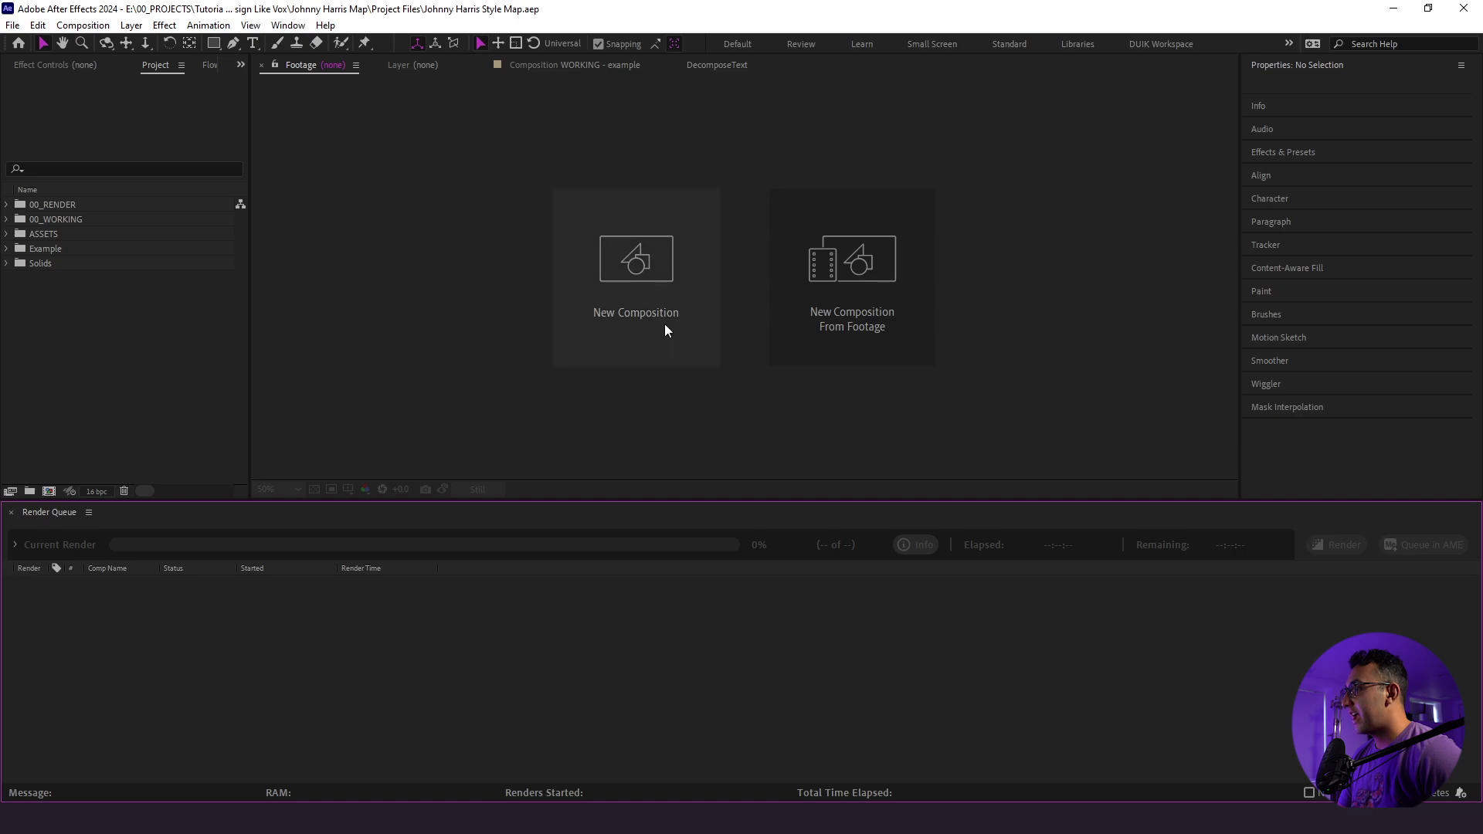
In After Effects, create a composition named RENDER COMP and file it in the 00_RENDER folder
{"action": "left_click", "coordinate": [650, 294]}
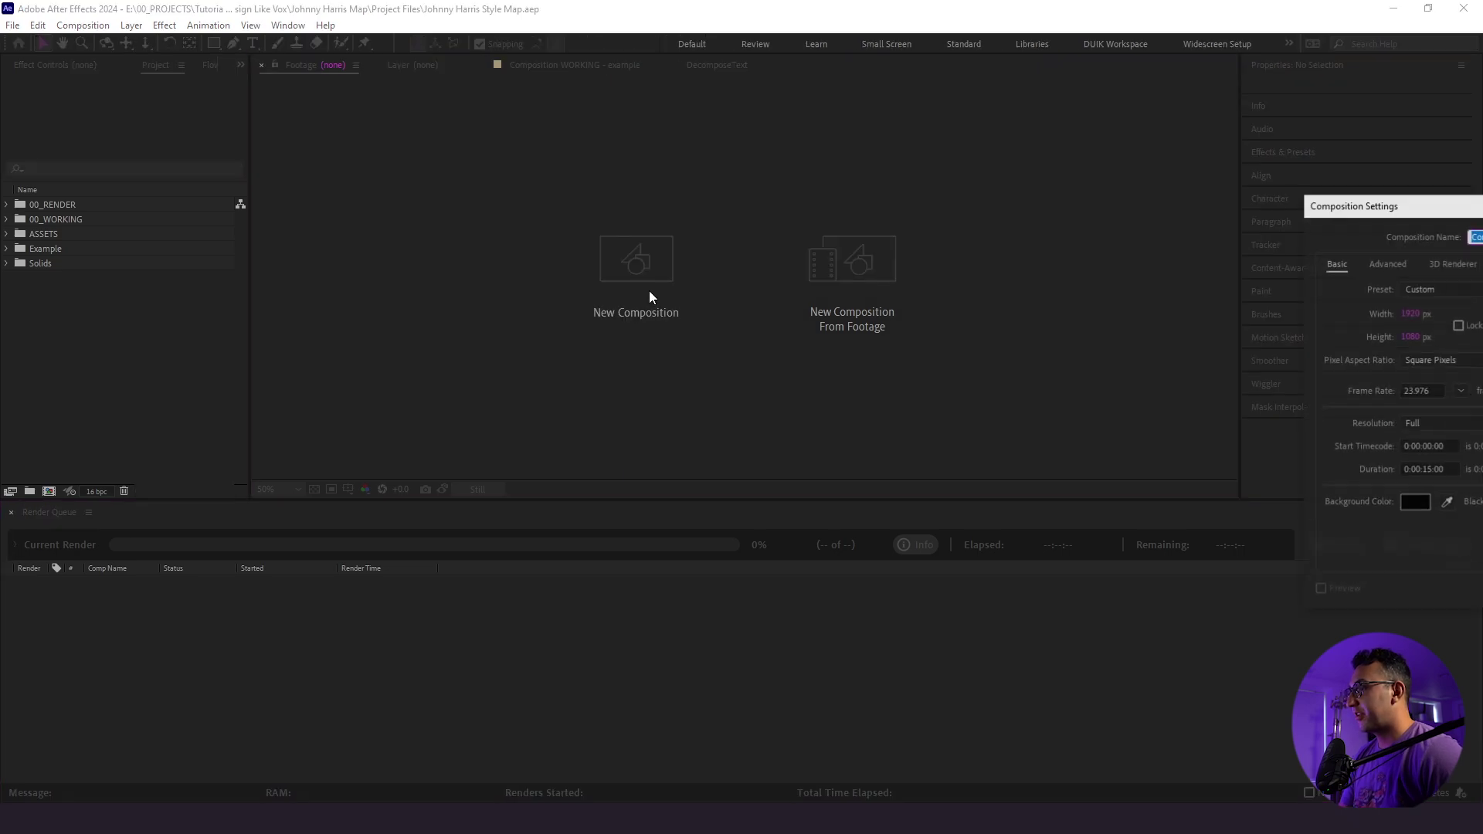
{"action": "key", "text": "Caps_Lock"}
{"action": "type", "text": "RENDER COMP"}
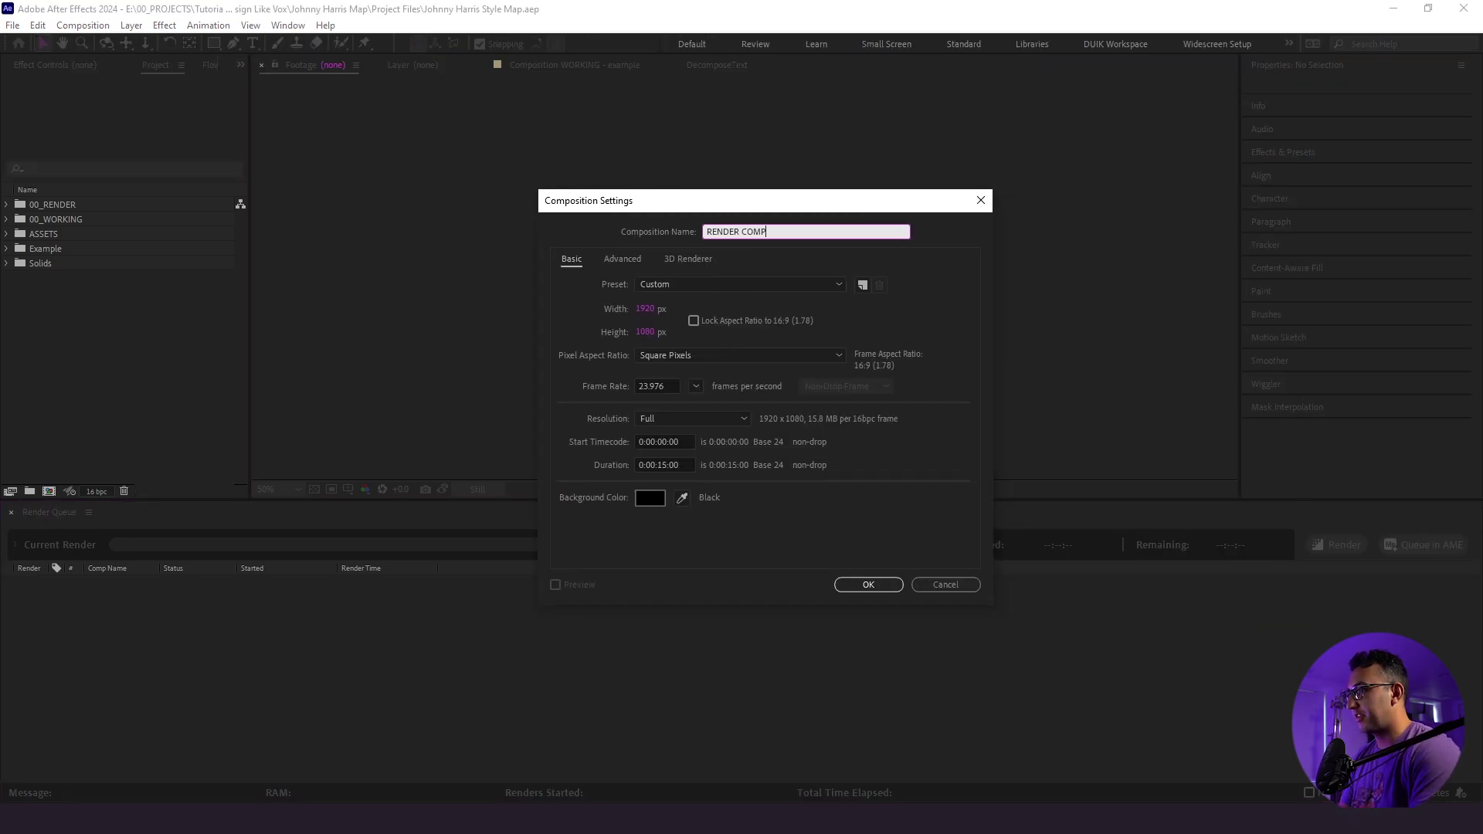
{"action": "key", "text": "Caps_Lock"}
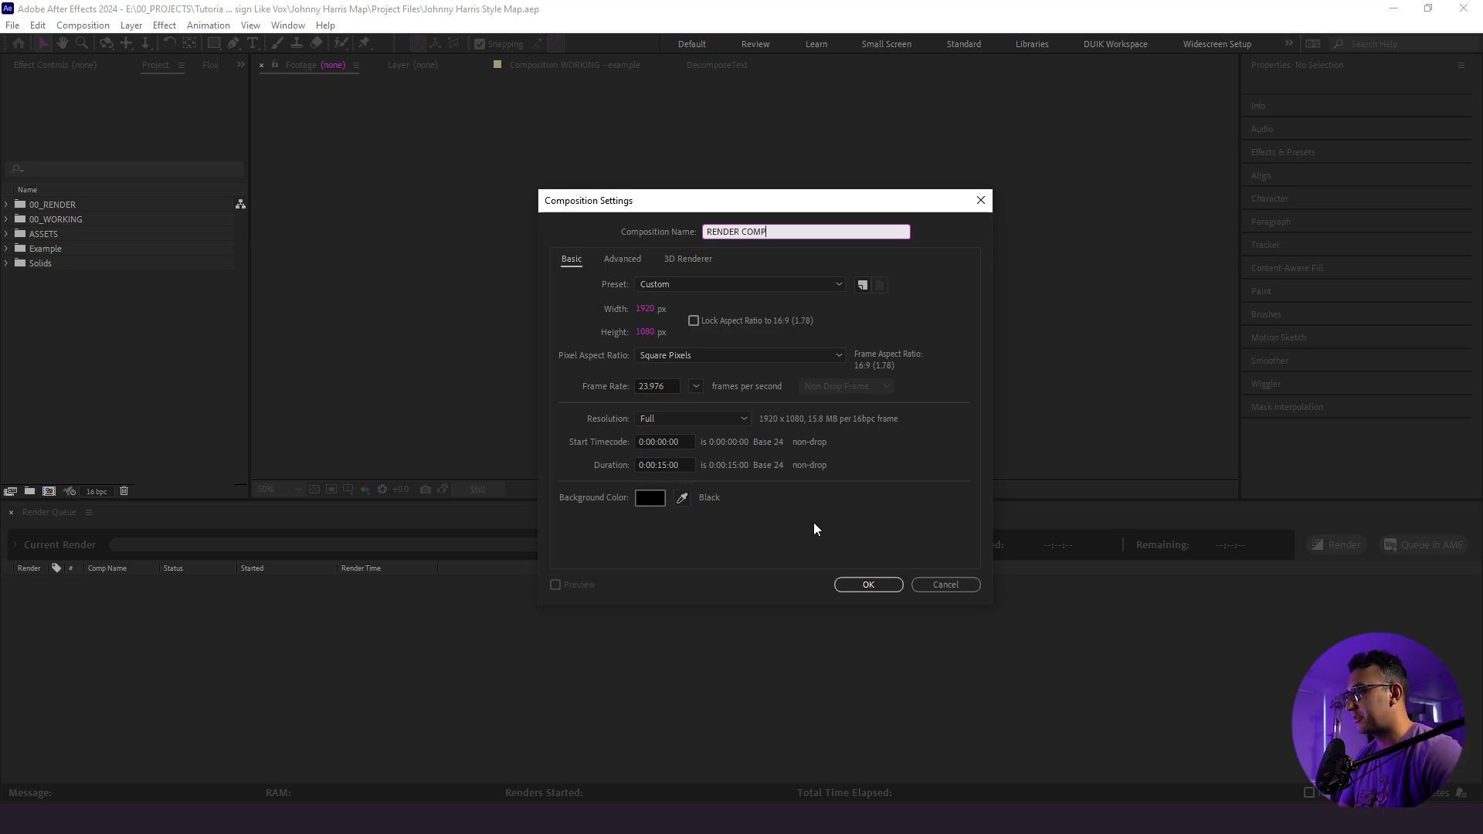
{"action": "left_click", "coordinate": [843, 582]}
{"action": "left_click_drag", "start_coordinate": [69, 261], "coordinate": [42, 222]}
Add the Original Map image from the ASSETS folder to the RENDER COMP timeline
{"action": "left_click", "coordinate": [8, 234]}
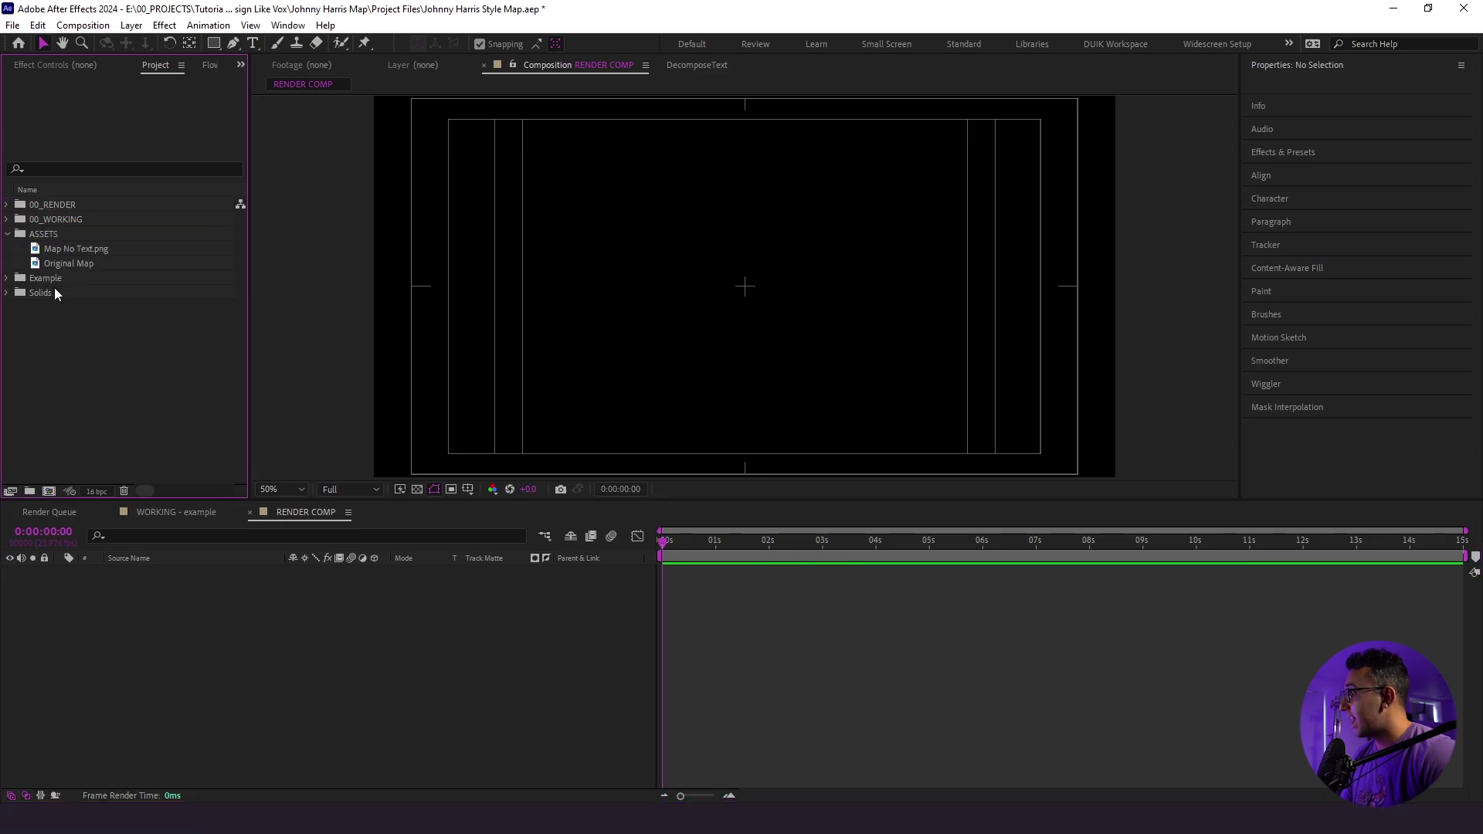
{"action": "left_click", "coordinate": [53, 264]}
{"action": "left_click", "coordinate": [71, 249]}
{"action": "left_click", "coordinate": [74, 263]}
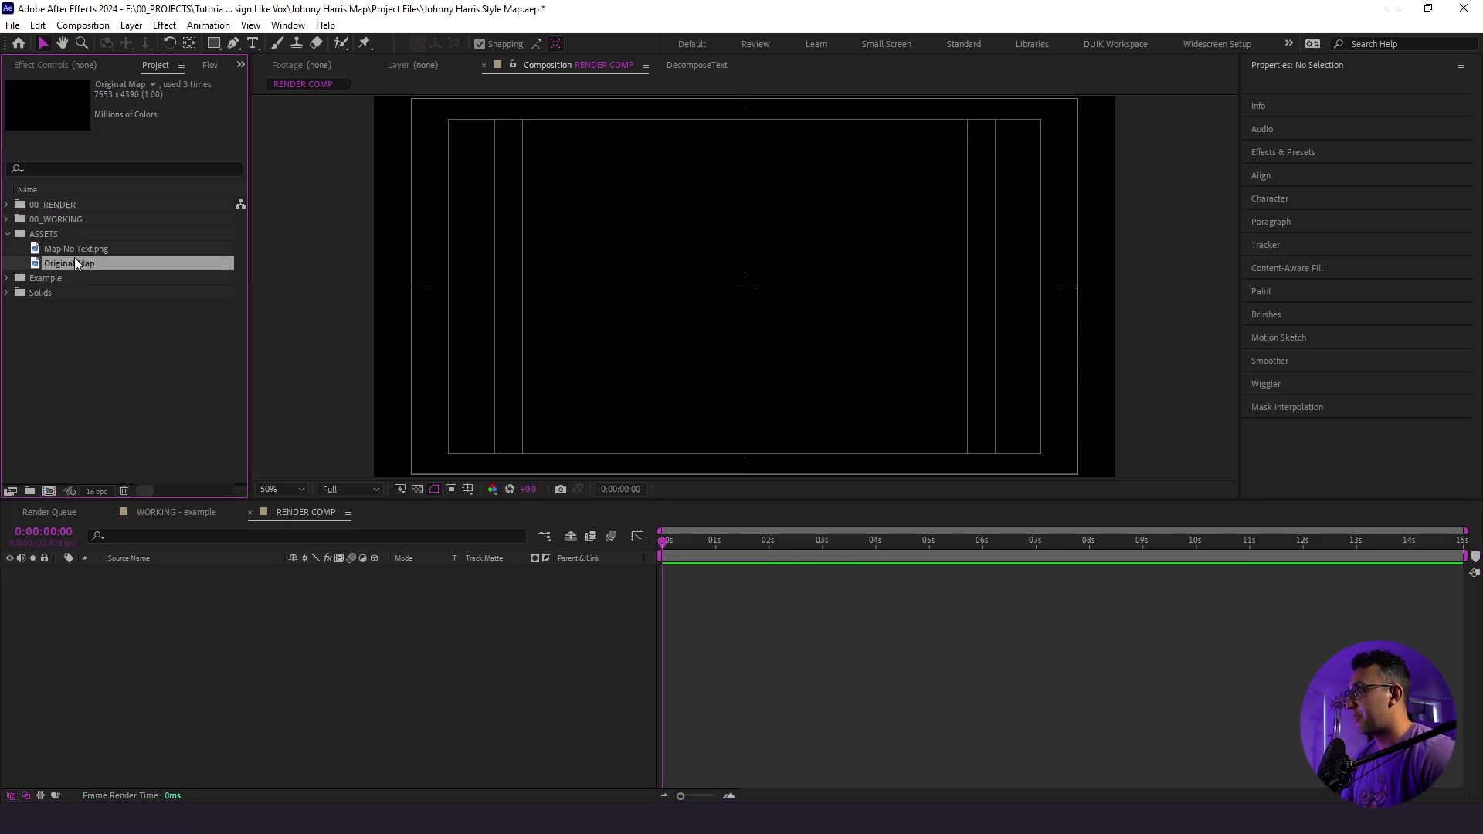
{"action": "left_click_drag", "start_coordinate": [84, 266], "coordinate": [224, 618]}
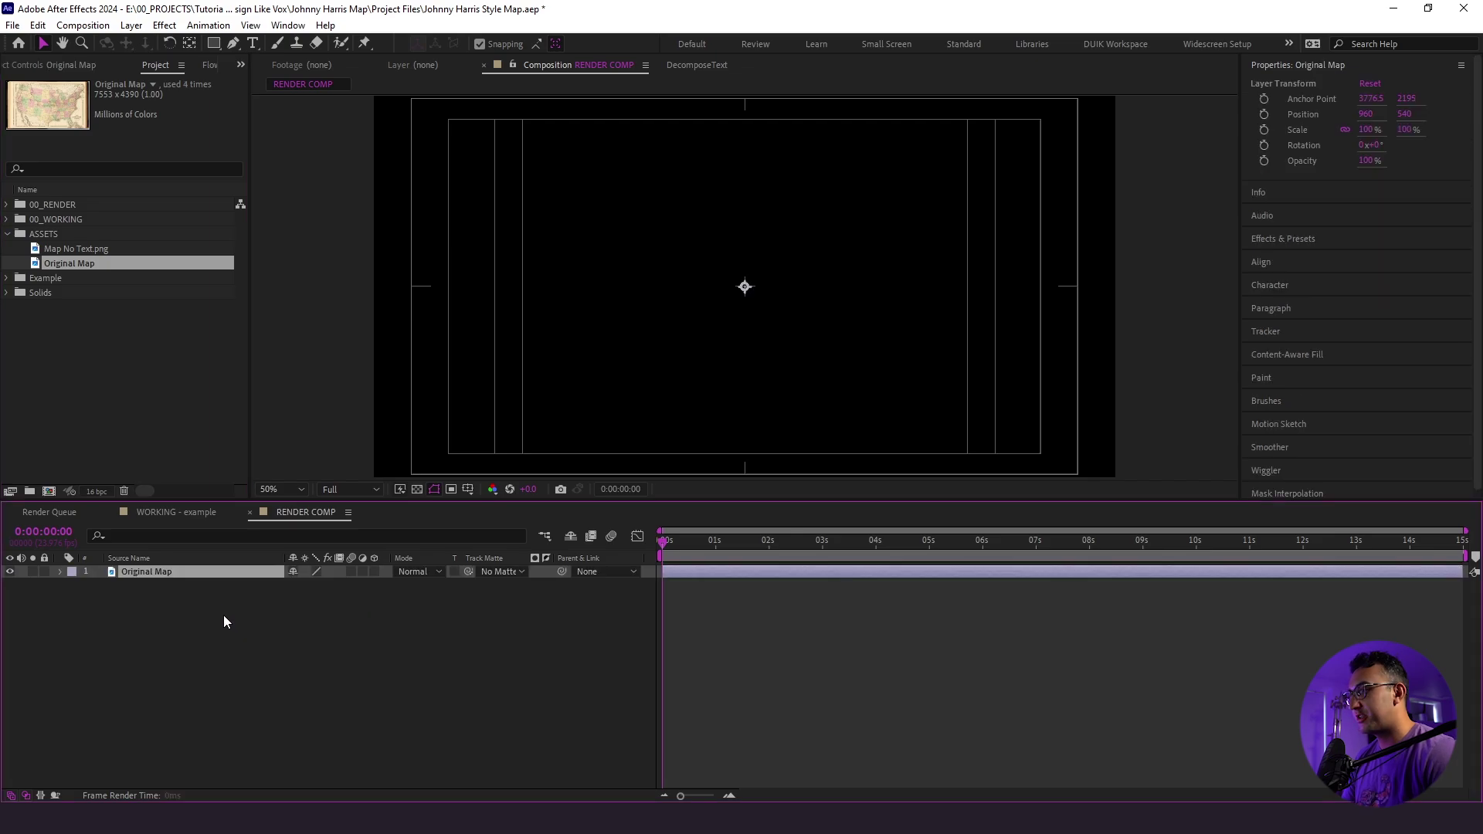
Pre-compose the Original Map layer as WORKING MAP COMP, leaving all attributes in RENDER COMP
{"action": "right_click", "coordinate": [194, 572]}
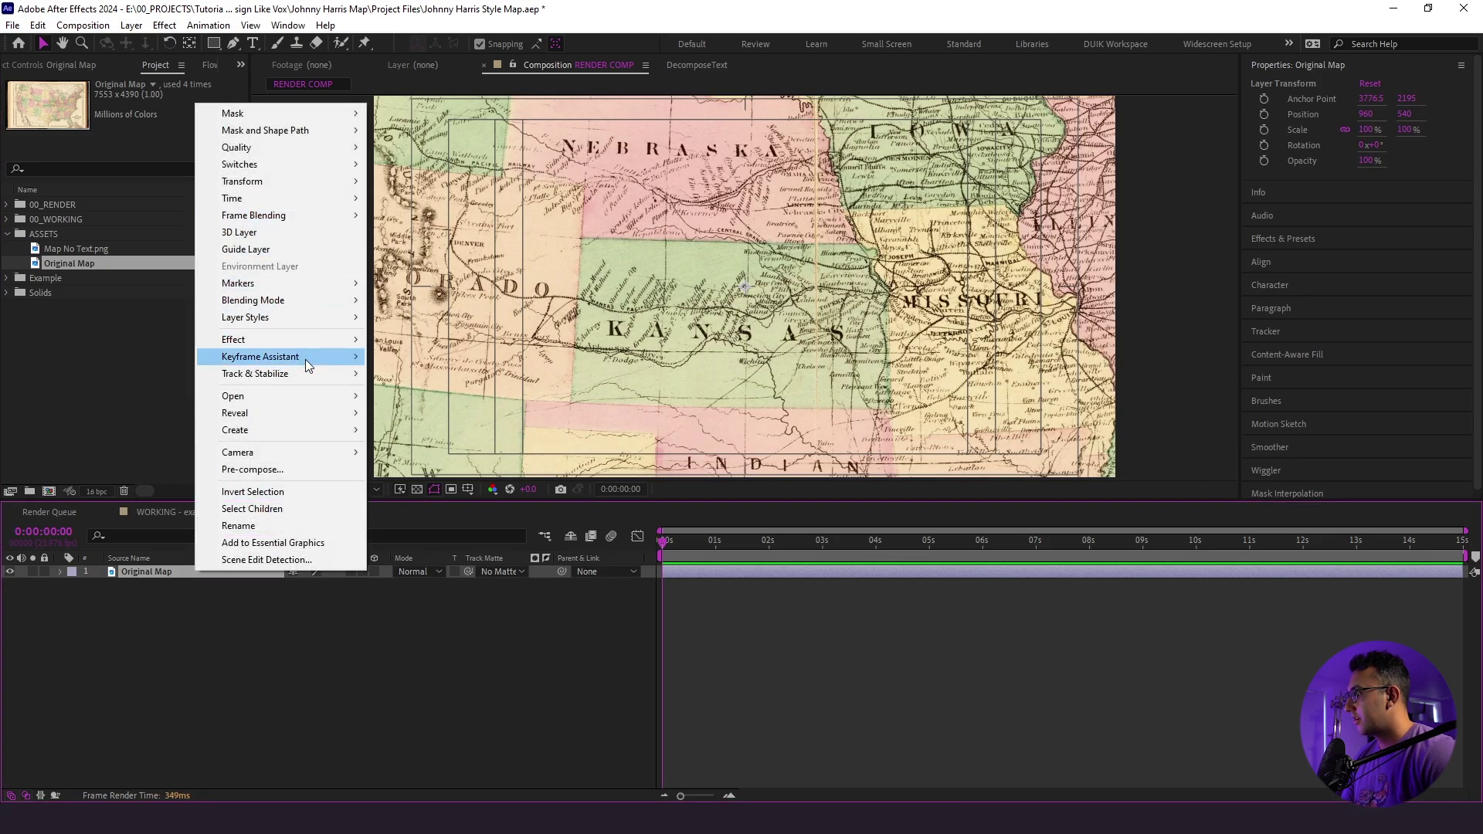
{"action": "left_click", "coordinate": [253, 468]}
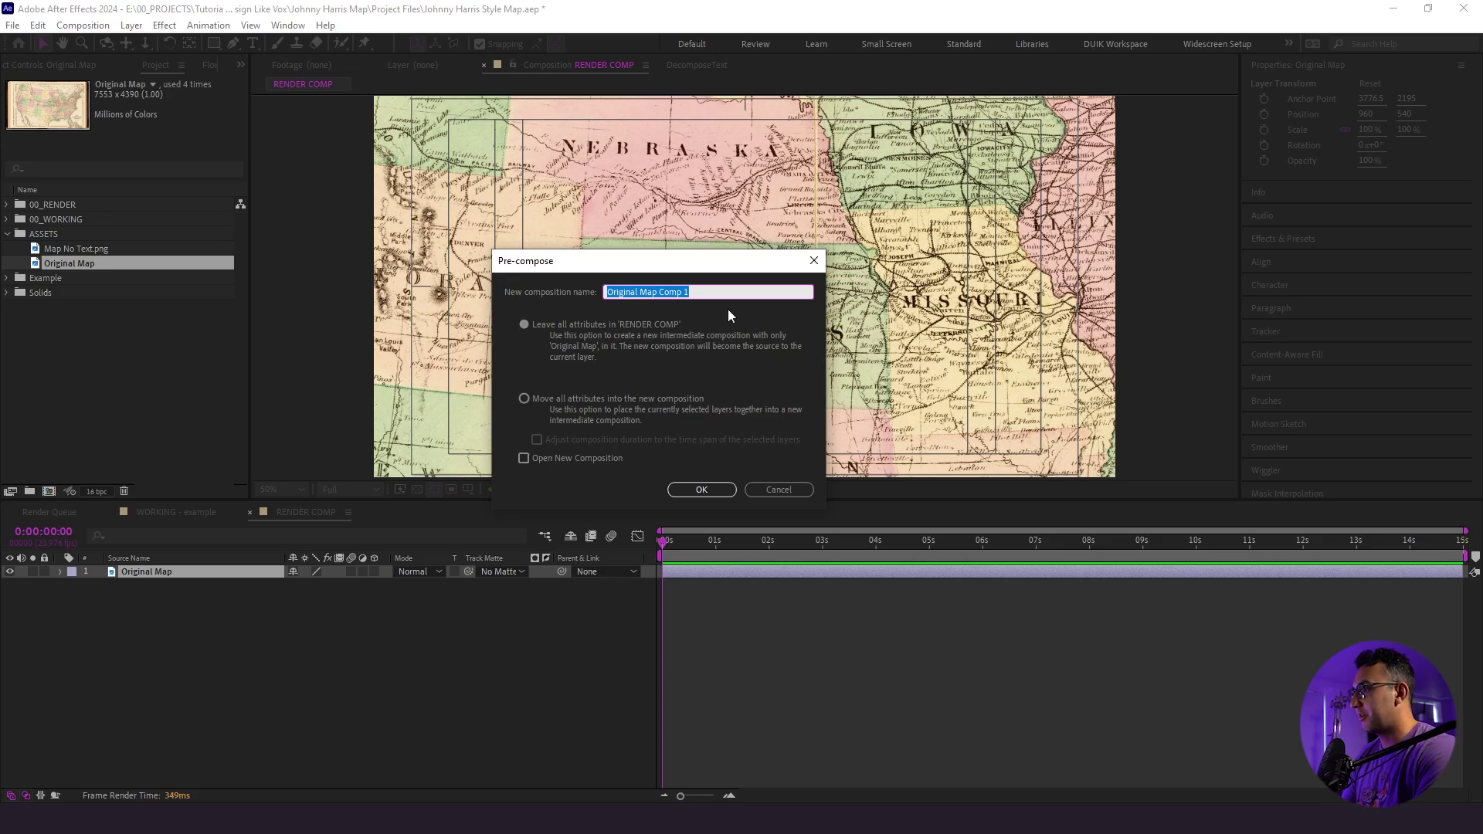
{"action": "key", "text": "Caps_Lock"}
{"action": "type", "text": "WORKING MAP COMP"}
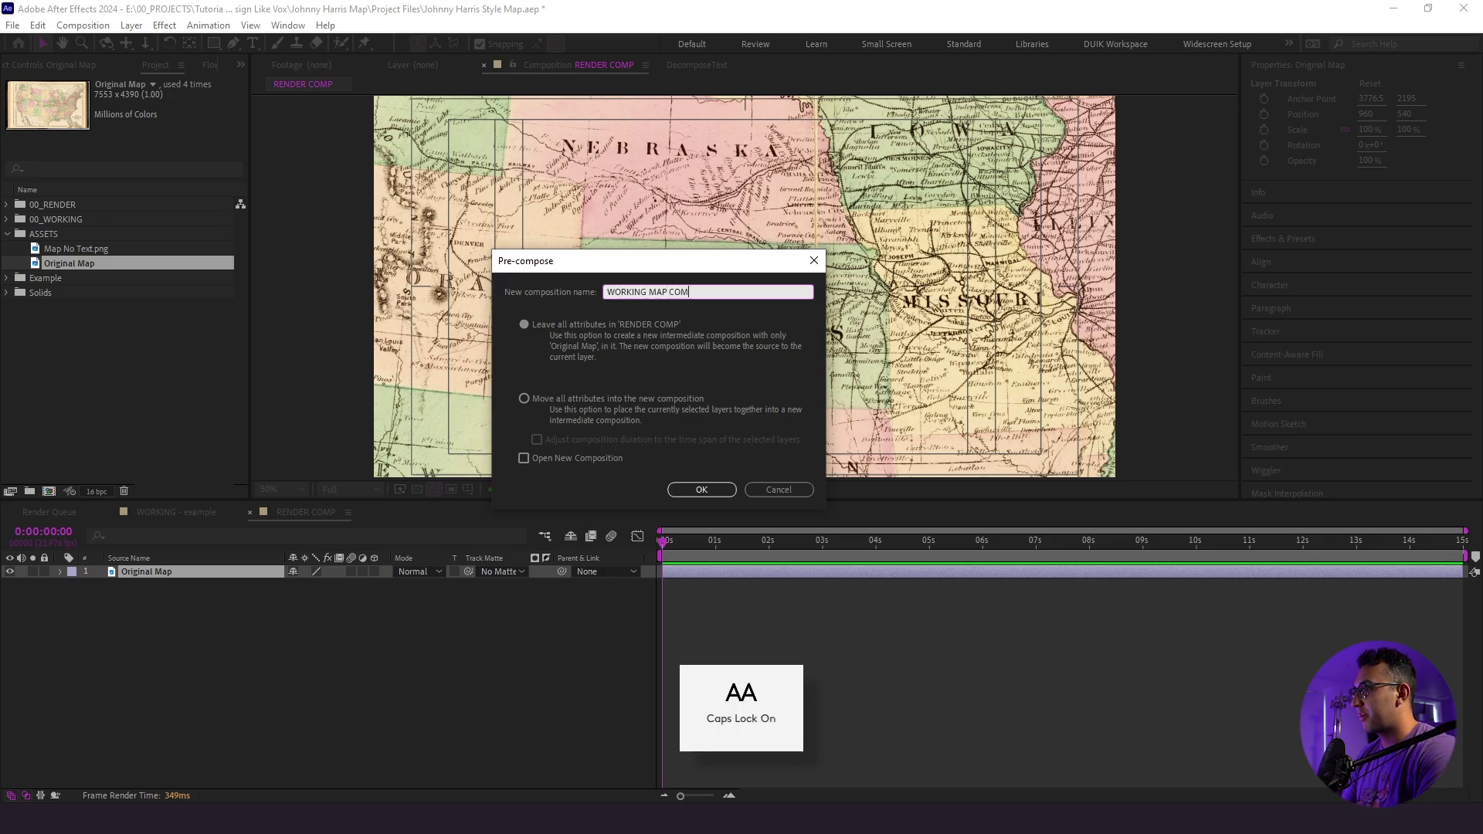
{"action": "key", "text": "Return"}
{"action": "key", "text": "Caps_Lock"}
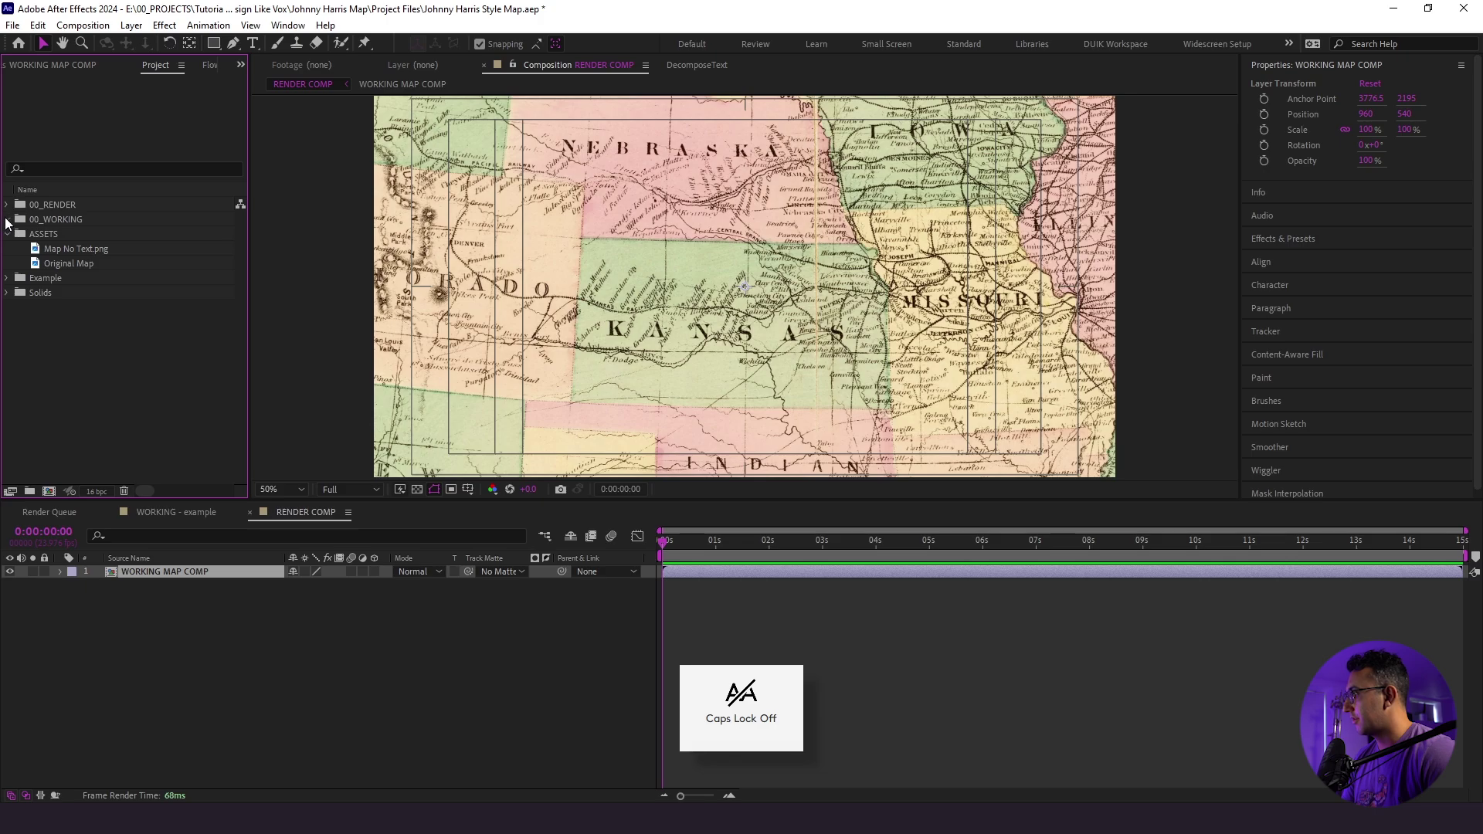
Move WORKING MAP COMP into the 00_WORKING folder and open the composition
{"action": "left_click", "coordinate": [7, 205]}
{"action": "left_click_drag", "start_coordinate": [51, 233], "coordinate": [69, 252]}
{"action": "left_click", "coordinate": [6, 263]}
{"action": "left_click", "coordinate": [7, 205]}
{"action": "double_click", "coordinate": [74, 234]}
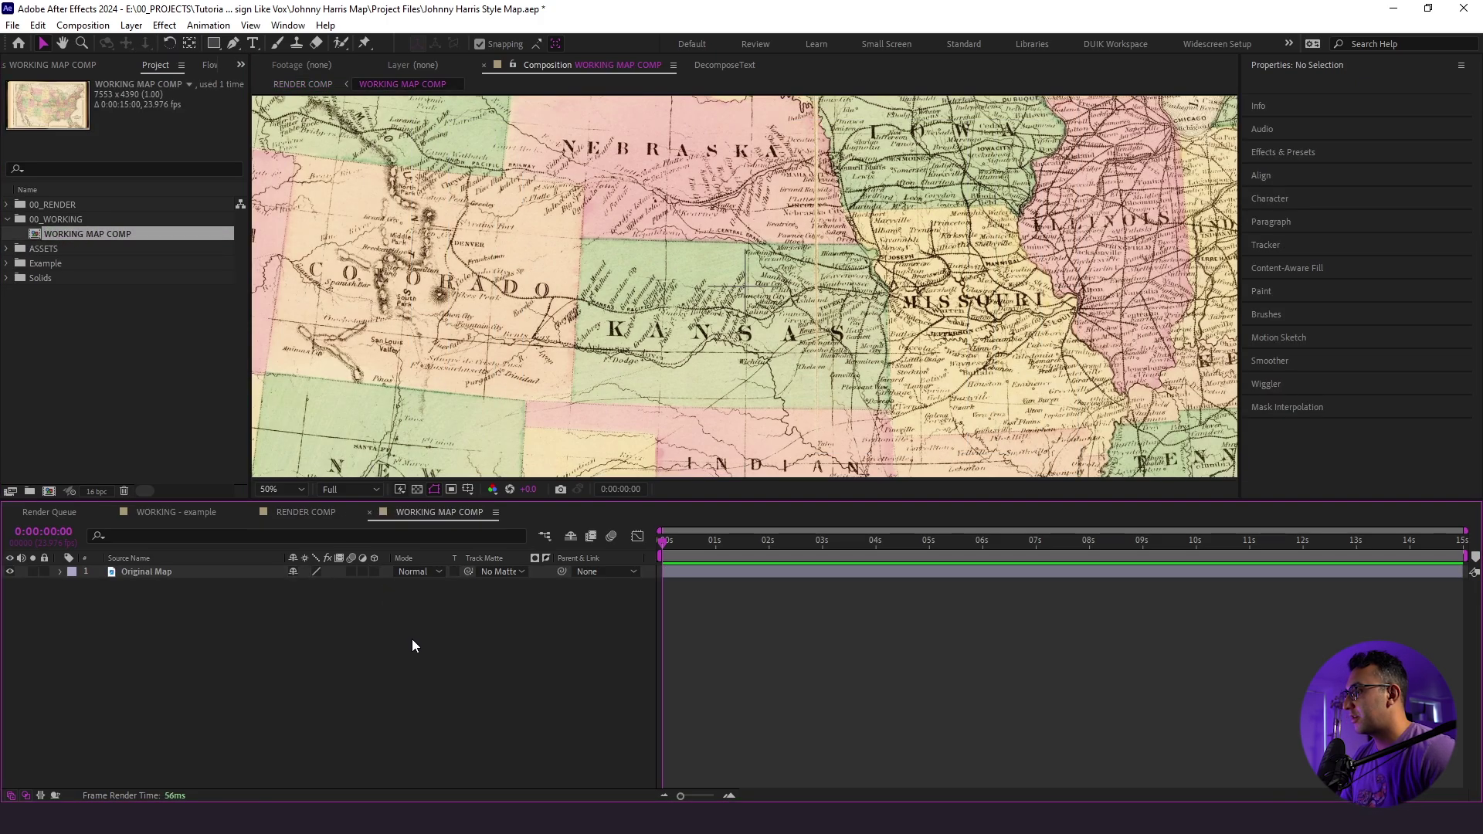
Duplicate the Original Map layer inside WORKING MAP COMP
{"action": "left_click", "coordinate": [275, 489]}
{"action": "left_click", "coordinate": [287, 513]}
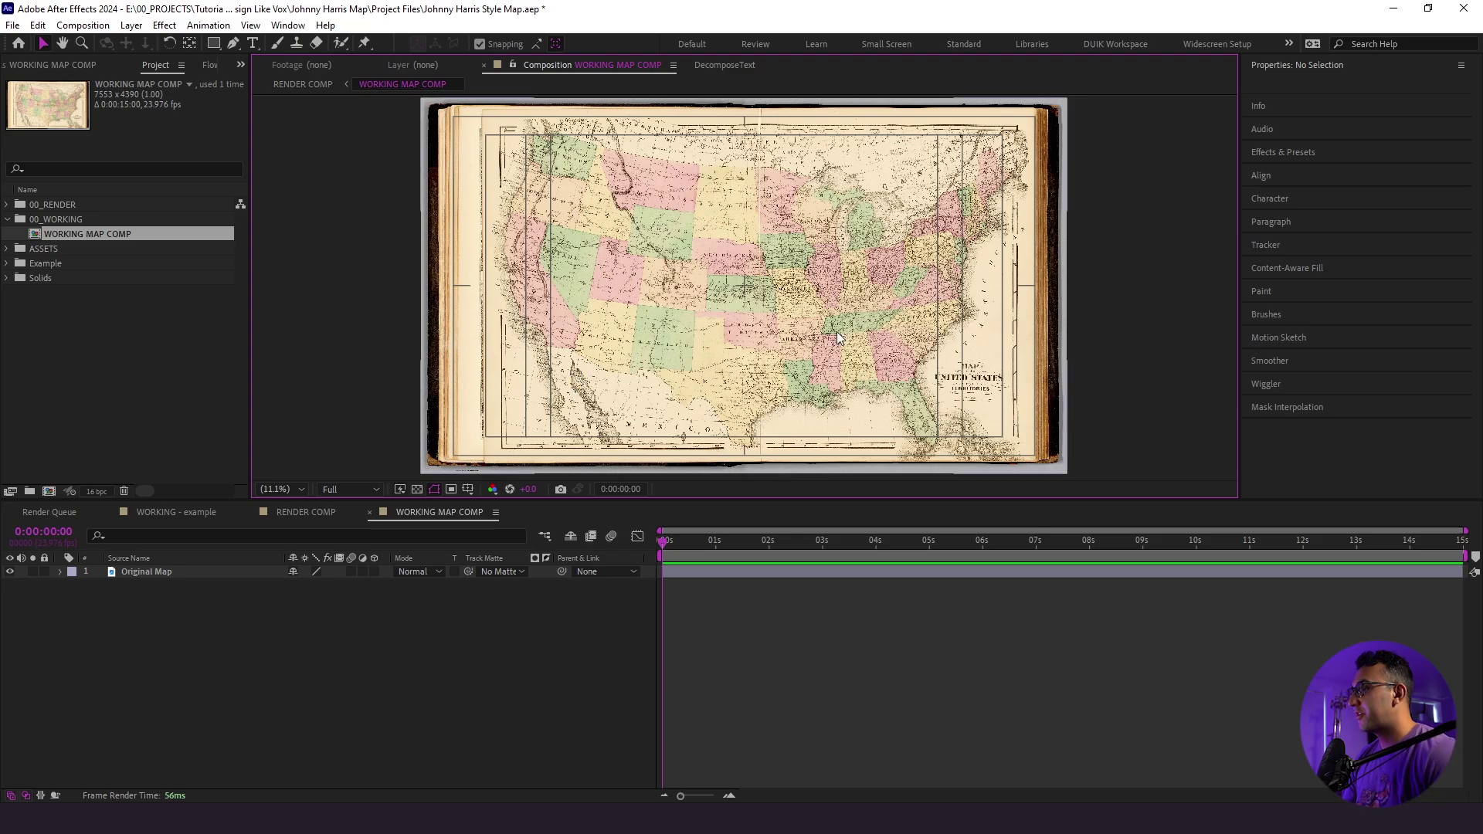
{"action": "scroll", "coordinate": [805, 318], "scroll_direction": "up", "scroll_amount": 8}
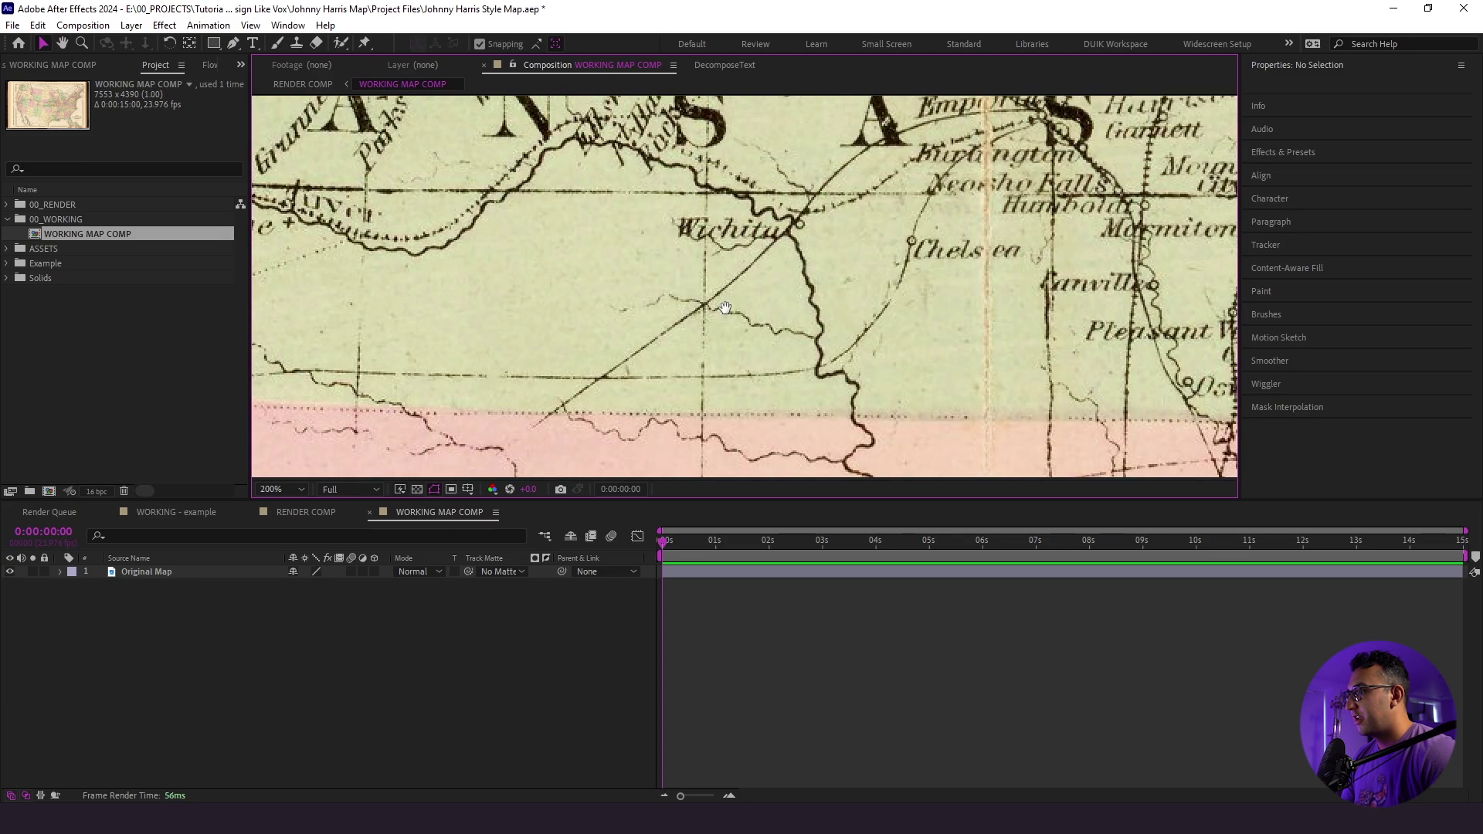
{"action": "scroll", "coordinate": [742, 233], "scroll_direction": "down", "scroll_amount": 1}
{"action": "left_click_drag", "start_coordinate": [727, 218], "coordinate": [754, 135]}
{"action": "key", "text": "v"}
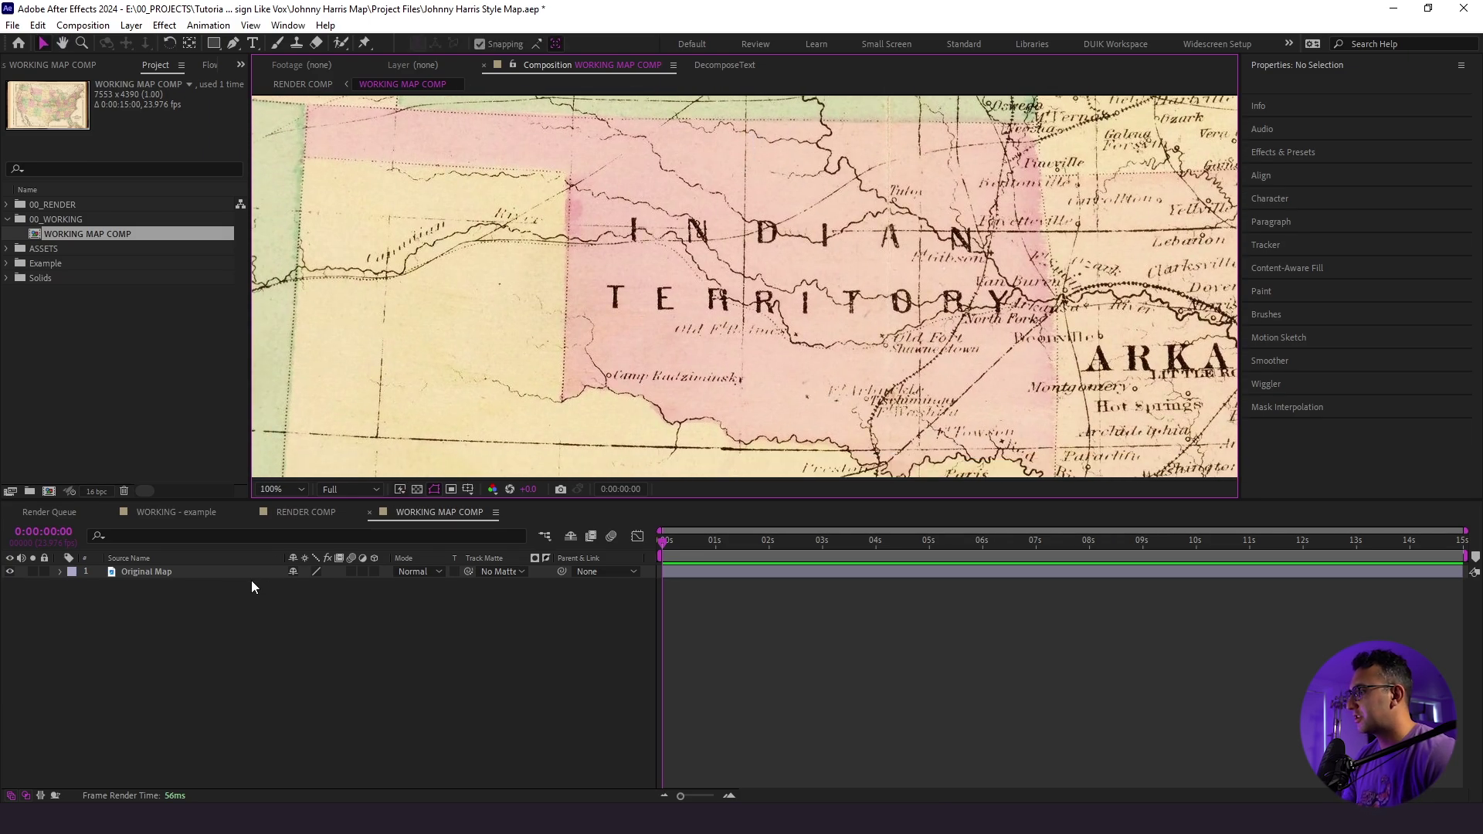
{"action": "left_click", "coordinate": [213, 574]}
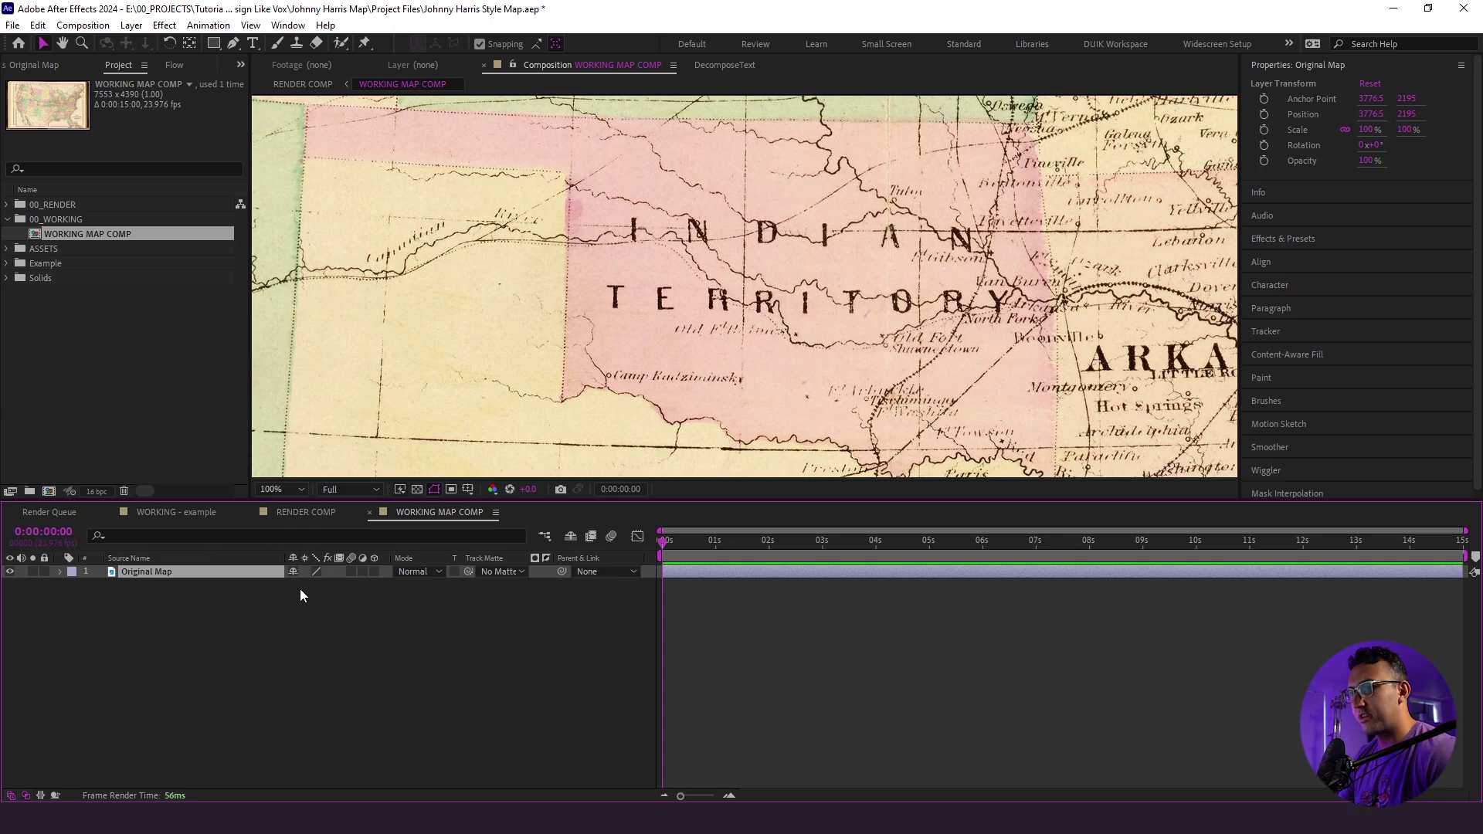
{"action": "left_click", "coordinate": [184, 572]}
{"action": "key", "text": "ctrl+d"}
Start a Pen tool mask on the duplicated map layer, tracing the Indian Territory's panhandle and western border
{"action": "left_click", "coordinate": [236, 45]}
{"action": "scroll", "coordinate": [605, 271], "scroll_direction": "up", "scroll_amount": 1}
{"action": "key", "text": "space"}
{"action": "left_click_drag", "start_coordinate": [480, 231], "coordinate": [950, 405]}
{"action": "key", "text": "g"}
{"action": "left_click", "coordinate": [524, 168]}
{"action": "left_click", "coordinate": [521, 271]}
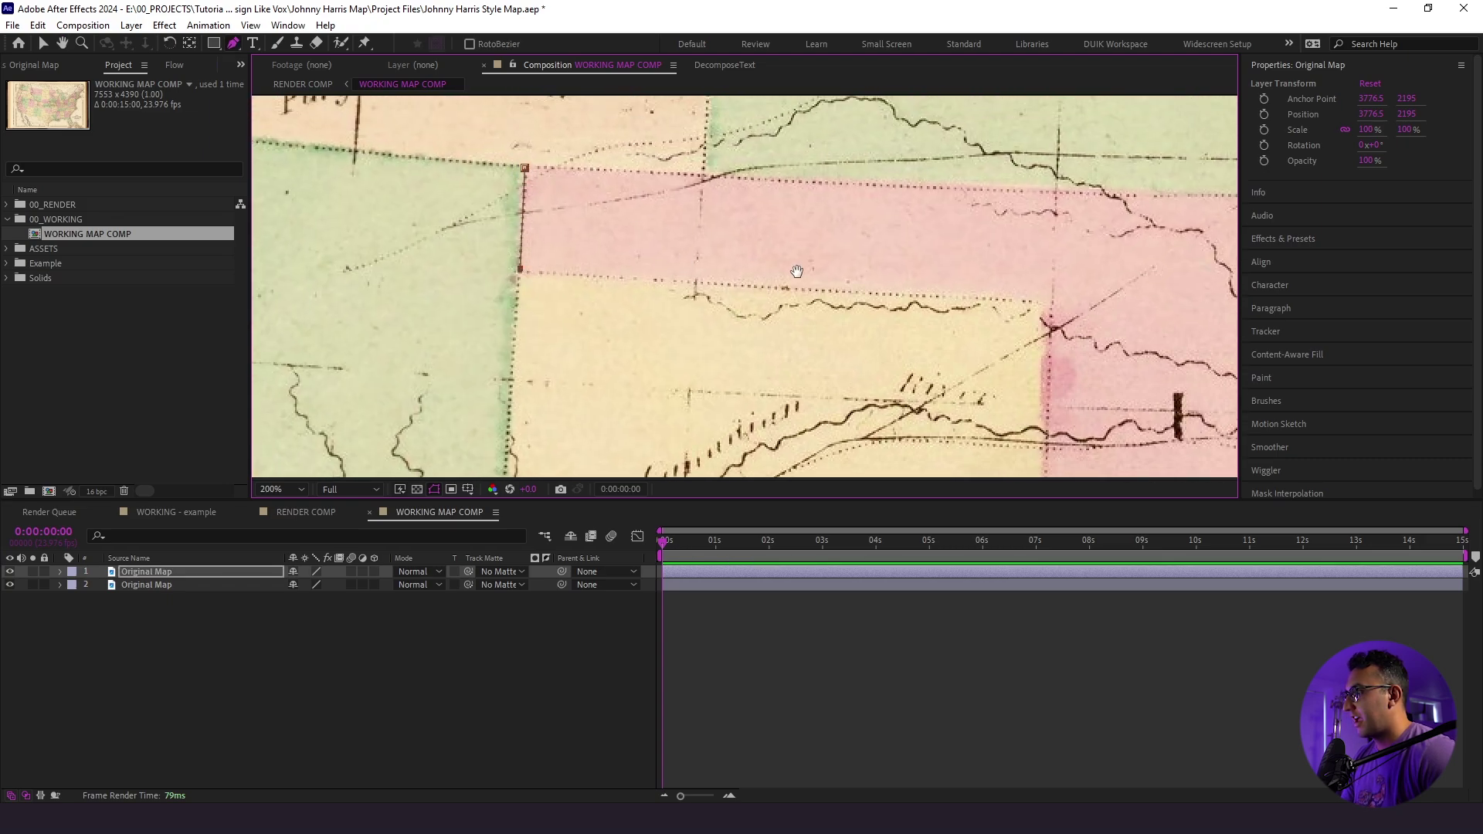
{"action": "left_click_drag", "start_coordinate": [969, 298], "coordinate": [784, 226]}
{"action": "left_click", "coordinate": [868, 233]}
{"action": "left_click_drag", "start_coordinate": [898, 444], "coordinate": [760, 95]}
{"action": "left_click", "coordinate": [714, 323]}
Continue the mask path along the winding river that forms the Indian Territory's southern border
{"action": "left_click", "coordinate": [744, 312]}
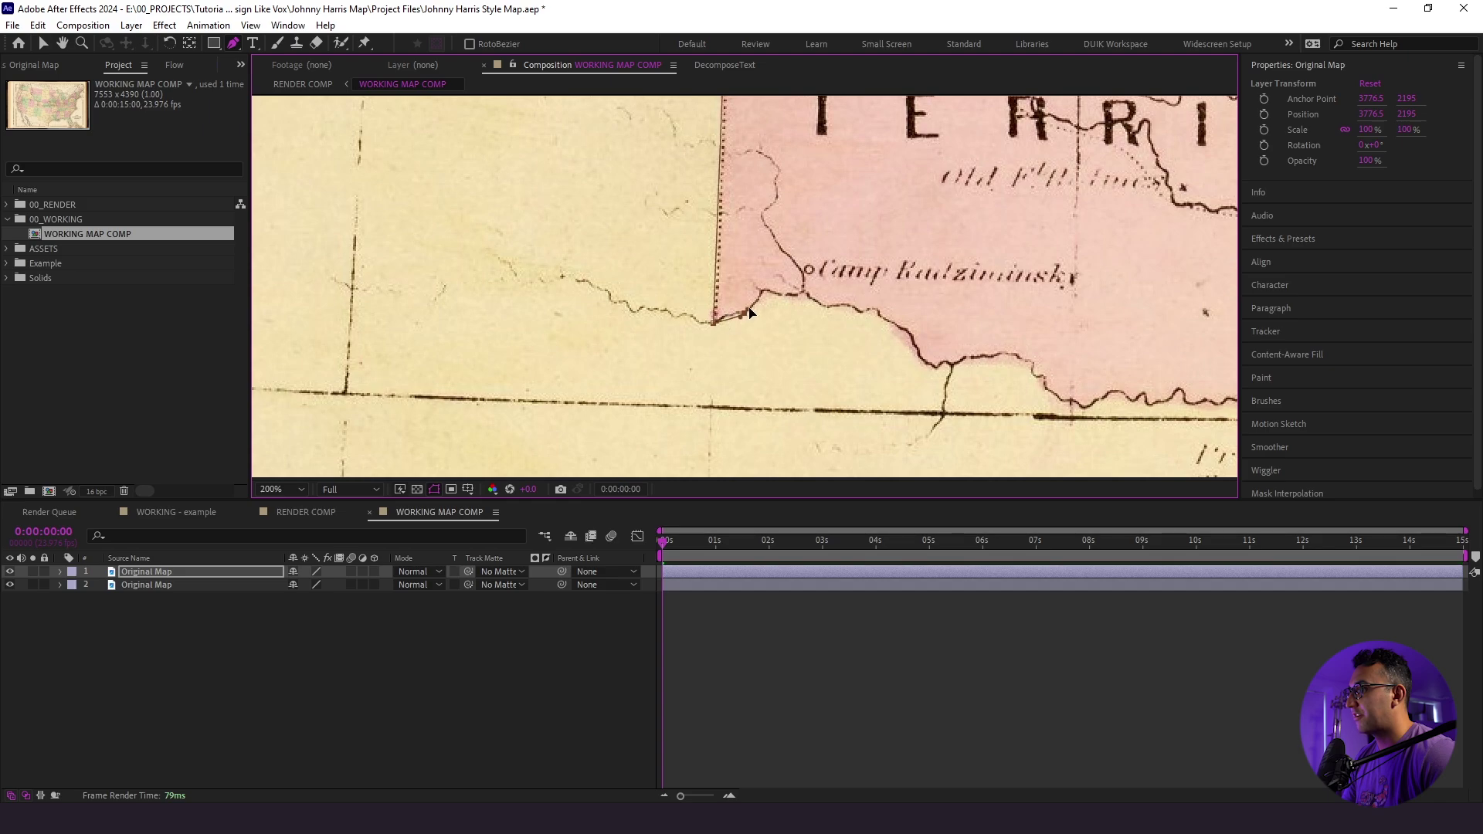
{"action": "left_click", "coordinate": [757, 290]}
{"action": "scroll", "coordinate": [759, 278], "scroll_direction": "down", "scroll_amount": 2}
{"action": "scroll", "coordinate": [759, 278], "scroll_direction": "right", "scroll_amount": 2}
{"action": "left_click", "coordinate": [759, 261]}
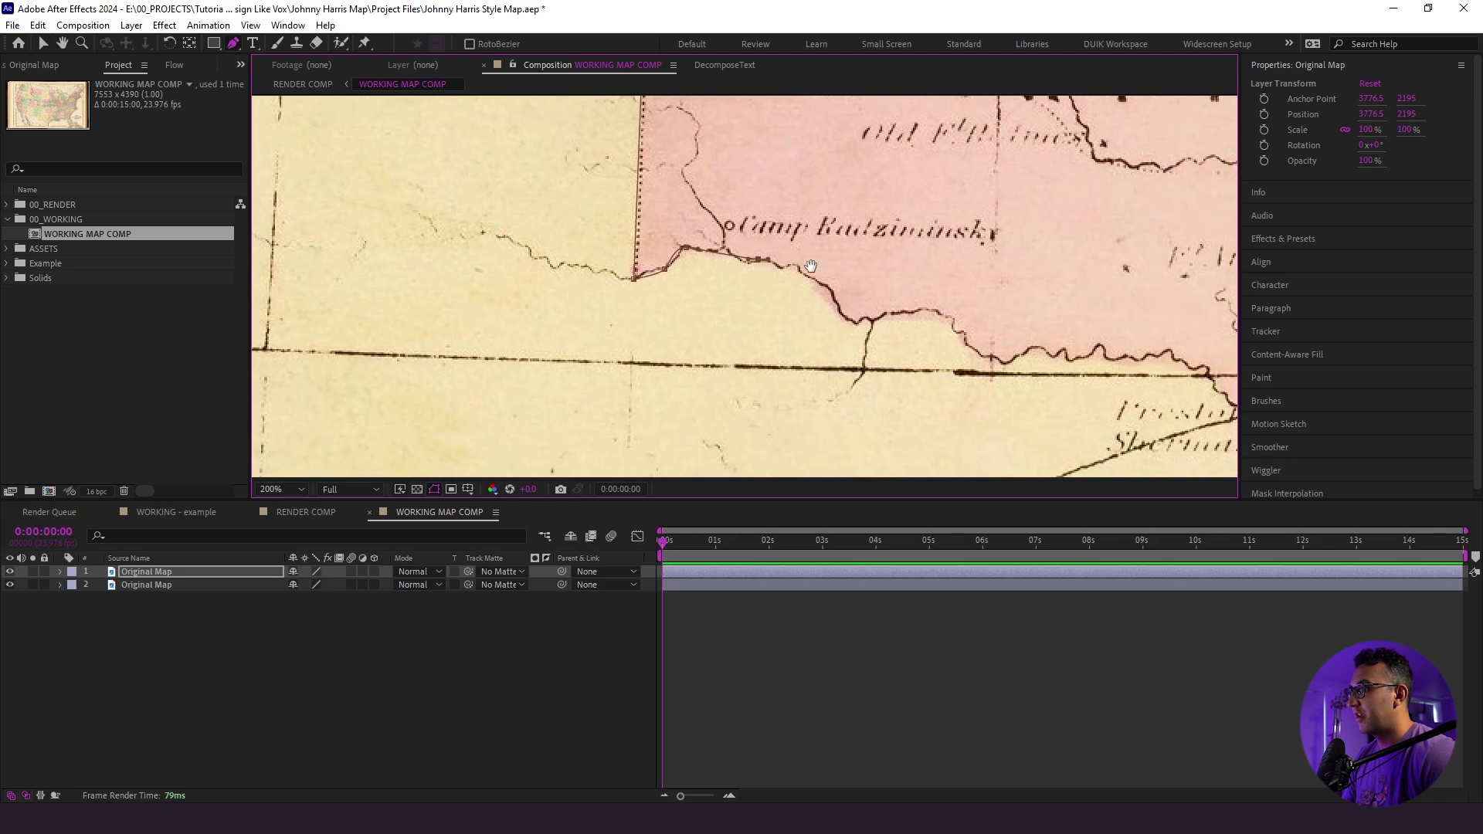
{"action": "scroll", "coordinate": [811, 266], "scroll_direction": "down", "scroll_amount": 2}
{"action": "scroll", "coordinate": [811, 266], "scroll_direction": "right", "scroll_amount": 2}
{"action": "left_click", "coordinate": [766, 268]}
{"action": "scroll", "coordinate": [772, 255], "scroll_direction": "down", "scroll_amount": 1}
{"action": "scroll", "coordinate": [772, 254], "scroll_direction": "right", "scroll_amount": 2}
{"action": "mouse_move", "coordinate": [785, 244]}
{"action": "left_mouse_down"}
{"action": "mouse_move", "coordinate": [746, 211]}
{"action": "mouse_move", "coordinate": [786, 249]}
{"action": "mouse_move", "coordinate": [731, 245]}
{"action": "mouse_move", "coordinate": [810, 244]}
{"action": "mouse_move", "coordinate": [763, 239]}
{"action": "mouse_move", "coordinate": [801, 256]}
{"action": "left_mouse_up"}
{"action": "left_click_drag", "start_coordinate": [884, 303], "coordinate": [816, 304]}
{"action": "left_click_drag", "start_coordinate": [963, 285], "coordinate": [783, 305]}
{"action": "left_click", "coordinate": [783, 305]}
{"action": "left_click", "coordinate": [945, 366]}
Complete the mask up the eastern border and back along the northern border to its starting point
{"action": "left_click_drag", "start_coordinate": [947, 139], "coordinate": [947, 455]}
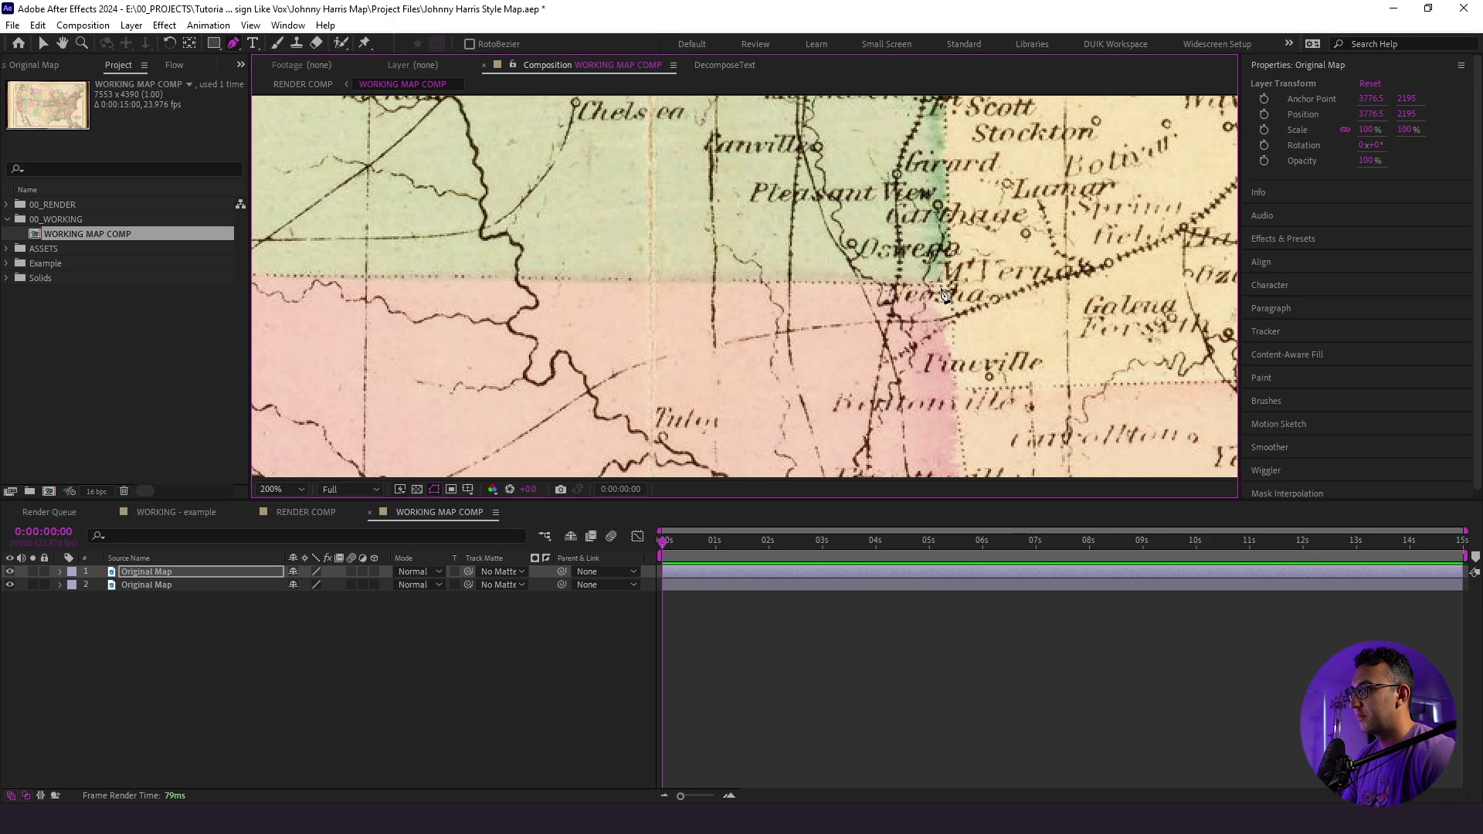
{"action": "left_click", "coordinate": [925, 279]}
{"action": "left_click_drag", "start_coordinate": [463, 271], "coordinate": [1081, 289]}
{"action": "left_click", "coordinate": [720, 266]}
{"action": "left_click", "coordinate": [628, 265]}
Hide the unmasked Original Map layer to view the Indian Territory cut-out on its own
{"action": "left_click", "coordinate": [9, 585]}
{"action": "scroll", "coordinate": [725, 380], "scroll_direction": "down", "scroll_amount": 1}
{"action": "left_click", "coordinate": [286, 488]}
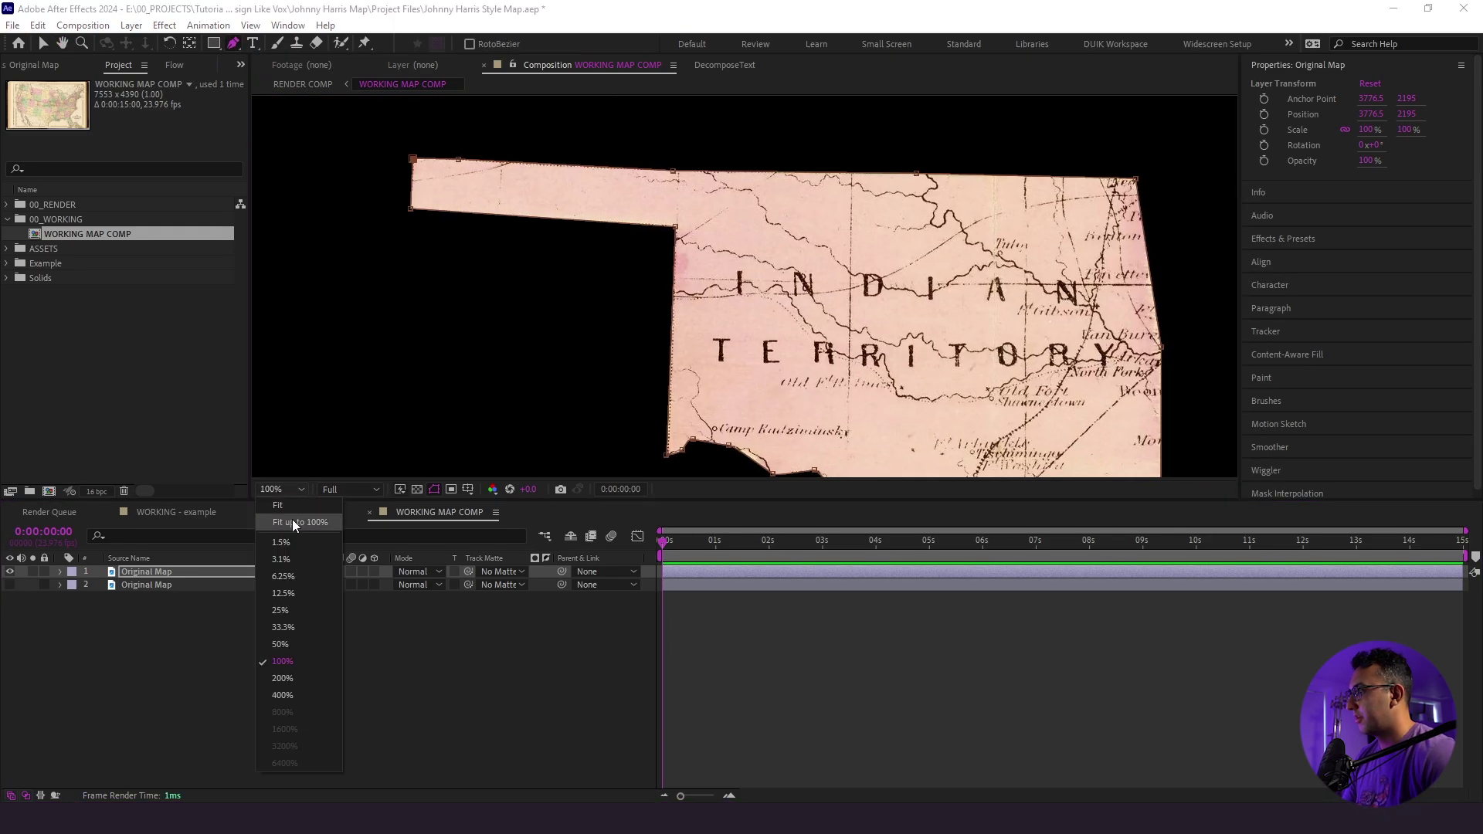
{"action": "left_click", "coordinate": [738, 590]}
{"action": "key", "text": "comma"}
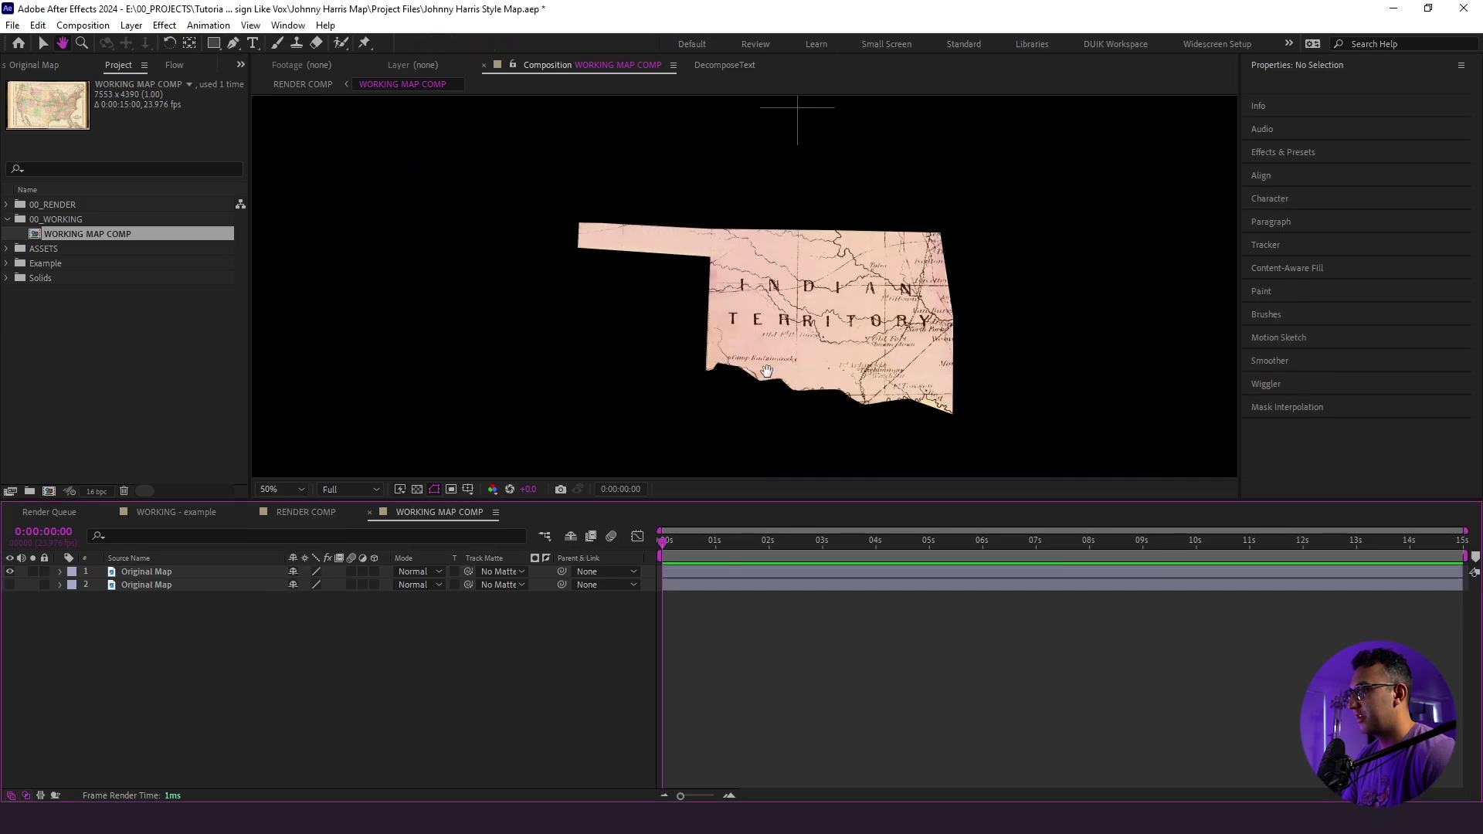
Set the mask feather of the Indian Territory cut-out to 2 pixels
{"action": "left_click", "coordinate": [160, 572]}
{"action": "key", "text": "f"}
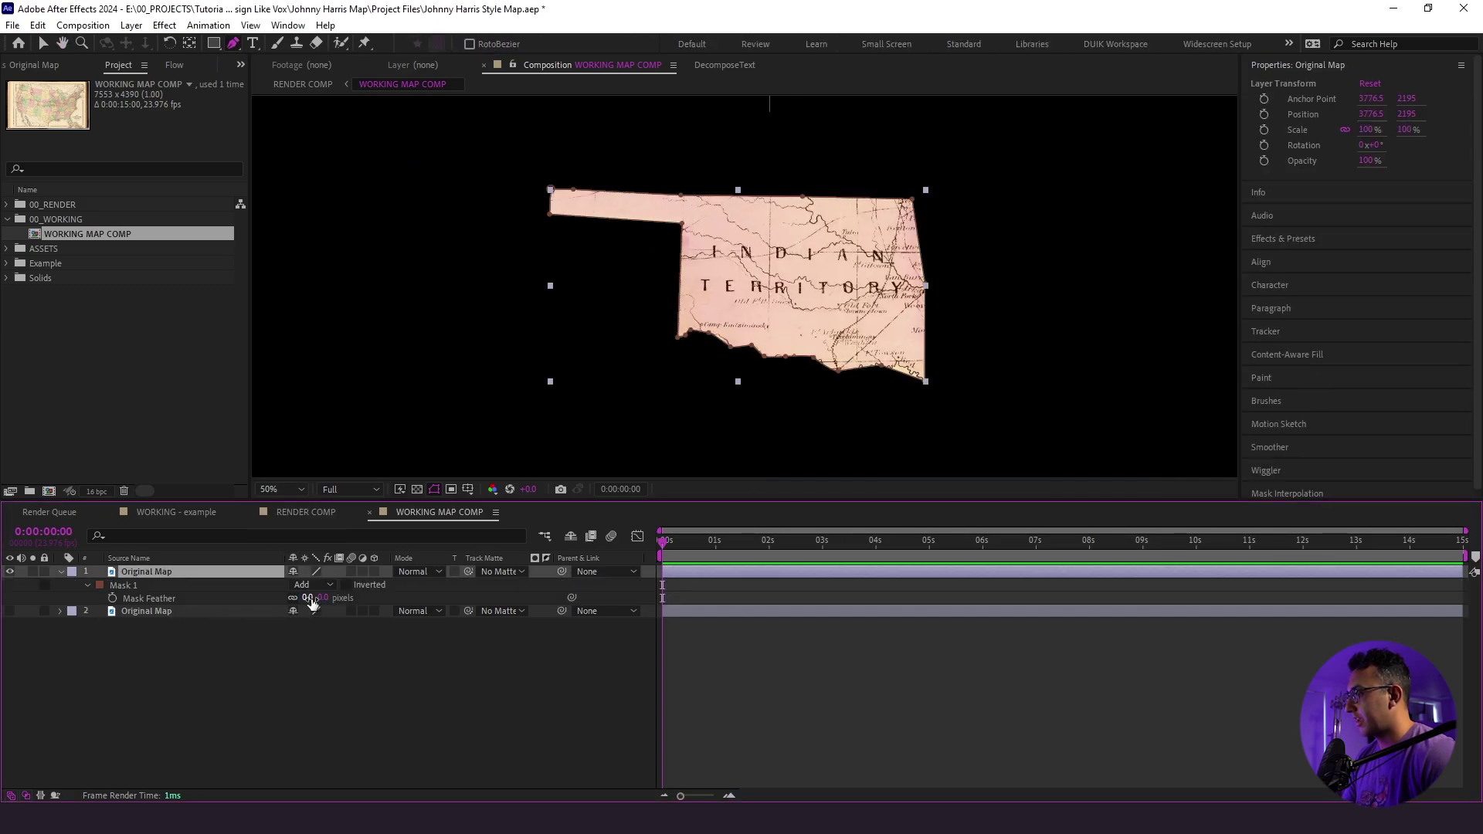
{"action": "left_click_drag", "start_coordinate": [305, 598], "coordinate": [311, 602]}
{"action": "left_click", "coordinate": [373, 596]}
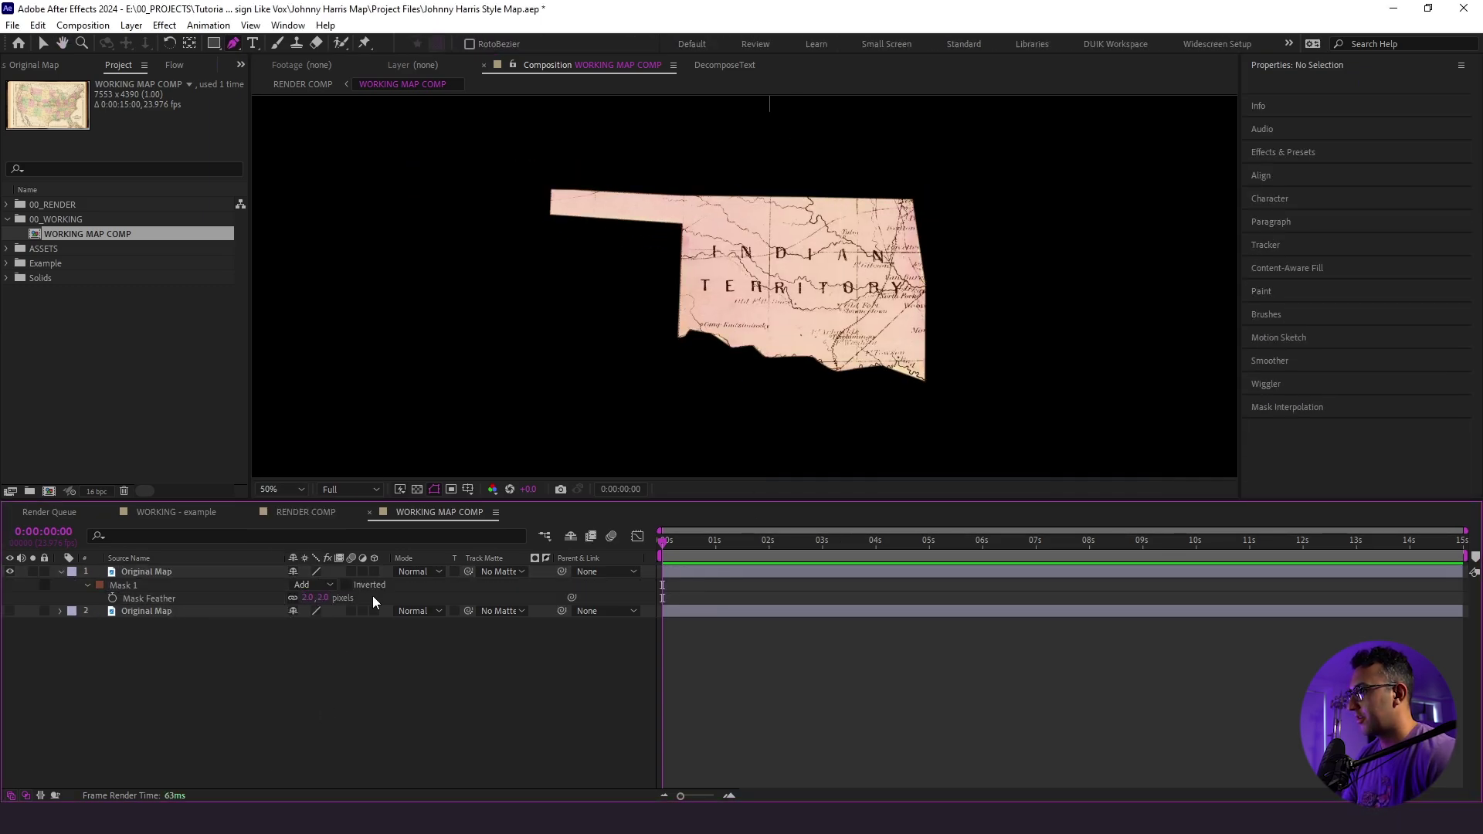
{"action": "key", "text": "period"}
{"action": "left_click_drag", "start_coordinate": [614, 386], "coordinate": [566, 402]}
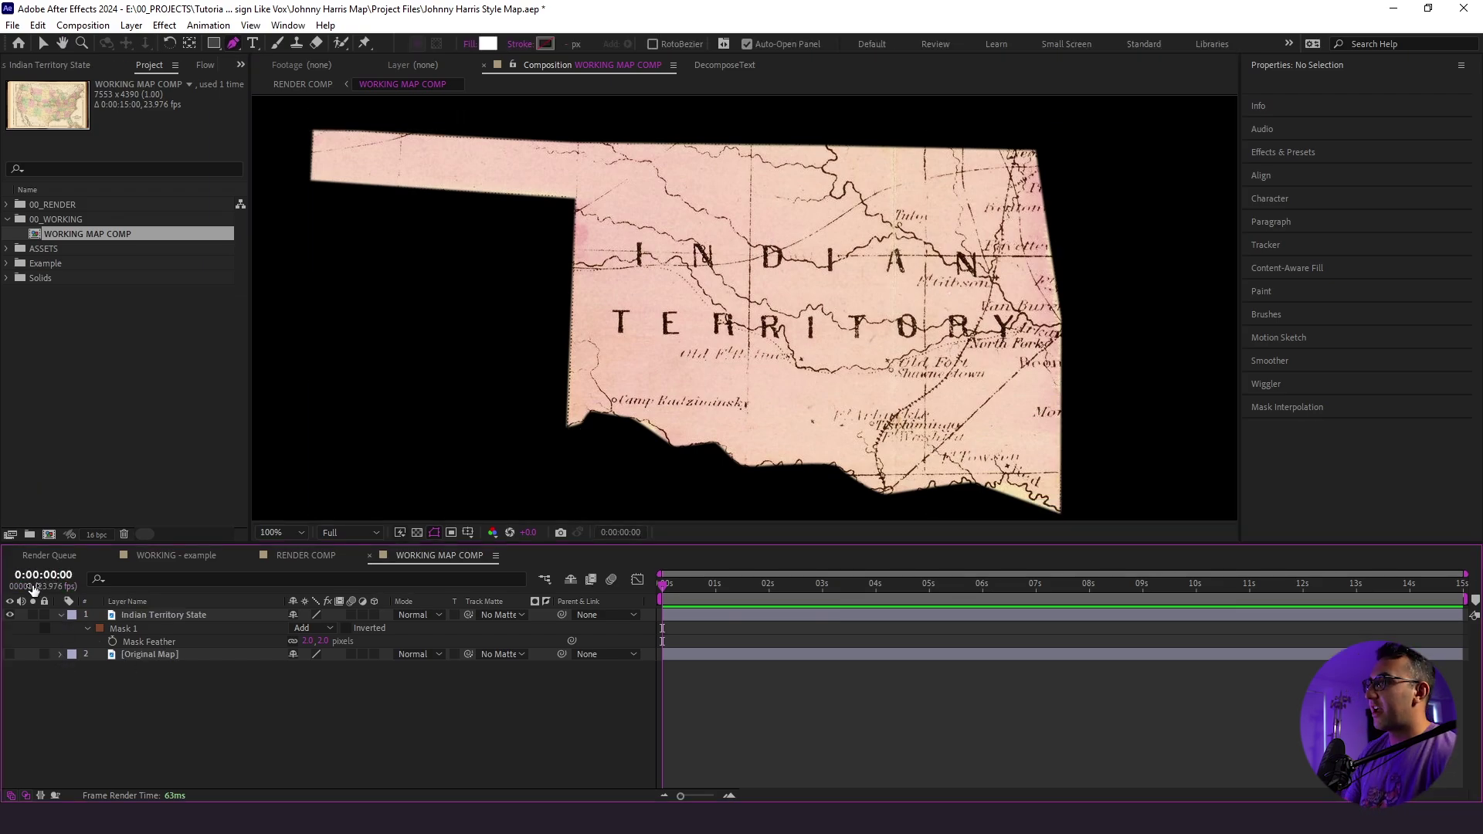
Show the Original Map layer again and select the Indian Territory State layer
{"action": "left_click", "coordinate": [10, 654]}
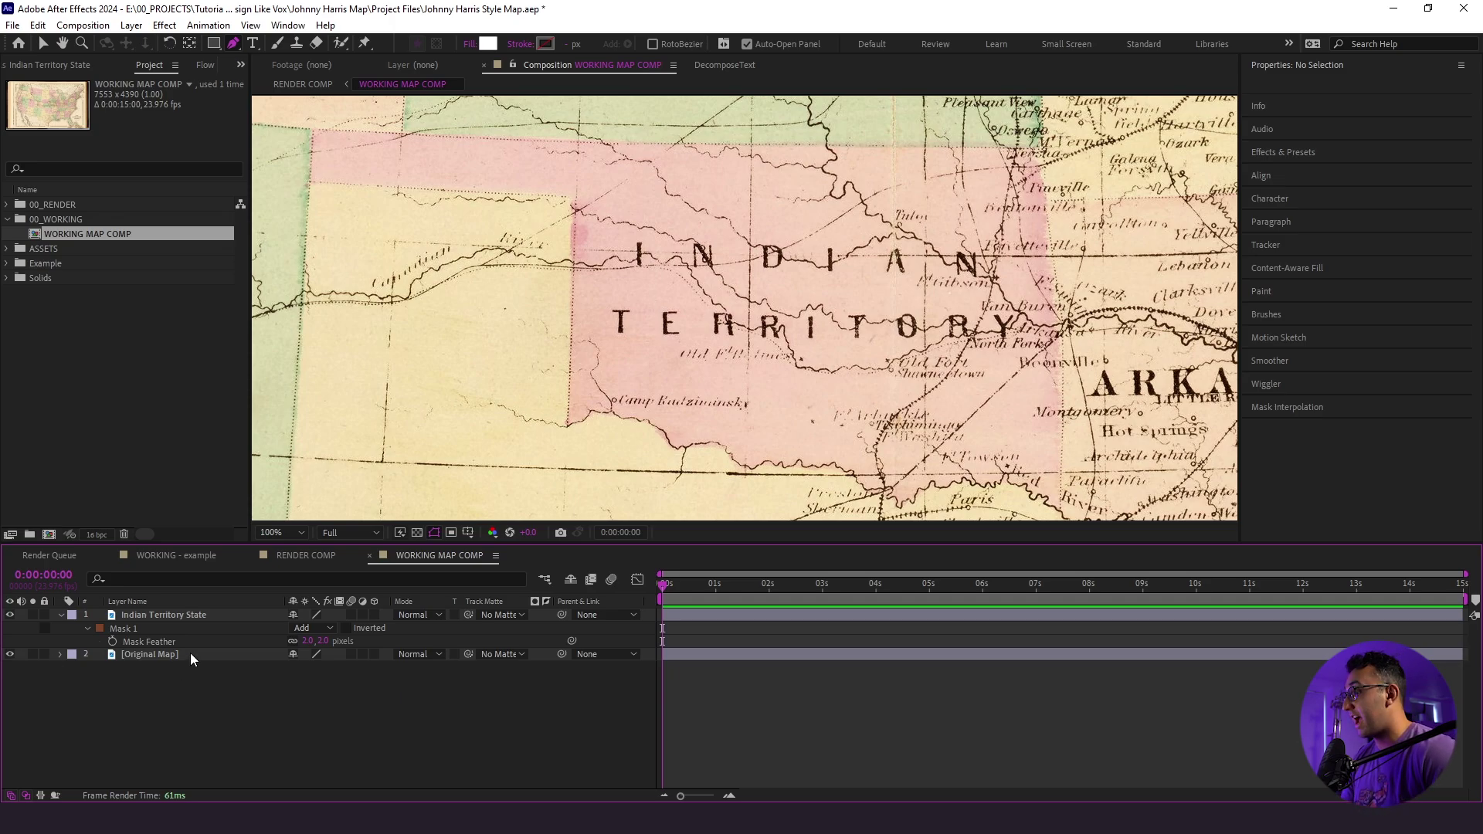
{"action": "left_click", "coordinate": [181, 618]}
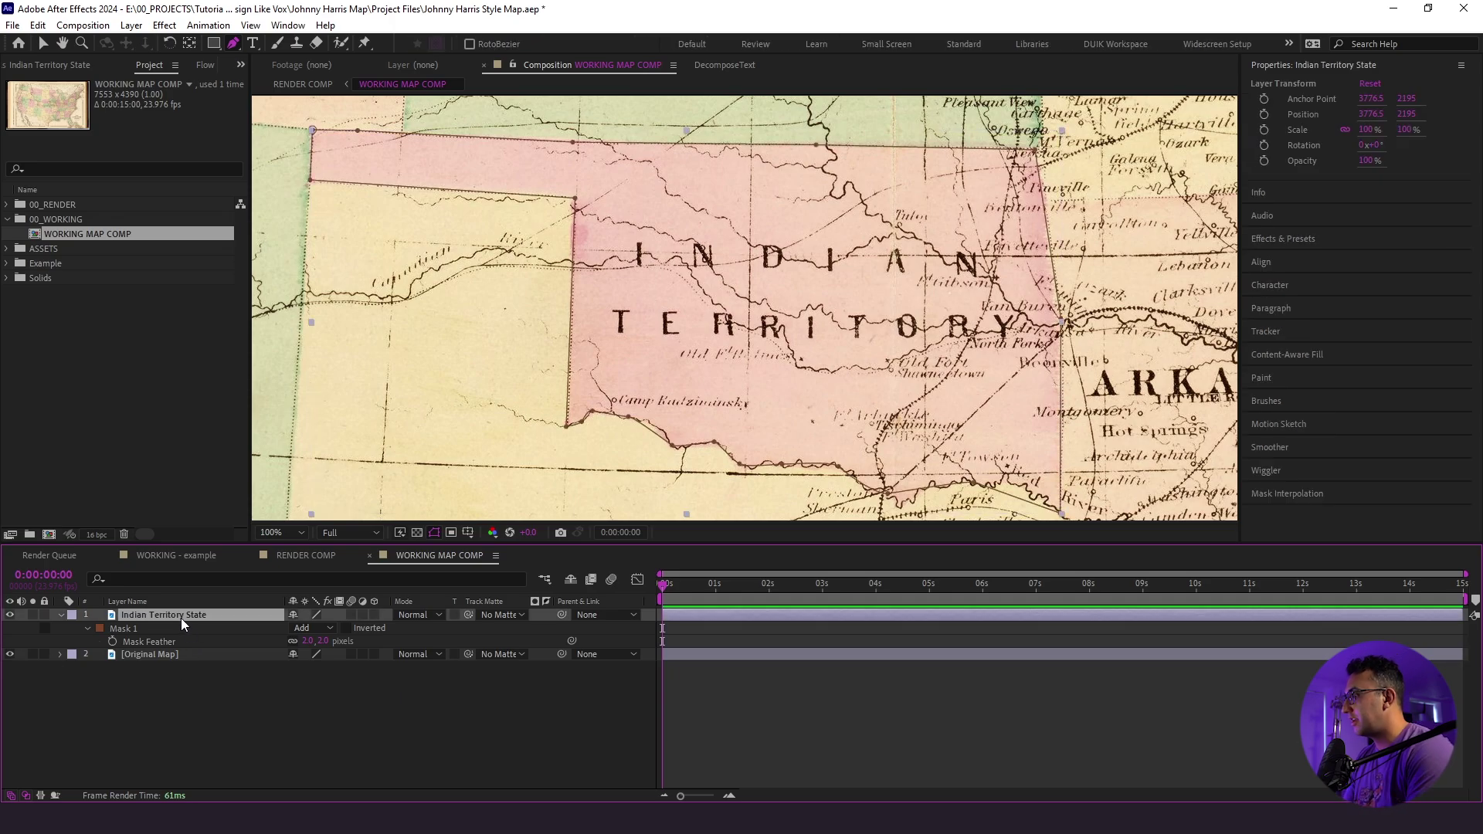
Apply the Stroke effect to the Indian Territory State layer and hide the Original Map layer
{"action": "key", "text": "ctrl+space"}
{"action": "type", "text": "stroke"}
{"action": "key", "text": "Return"}
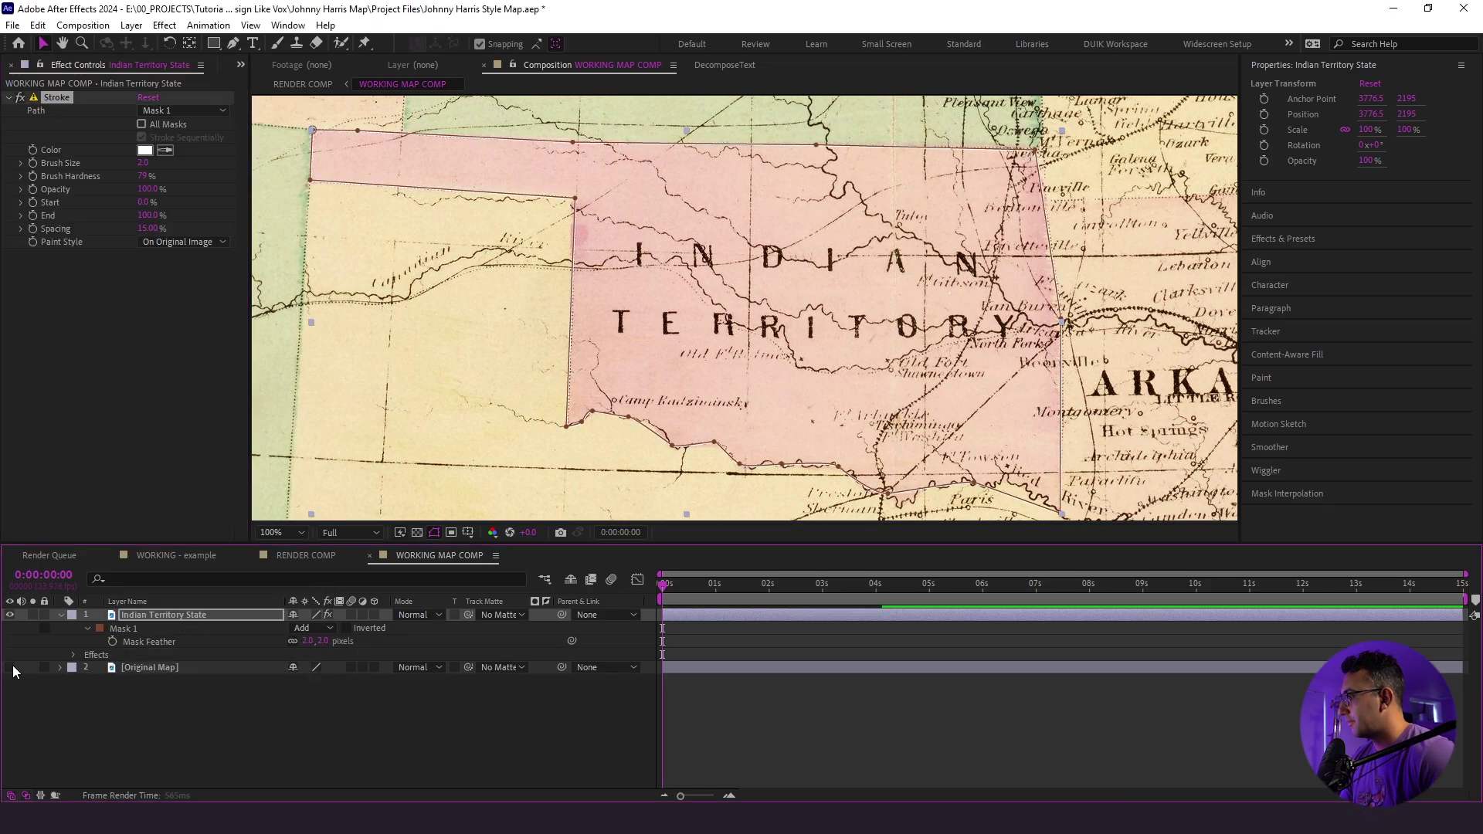
{"action": "left_click", "coordinate": [10, 667]}
{"action": "left_click", "coordinate": [424, 688]}
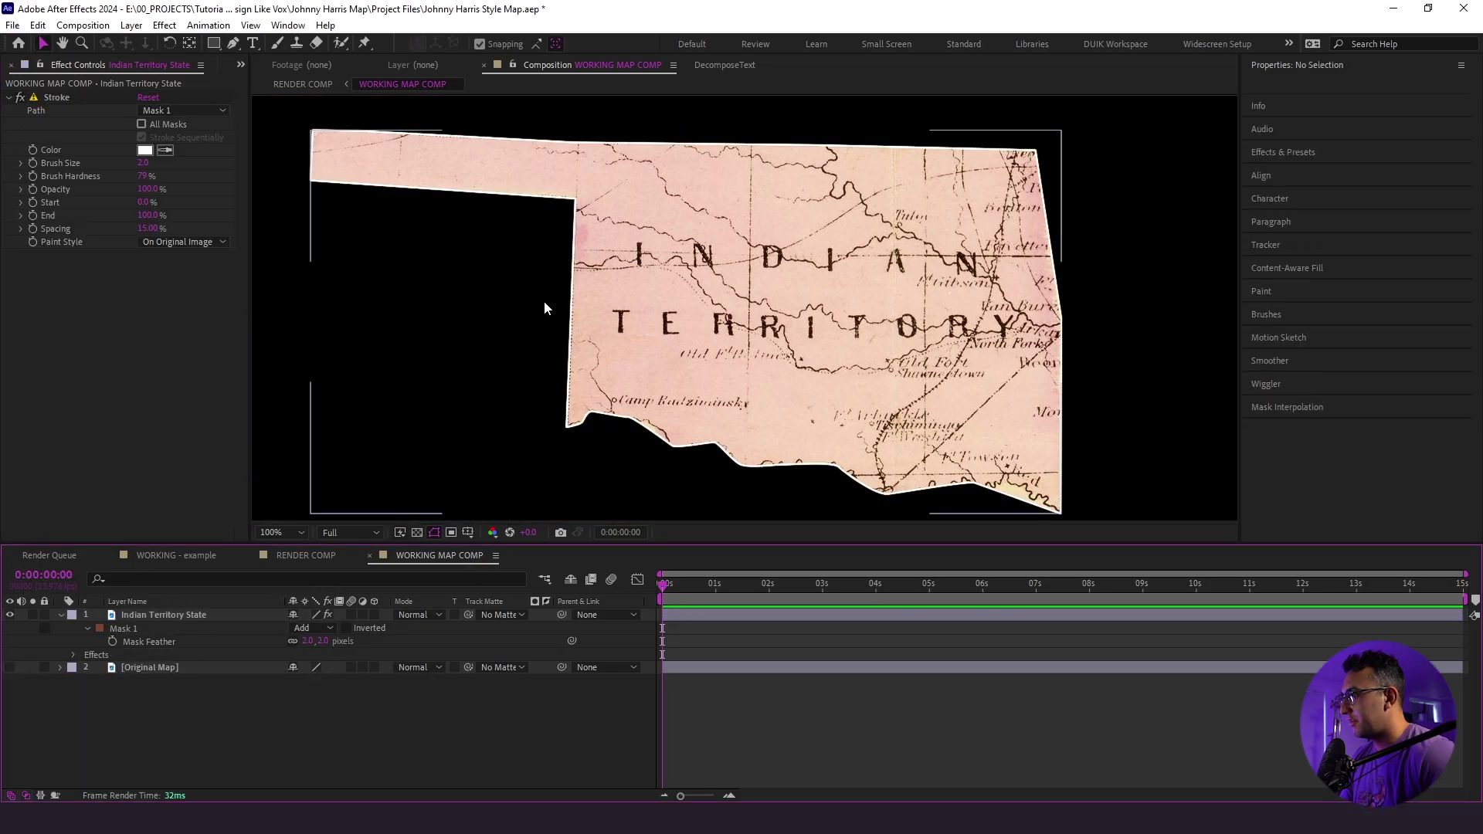
Set the Stroke effect's brush size to 6
{"action": "left_click", "coordinate": [142, 163]}
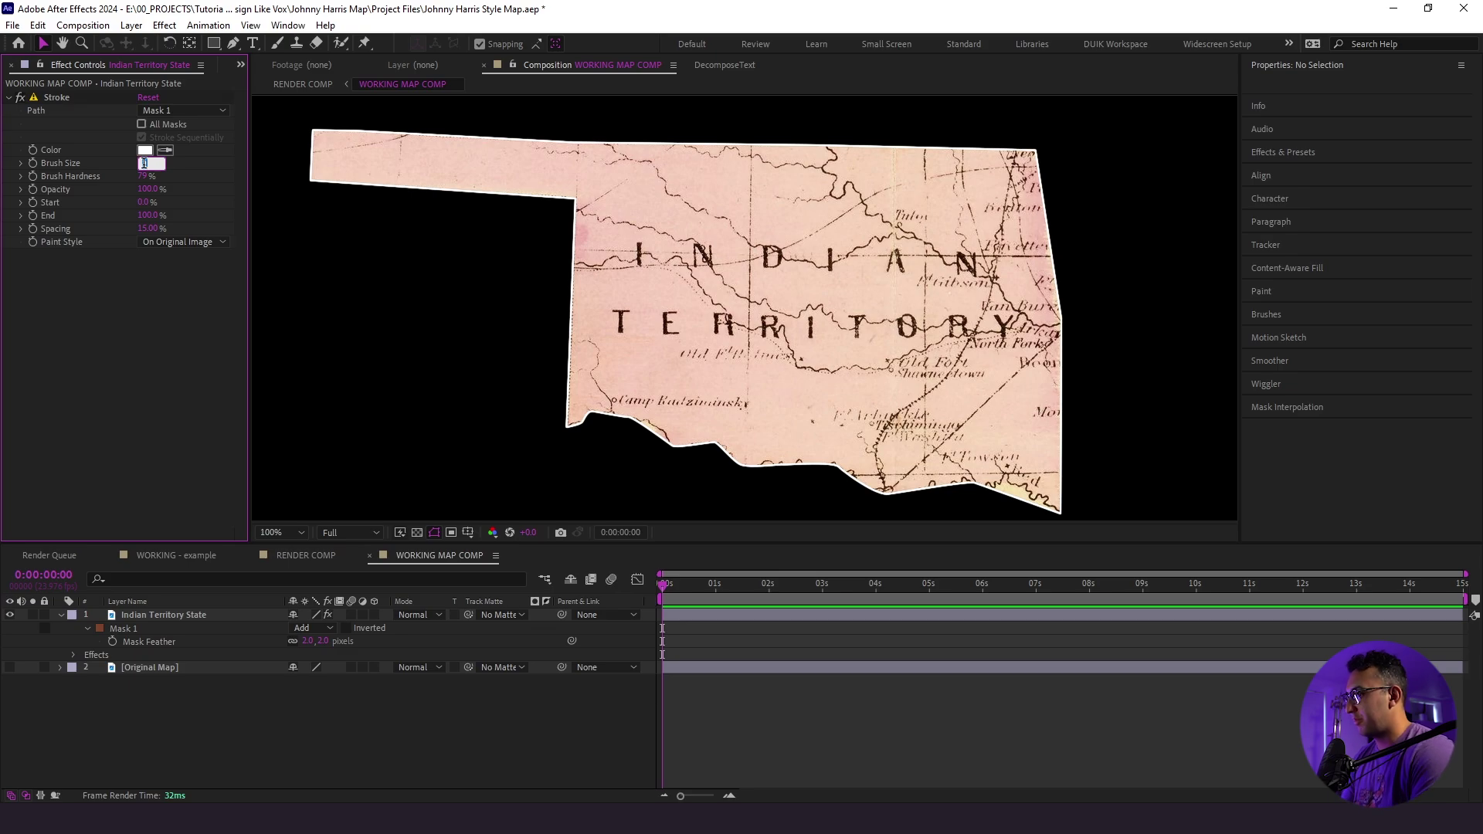
{"action": "type", "text": "6"}
{"action": "key", "text": "Return"}
{"action": "left_click", "coordinate": [237, 620]}
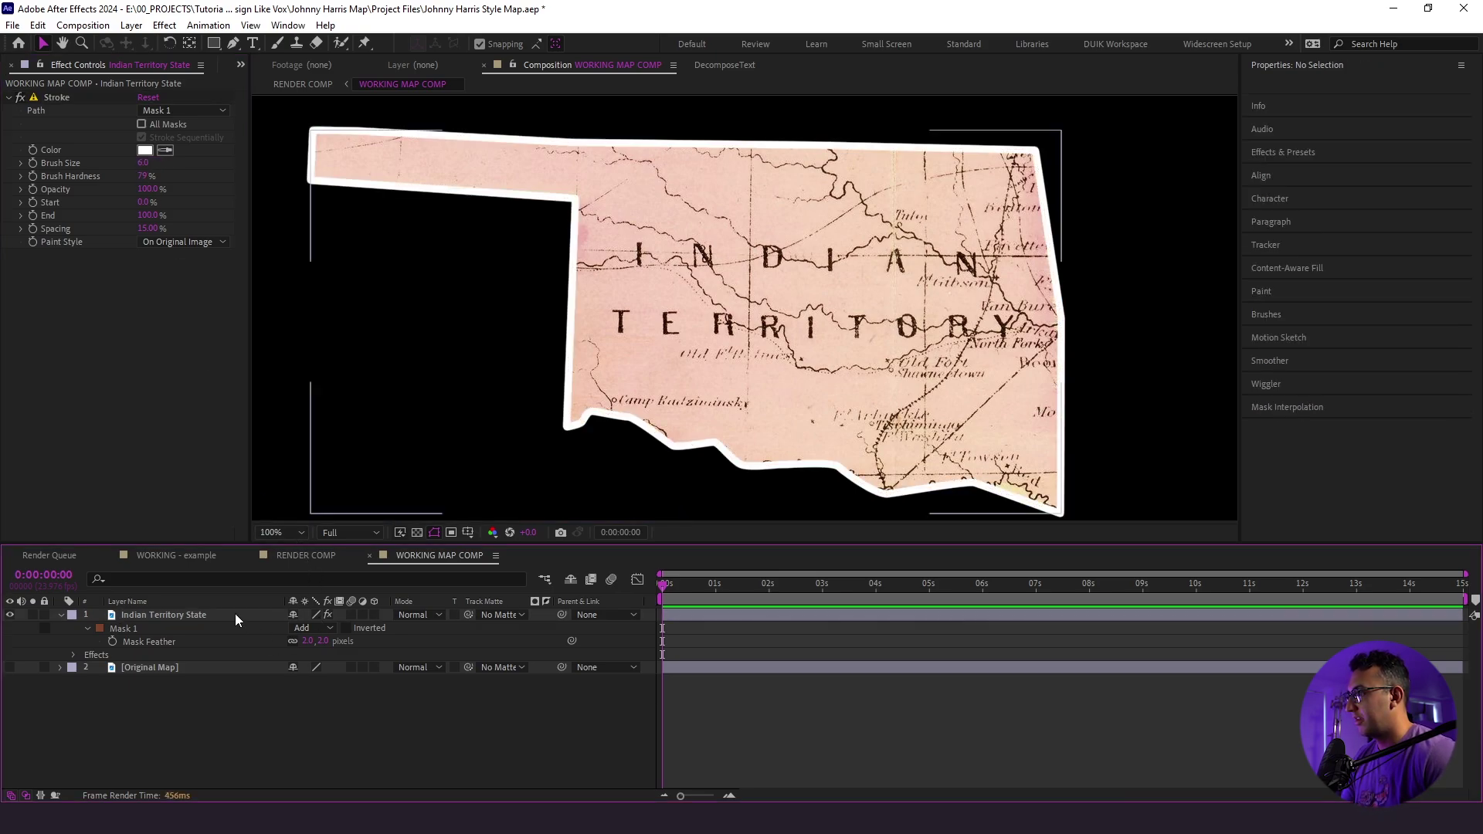
Try a dark red color for the Stroke effect and return it to white (FFFFFF)
{"action": "left_click", "coordinate": [145, 151]}
{"action": "mouse_move", "coordinate": [913, 352]}
{"action": "left_mouse_down"}
{"action": "mouse_move", "coordinate": [894, 381]}
{"action": "mouse_move", "coordinate": [904, 399]}
{"action": "left_mouse_up"}
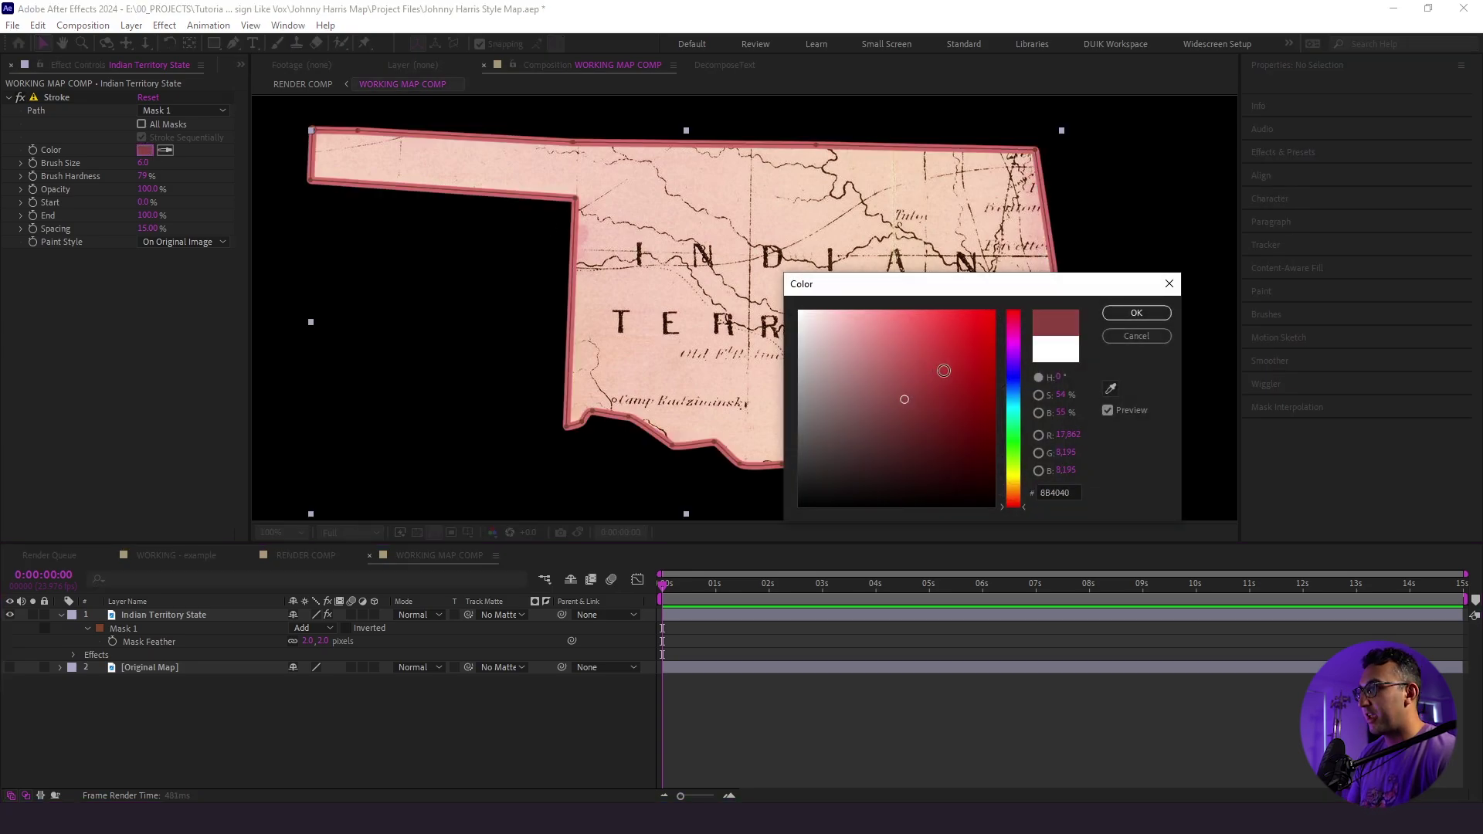
{"action": "left_click_drag", "start_coordinate": [831, 325], "coordinate": [539, 264]}
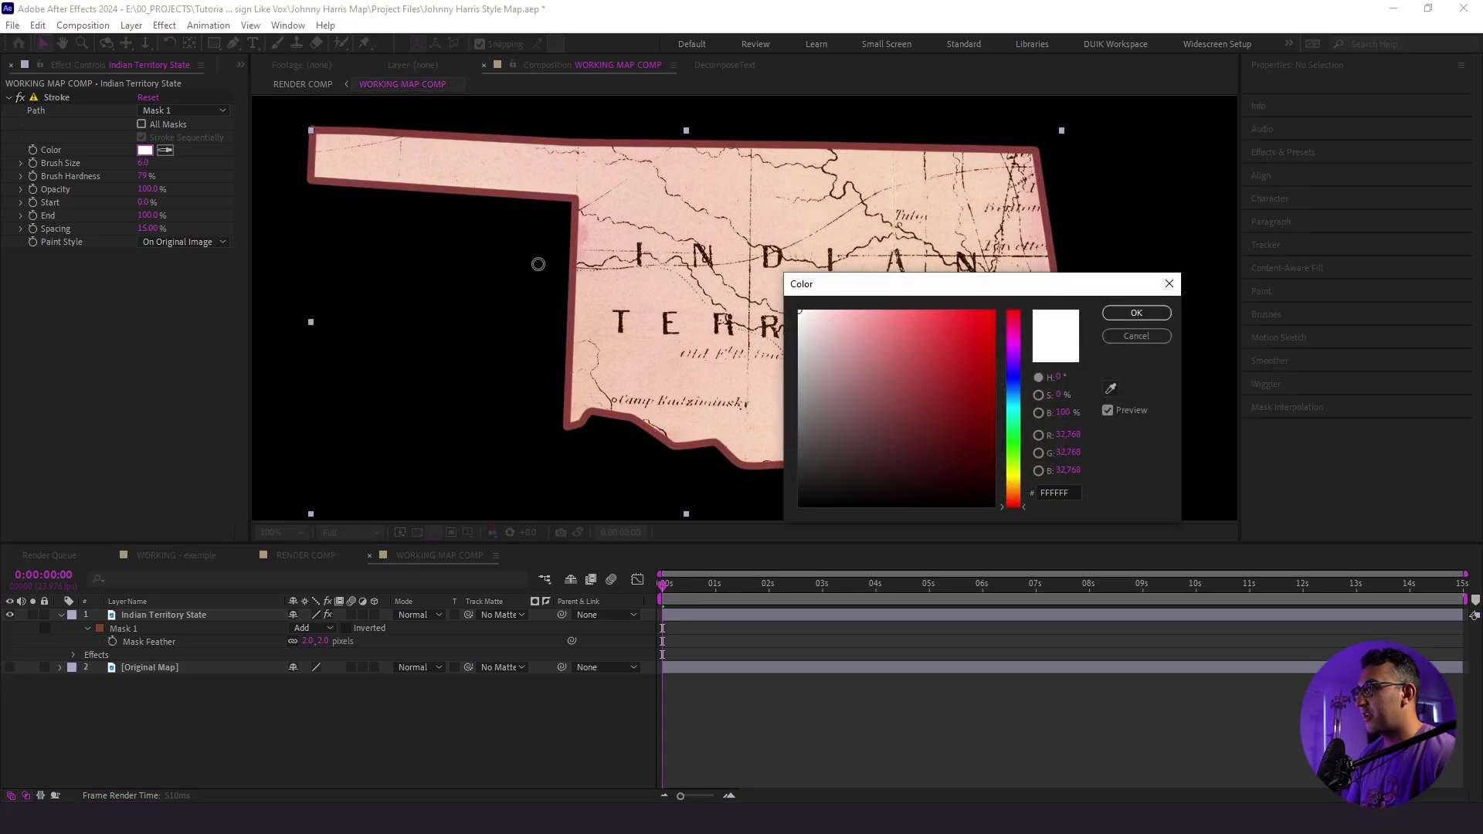
{"action": "left_click", "coordinate": [1135, 312]}
{"action": "left_click", "coordinate": [312, 732]}
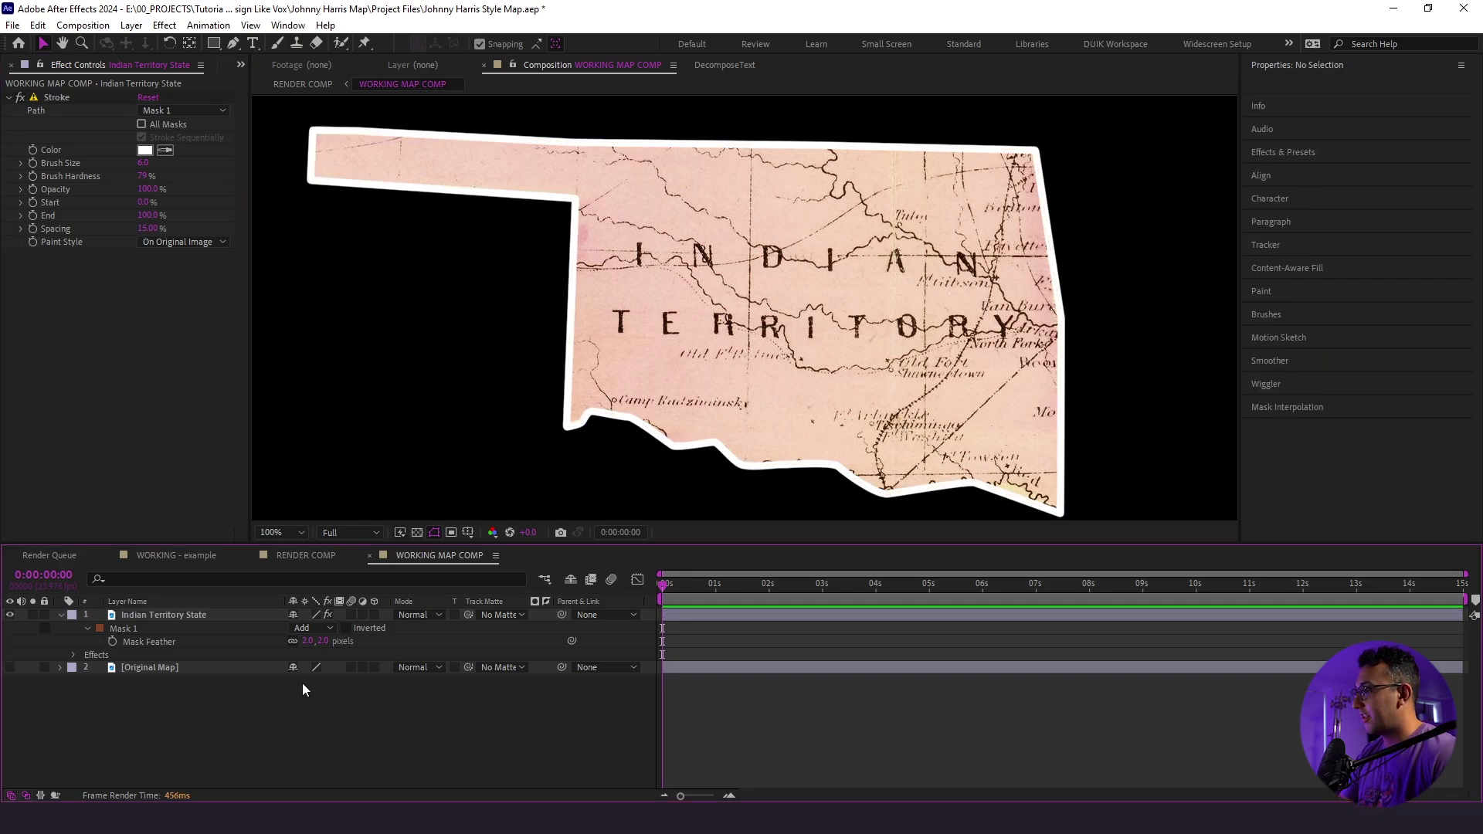
Set the Stroke effect's End to 0% and keyframe it at the start of the timeline
{"action": "left_click", "coordinate": [158, 216]}
{"action": "type", "text": "0"}
{"action": "key", "text": "Return"}
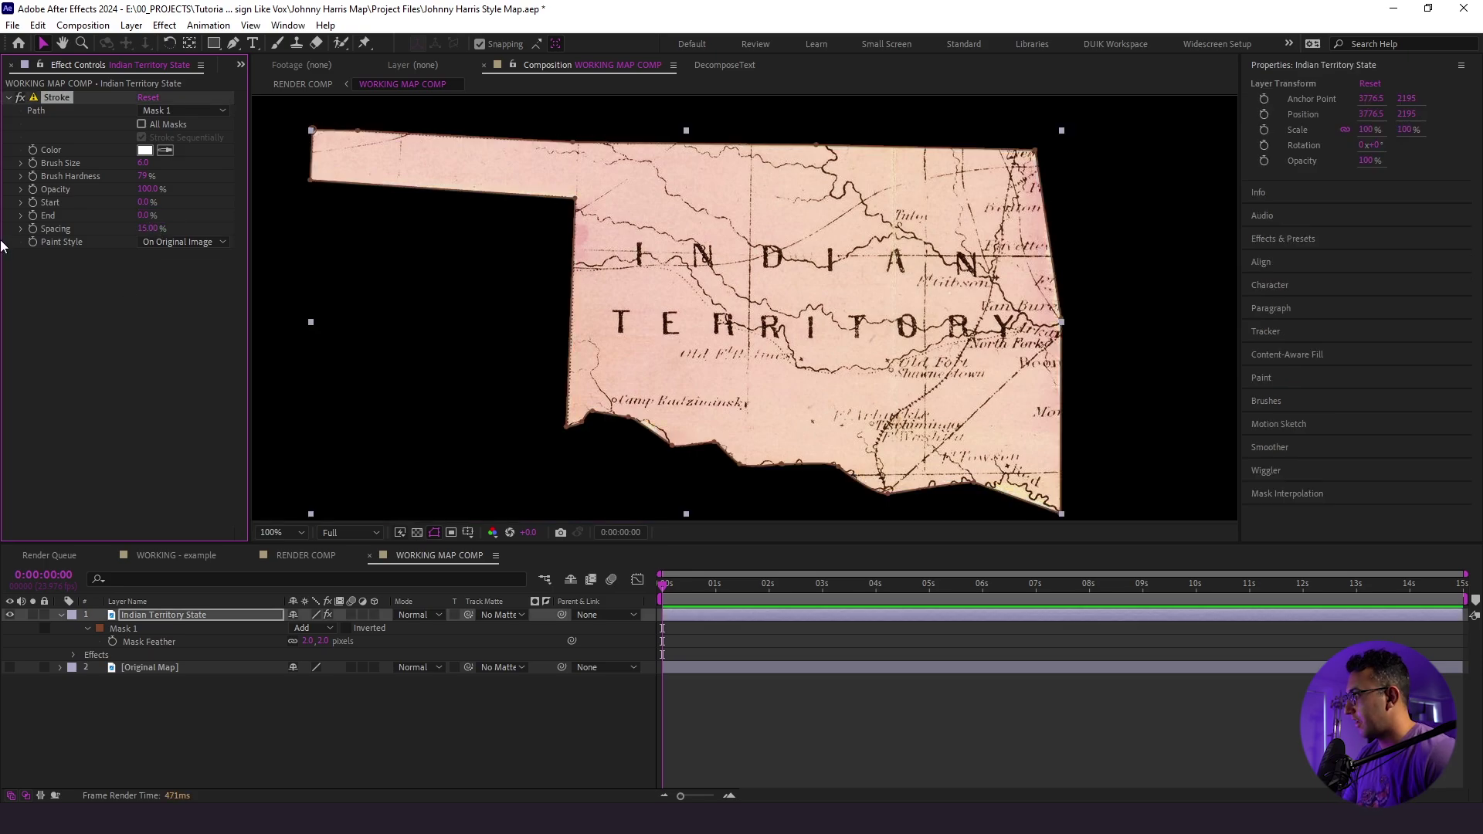
{"action": "left_click", "coordinate": [33, 216]}
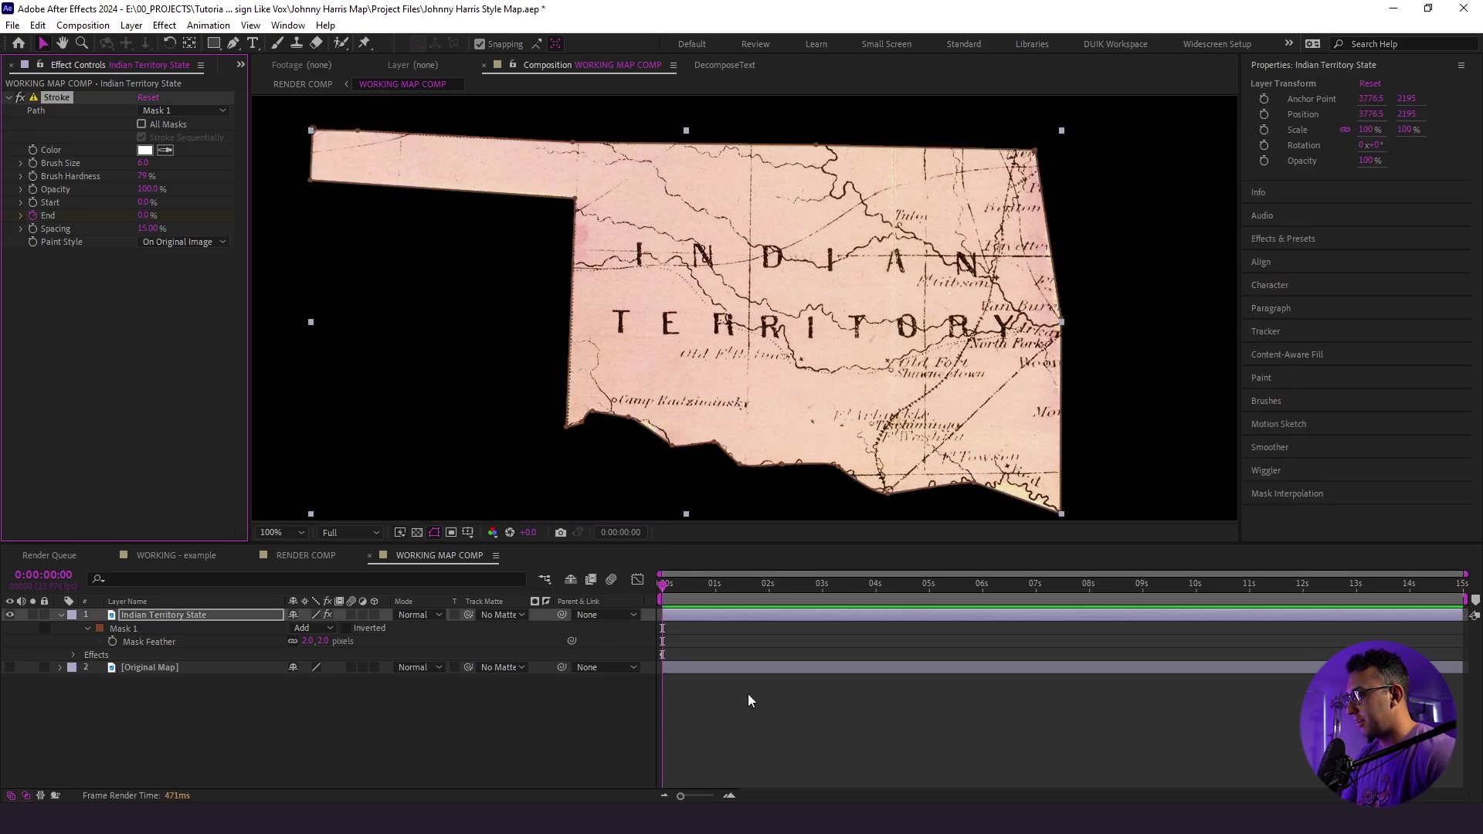
Keyframe the Stroke's End at 100% at the 1-second mark and preview the outline animation from the beginning
{"action": "key", "text": "u"}
{"action": "left_click_drag", "start_coordinate": [704, 591], "coordinate": [716, 591]}
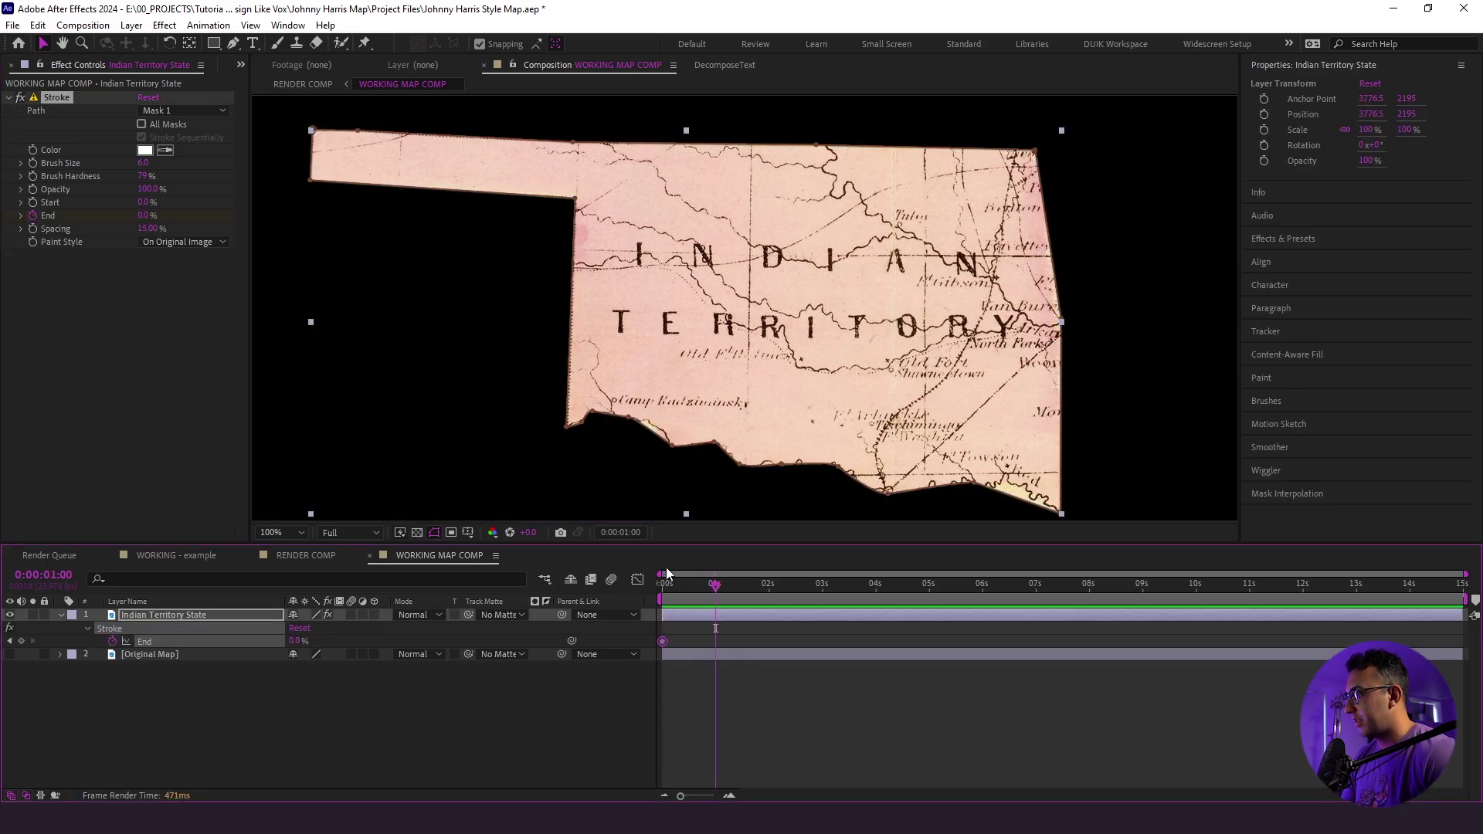
{"action": "left_click", "coordinate": [142, 226]}
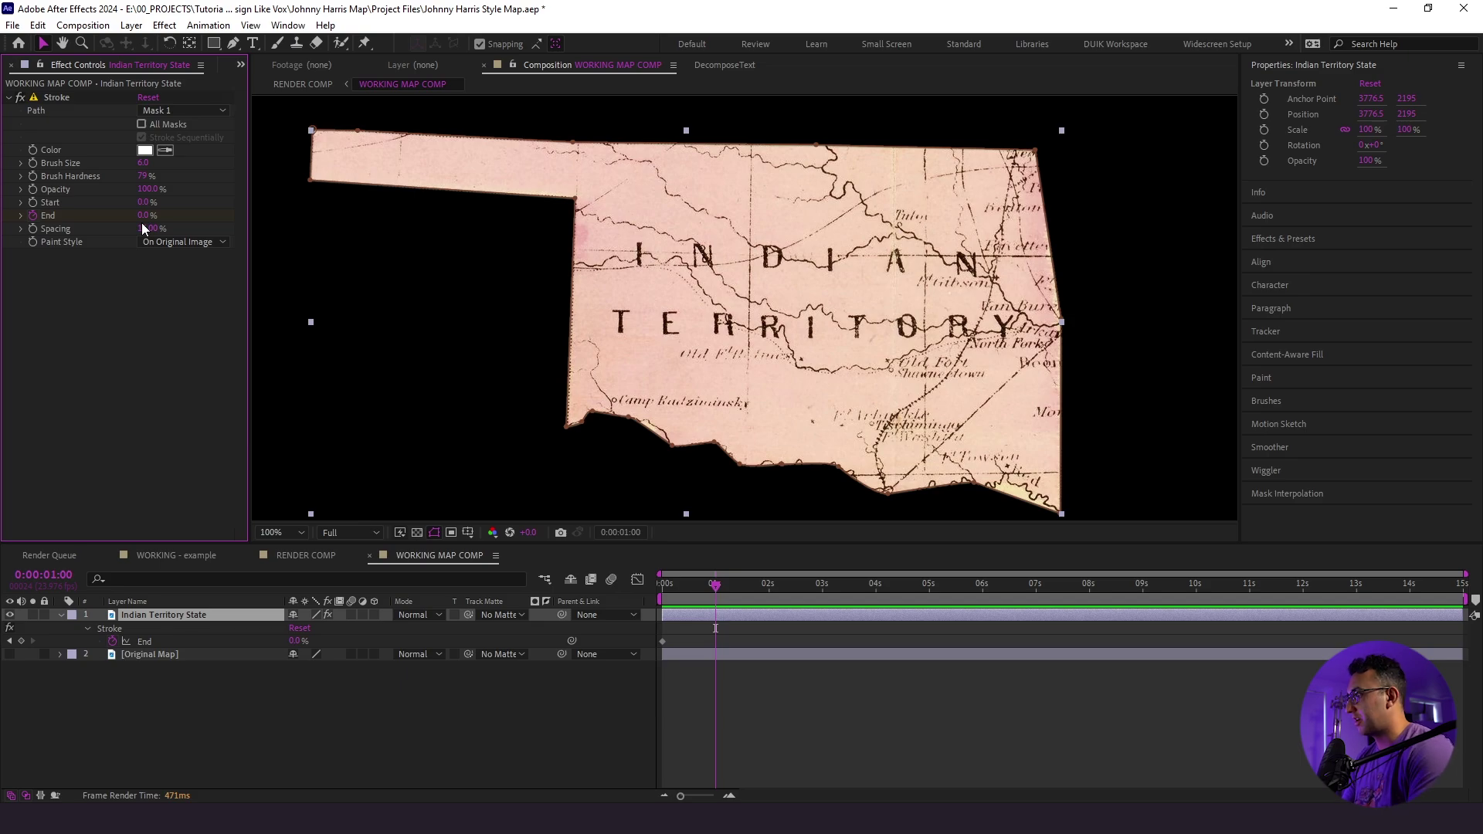
{"action": "type", "text": "100"}
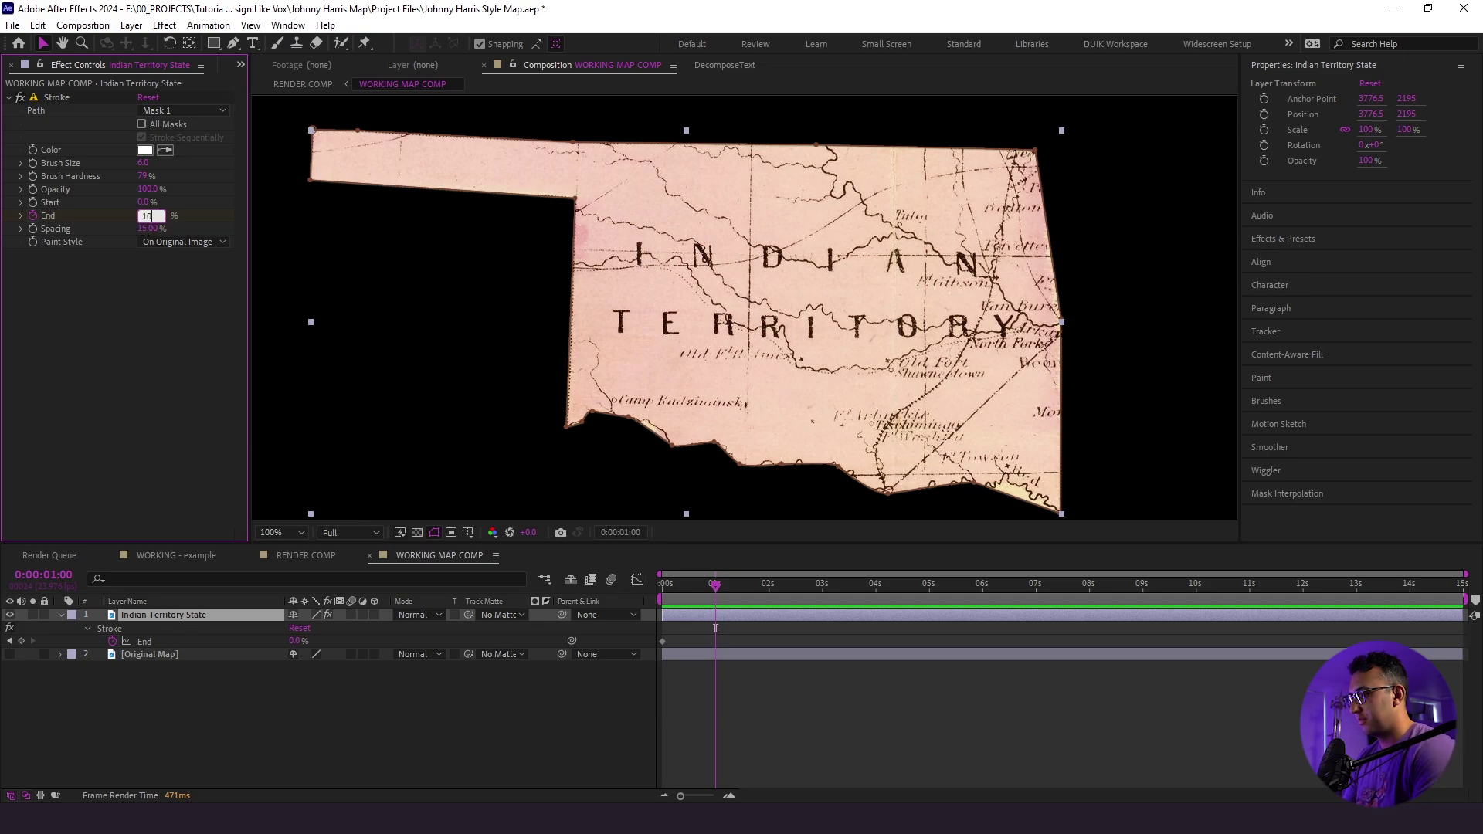
{"action": "key", "text": "Return"}
{"action": "left_click", "coordinate": [708, 622]}
{"action": "key", "text": "Home"}
{"action": "key", "text": "space"}
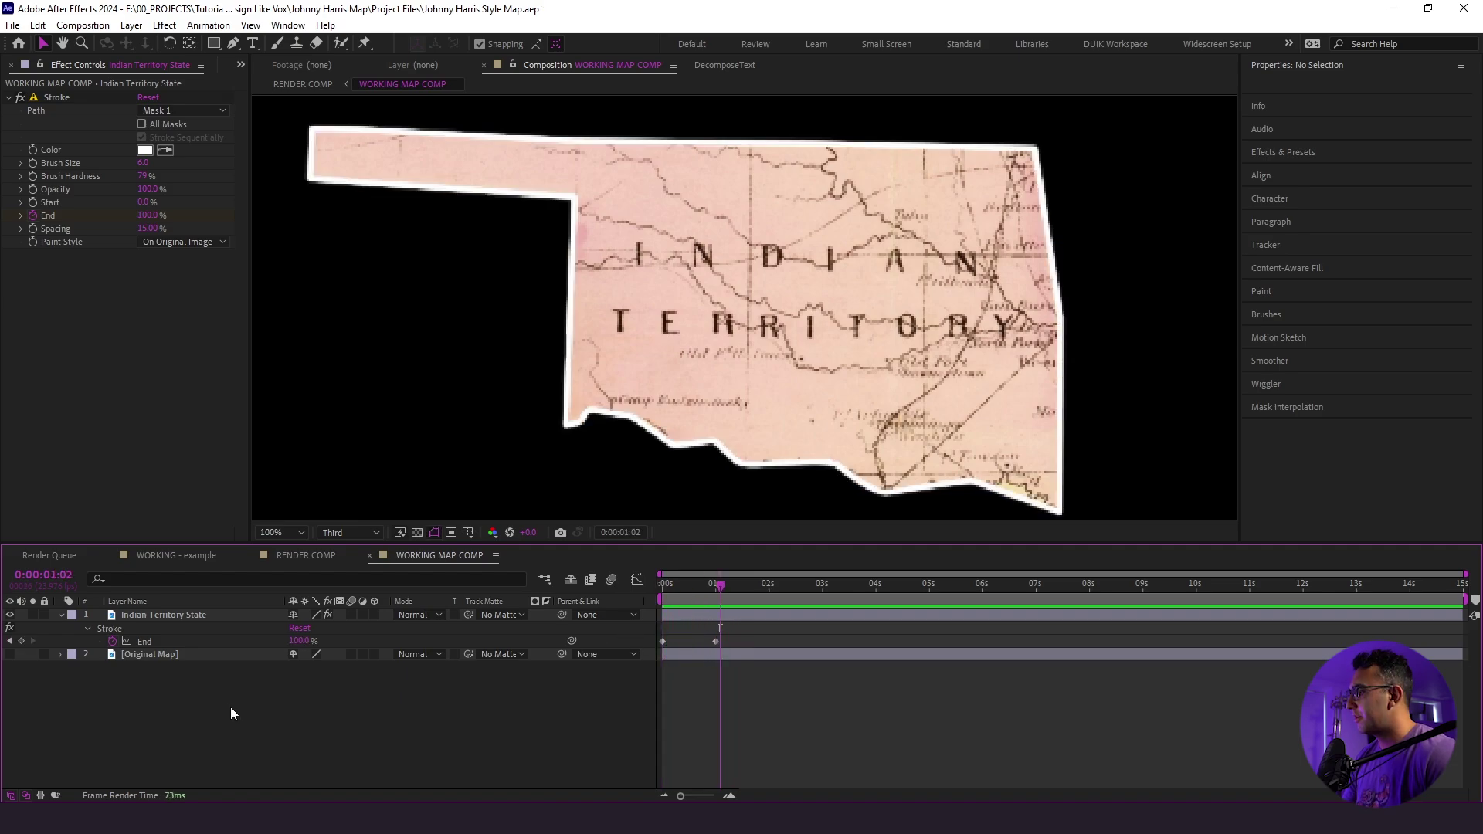
Apply Flow's circ easing preset to both Stroke End keyframes and preview the eased outline animation
{"action": "left_click", "coordinate": [170, 615]}
{"action": "left_click", "coordinate": [240, 65]}
{"action": "left_click", "coordinate": [309, 118]}
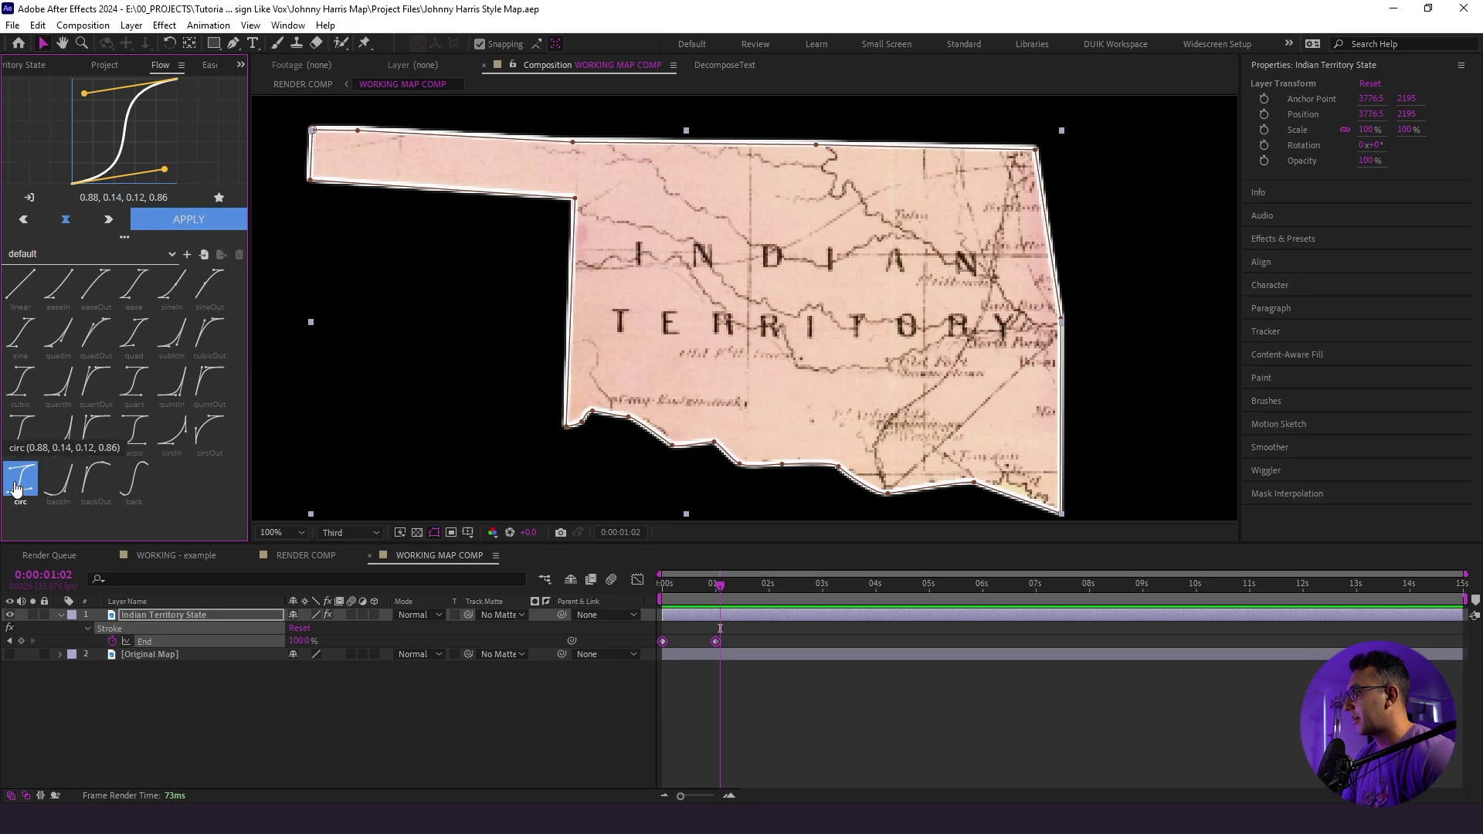
{"action": "left_click", "coordinate": [160, 219]}
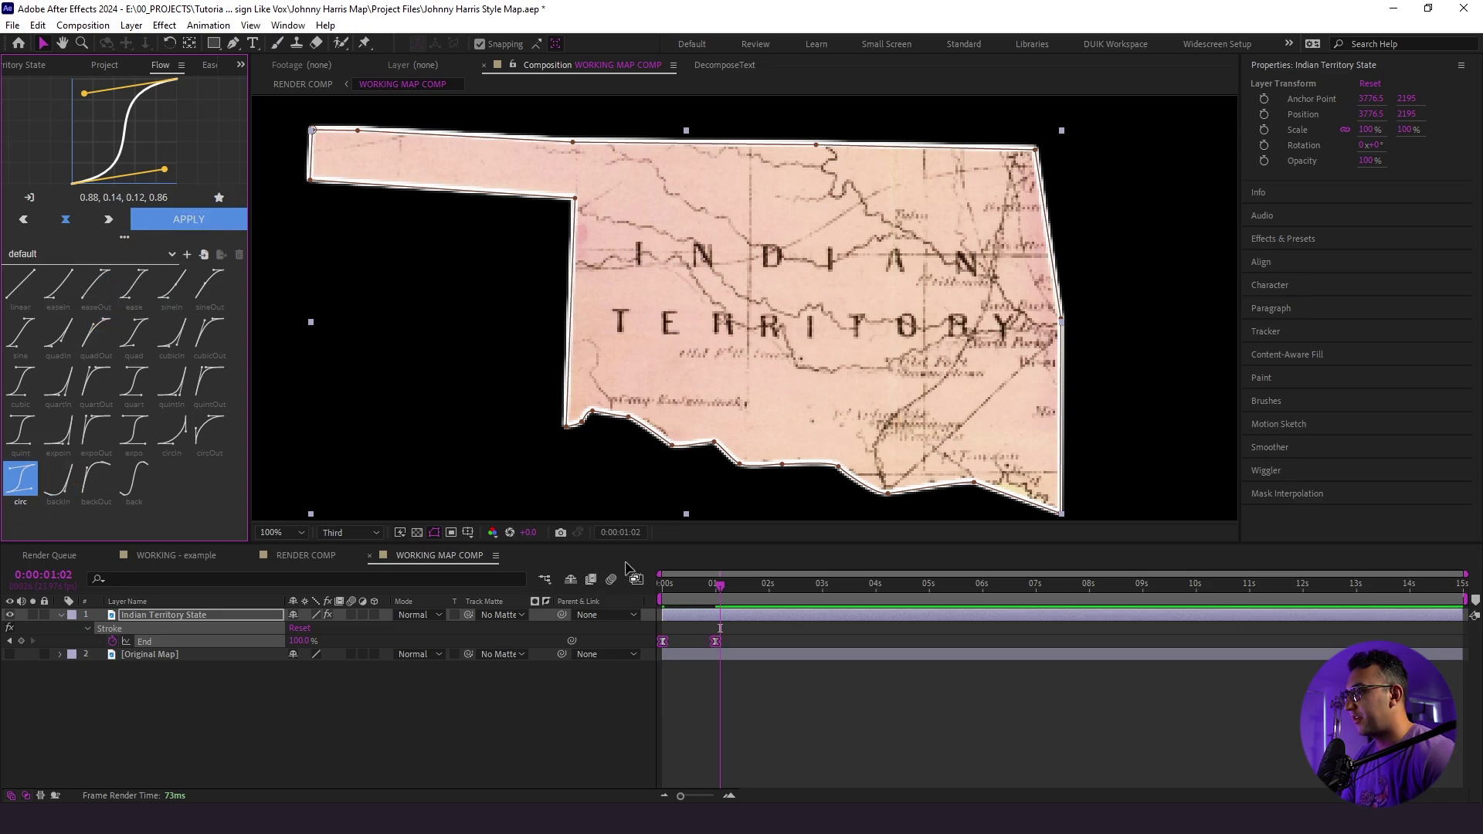
{"action": "key", "text": "space"}
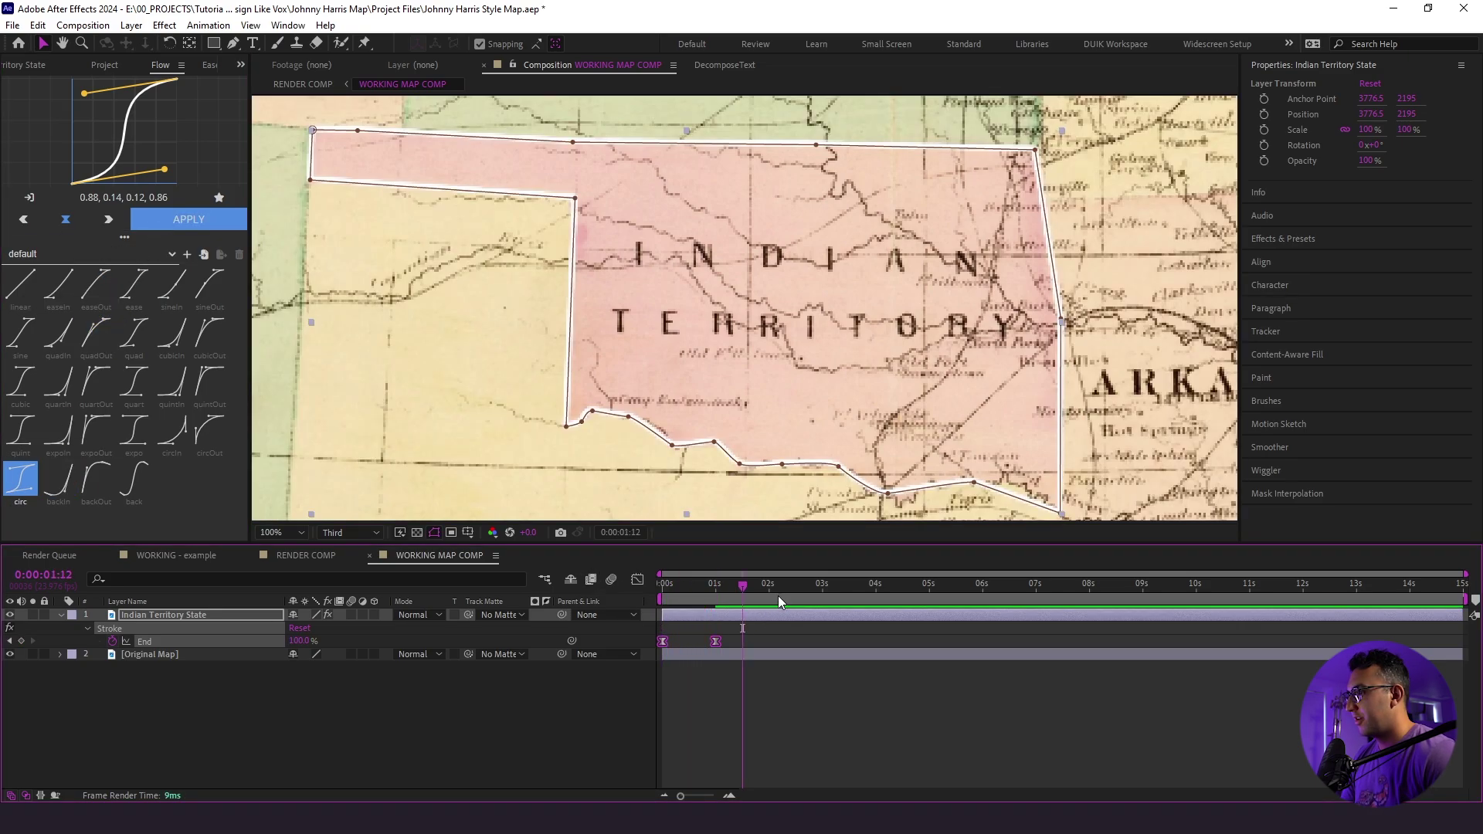
{"action": "left_click", "coordinate": [781, 704]}
Create a composition-sized dark gray solid with the color 202020
{"action": "key", "text": "comma"}
{"action": "key", "text": "comma"}
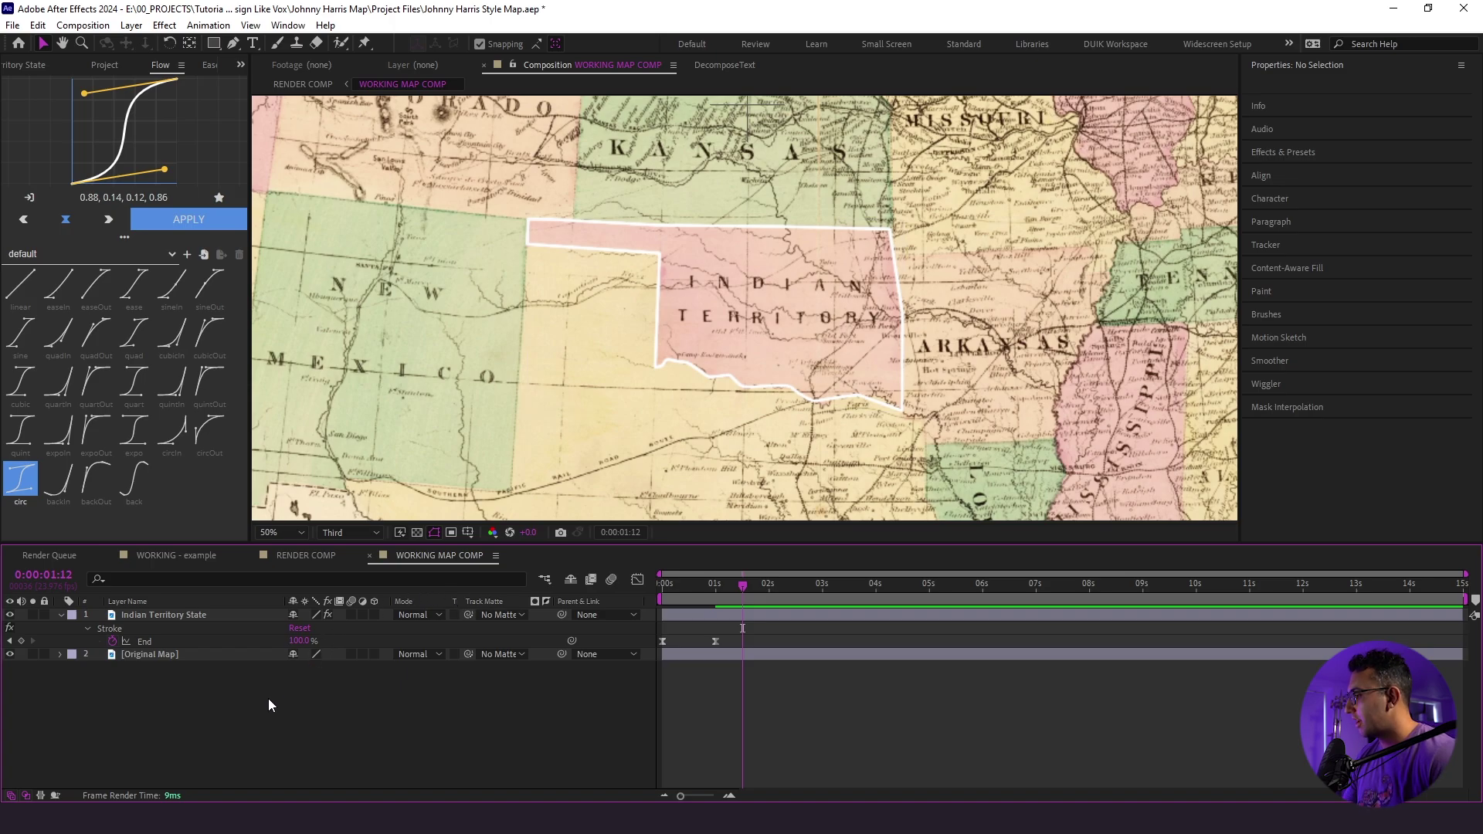
{"action": "key", "text": "ctrl+y"}
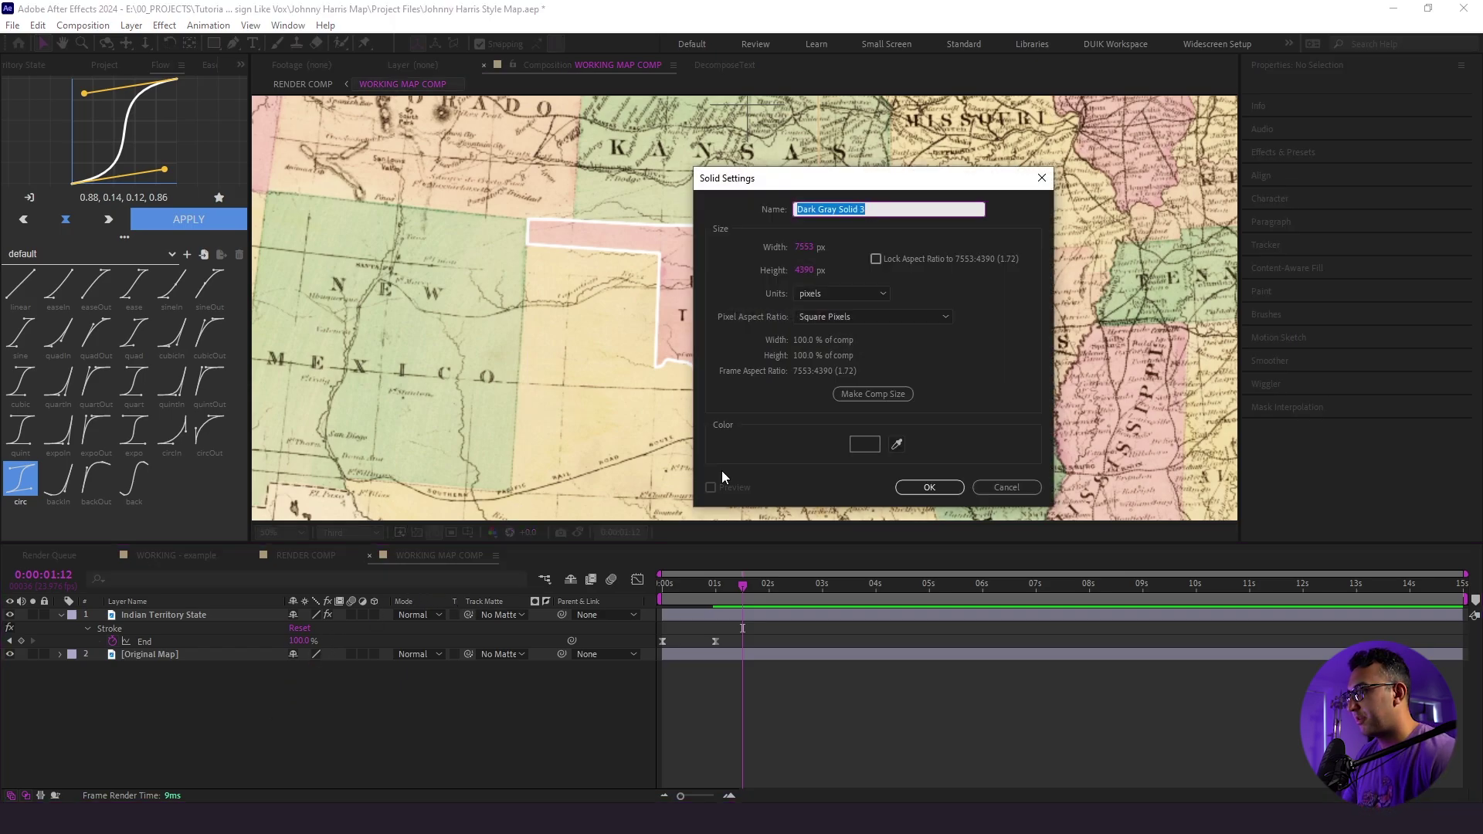
{"action": "left_click", "coordinate": [864, 444]}
{"action": "left_click_drag", "start_coordinate": [933, 288], "coordinate": [343, 252]}
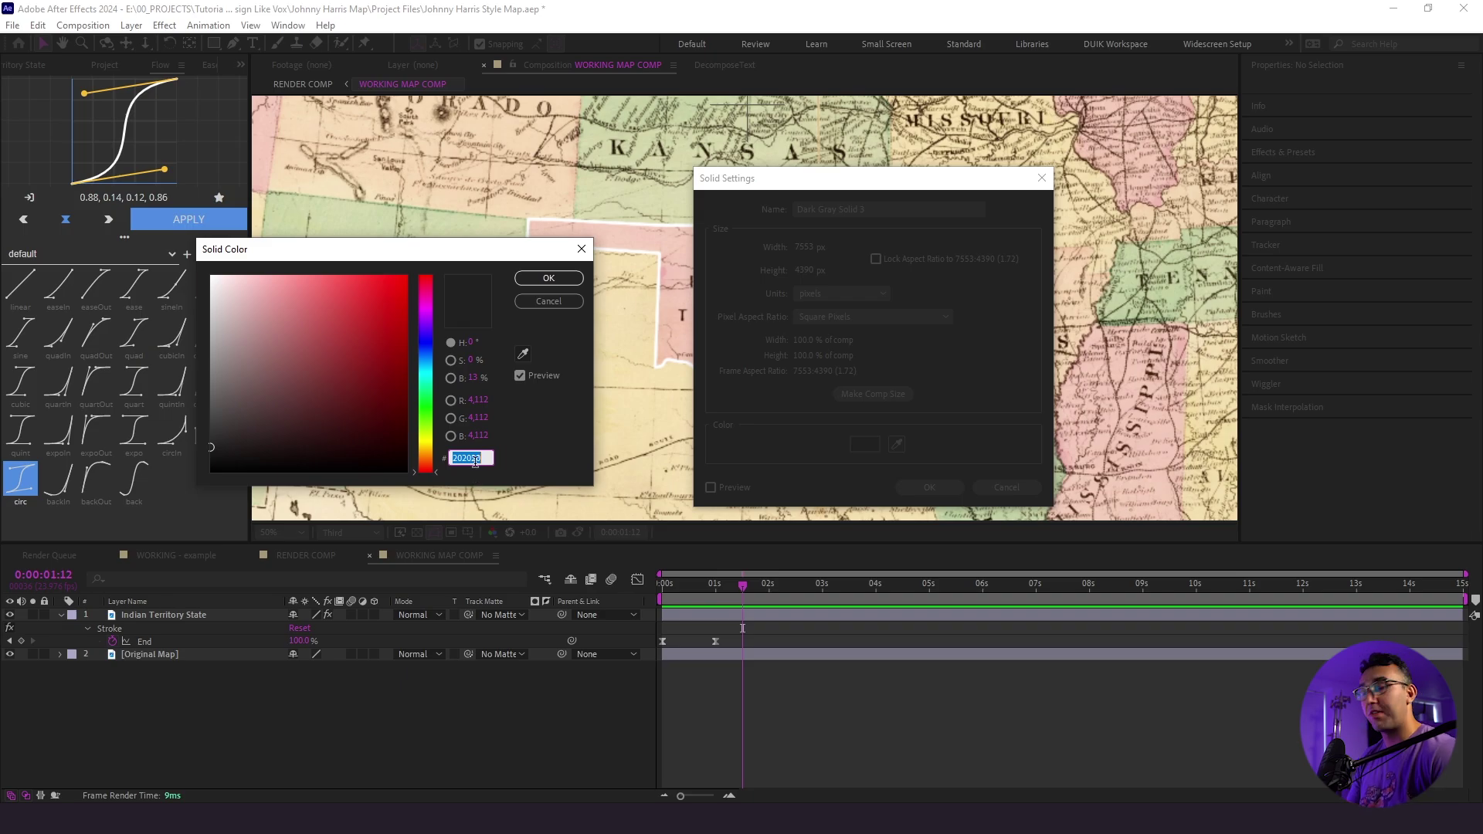
{"action": "left_click", "coordinate": [534, 282]}
{"action": "left_click", "coordinate": [930, 487]}
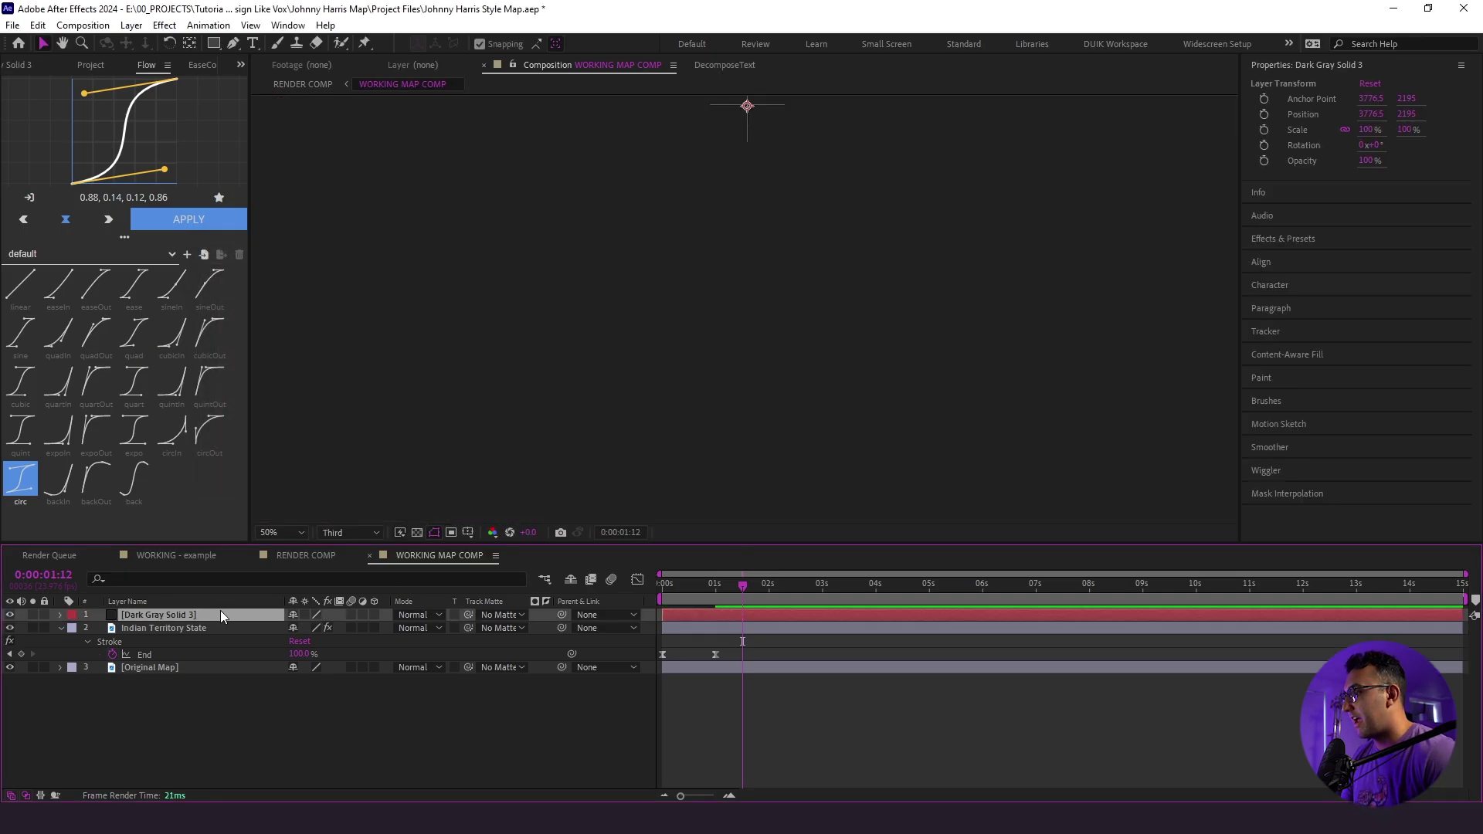
Place the dark gray solid directly beneath the Indian Territory State layer and set its blending mode to Hard Light
{"action": "left_click_drag", "start_coordinate": [148, 610], "coordinate": [154, 649]}
{"action": "left_click", "coordinate": [410, 654]}
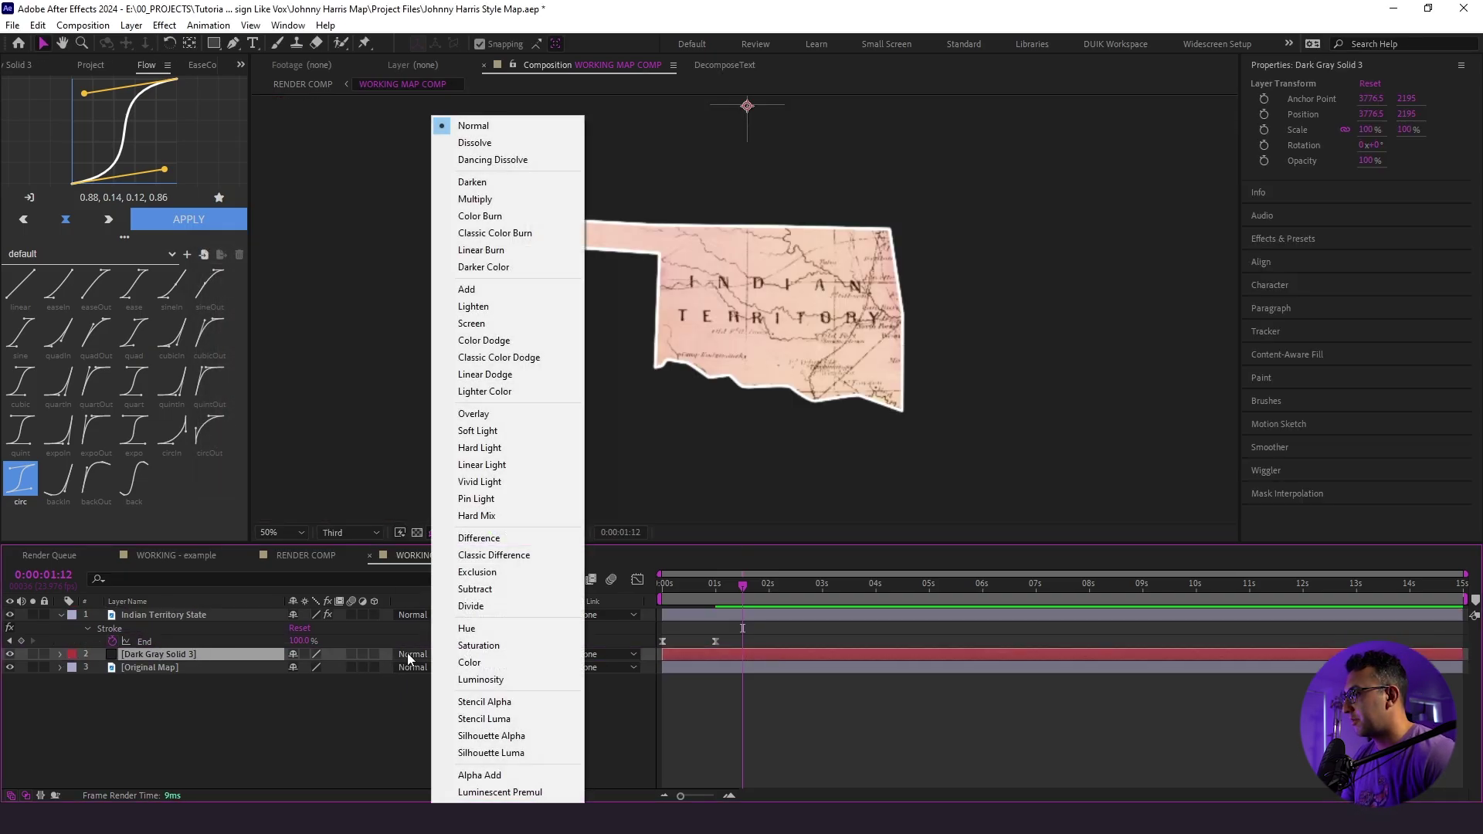
{"action": "left_click", "coordinate": [475, 430]}
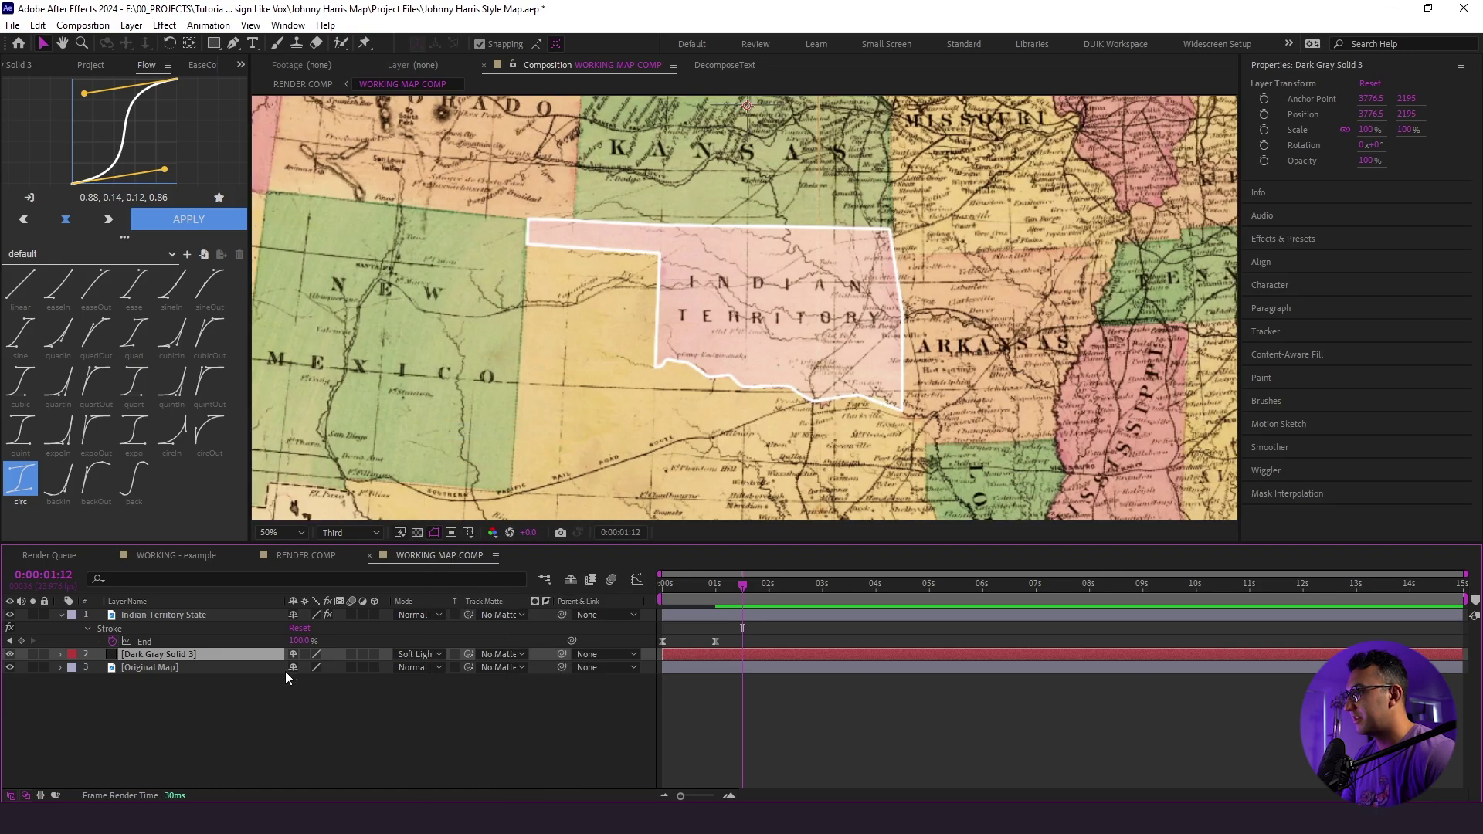
{"action": "left_click", "coordinate": [439, 655]}
{"action": "left_click", "coordinate": [463, 446]}
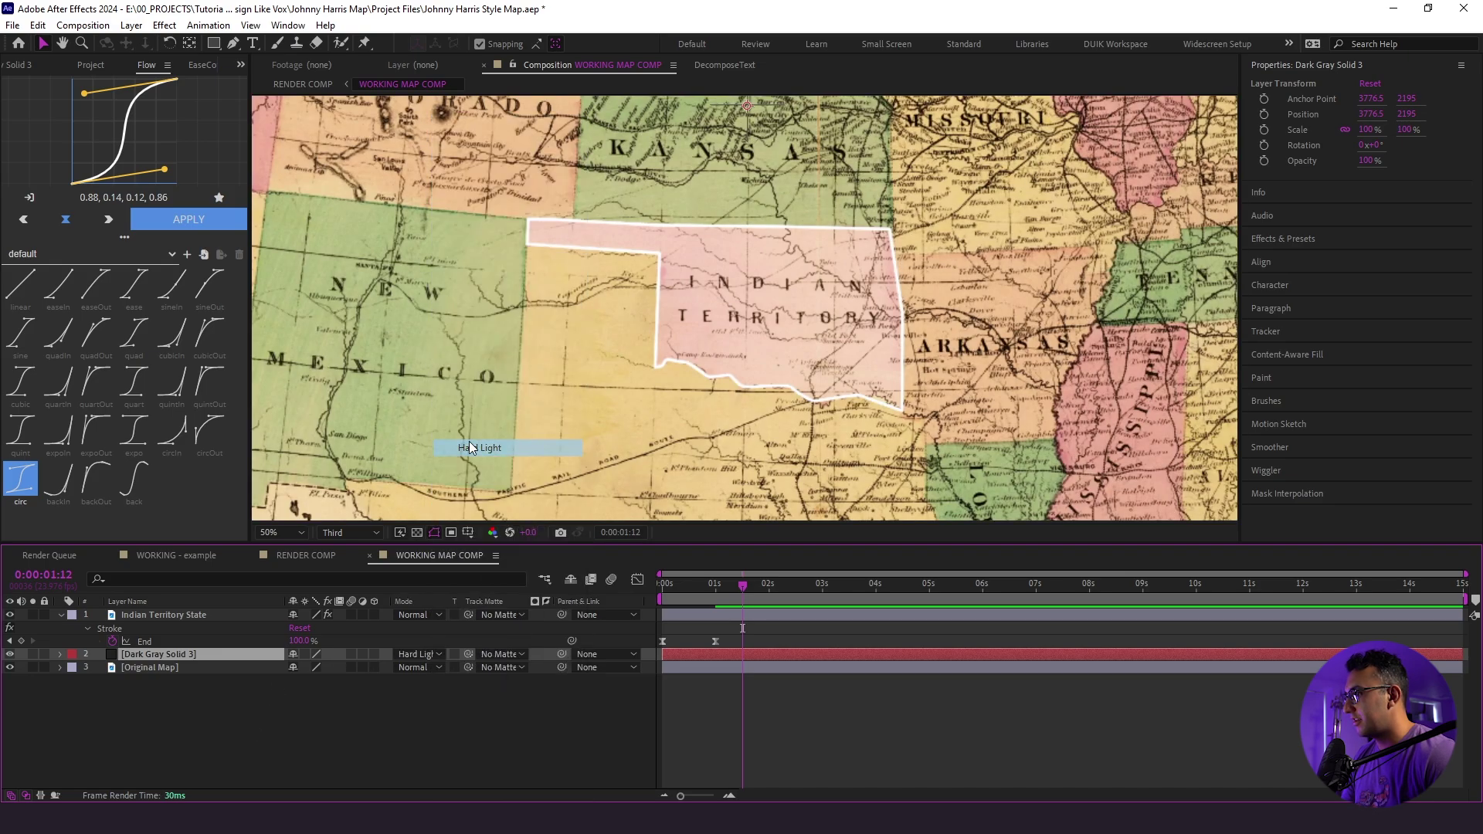
Set the dark gray solid's opacity to 75%
{"action": "key", "text": "F2"}
{"action": "left_click", "coordinate": [194, 652]}
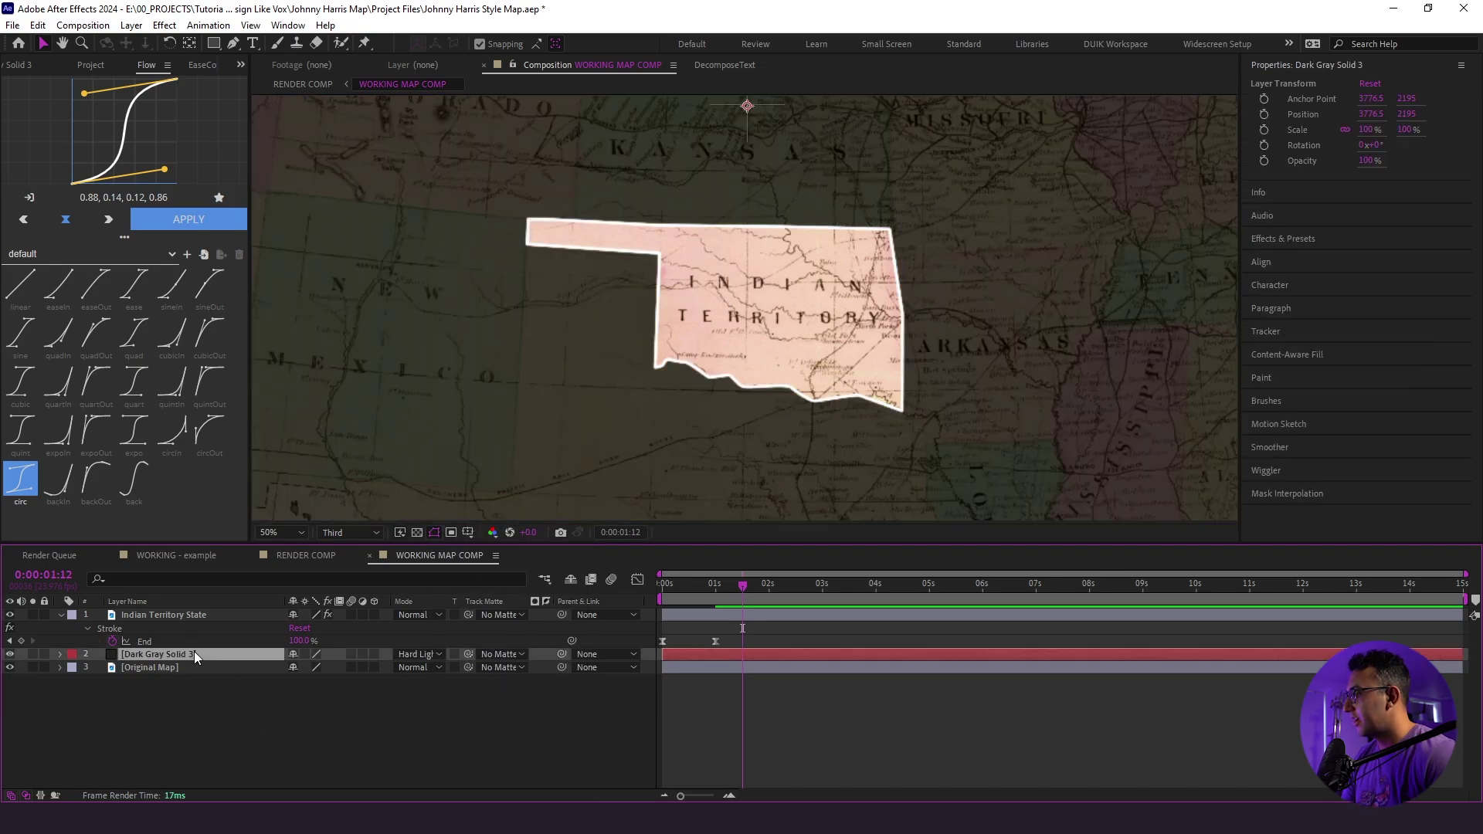
{"action": "key", "text": "t"}
{"action": "left_click", "coordinate": [298, 667]}
{"action": "type", "text": "75"}
{"action": "key", "text": "Return"}
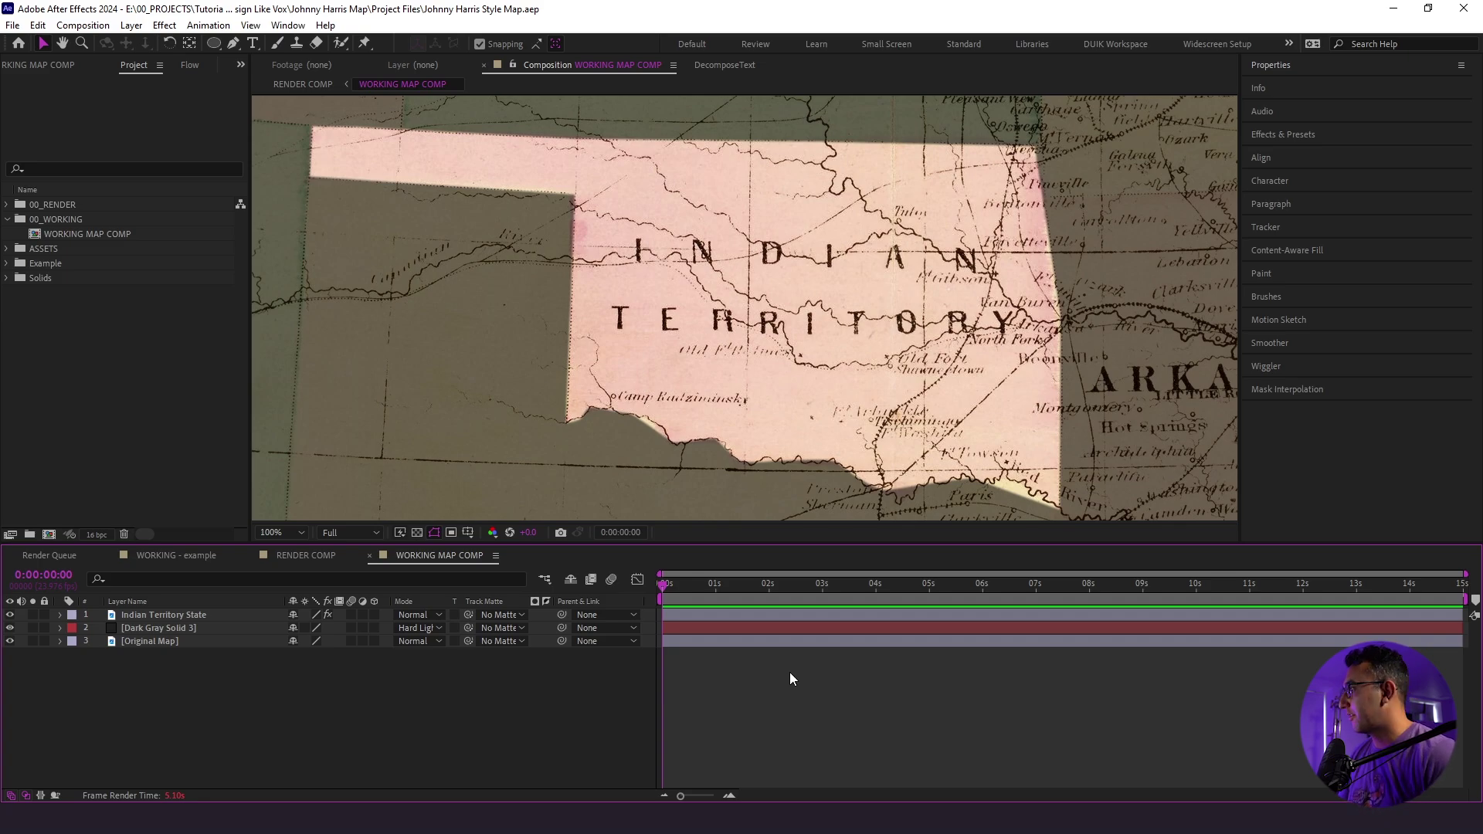
Create a new 1080 x 1080 composition named Circle Callout
{"action": "left_click", "coordinate": [82, 25]}
{"action": "left_click", "coordinate": [88, 42]}
{"action": "type", "text": "Circle Callout"}
{"action": "key", "text": "Return"}
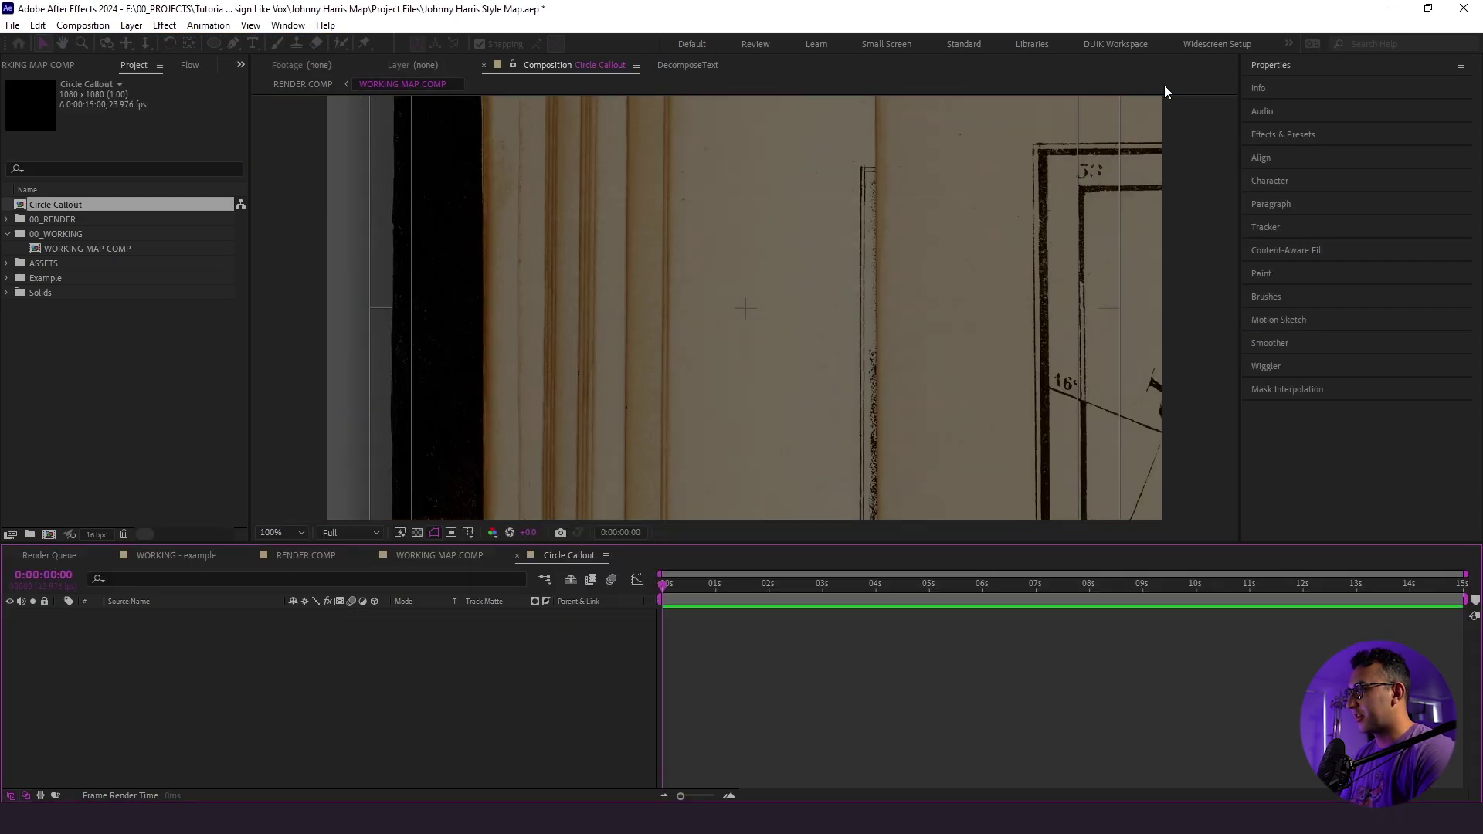
{"action": "left_click", "coordinate": [207, 380]}
Draw a circle with no fill and a pinkish-red stroke near the middle of the Circle Callout composition
{"action": "left_click", "coordinate": [215, 43]}
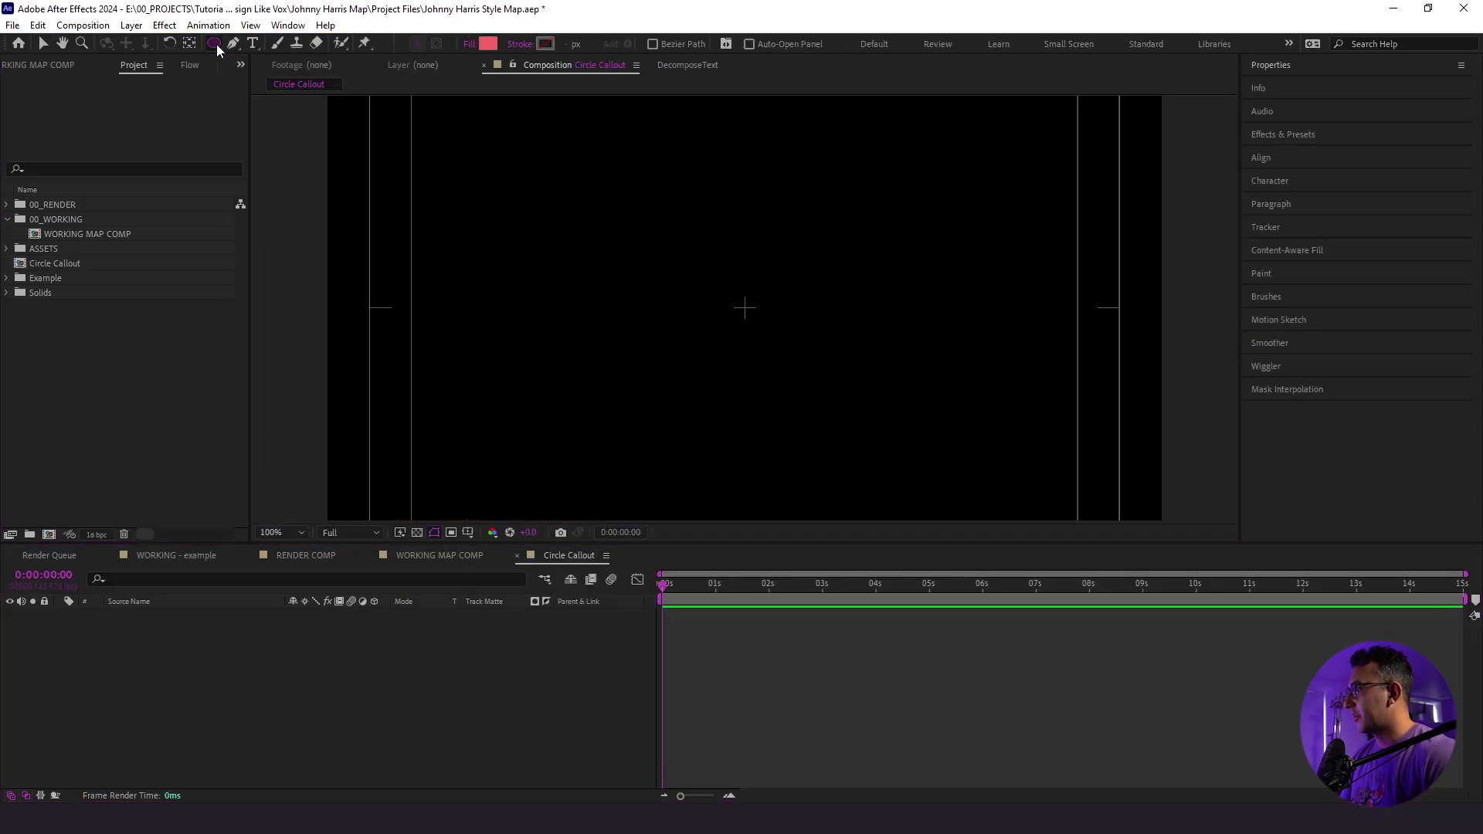
{"action": "left_click", "coordinate": [466, 44]}
{"action": "left_click", "coordinate": [726, 429]}
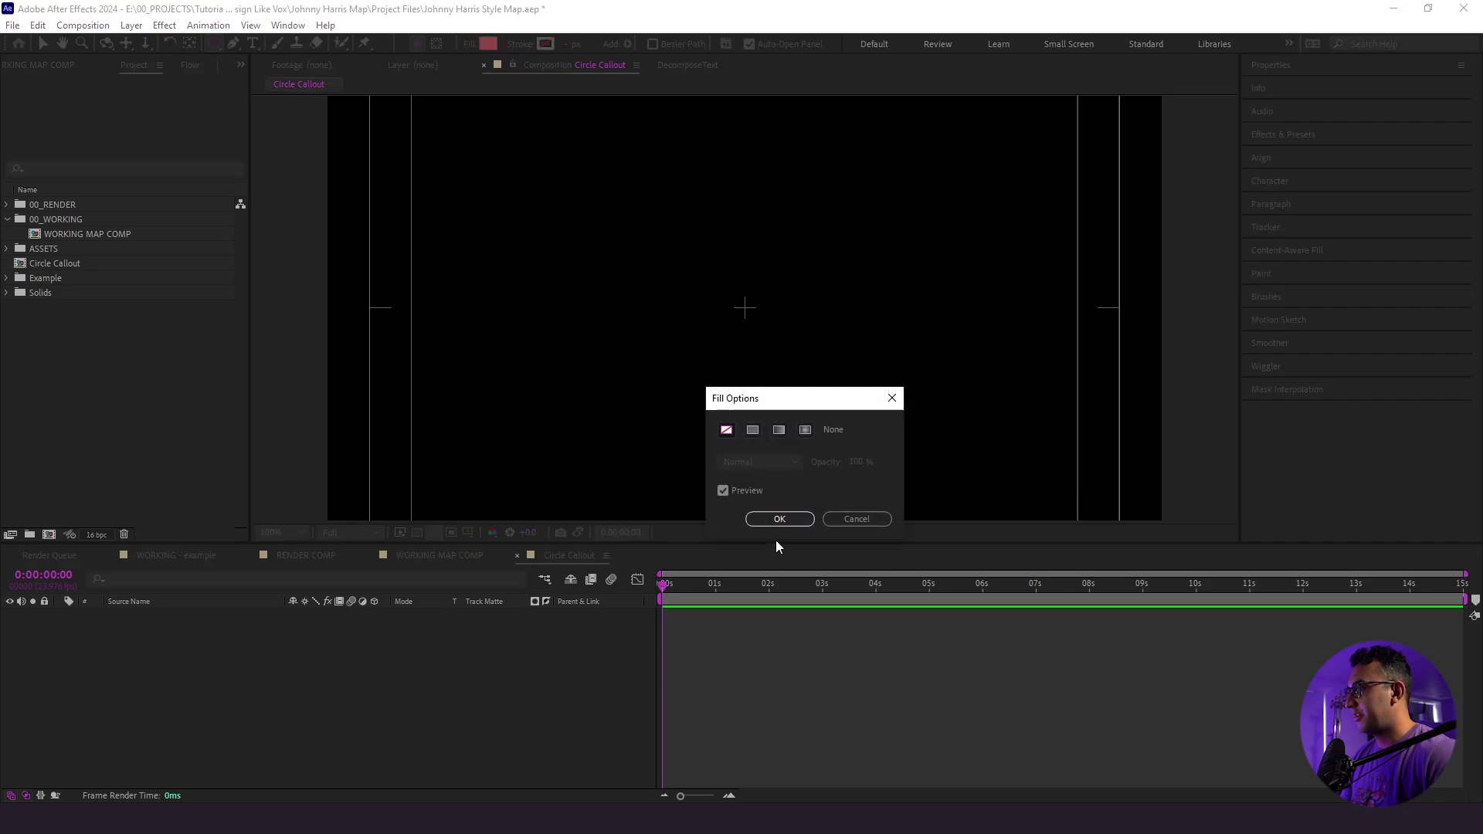
{"action": "left_click", "coordinate": [778, 518]}
{"action": "left_click", "coordinate": [545, 44]}
{"action": "left_click", "coordinate": [549, 279]}
{"action": "left_click_drag", "start_coordinate": [848, 225], "coordinate": [638, 435]}
{"action": "left_click", "coordinate": [60, 615]}
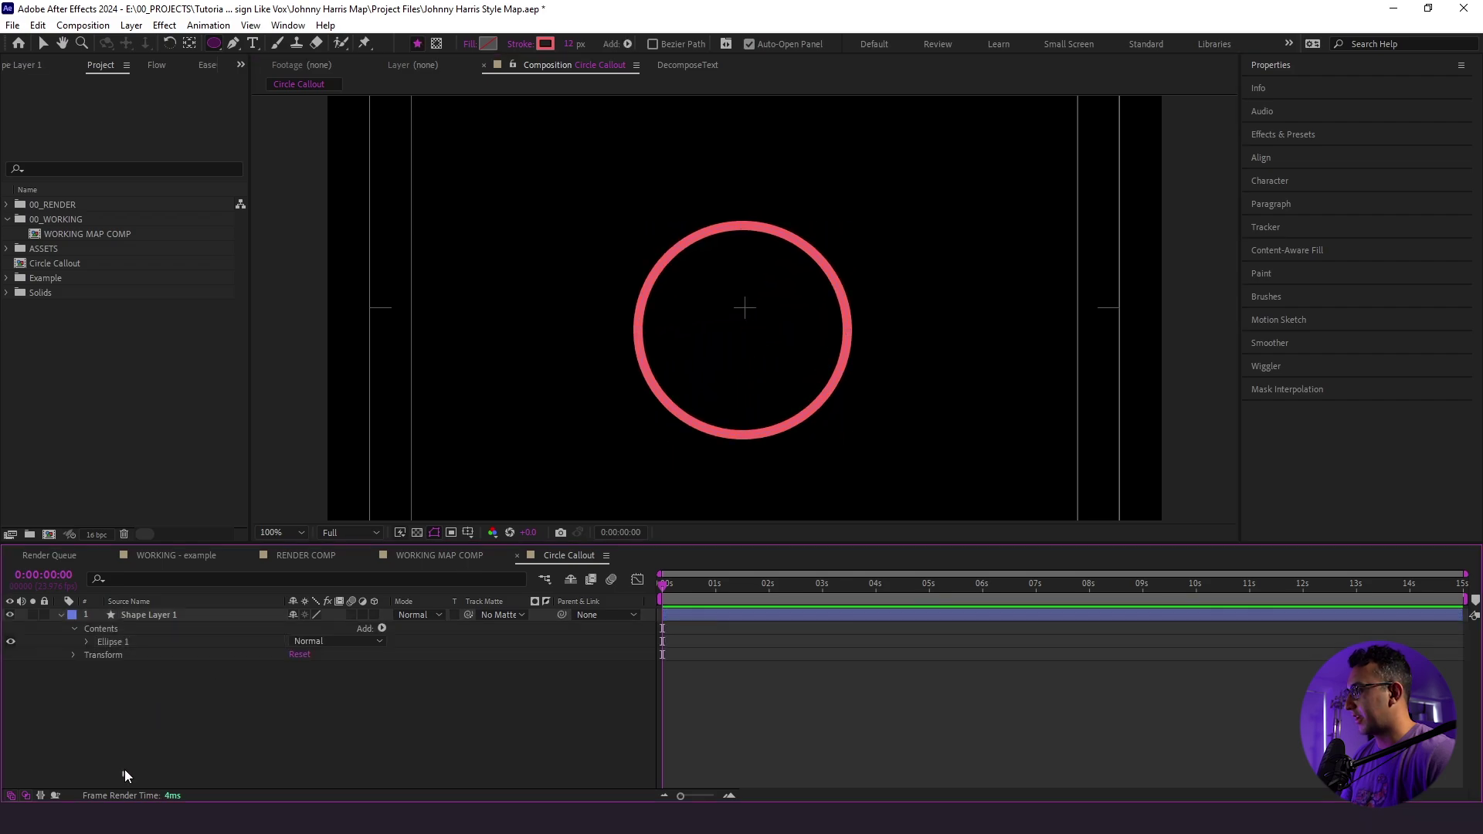
Align the circle layer horizontally and vertically to the center of the composition
{"action": "left_click", "coordinate": [1257, 157]}
{"action": "left_click", "coordinate": [1282, 196]}
{"action": "left_click", "coordinate": [1361, 197]}
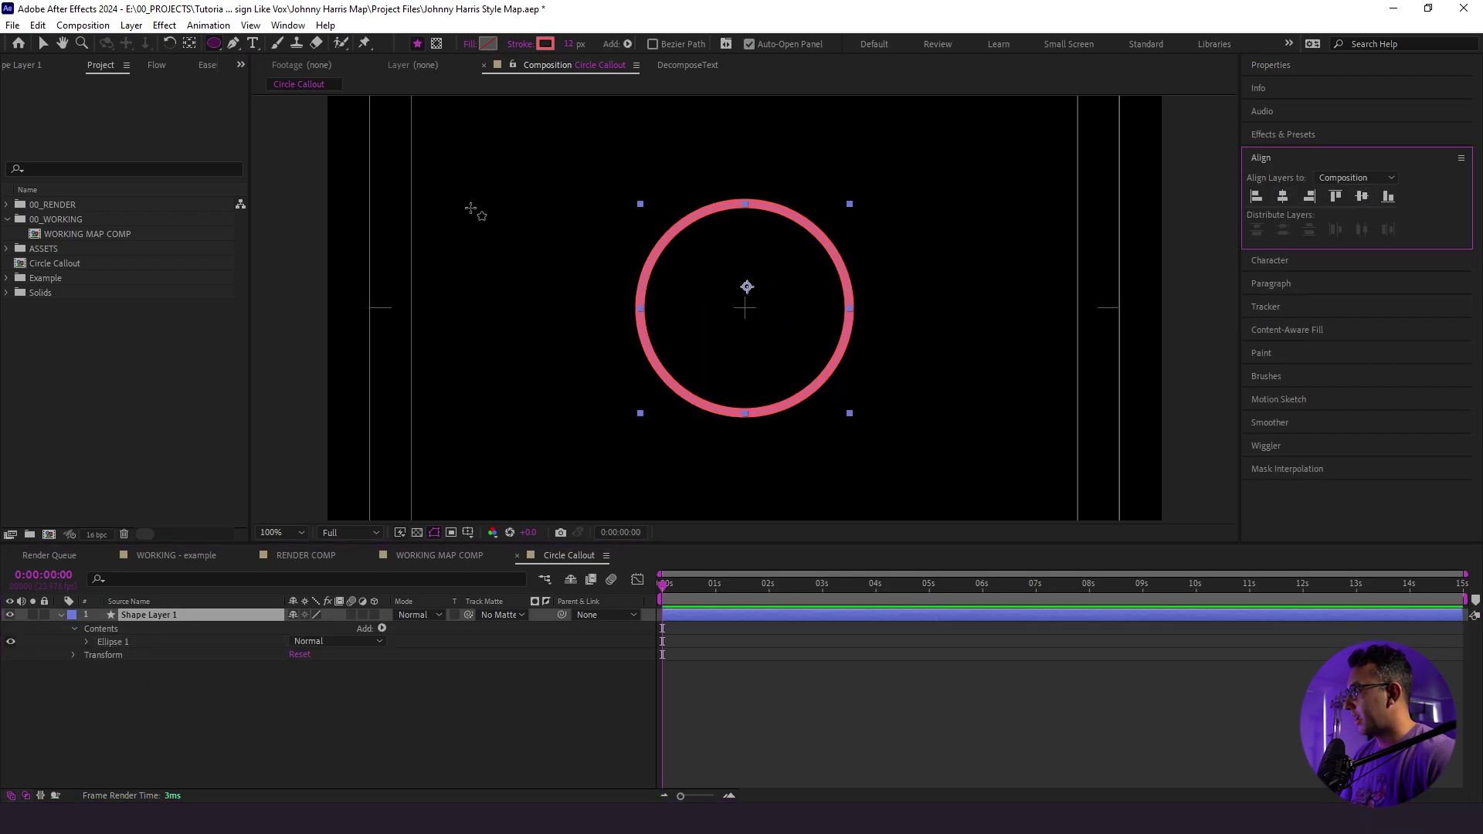
Move the circle layer's anchor point to the exact center of the circle
{"action": "key", "text": "y"}
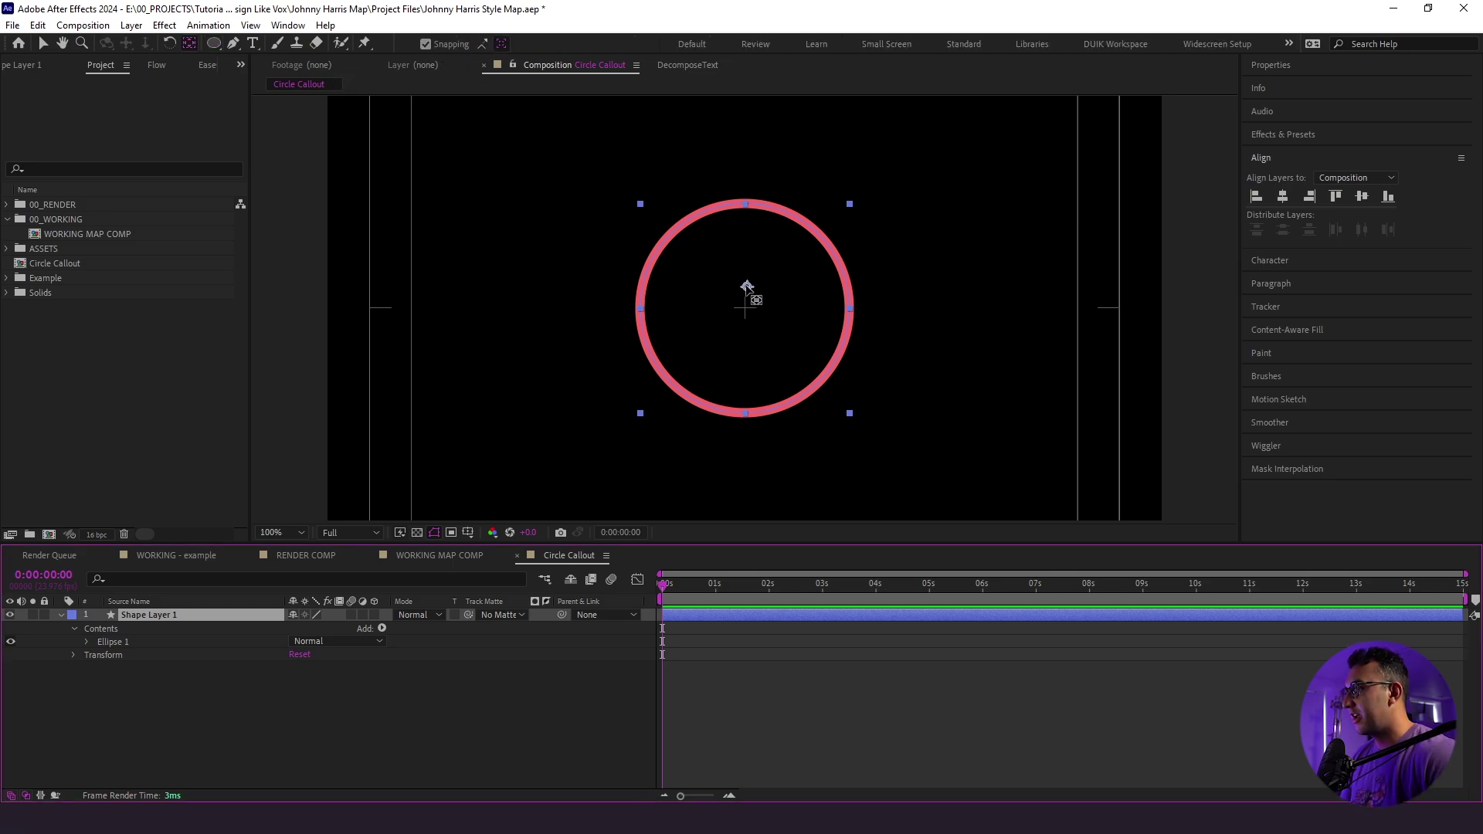
{"action": "left_click_drag", "start_coordinate": [746, 288], "coordinate": [744, 307]}
{"action": "left_click", "coordinate": [230, 744]}
Reveal the circle layer's Scale, test scaling it about the anchor point, and undo the change
{"action": "left_click", "coordinate": [235, 614]}
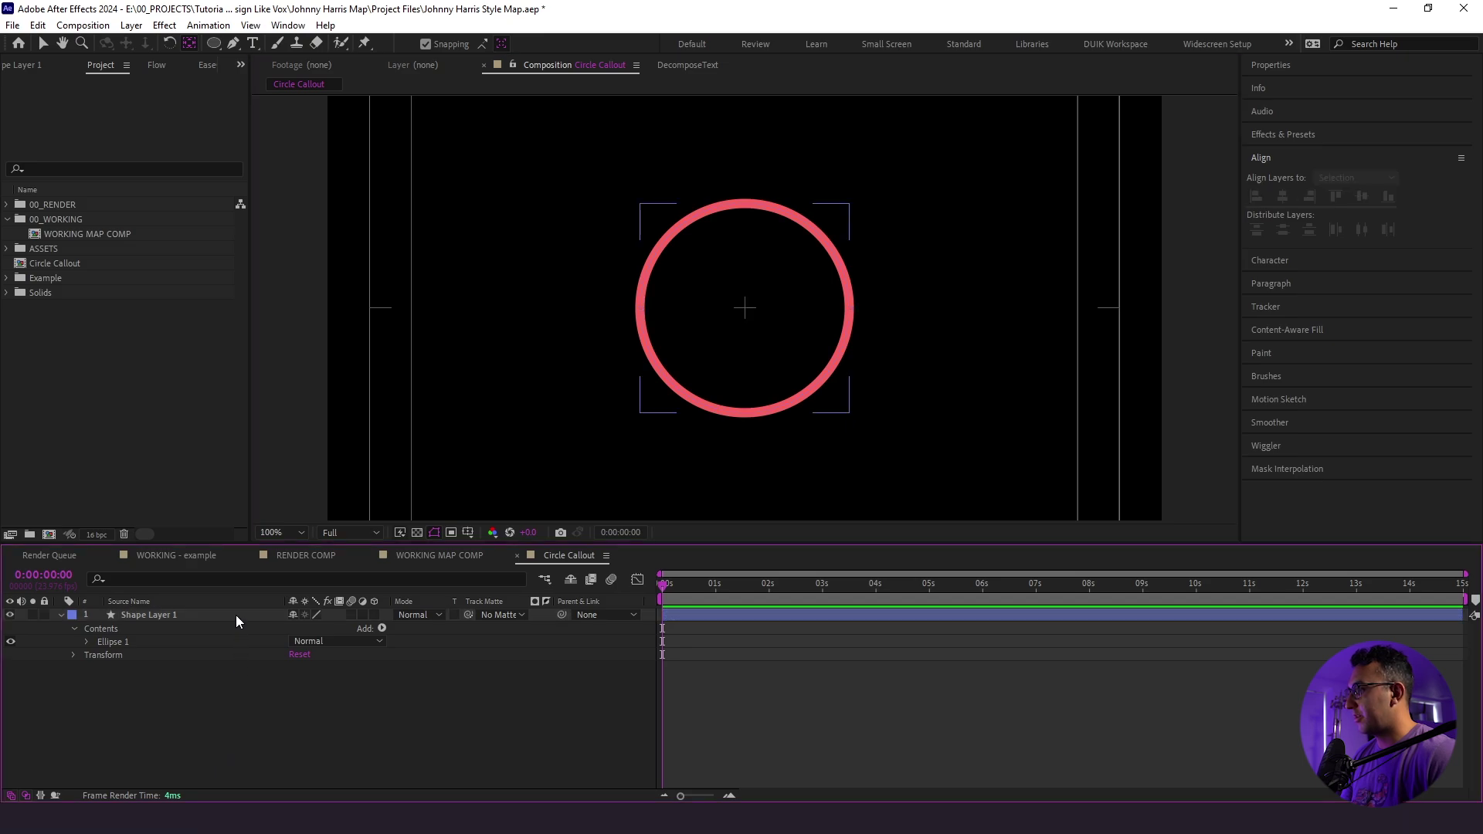
{"action": "key", "text": "s"}
{"action": "mouse_move", "coordinate": [309, 627]}
{"action": "left_mouse_down"}
{"action": "mouse_move", "coordinate": [358, 631]}
{"action": "mouse_move", "coordinate": [332, 629]}
{"action": "left_mouse_up"}
{"action": "key", "text": "ctrl+z"}
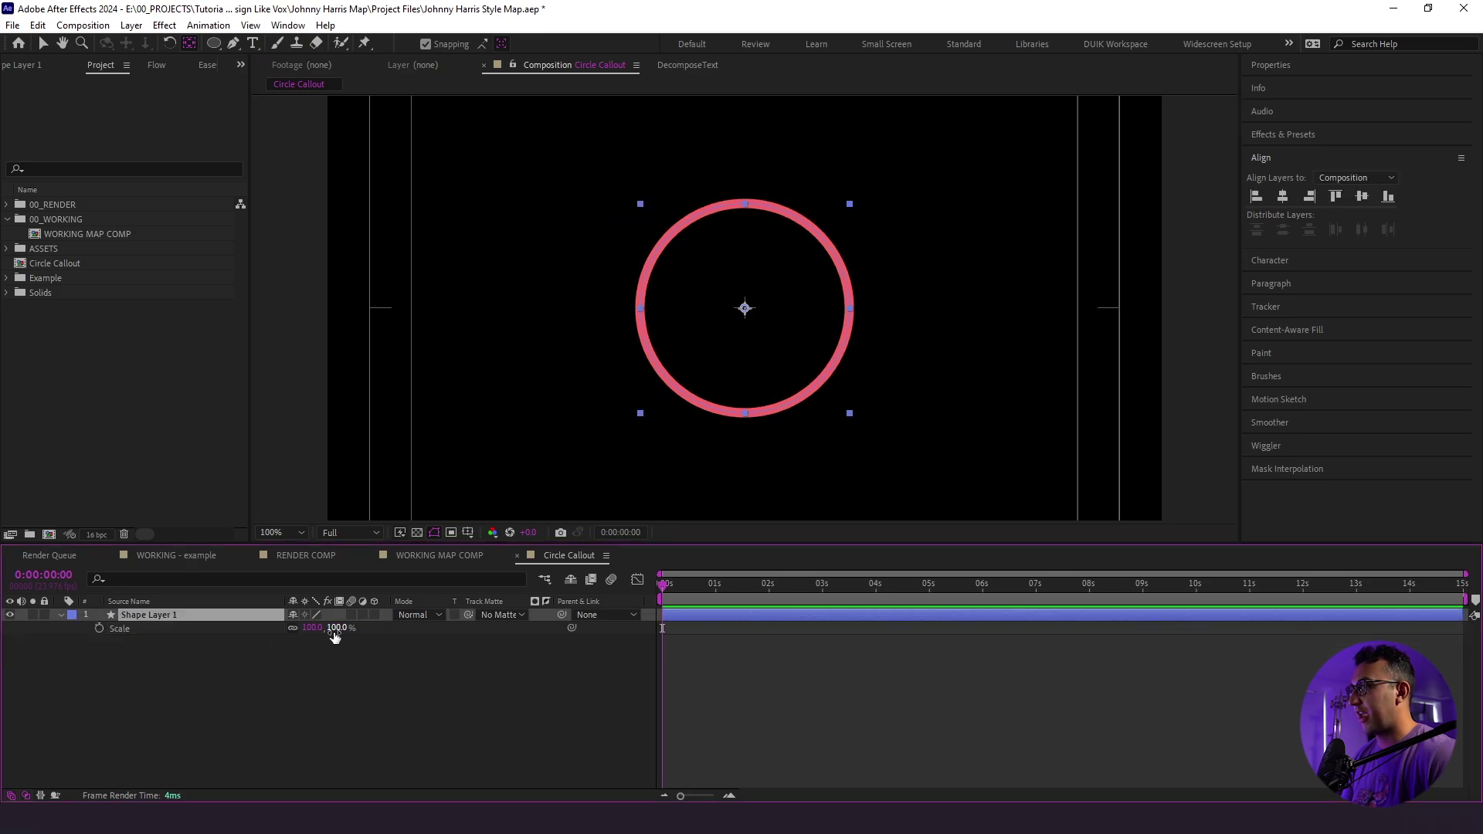
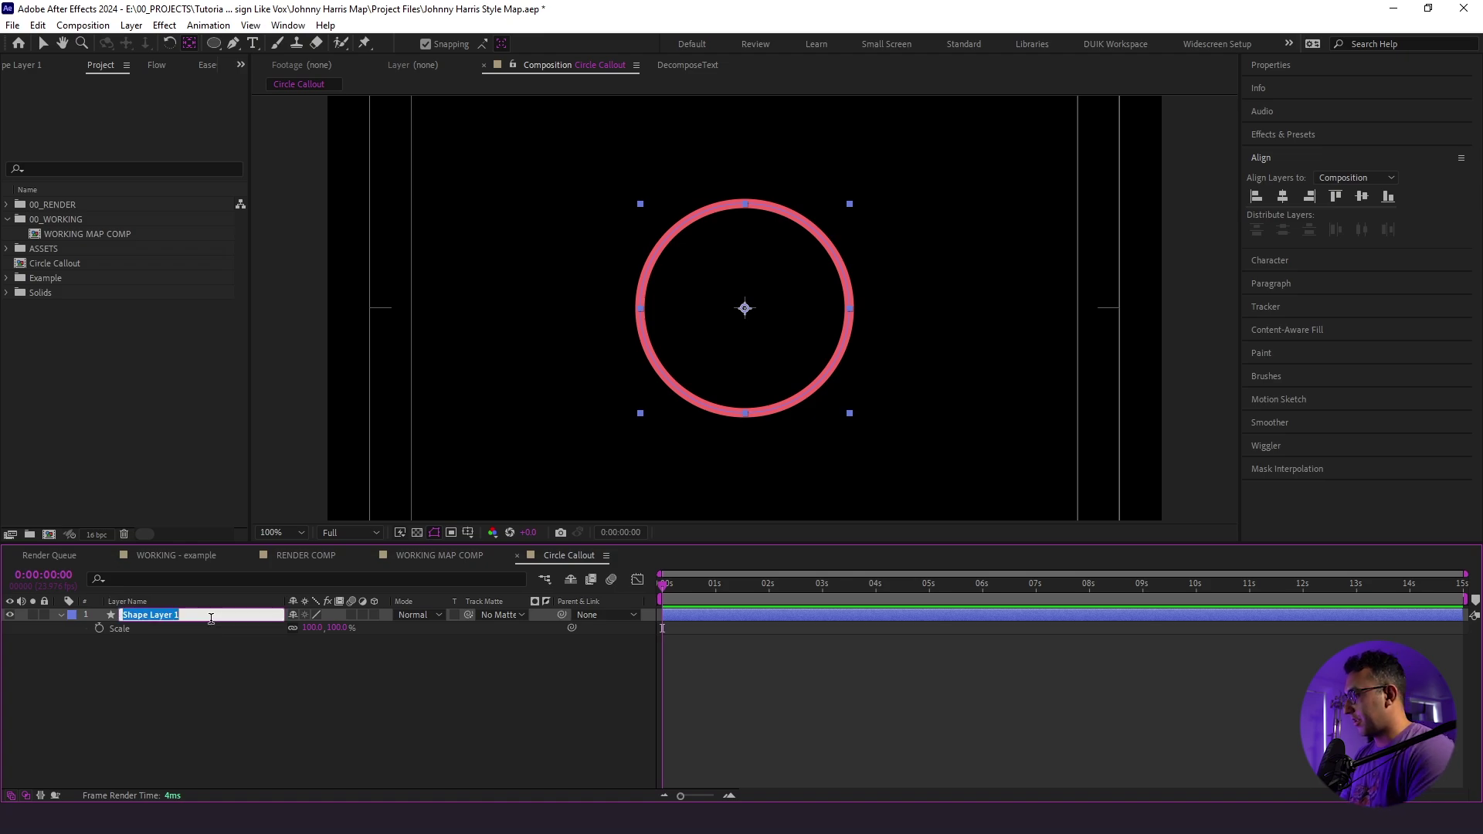
{"action": "key", "text": "Return"}
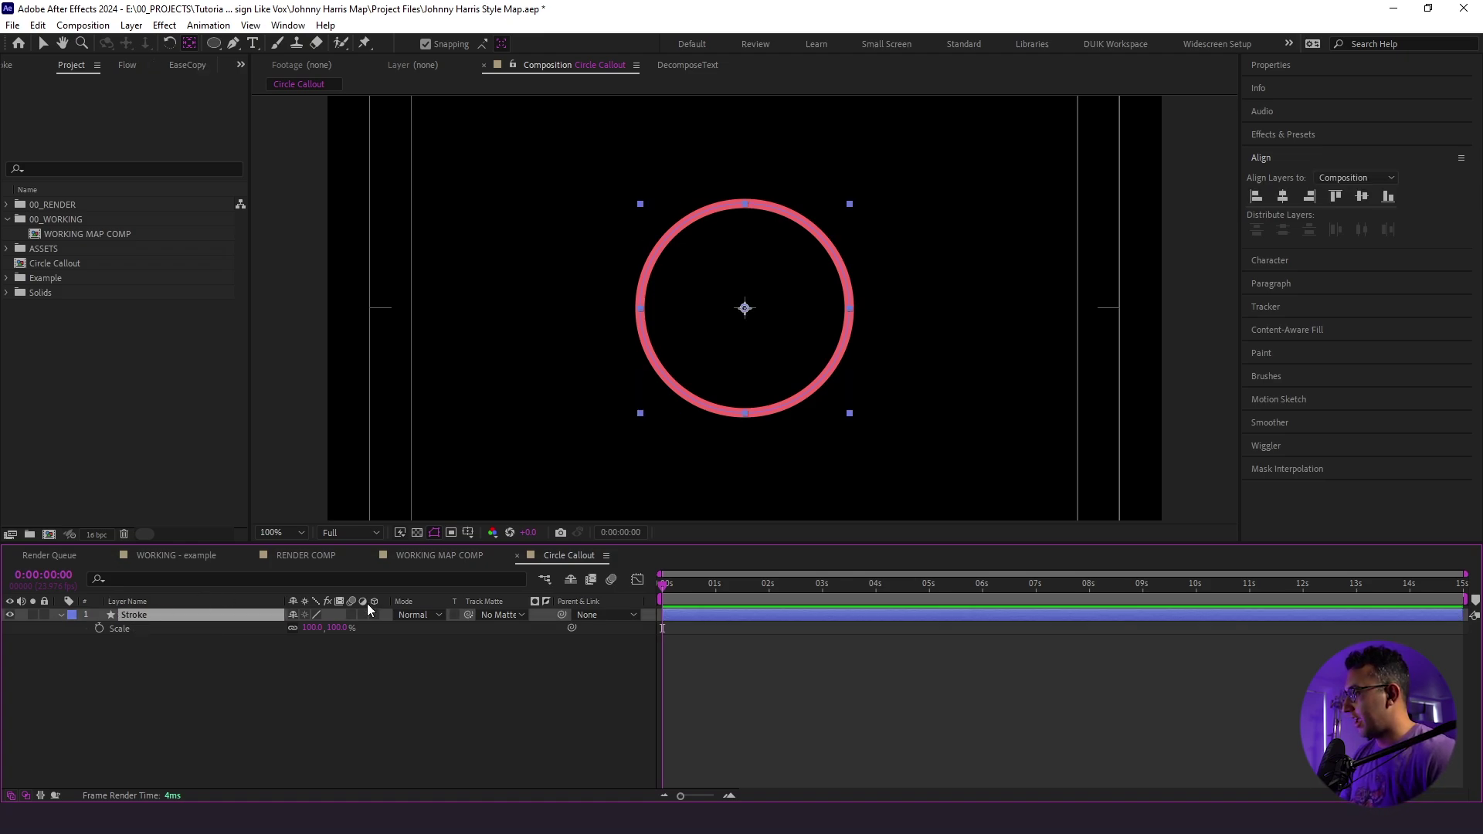
Rename the circle layer Stroke, animate its Scale from 0% at 0 seconds to 100% at 1 second, and preview it
{"action": "left_click", "coordinate": [97, 627]}
{"action": "left_click_drag", "start_coordinate": [675, 591], "coordinate": [716, 601]}
{"action": "left_click", "coordinate": [17, 628]}
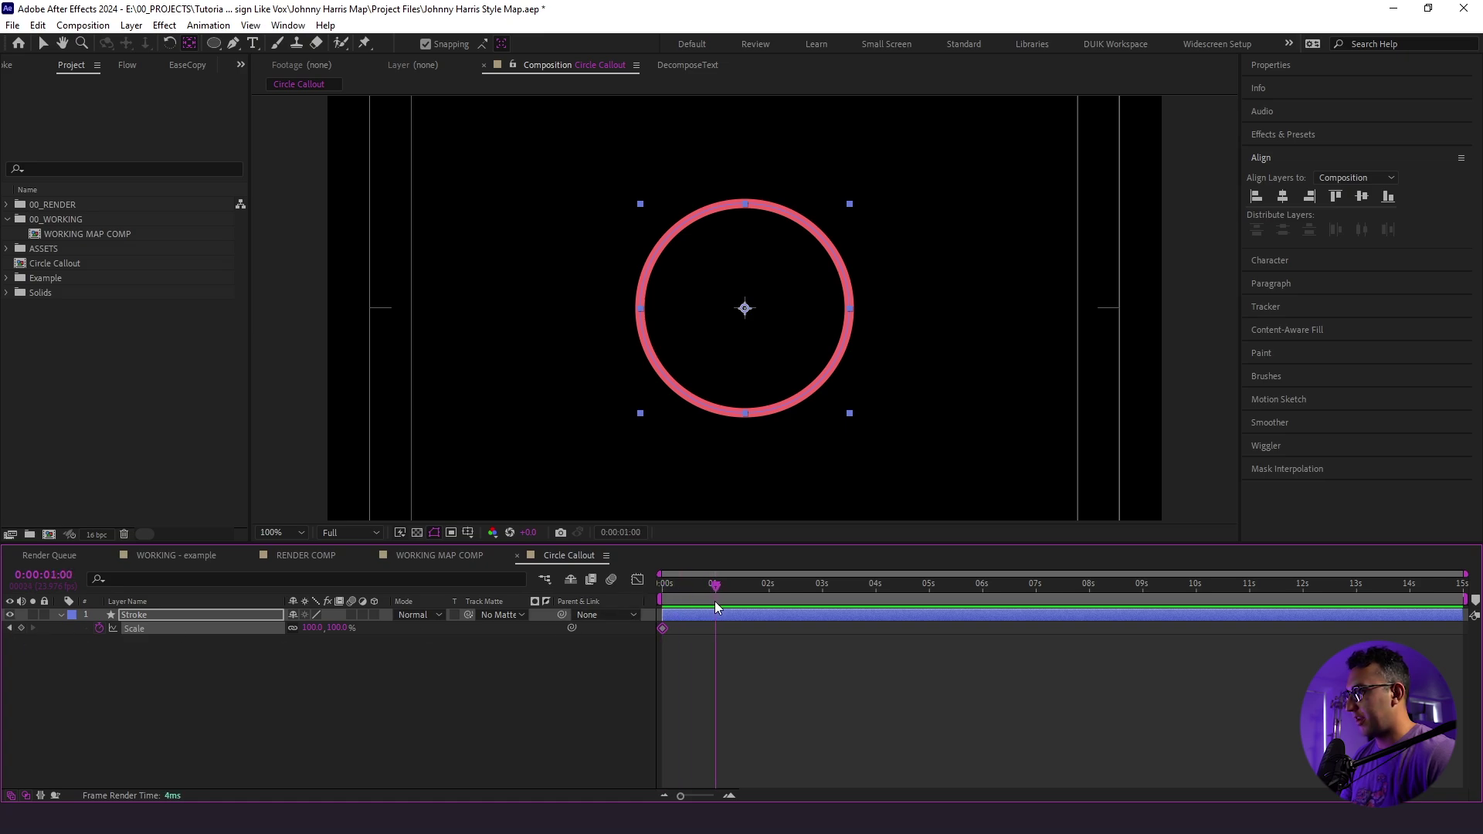
{"action": "left_click", "coordinate": [10, 628]}
{"action": "left_click", "coordinate": [308, 628]}
{"action": "type", "text": "0"}
{"action": "key", "text": "Return"}
{"action": "key", "text": "space"}
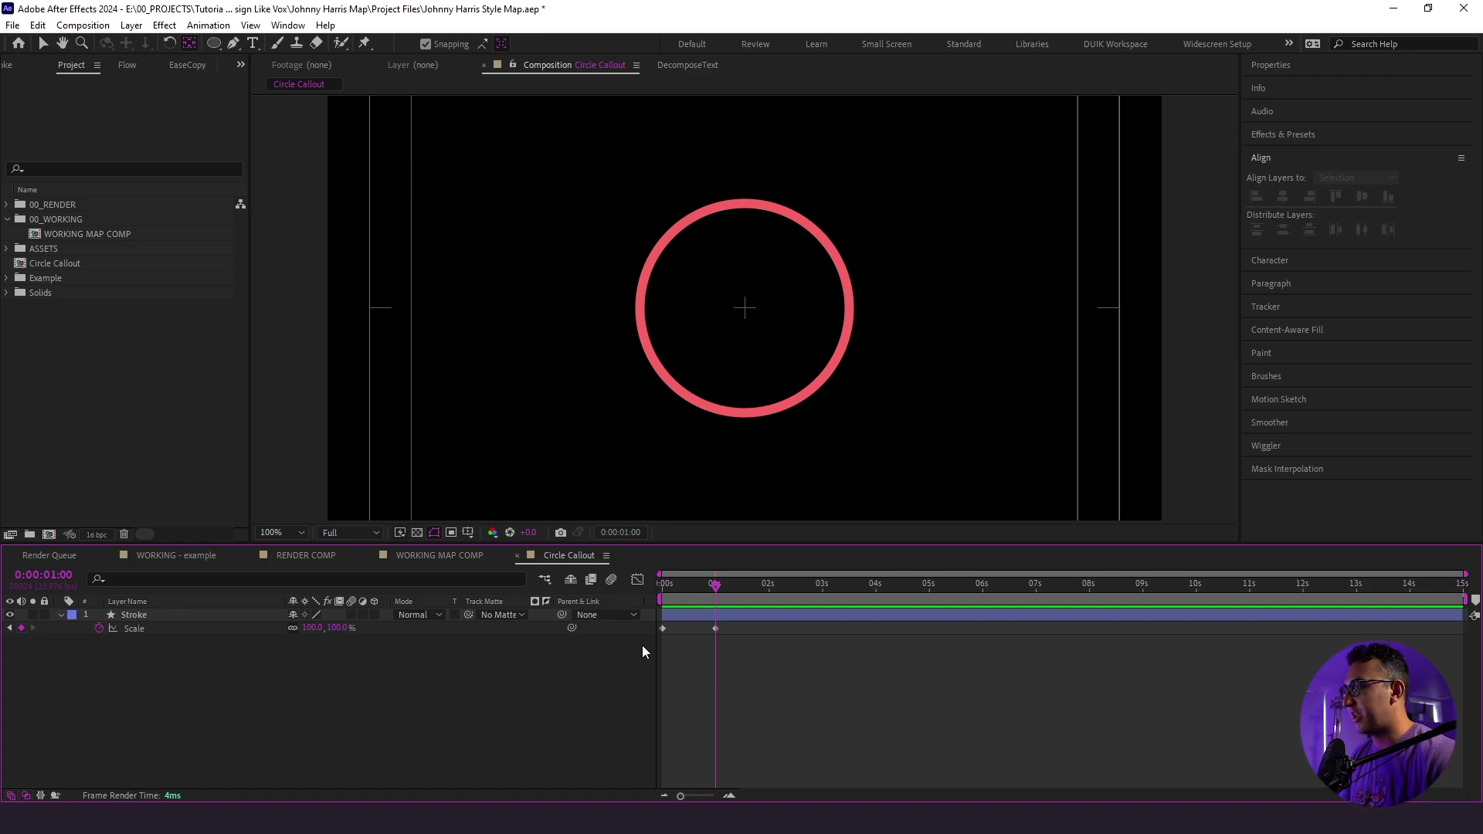
{"action": "left_click_drag", "start_coordinate": [708, 589], "coordinate": [661, 599]}
{"action": "key", "text": "space"}
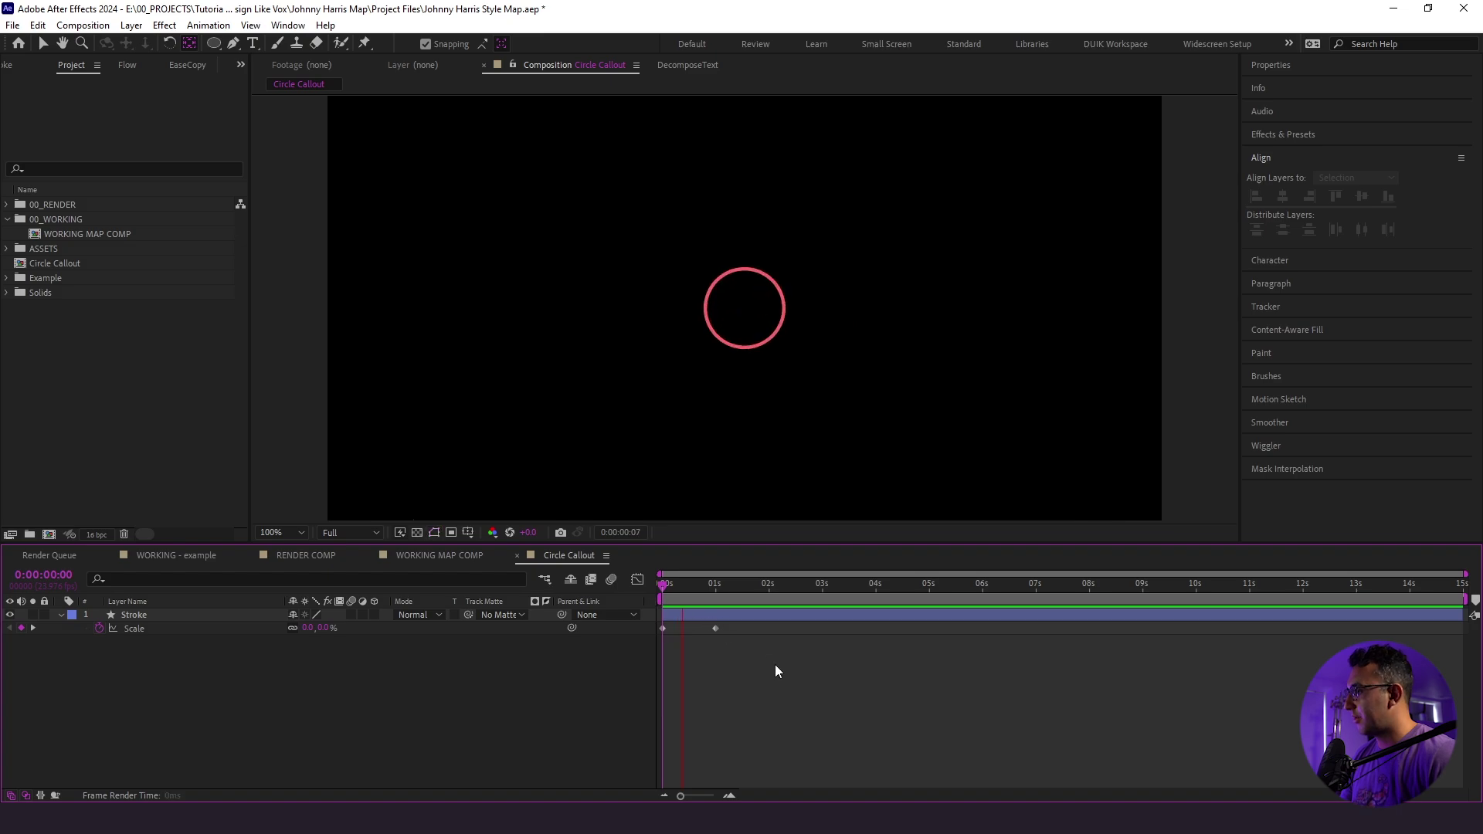
Animate the Stroke layer's Stroke Width from 12 at 0 seconds to 0 at 1 second and preview the animation
{"action": "left_click_drag", "start_coordinate": [734, 593], "coordinate": [479, 618]}
{"action": "left_click", "coordinate": [247, 579]}
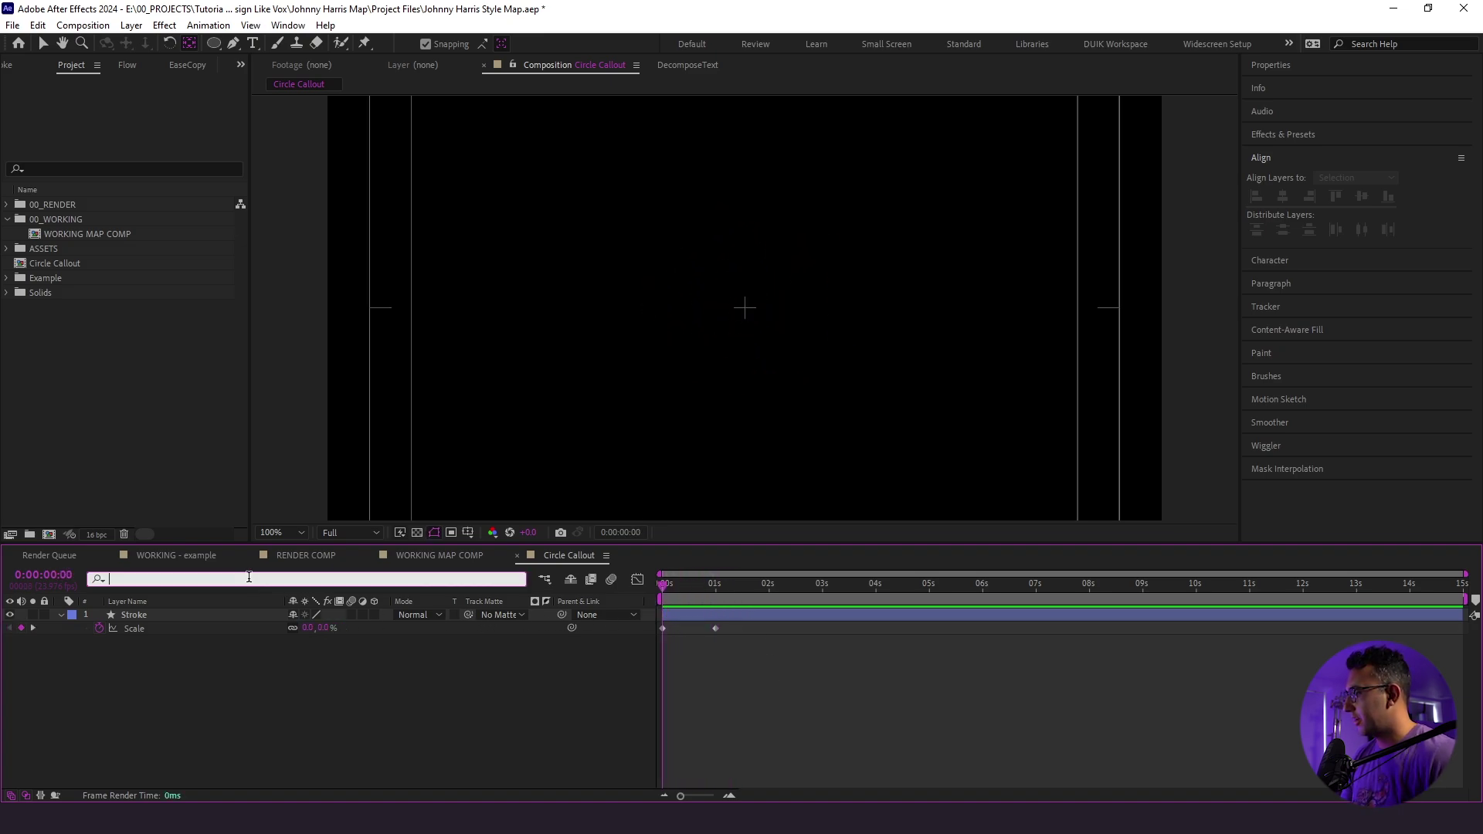
{"action": "type", "text": "stroke"}
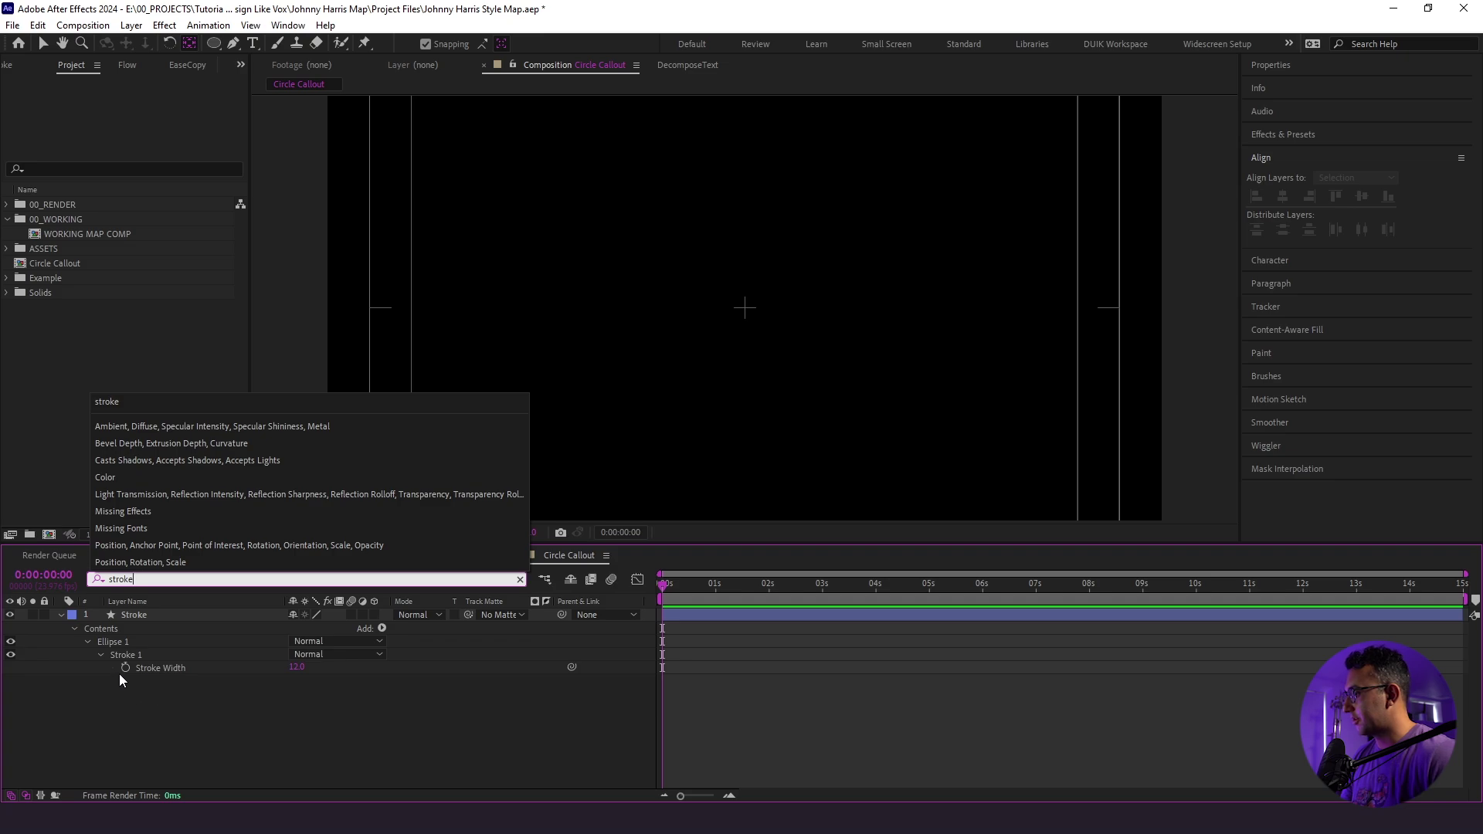
{"action": "left_click", "coordinate": [124, 668]}
{"action": "key", "text": "u"}
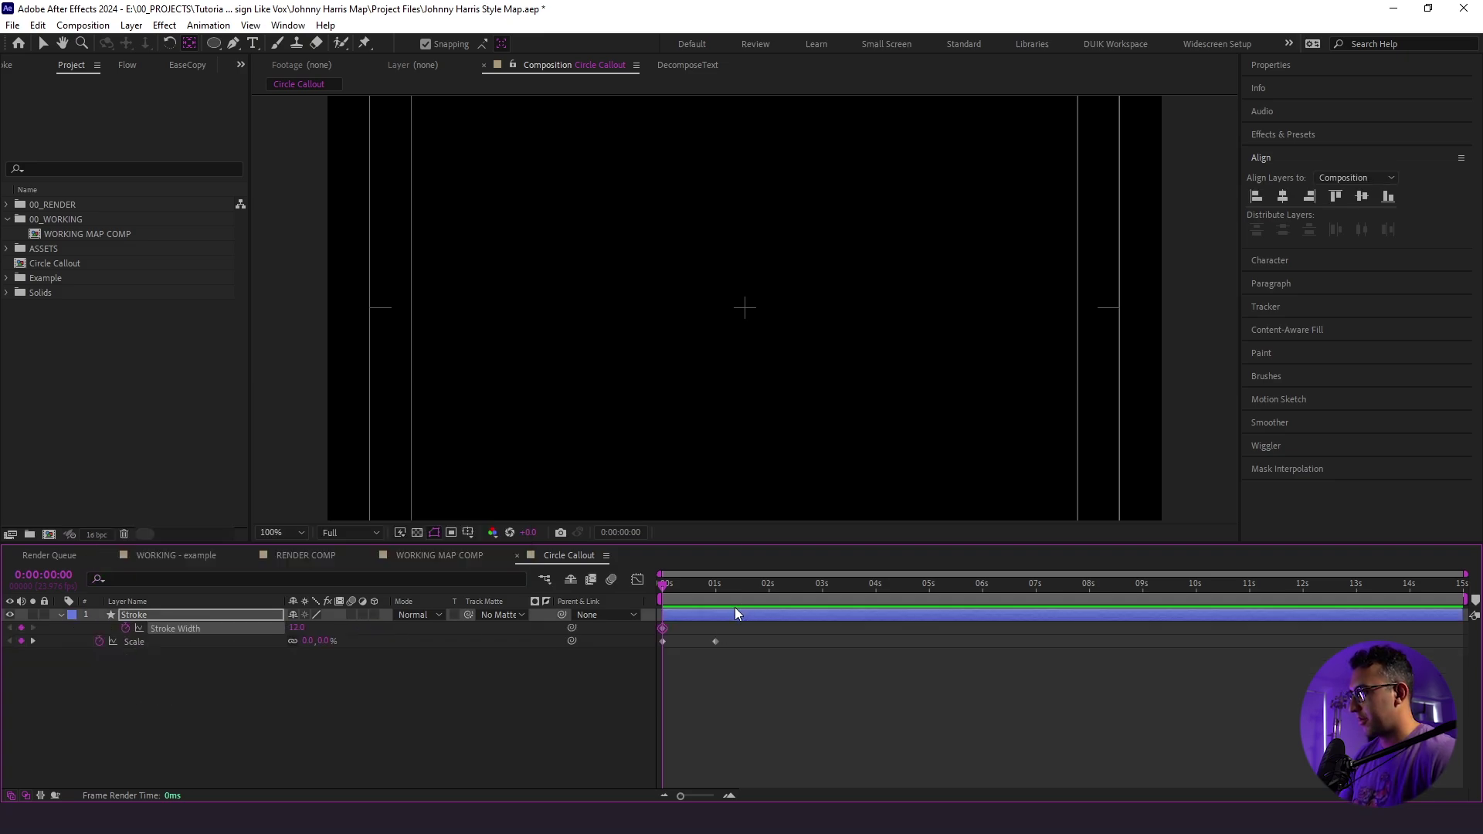
{"action": "left_click_drag", "start_coordinate": [688, 582], "coordinate": [704, 586]}
{"action": "left_click", "coordinate": [284, 697]}
{"action": "left_click", "coordinate": [291, 629]}
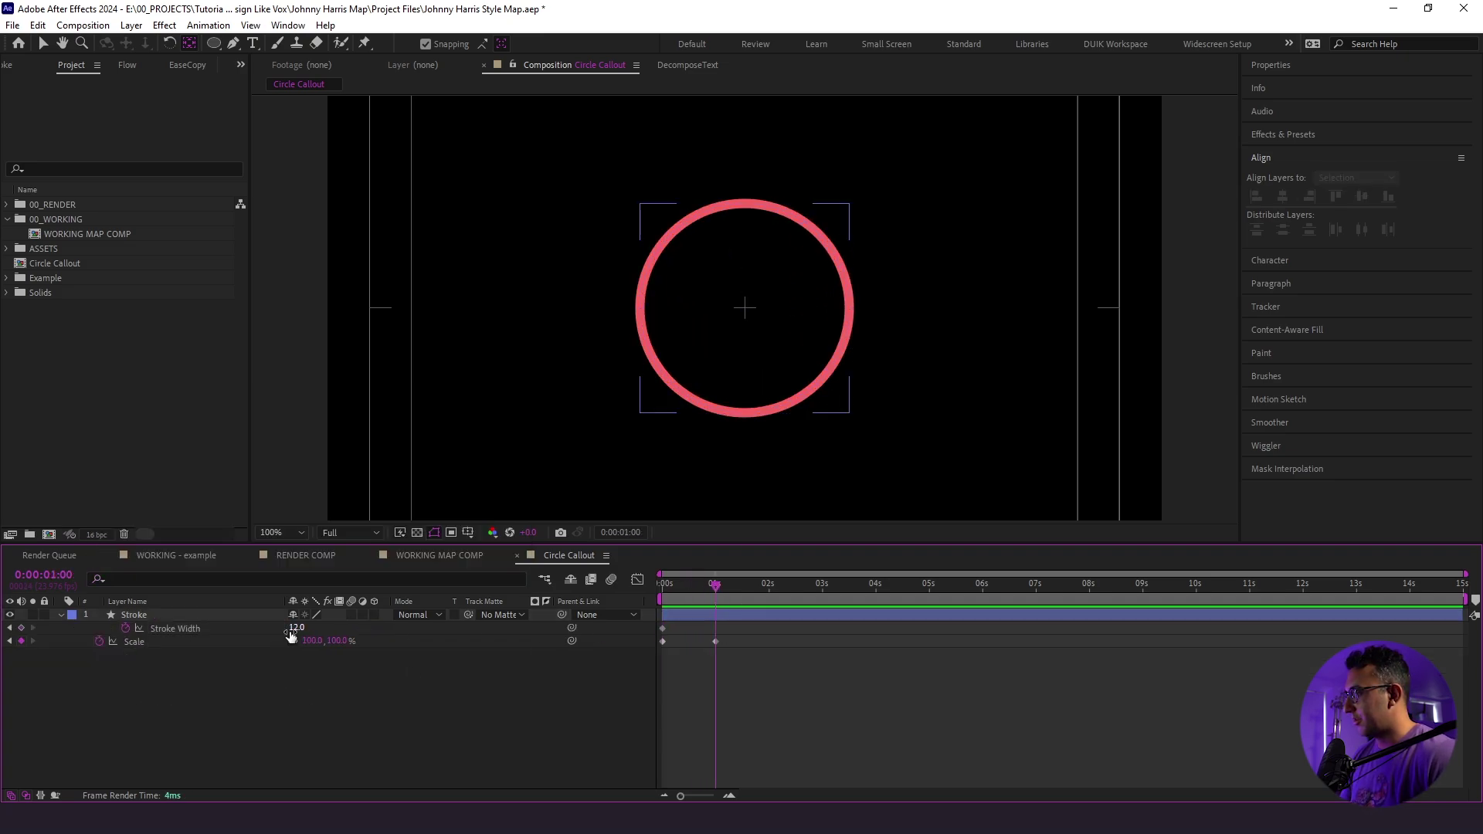
{"action": "key", "text": "Return"}
{"action": "key", "text": "Home"}
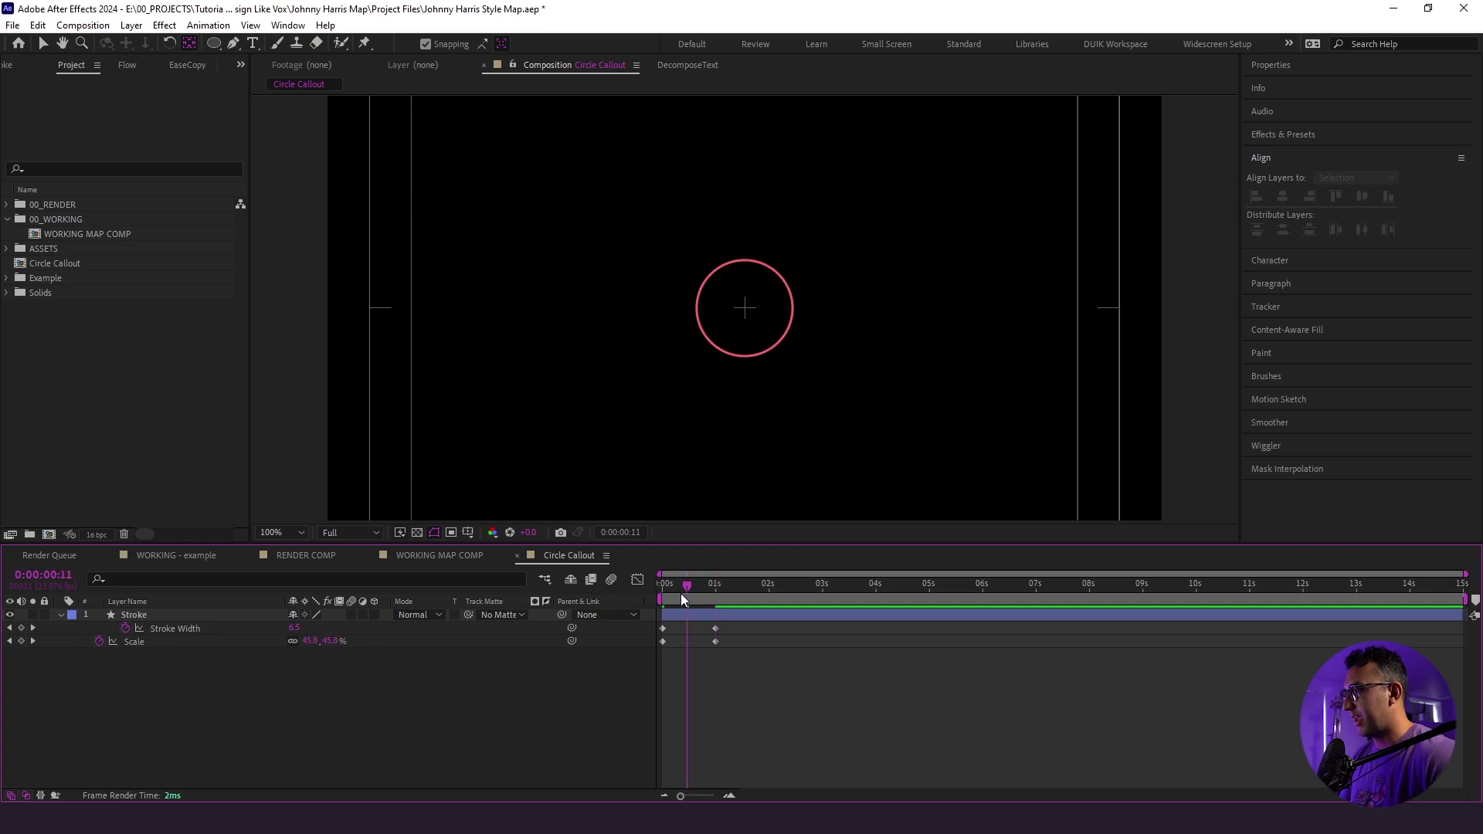
{"action": "key", "text": "space"}
{"action": "key", "text": "space"}
{"action": "key", "text": "space"}
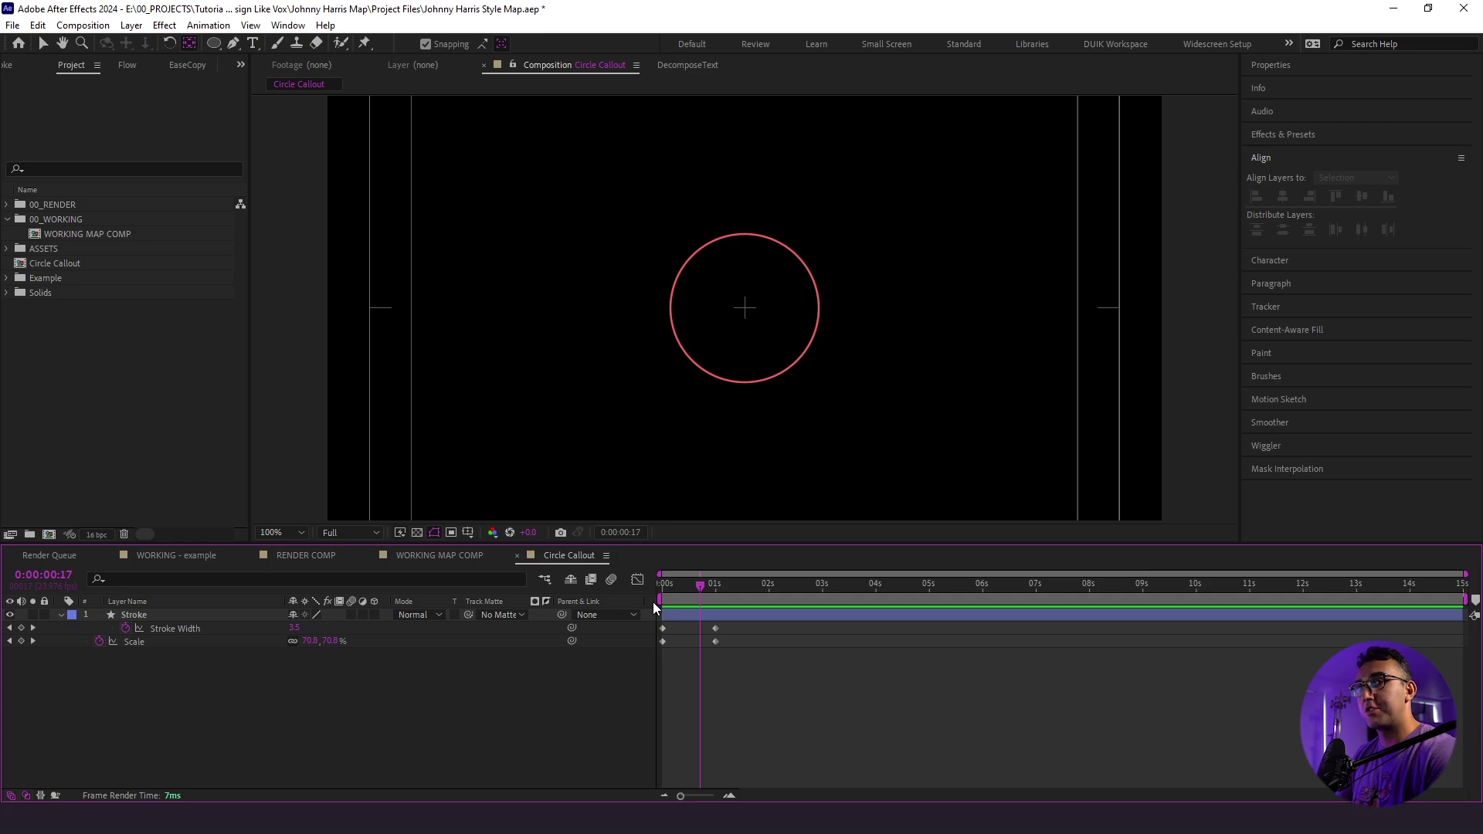
Try a much thicker Stroke Width on the first keyframe of the Stroke layer and preview it
{"action": "left_click_drag", "start_coordinate": [695, 589], "coordinate": [661, 595]}
{"action": "left_click_drag", "start_coordinate": [297, 627], "coordinate": [370, 627]}
{"action": "left_click", "coordinate": [356, 701]}
{"action": "key", "text": "space"}
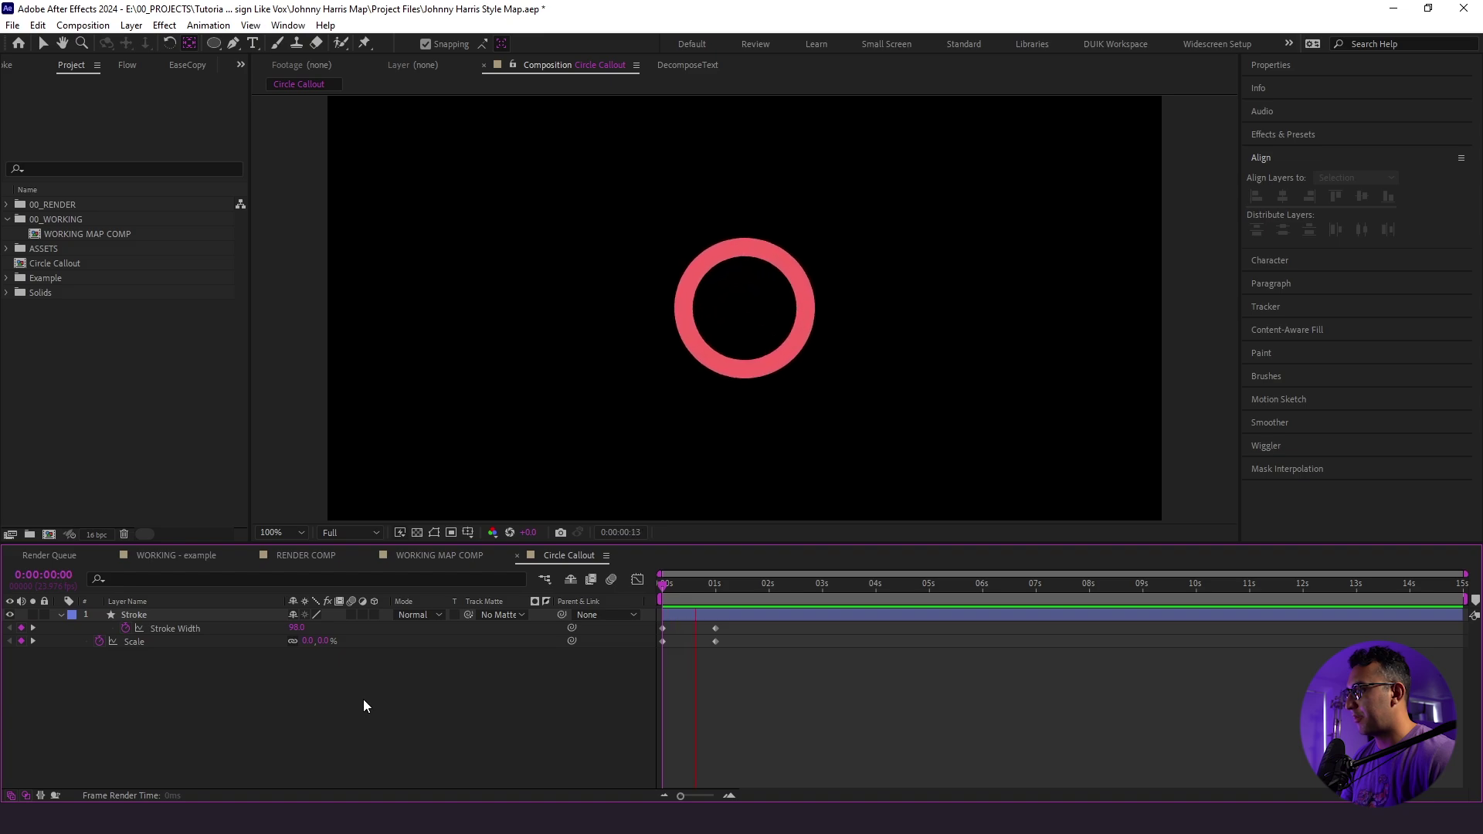
{"action": "key", "text": "space"}
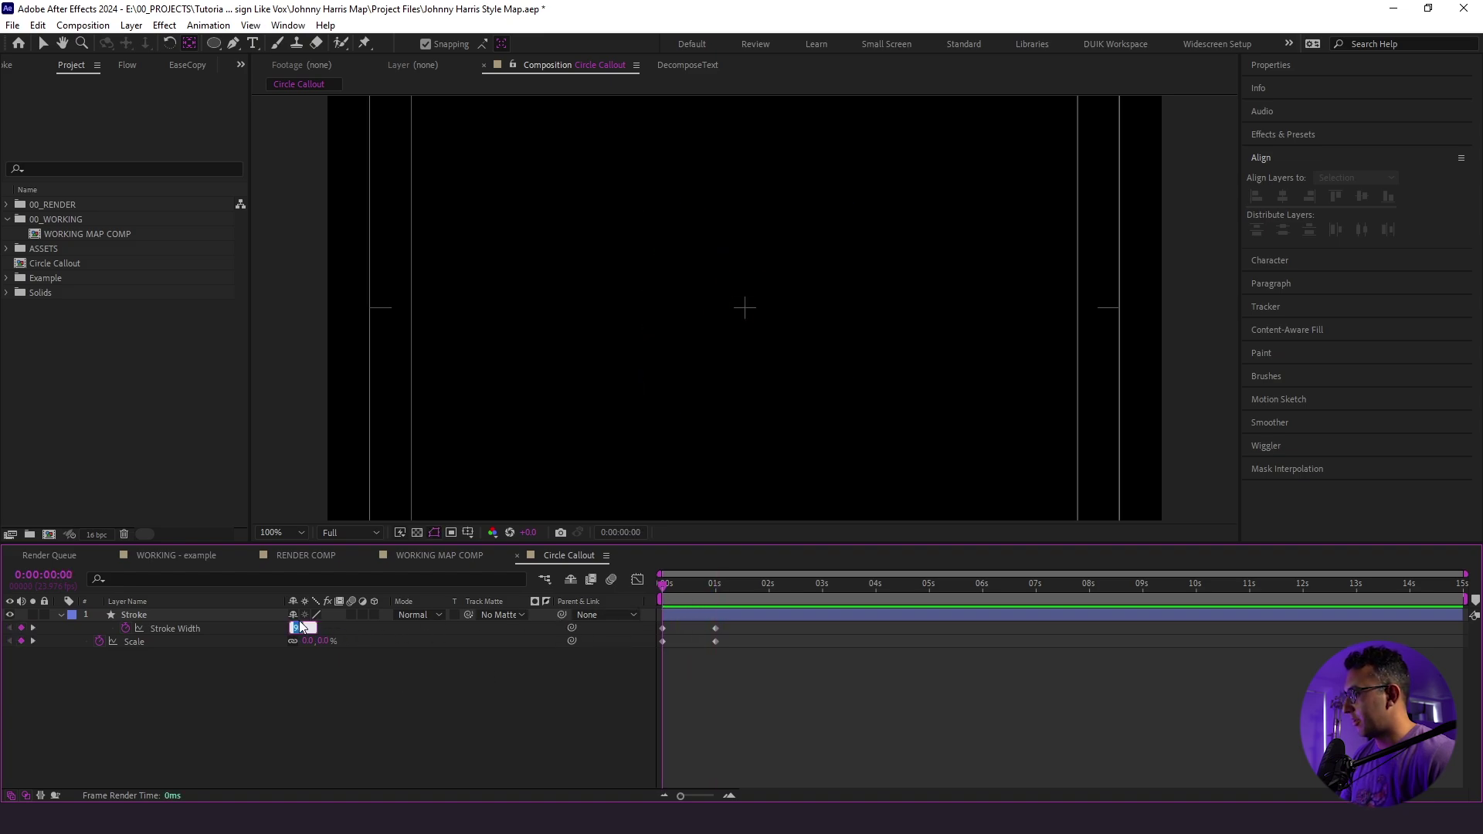
Set the Stroke layer's first Stroke Width keyframe to 60 and preview the result
{"action": "type", "text": "60"}
{"action": "key", "text": "Return"}
{"action": "left_click", "coordinate": [303, 662]}
{"action": "key", "text": "space"}
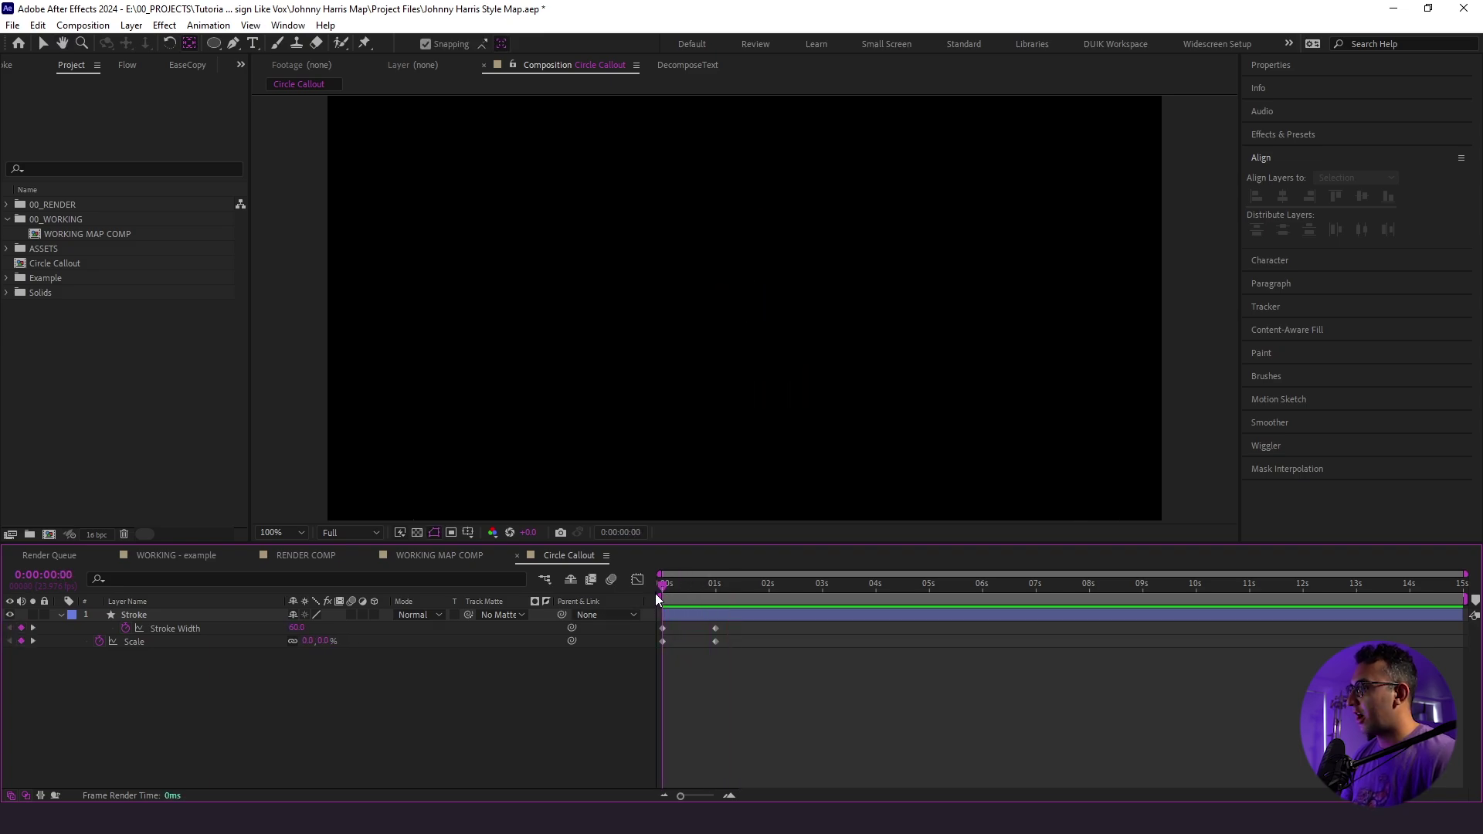
{"action": "key", "text": "space"}
Move the Stroke layer's ending Scale keyframe to 1:10 and preview the offset animation
{"action": "left_click_drag", "start_coordinate": [712, 665], "coordinate": [739, 648]}
{"action": "left_click_drag", "start_coordinate": [750, 666], "coordinate": [608, 626]}
{"action": "key", "text": "F2"}
{"action": "key", "text": "space"}
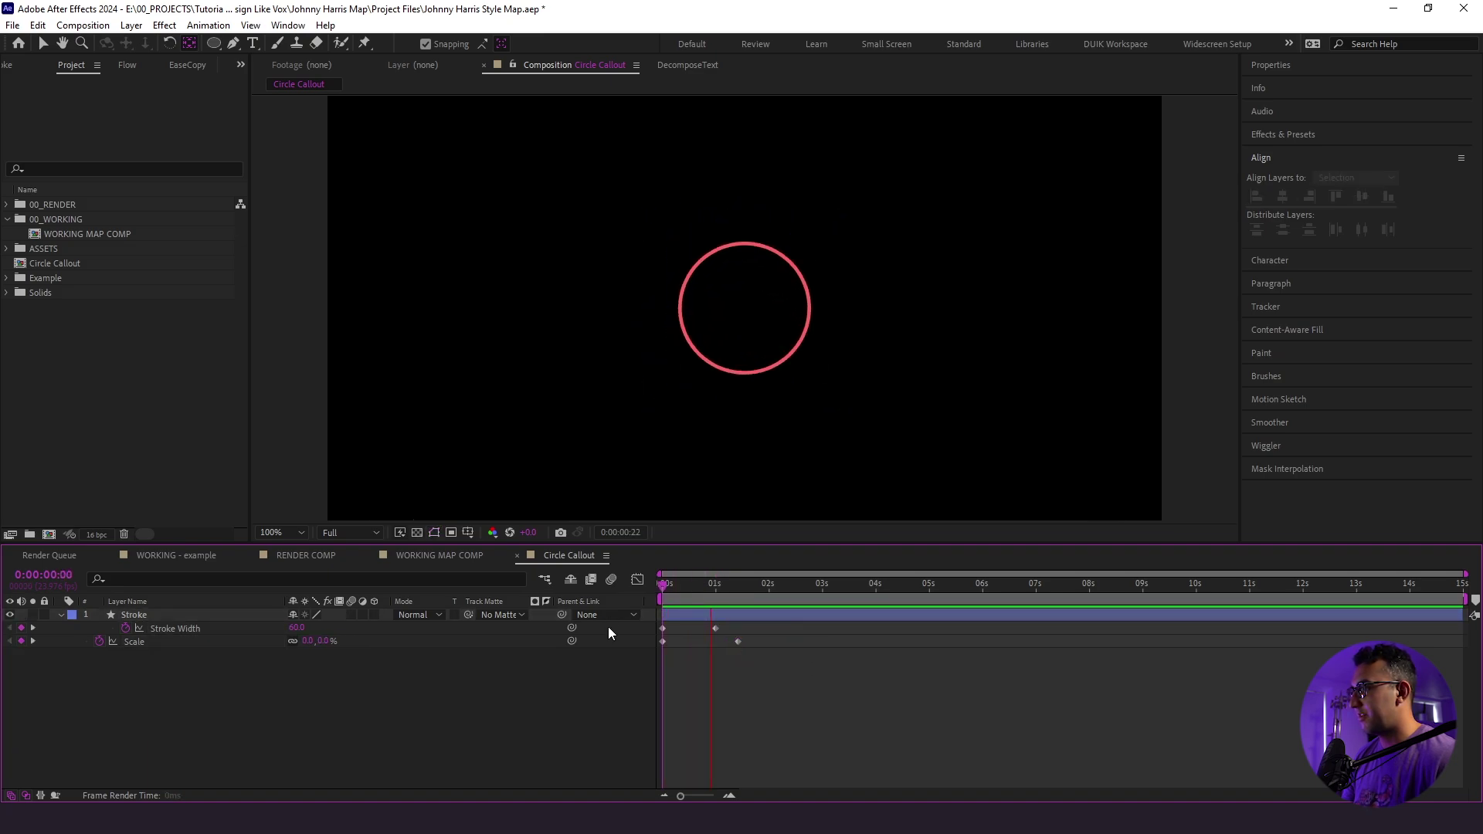
{"action": "key", "text": "space"}
{"action": "key", "text": "space"}
{"action": "key", "text": "space"}
{"action": "left_click_drag", "start_coordinate": [667, 592], "coordinate": [659, 623]}
{"action": "key", "text": "space"}
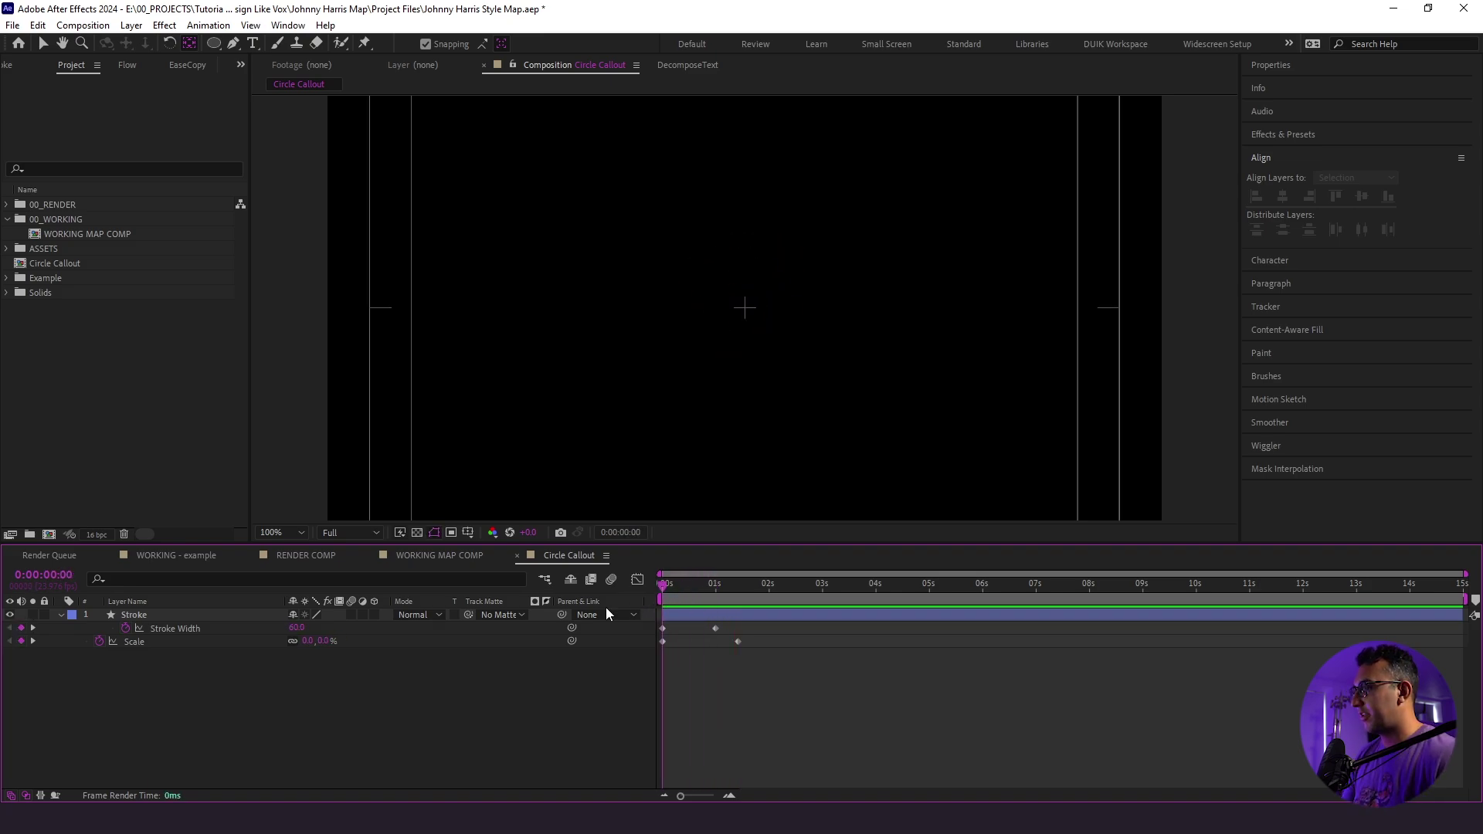
{"action": "key", "text": "apostrophe"}
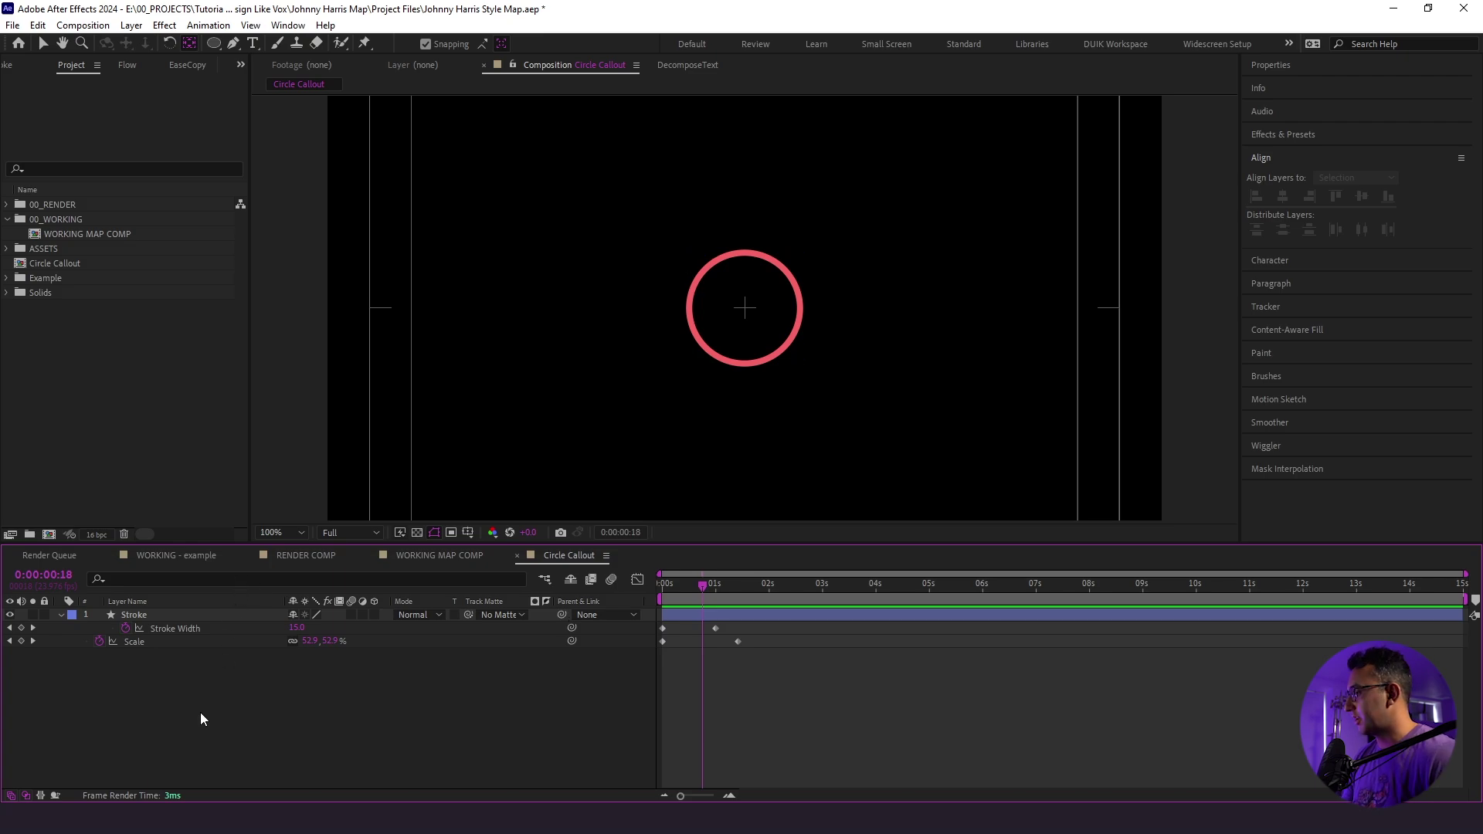
Duplicate the Stroke layer and rename the copy Fill
{"action": "left_click", "coordinate": [183, 614]}
{"action": "key", "text": "ctrl+d"}
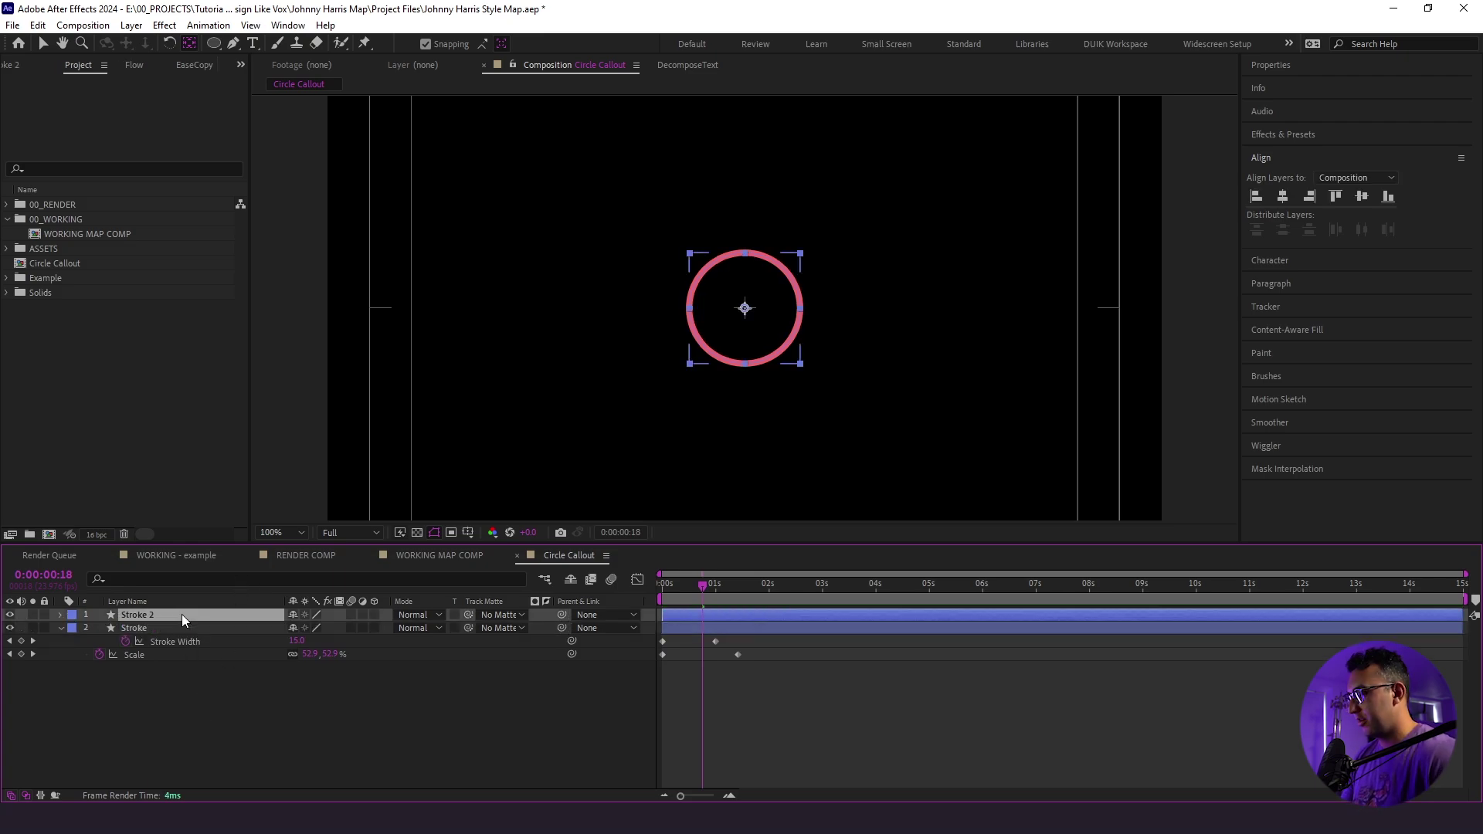
{"action": "key", "text": "Return"}
{"action": "left_click", "coordinate": [137, 734]}
{"action": "left_click", "coordinate": [142, 625]}
{"action": "left_click", "coordinate": [146, 614]}
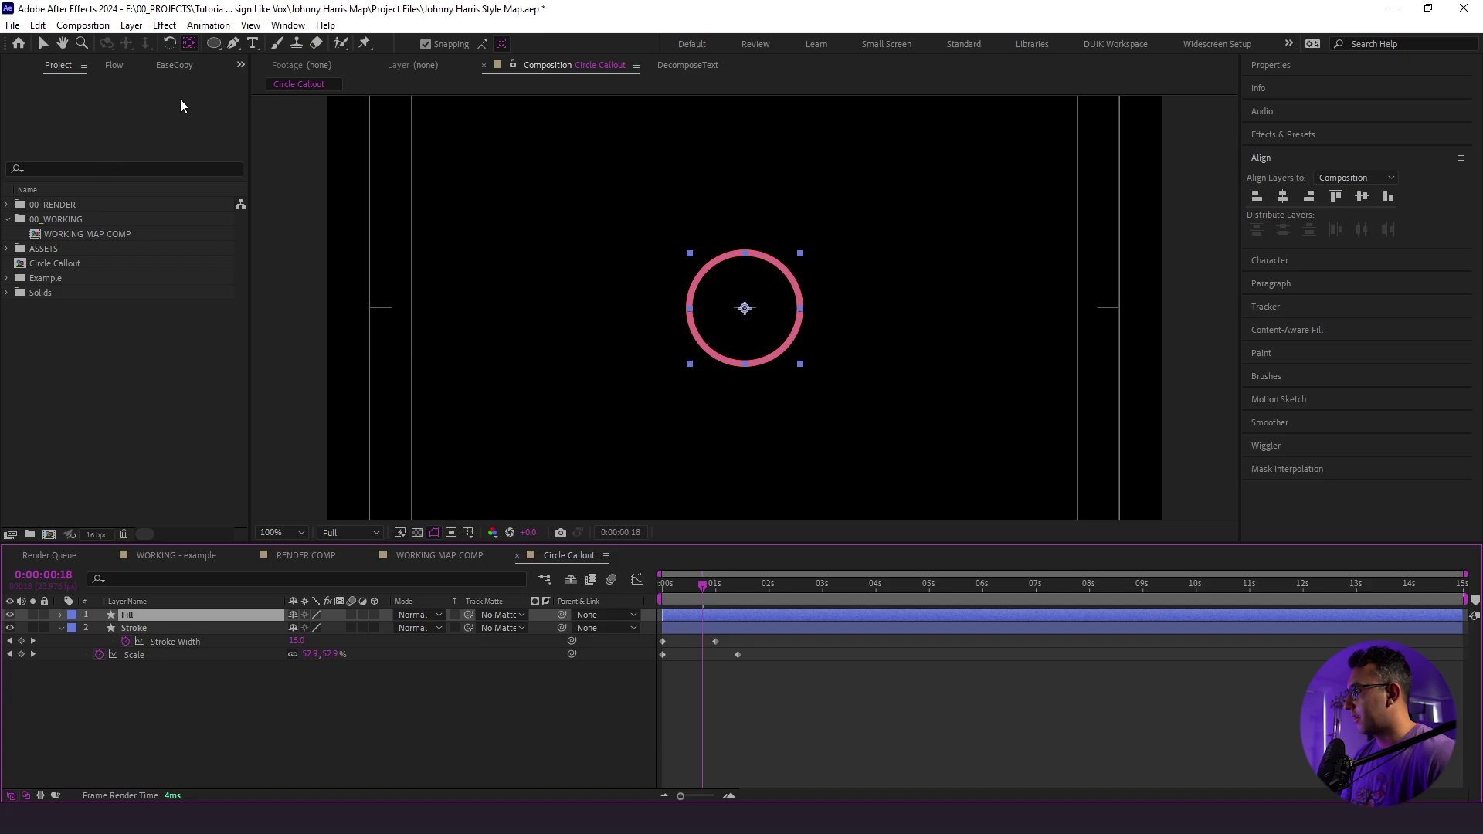
Set the Fill layer's circle to no stroke and a solid pinkish-red fill
{"action": "left_click", "coordinate": [213, 43]}
{"action": "left_click", "coordinate": [514, 44]}
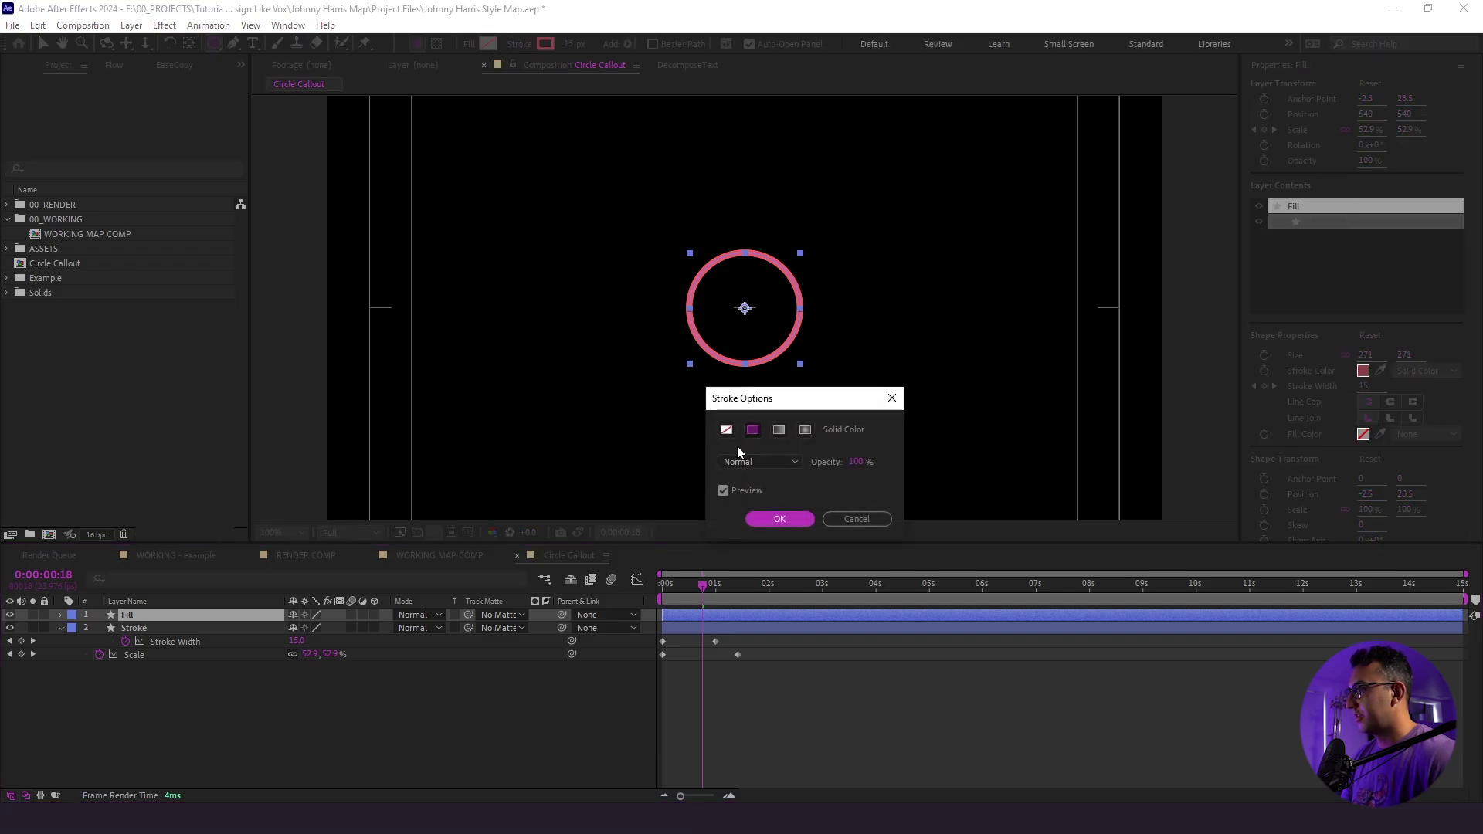
{"action": "left_click", "coordinate": [726, 429]}
{"action": "left_click", "coordinate": [778, 517]}
{"action": "left_click", "coordinate": [494, 45]}
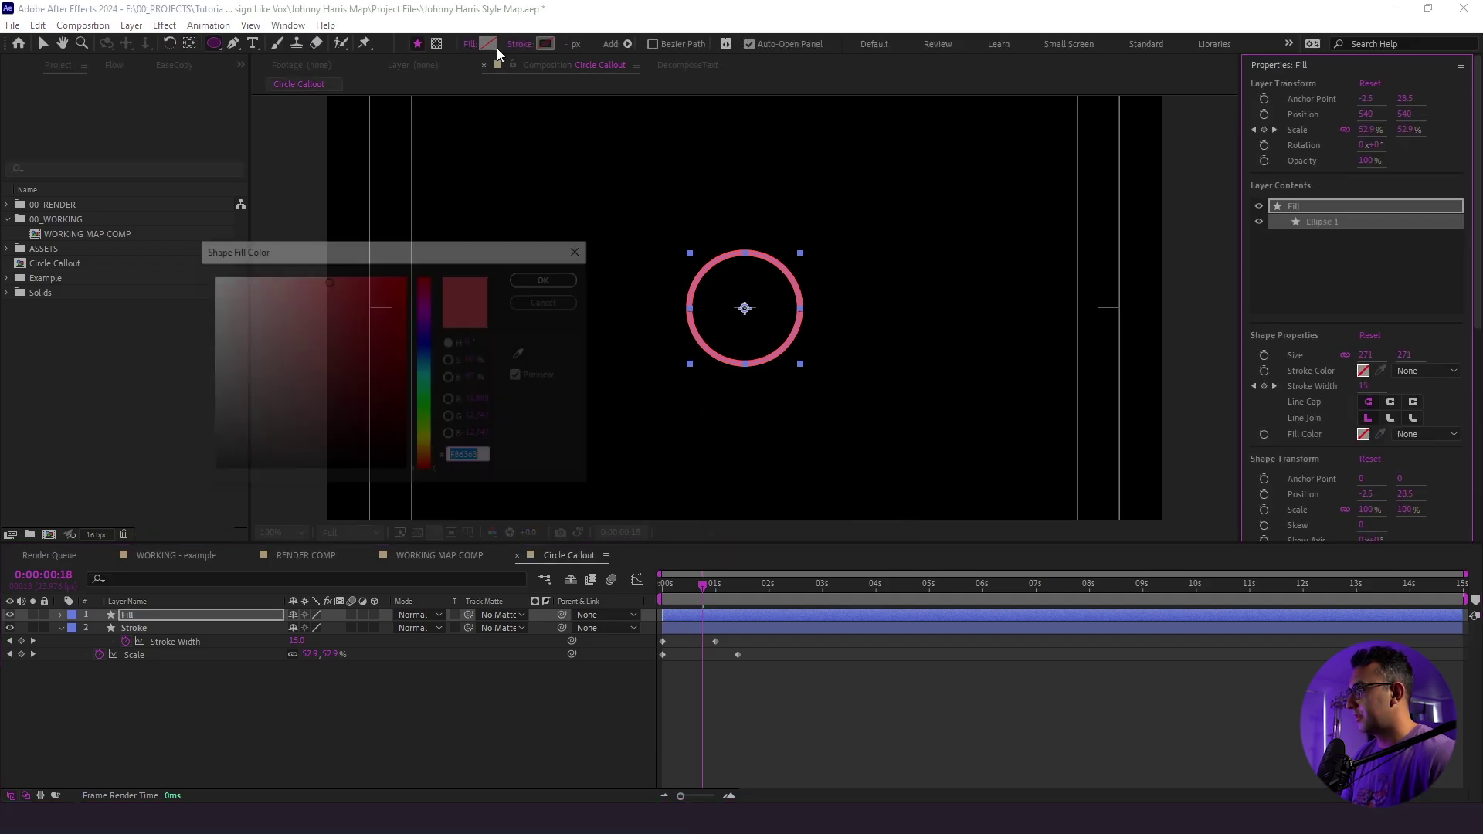
{"action": "left_click", "coordinate": [556, 278]}
{"action": "left_click", "coordinate": [206, 689]}
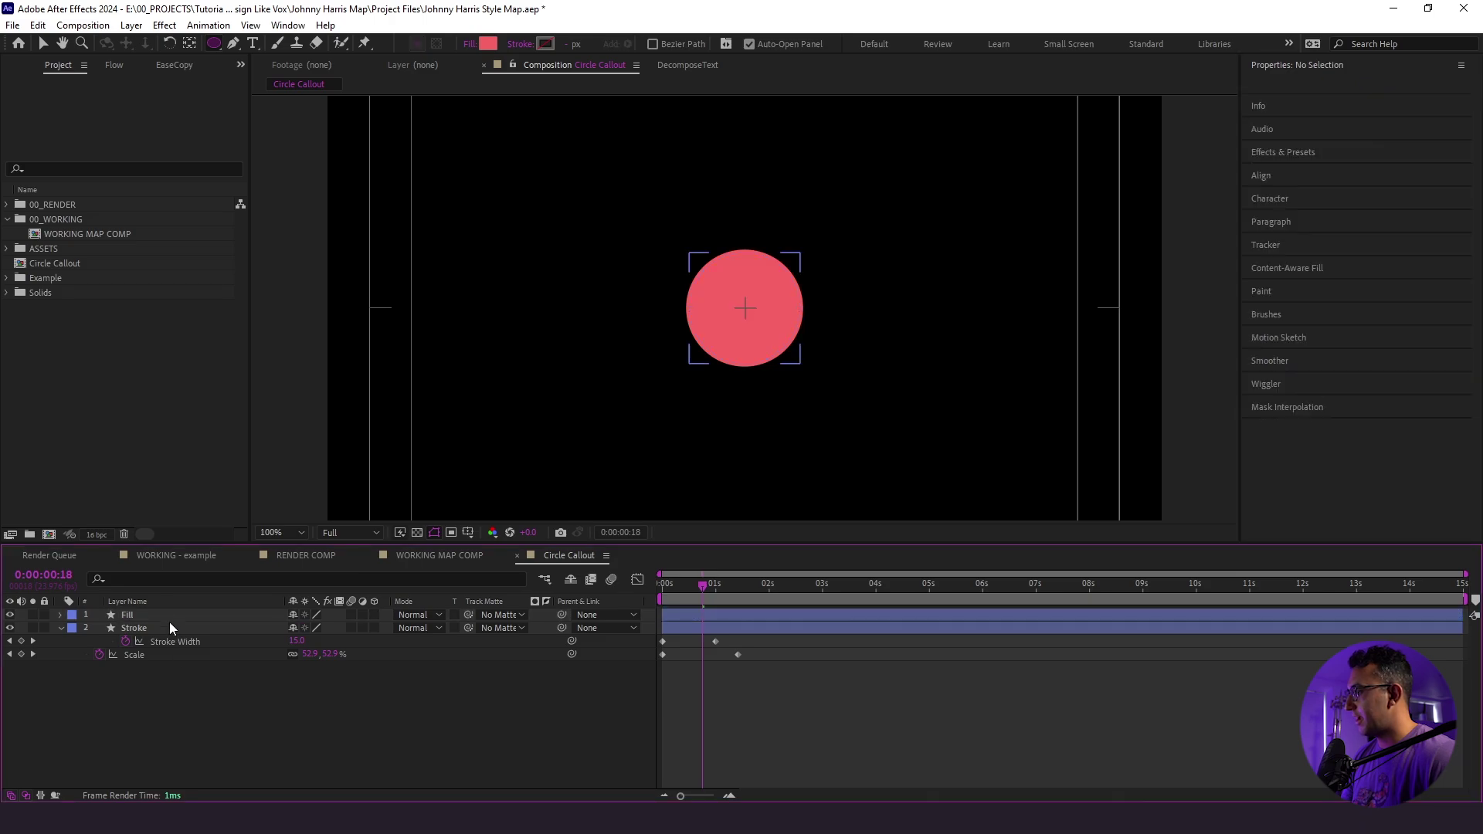
Reveal the Fill layer's keyframes and reduce its ending Scale at 1:10 to make the fill smaller than the stroke circle
{"action": "left_click", "coordinate": [169, 615]}
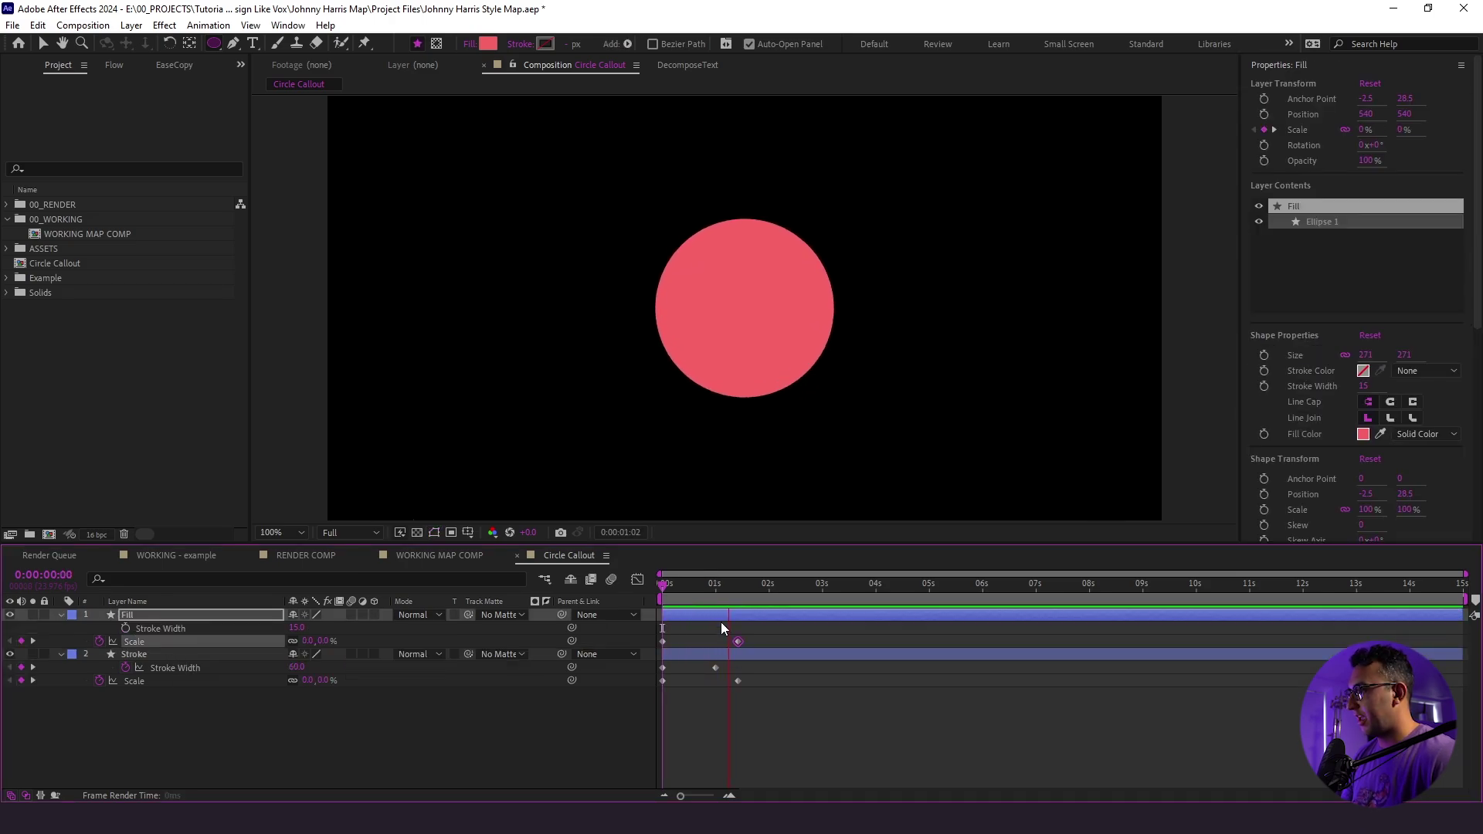
{"action": "key", "text": "space"}
{"action": "mouse_move", "coordinate": [709, 596]}
{"action": "left_mouse_down"}
{"action": "mouse_move", "coordinate": [655, 613]}
{"action": "mouse_move", "coordinate": [728, 608]}
{"action": "left_mouse_up"}
{"action": "key", "text": "space"}
{"action": "left_click", "coordinate": [784, 654]}
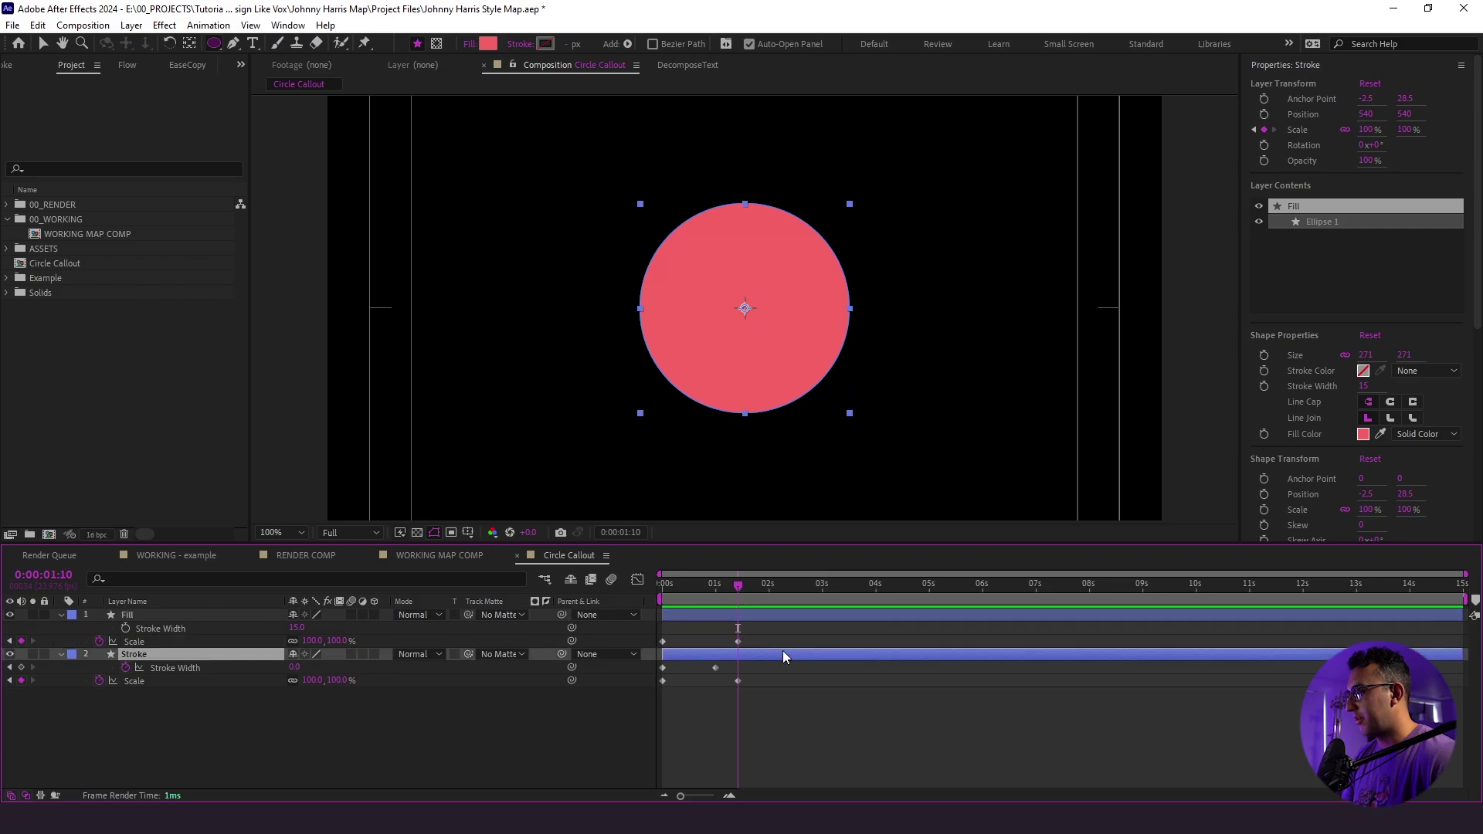
{"action": "left_click", "coordinate": [734, 642]}
{"action": "left_click", "coordinate": [738, 642]}
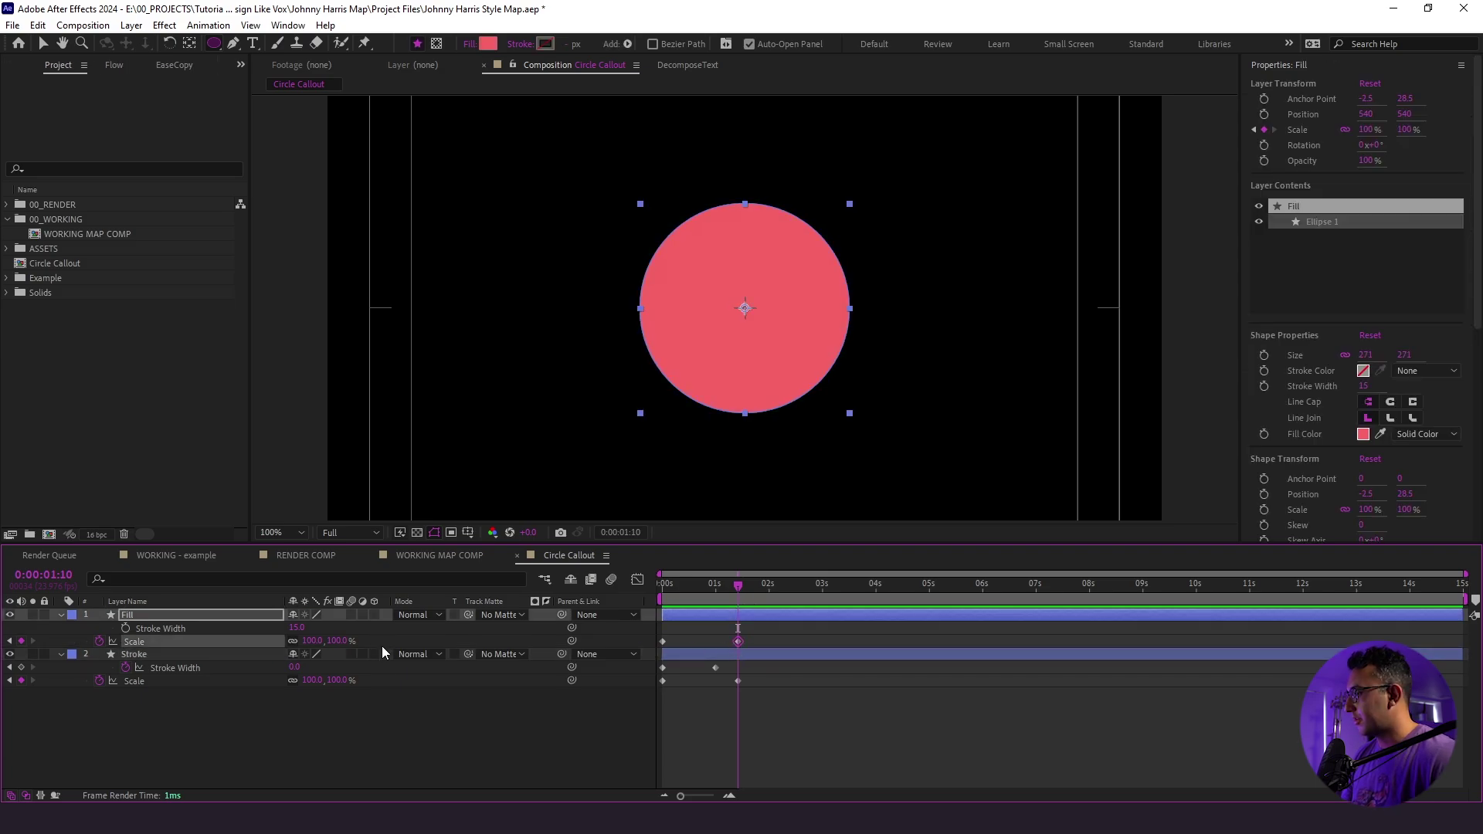
{"action": "left_click_drag", "start_coordinate": [338, 642], "coordinate": [330, 643]}
{"action": "left_click", "coordinate": [776, 693]}
Delay the Stroke layer's ending keyframes, Stroke Width to 1:10 and Scale to about 1:20, and preview the animation
{"action": "mouse_move", "coordinate": [737, 585]}
{"action": "left_mouse_down"}
{"action": "mouse_move", "coordinate": [628, 611]}
{"action": "mouse_move", "coordinate": [722, 601]}
{"action": "left_mouse_up"}
{"action": "key", "text": "space"}
{"action": "left_click", "coordinate": [676, 595]}
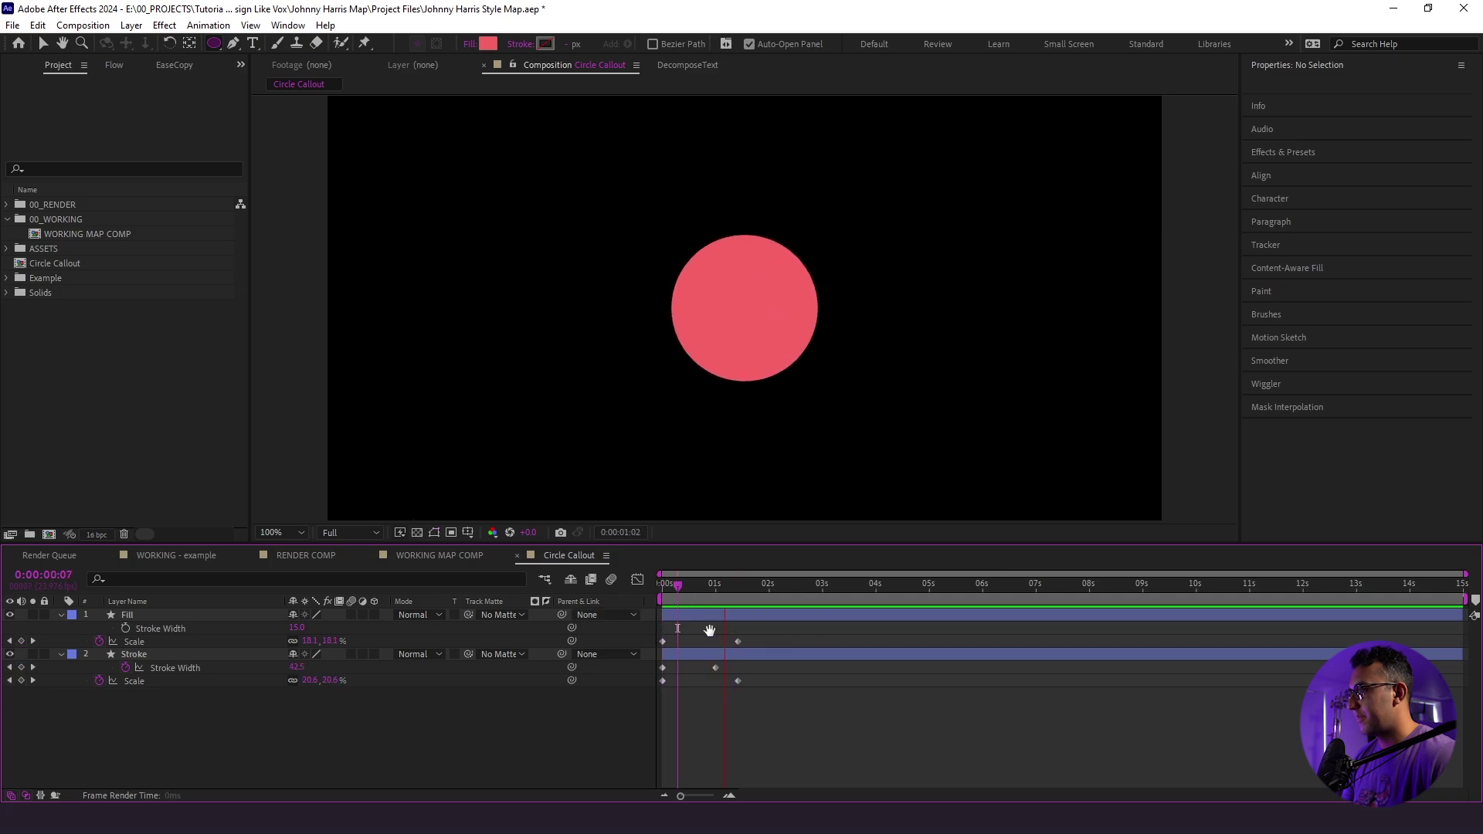
{"action": "left_click_drag", "start_coordinate": [715, 670], "coordinate": [737, 670]}
{"action": "left_click", "coordinate": [738, 689]}
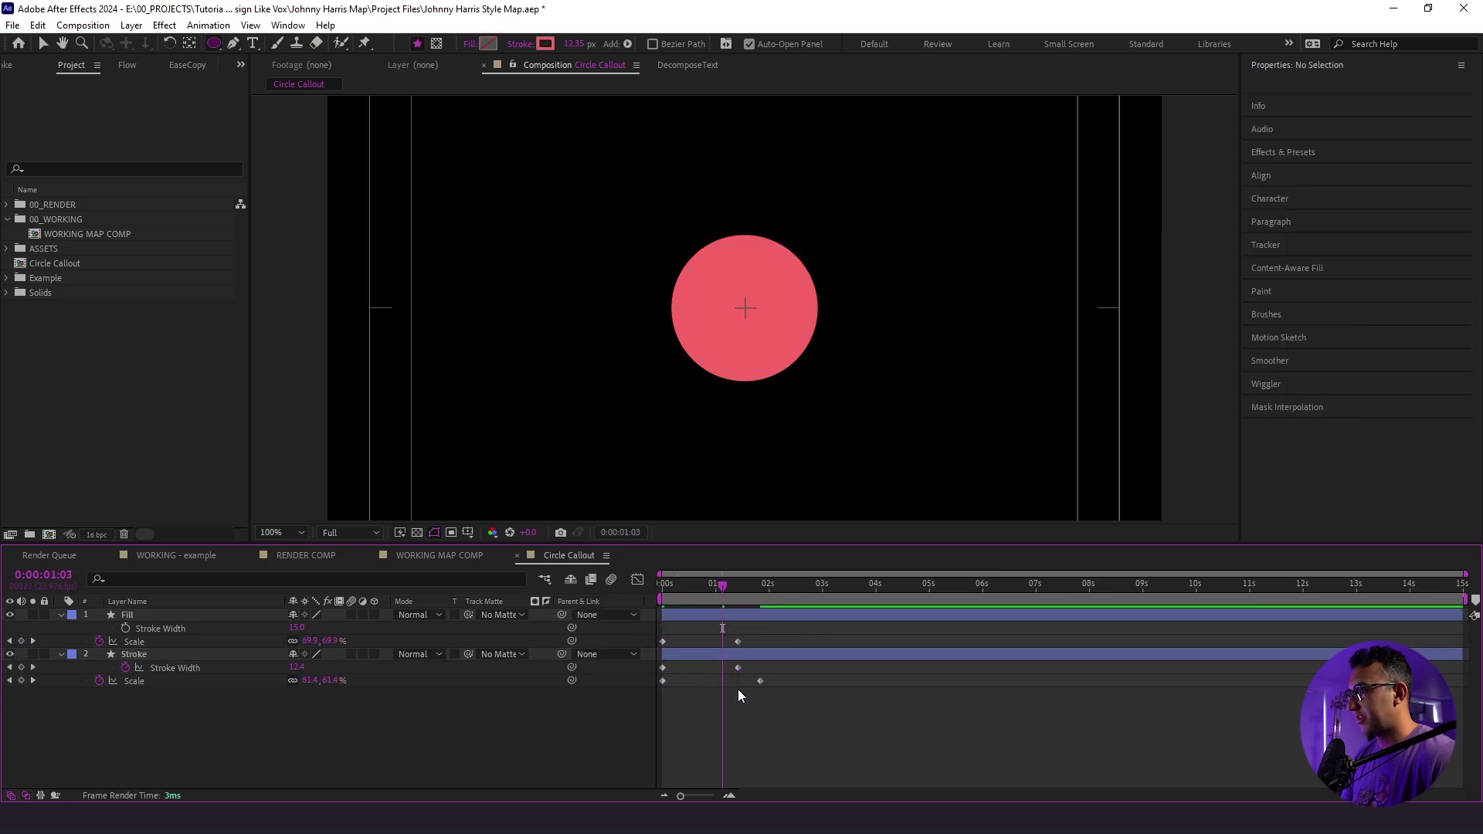
{"action": "key", "text": "space"}
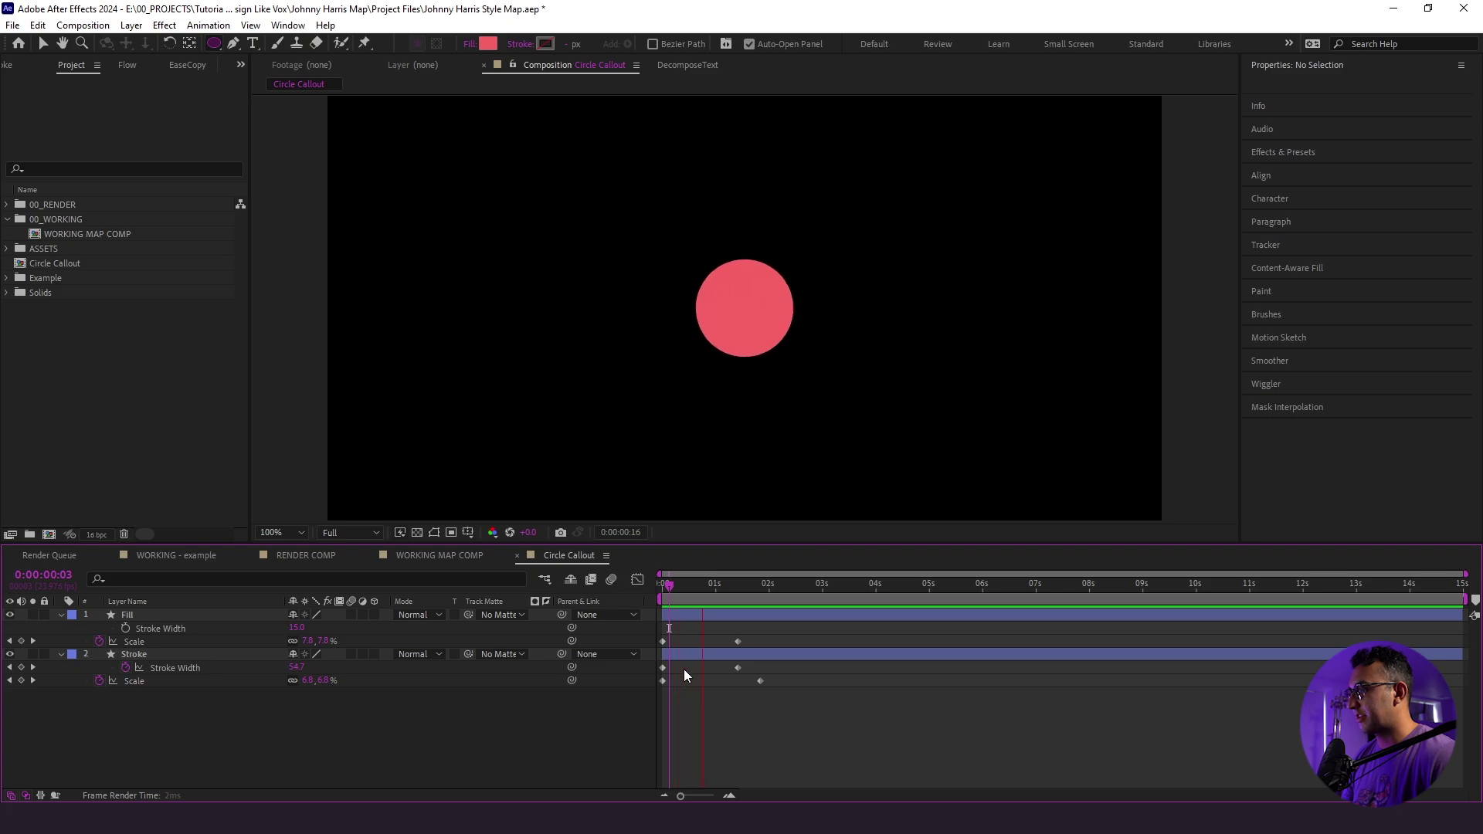
Apply the Flow circ easing curve (0.88, 0.14, 0.12, 0.86) to all Fill and Stroke keyframes and preview it
{"action": "left_click_drag", "start_coordinate": [801, 722], "coordinate": [650, 648]}
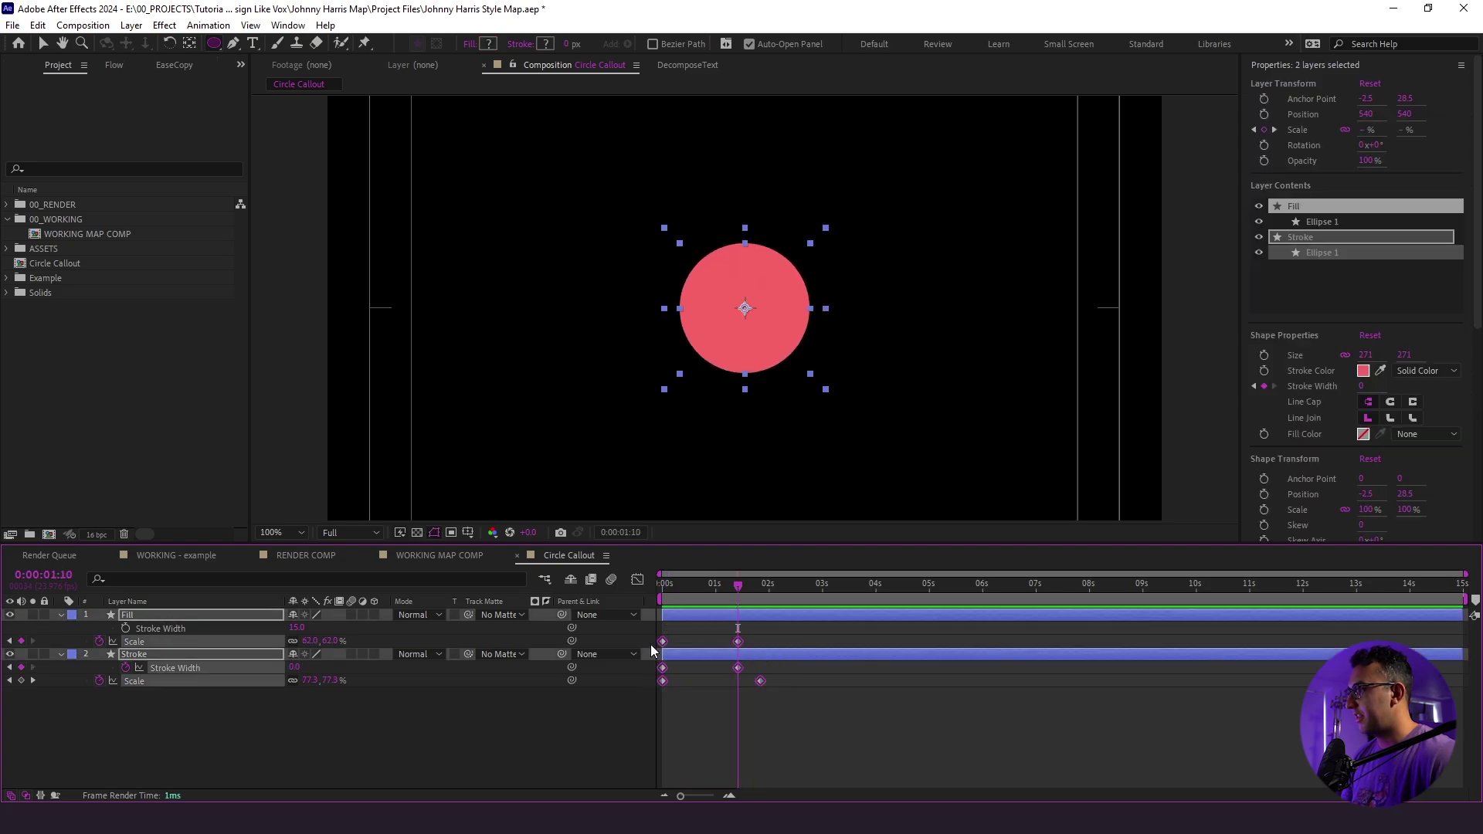
{"action": "left_click", "coordinate": [113, 65]}
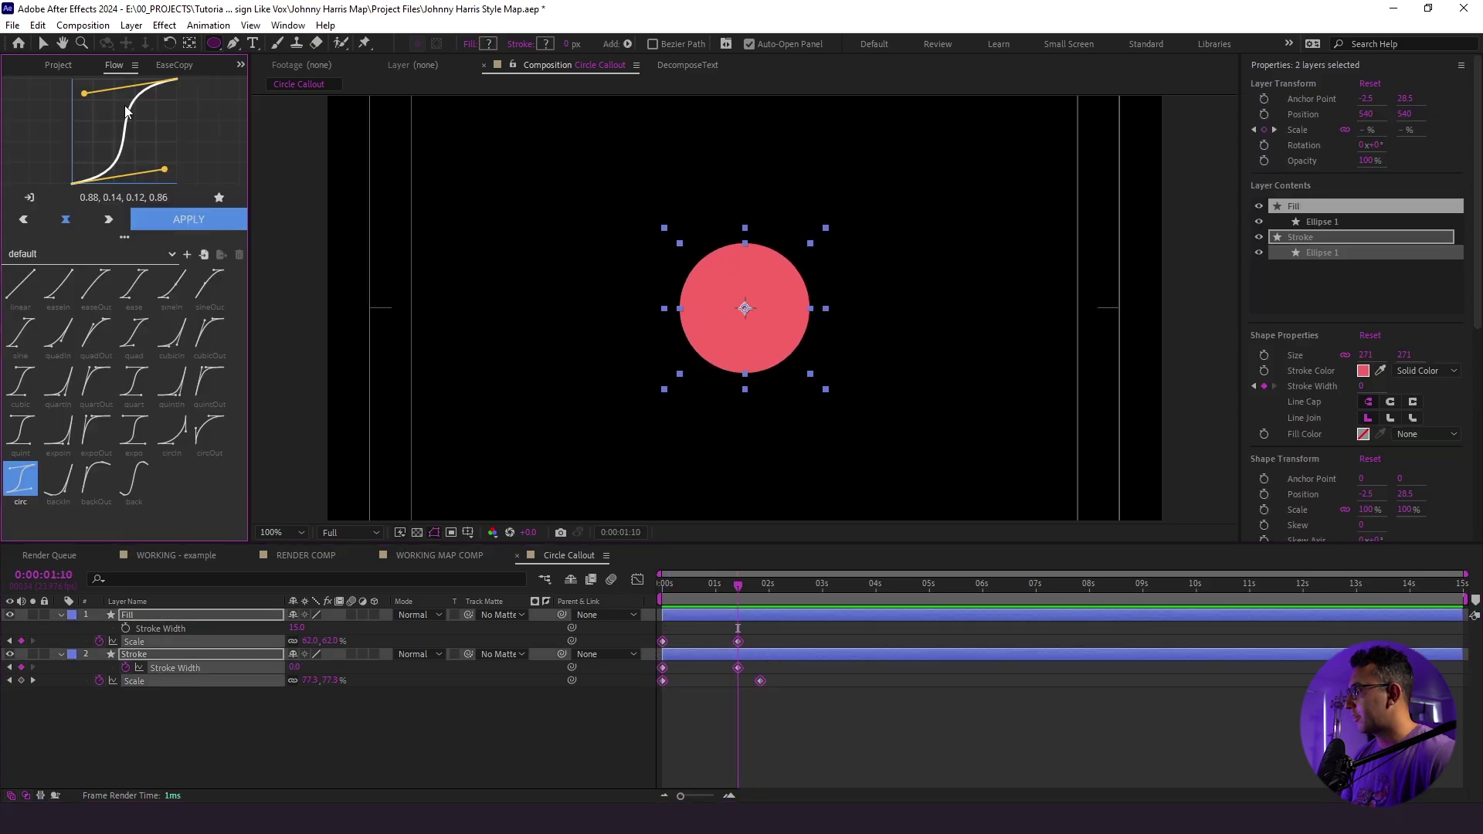
{"action": "left_click", "coordinate": [160, 218]}
{"action": "left_click", "coordinate": [736, 769]}
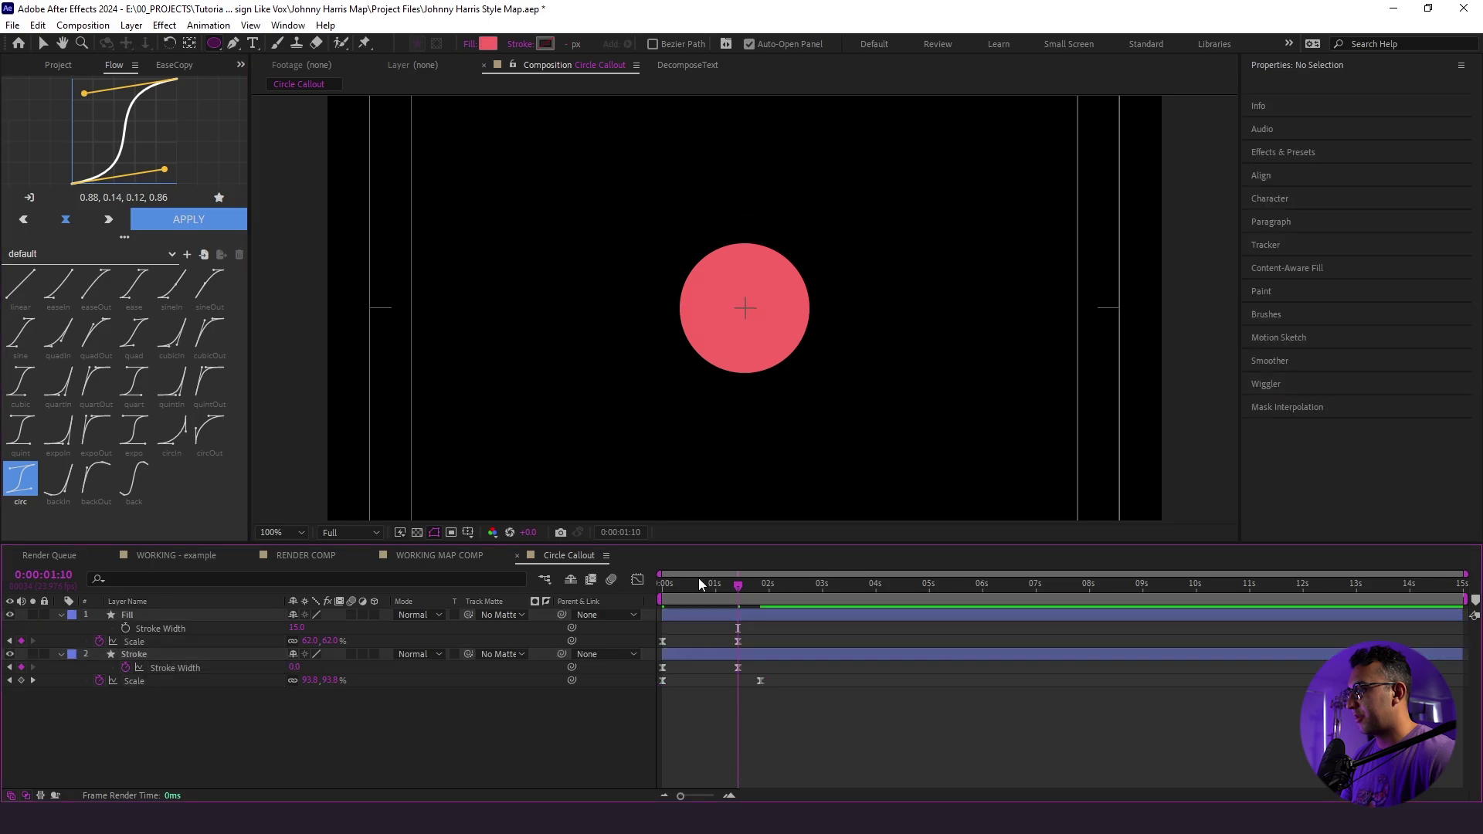
{"action": "key", "text": "Home"}
{"action": "key", "text": "space"}
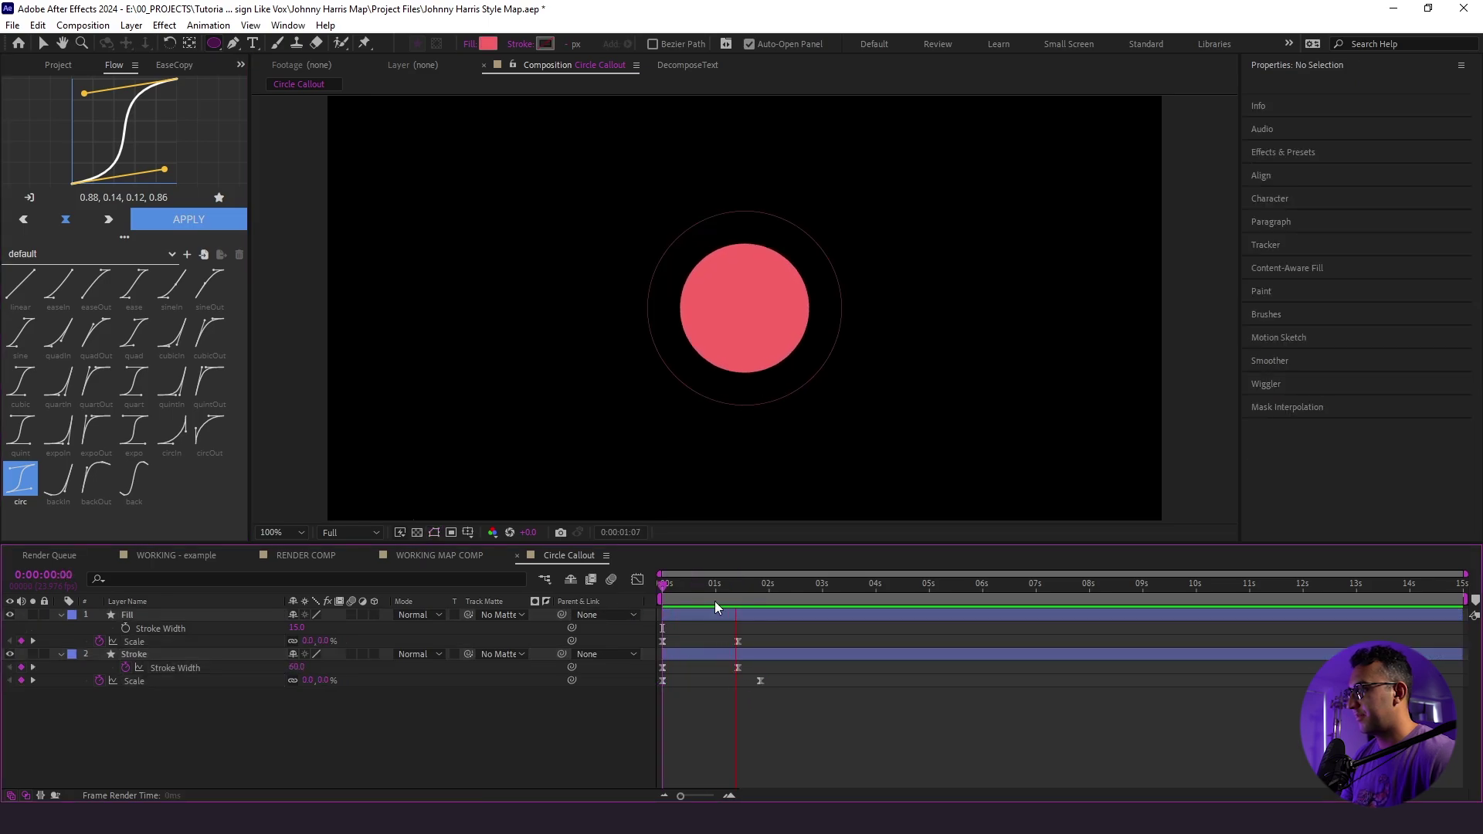
Move Circle Callout into the ASSETS folder and add it as the top layer of WORKING MAP COMP
{"action": "left_click", "coordinate": [401, 554]}
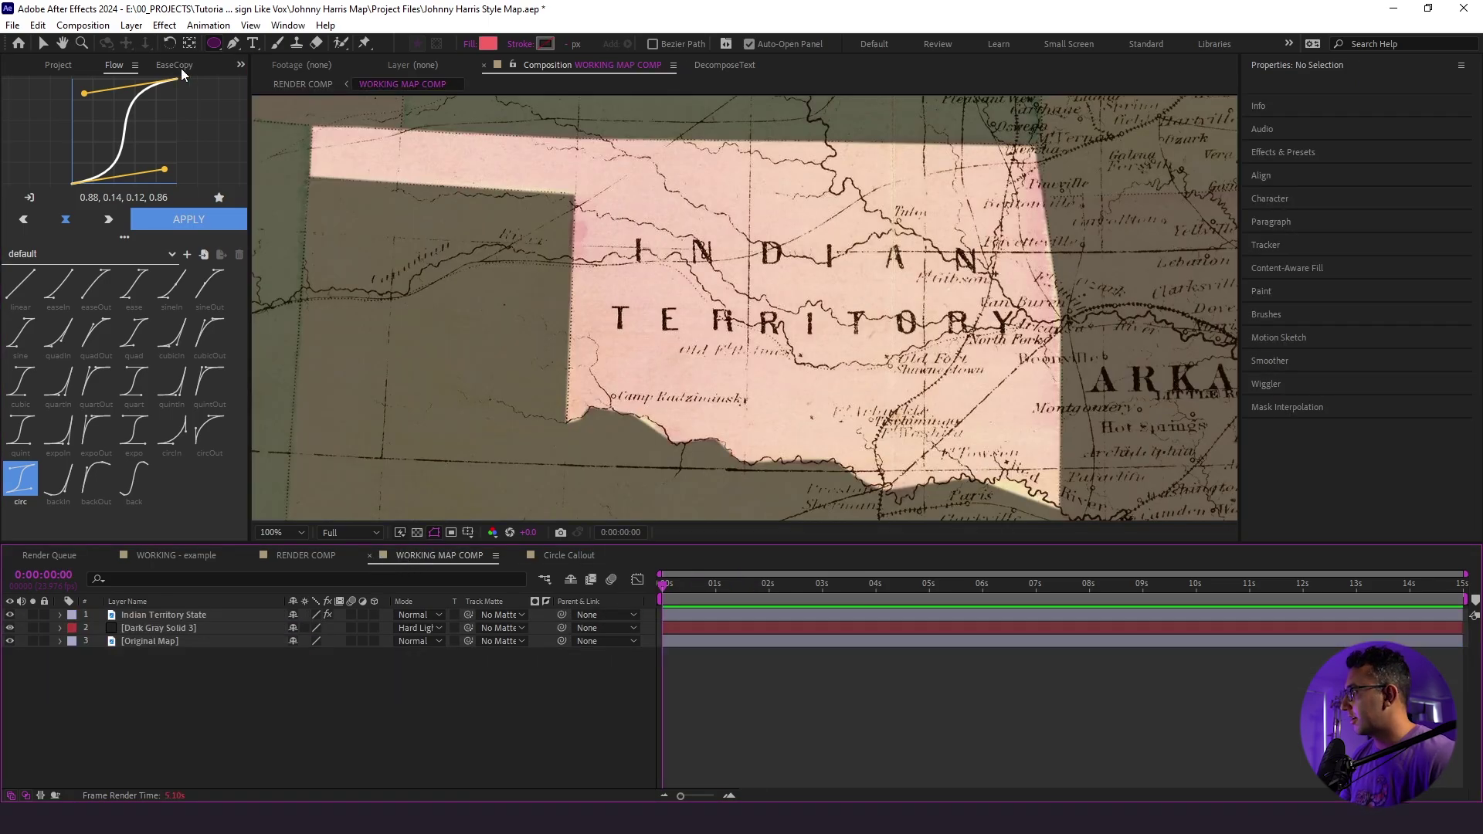
{"action": "left_click", "coordinate": [239, 66]}
{"action": "left_click", "coordinate": [268, 101]}
{"action": "left_click", "coordinate": [44, 261]}
{"action": "left_click_drag", "start_coordinate": [44, 261], "coordinate": [155, 616]}
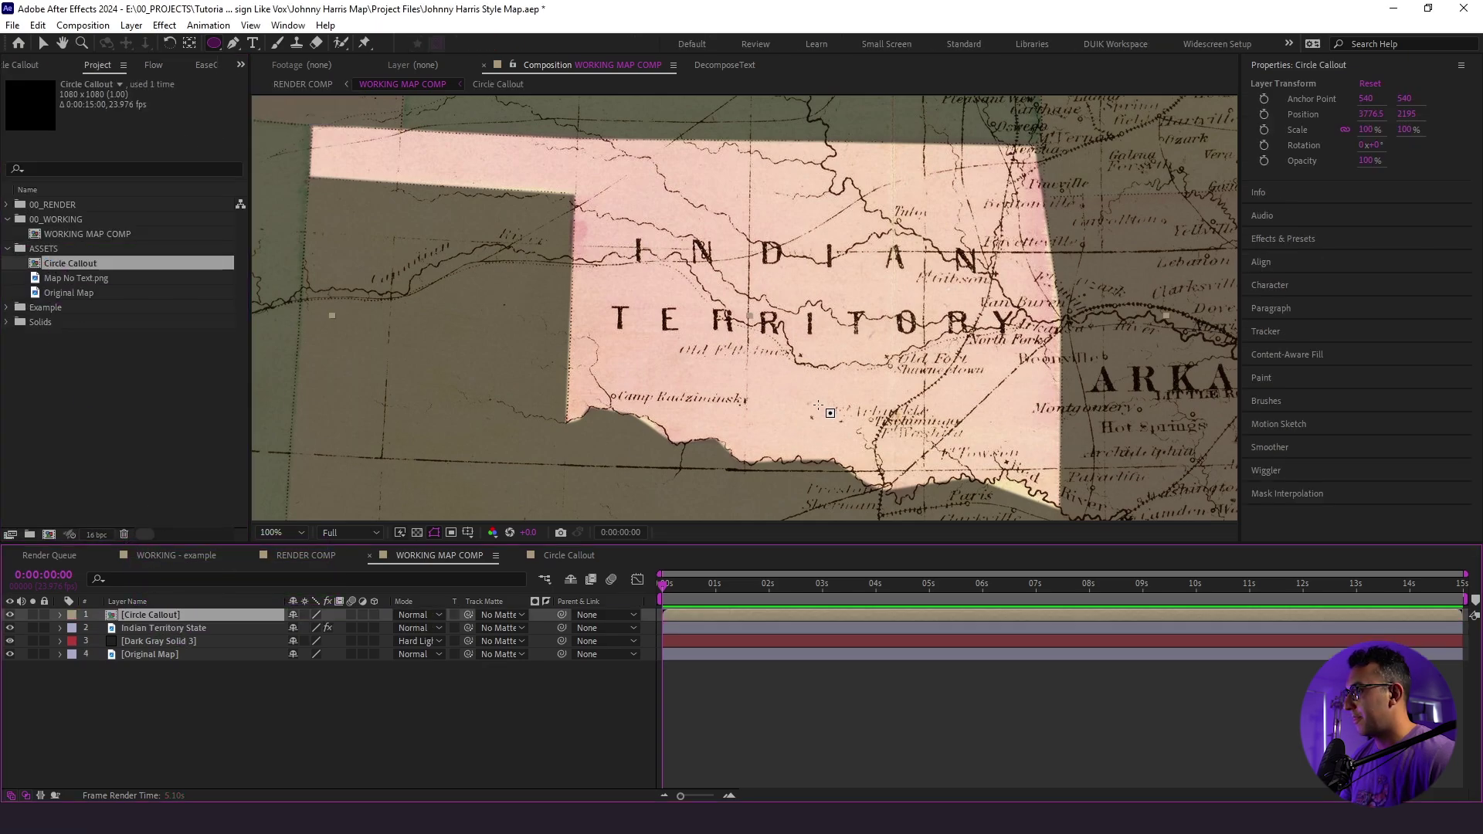
Turn off snapping and position the Circle Callout layer over the middle of Indian Territory, at about 3848, 2693
{"action": "left_click", "coordinate": [43, 44]}
{"action": "scroll", "coordinate": [787, 239], "scroll_direction": "down", "scroll_amount": 3}
{"action": "scroll", "coordinate": [788, 239], "scroll_direction": "up", "scroll_amount": 3}
{"action": "left_click_drag", "start_coordinate": [673, 592], "coordinate": [702, 599]}
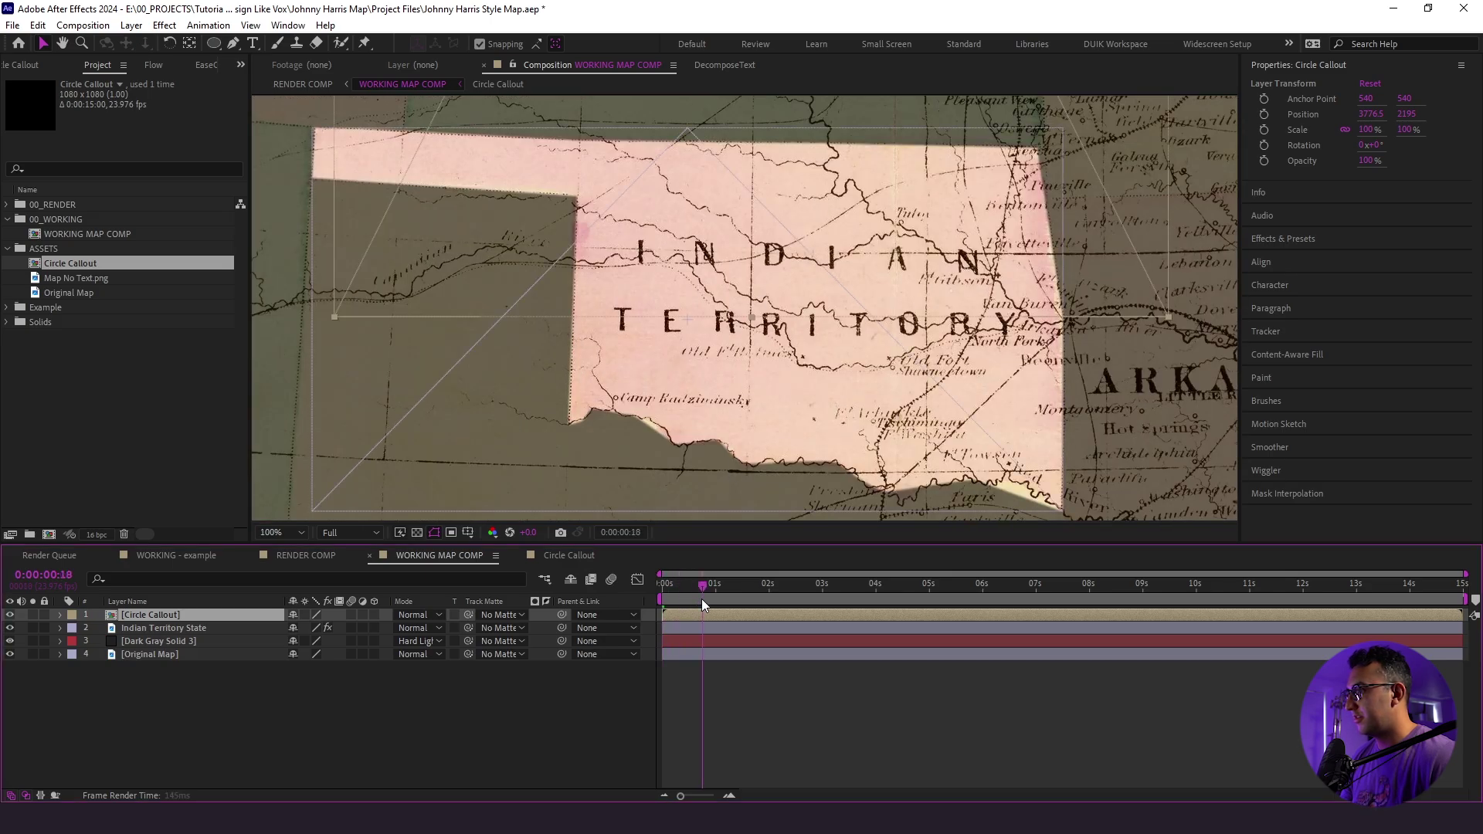
{"action": "scroll", "coordinate": [777, 415], "scroll_direction": "down", "scroll_amount": 3}
{"action": "scroll", "coordinate": [762, 354], "scroll_direction": "up", "scroll_amount": 1}
{"action": "left_click_drag", "start_coordinate": [758, 157], "coordinate": [758, 261]}
{"action": "left_click", "coordinate": [471, 39]}
{"action": "scroll", "coordinate": [672, 176], "scroll_direction": "up", "scroll_amount": 2}
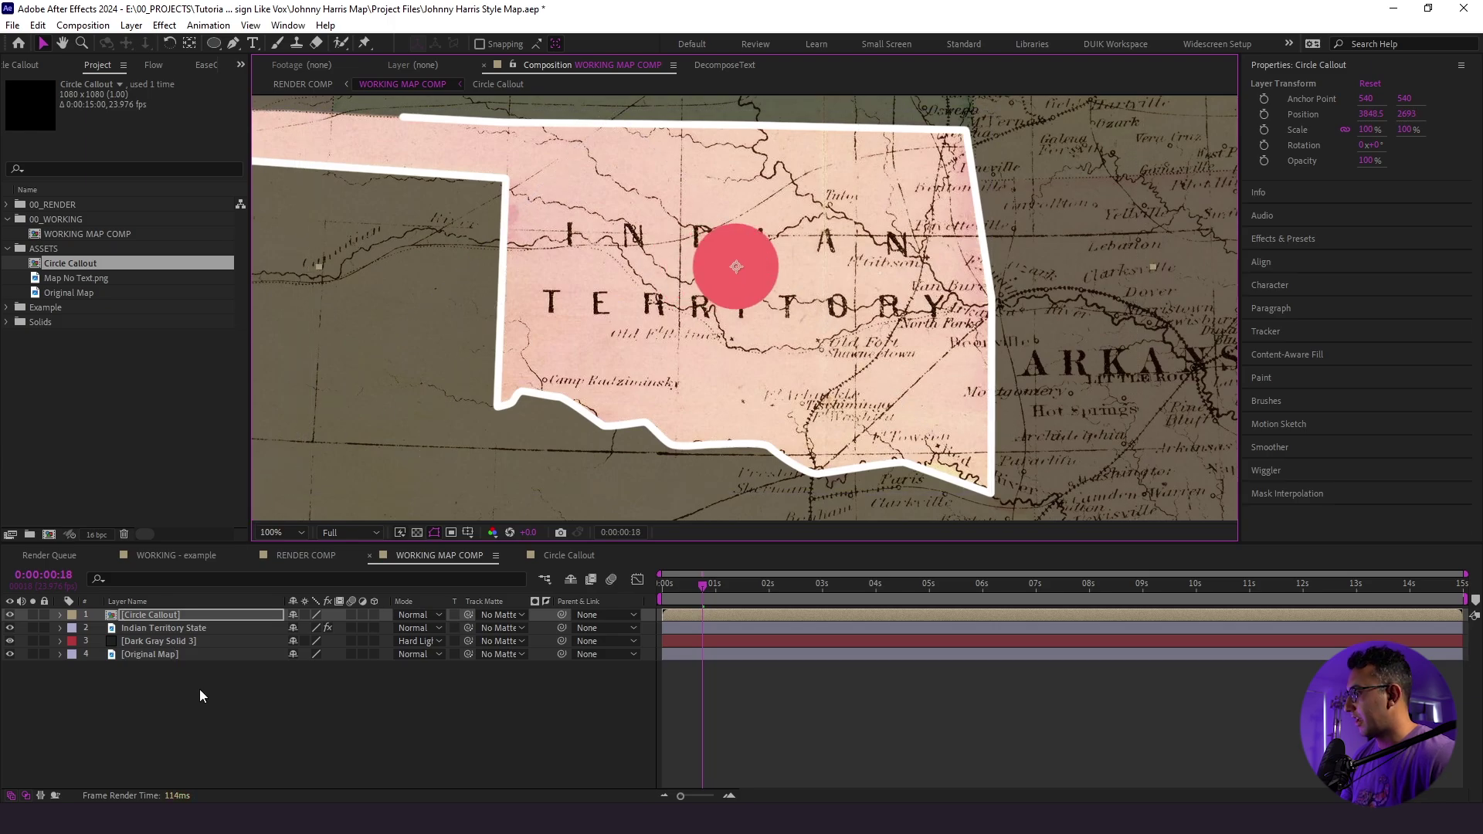
Set the Circle Callout layer's blending mode to Multiply
{"action": "left_click", "coordinate": [417, 615]}
{"action": "left_click", "coordinate": [475, 199]}
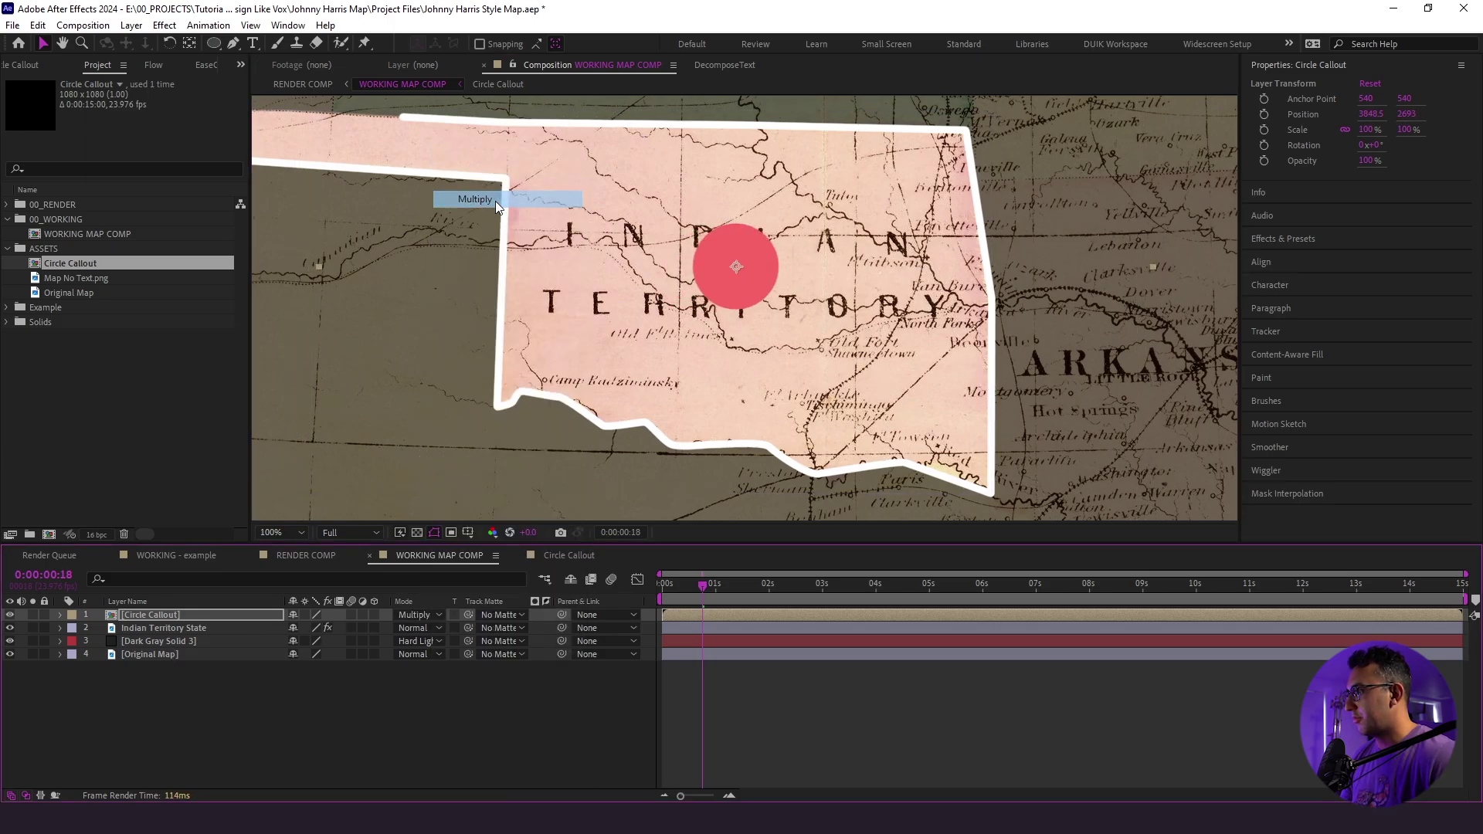
Set up the Pen tool with no fill and a white 20 px stroke, leaving no layer selected
{"action": "left_click", "coordinate": [790, 758]}
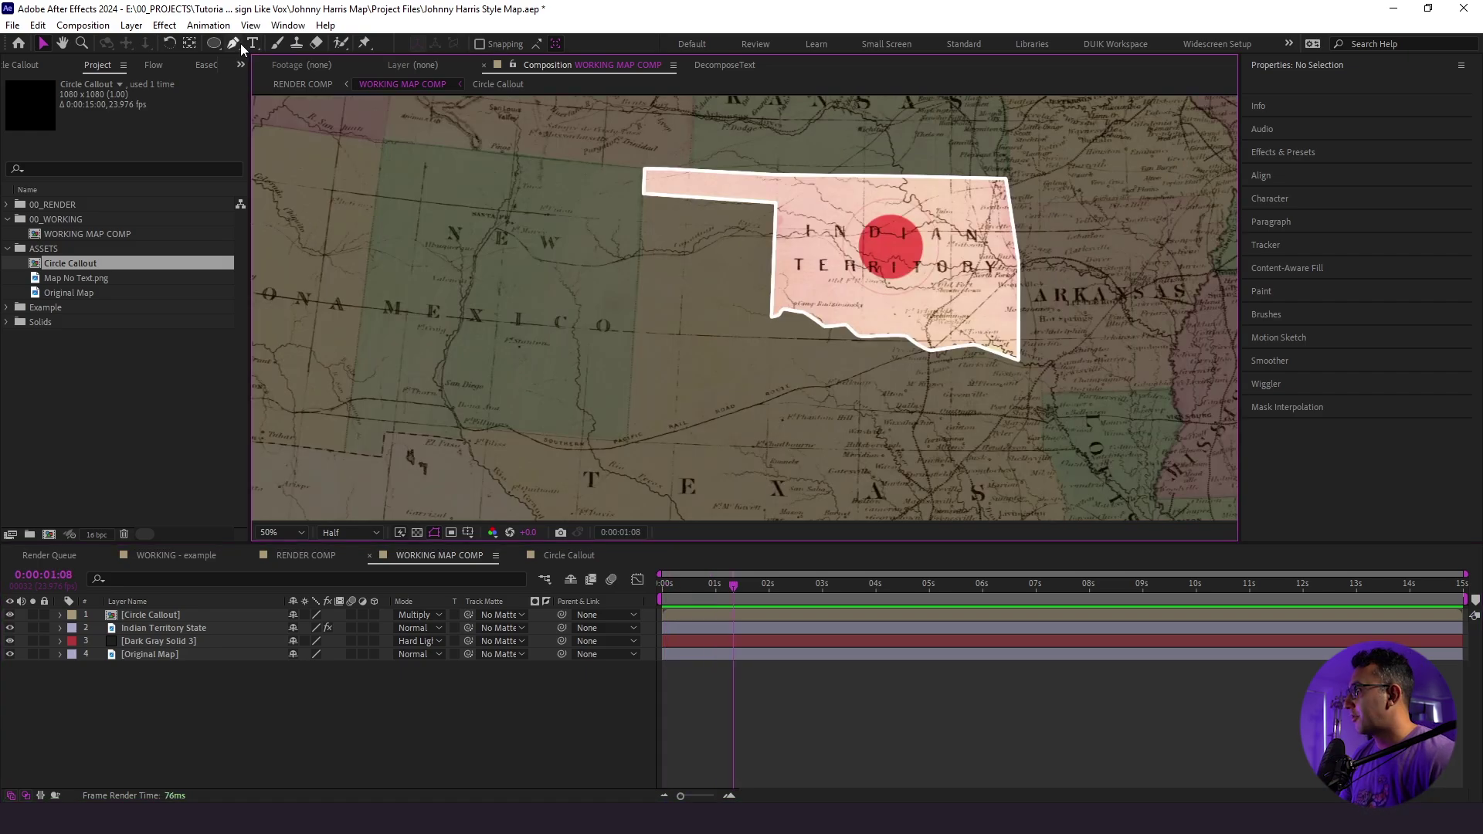
{"action": "left_click", "coordinate": [233, 43]}
{"action": "left_click", "coordinate": [470, 44]}
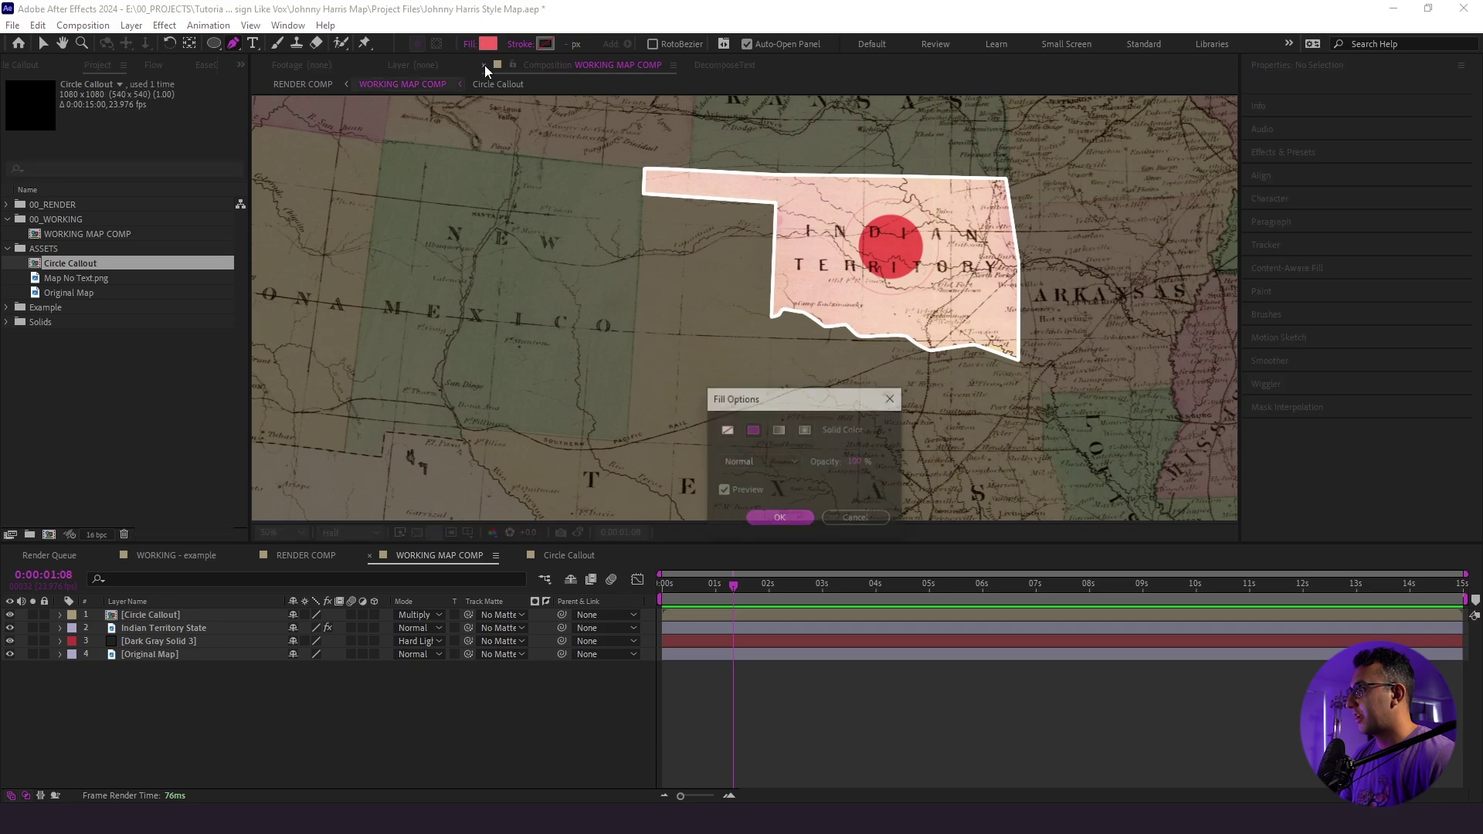
{"action": "left_click", "coordinate": [725, 431]}
{"action": "key", "text": "Return"}
{"action": "left_click", "coordinate": [567, 46]}
{"action": "type", "text": "10"}
{"action": "key", "text": "Return"}
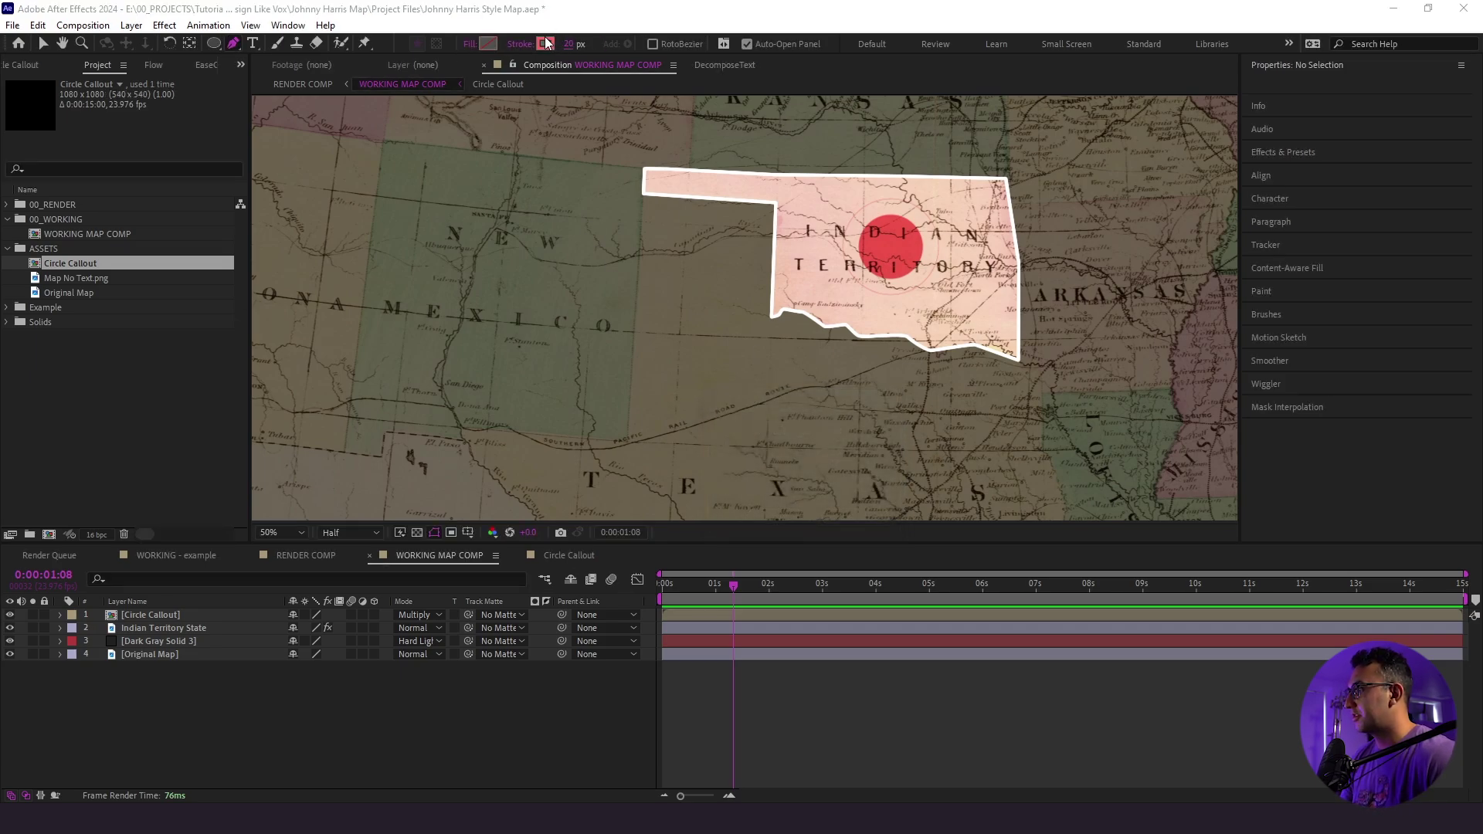
{"action": "left_click", "coordinate": [546, 43]}
{"action": "left_click", "coordinate": [214, 275]}
{"action": "left_click", "coordinate": [569, 272]}
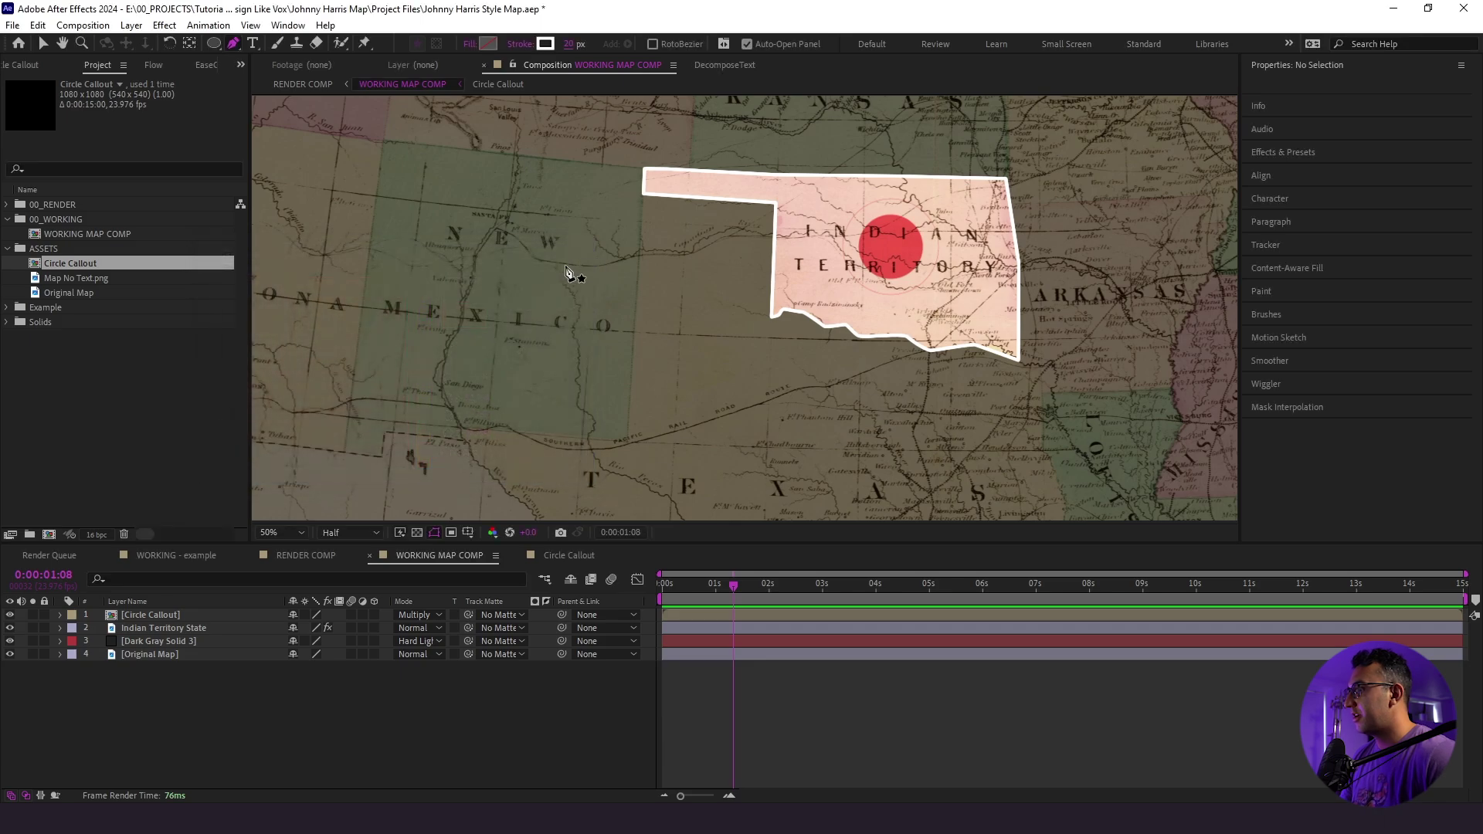
Draw a straight open path from Arizona to the middle of Indian Territory, just short of the circle callout
{"action": "scroll", "coordinate": [569, 272], "scroll_direction": "down", "scroll_amount": 2}
{"action": "scroll", "coordinate": [645, 265], "scroll_direction": "up", "scroll_amount": 2}
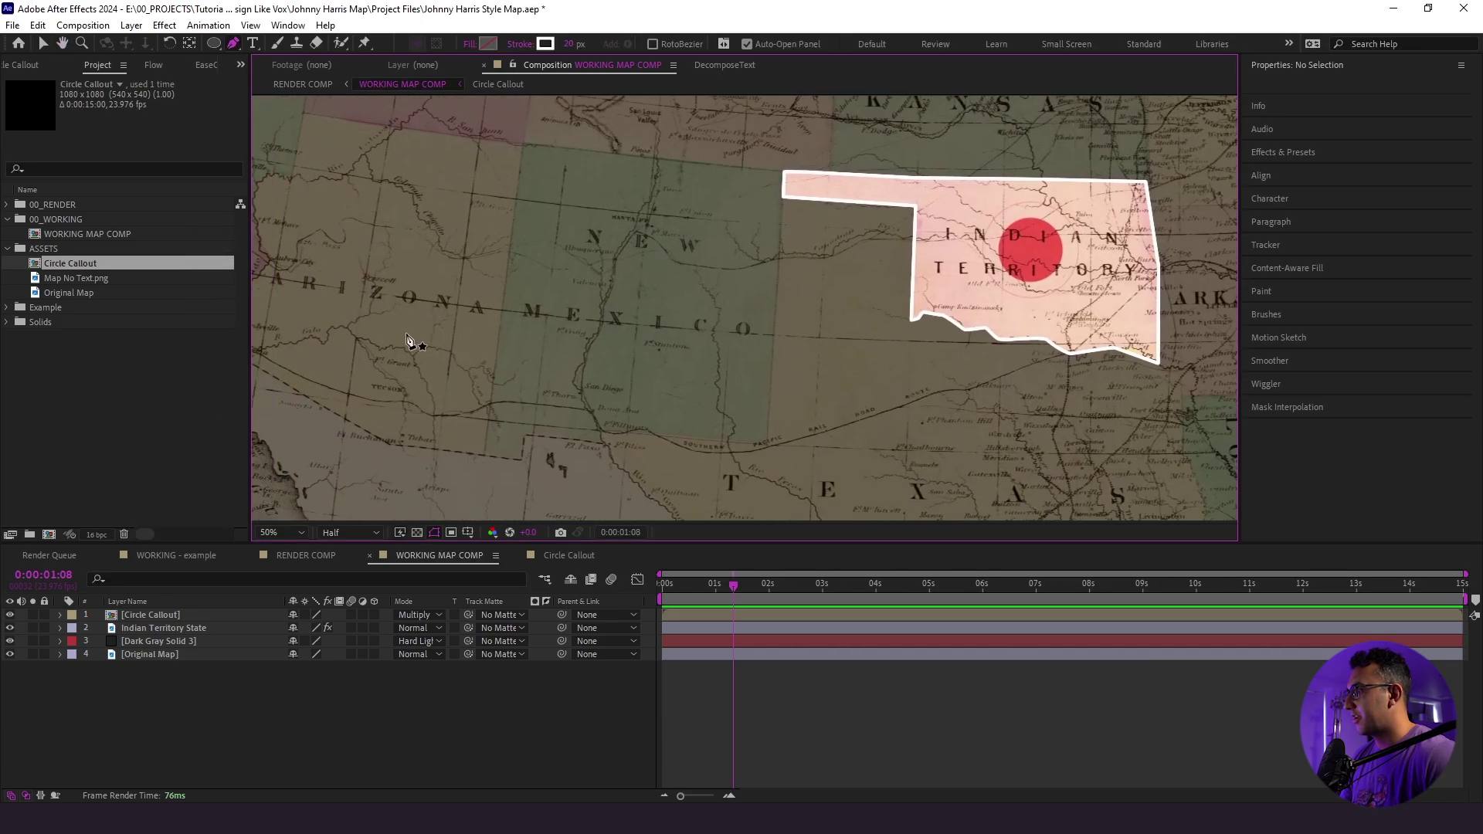
{"action": "left_click", "coordinate": [368, 272]}
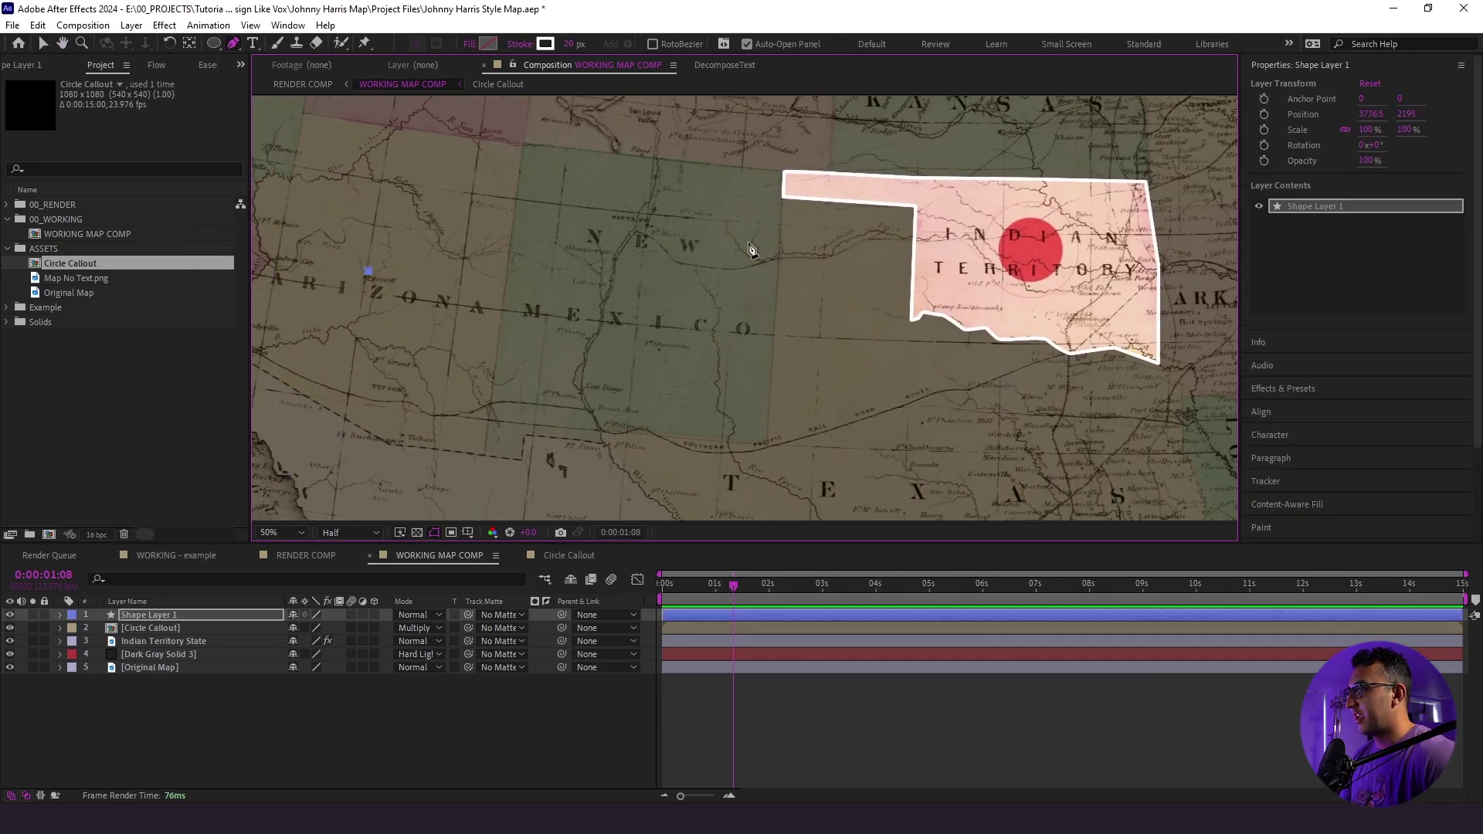
{"action": "left_click", "coordinate": [975, 254]}
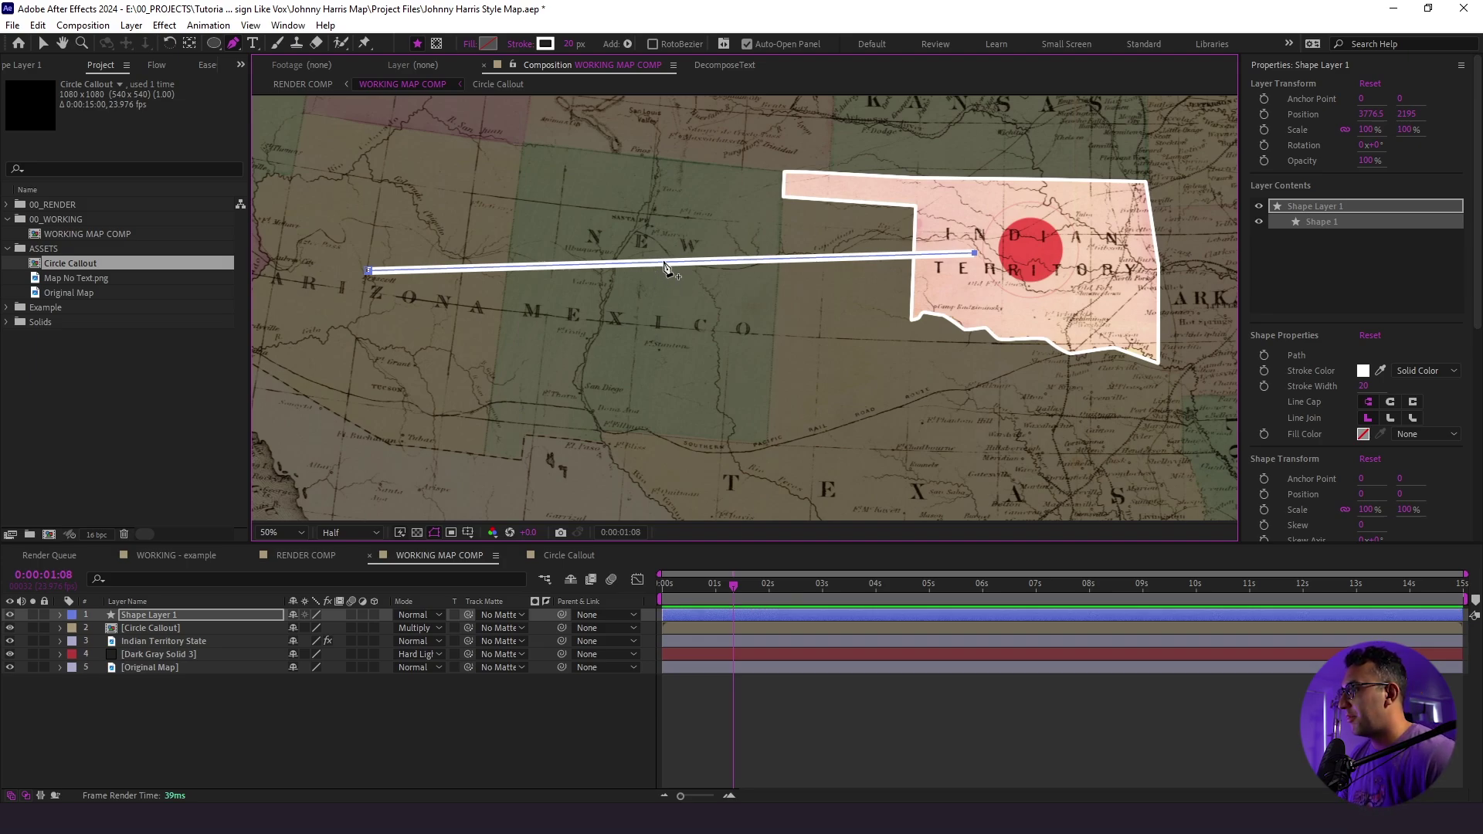
Bend the path into a smooth S-curve with two added points, dipping through New Mexico and rising before Indian Territory
{"action": "left_click", "coordinate": [664, 263]}
{"action": "left_click_drag", "start_coordinate": [664, 266], "coordinate": [655, 365]}
{"action": "left_click", "coordinate": [663, 330], "text": "alt"}
{"action": "left_click_drag", "start_coordinate": [763, 359], "coordinate": [798, 351]}
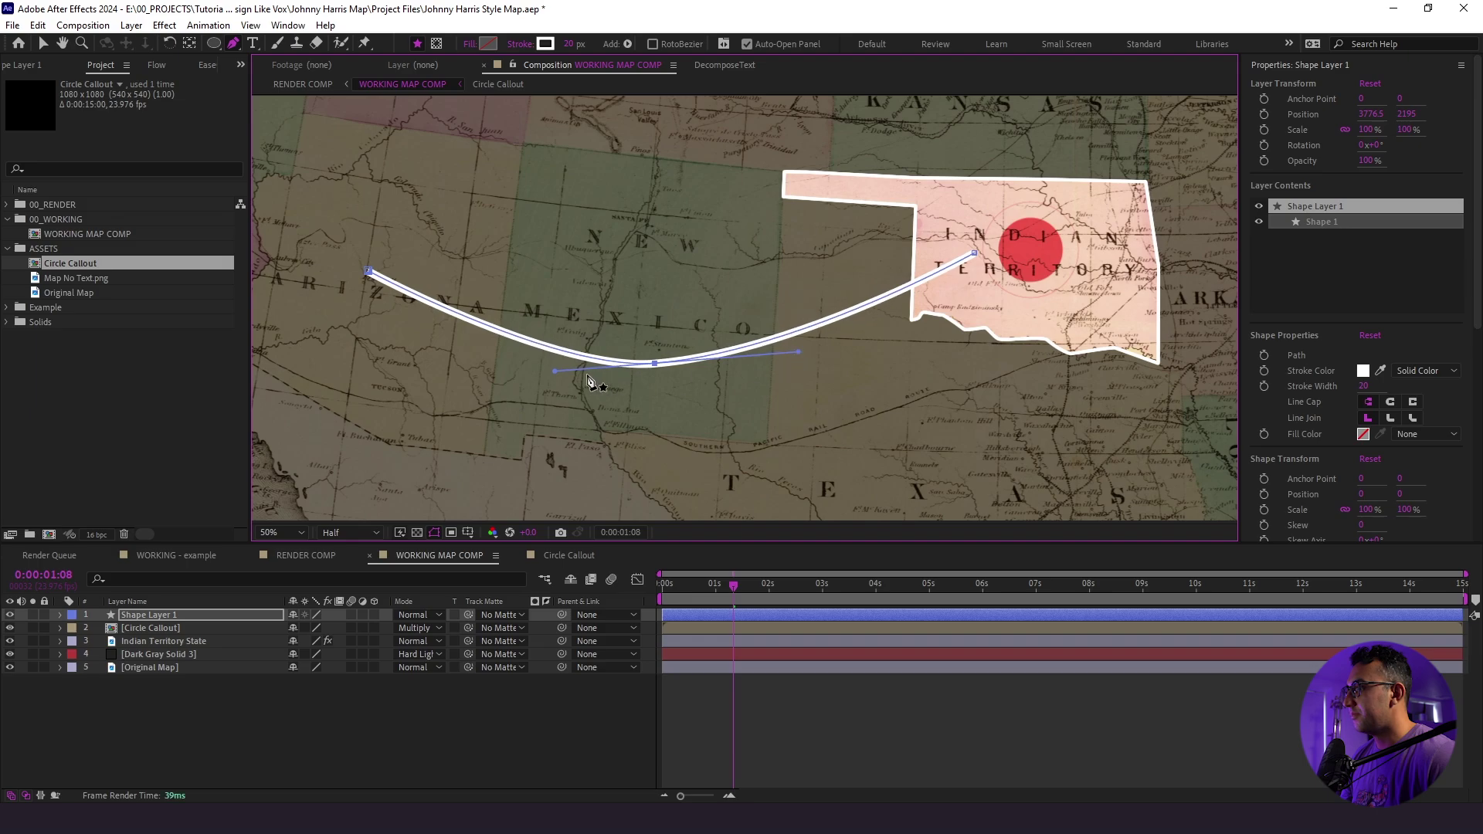
{"action": "left_click_drag", "start_coordinate": [556, 375], "coordinate": [536, 380]}
{"action": "left_click", "coordinate": [826, 318]}
{"action": "left_click_drag", "start_coordinate": [826, 318], "coordinate": [724, 285]}
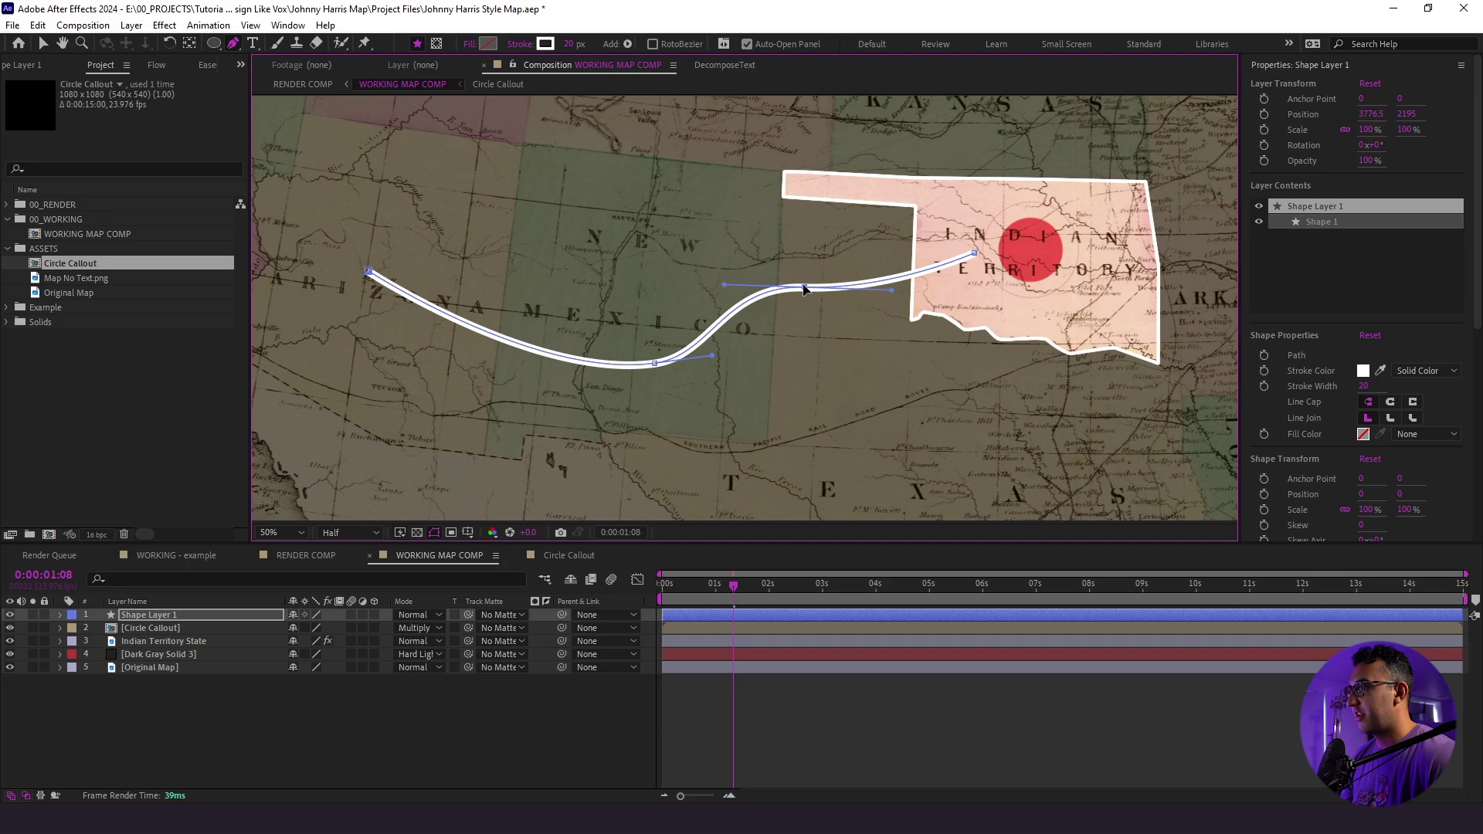
{"action": "left_click", "coordinate": [815, 567]}
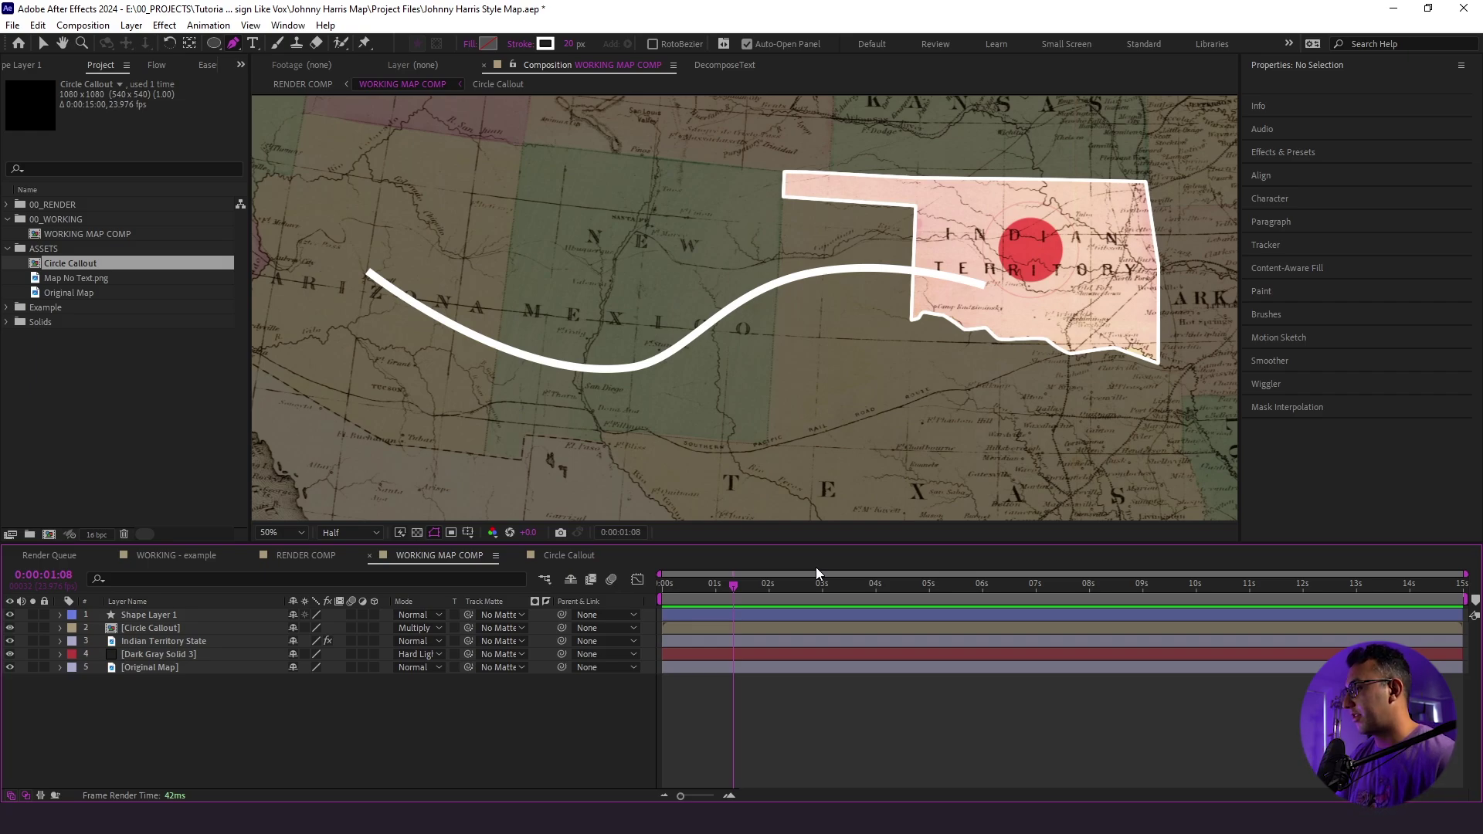
Return the playhead to the start of the composition and rename the new shape layer AZ
{"action": "left_click_drag", "start_coordinate": [717, 588], "coordinate": [658, 595]}
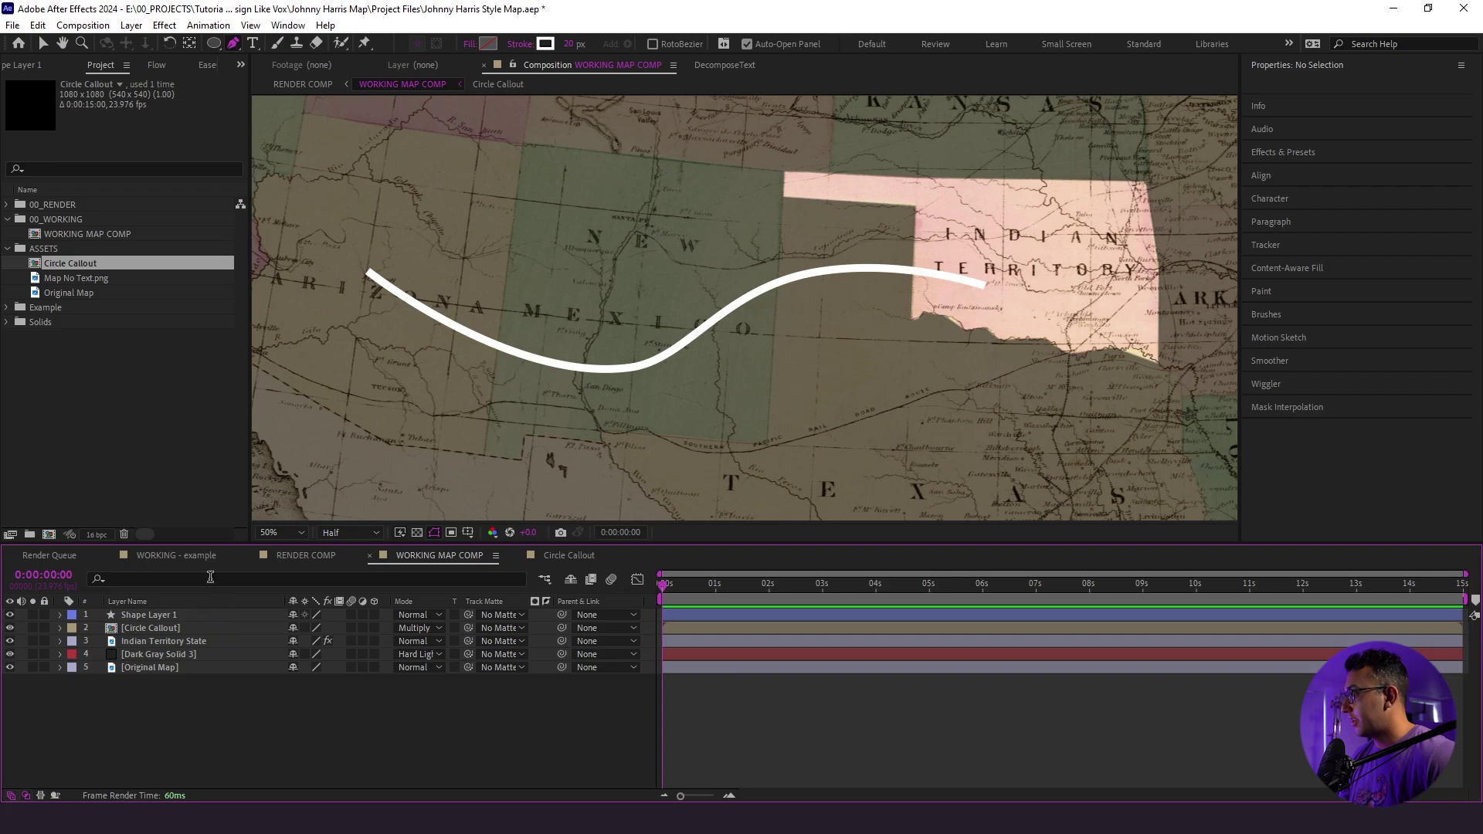
{"action": "left_click", "coordinate": [169, 615]}
{"action": "key", "text": "Return"}
{"action": "type", "text": "AZ"}
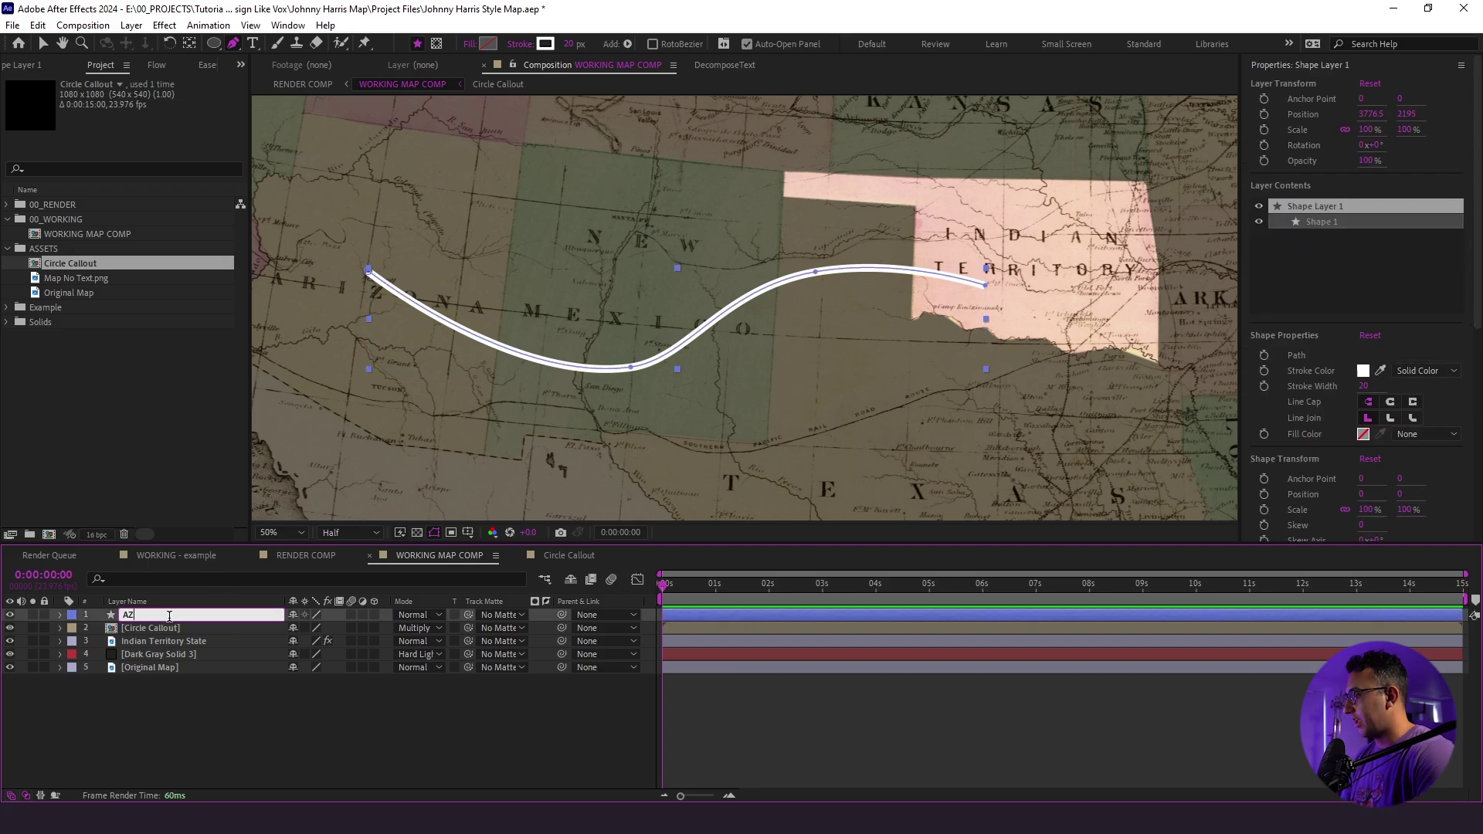
{"action": "left_click", "coordinate": [164, 644]}
{"action": "left_click", "coordinate": [166, 689]}
{"action": "left_click", "coordinate": [156, 610]}
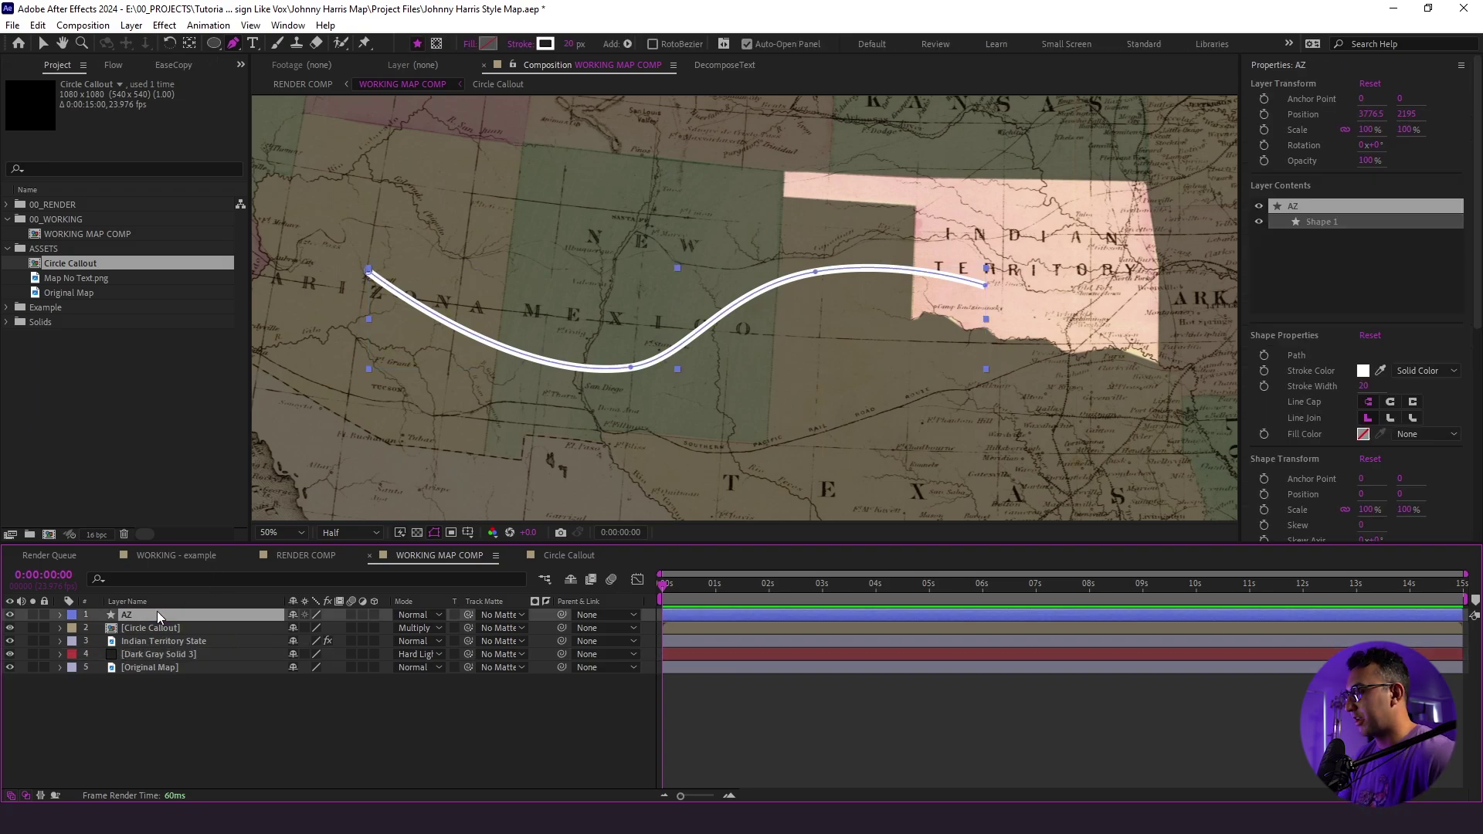
{"action": "left_click", "coordinate": [157, 577]}
Set the Wave Amount of the AZ layer's Stroke 1 to 100%
{"action": "left_click", "coordinate": [54, 610]}
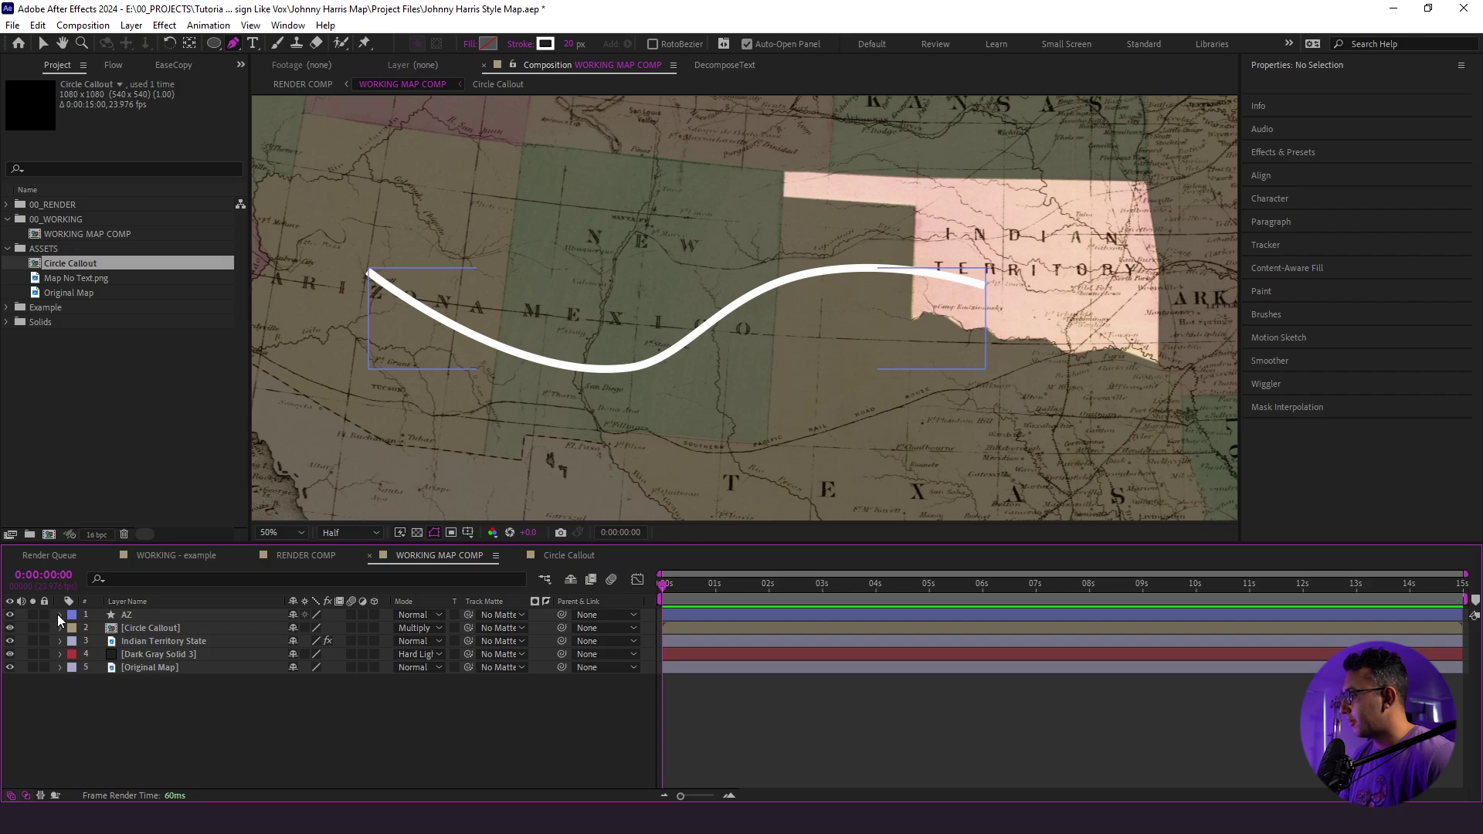
{"action": "left_click", "coordinate": [59, 615]}
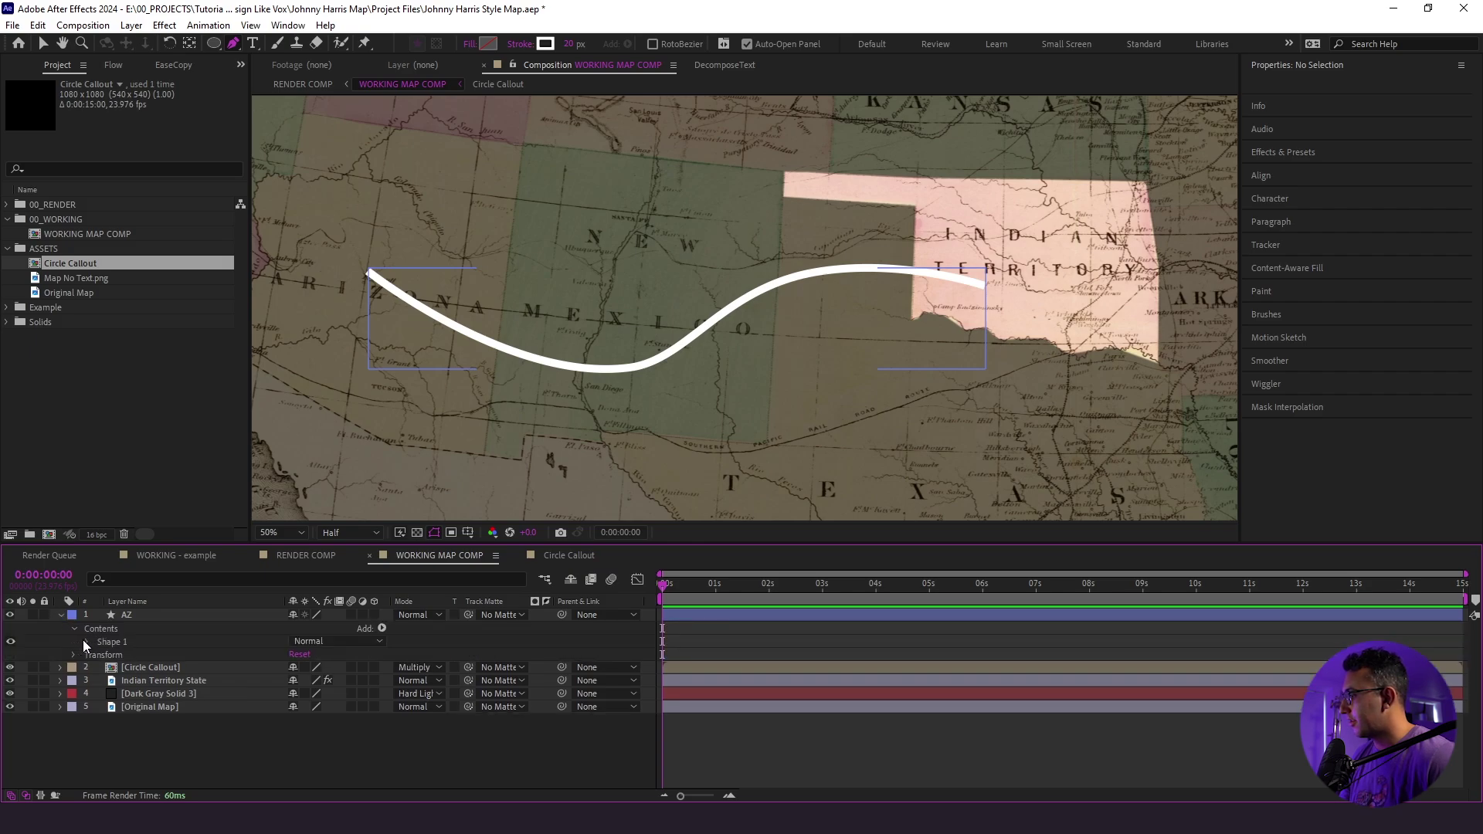
{"action": "left_click", "coordinate": [86, 642]}
{"action": "left_click", "coordinate": [99, 667]}
{"action": "scroll", "coordinate": [94, 669], "scroll_direction": "down", "scroll_amount": 3}
{"action": "left_click", "coordinate": [113, 704]}
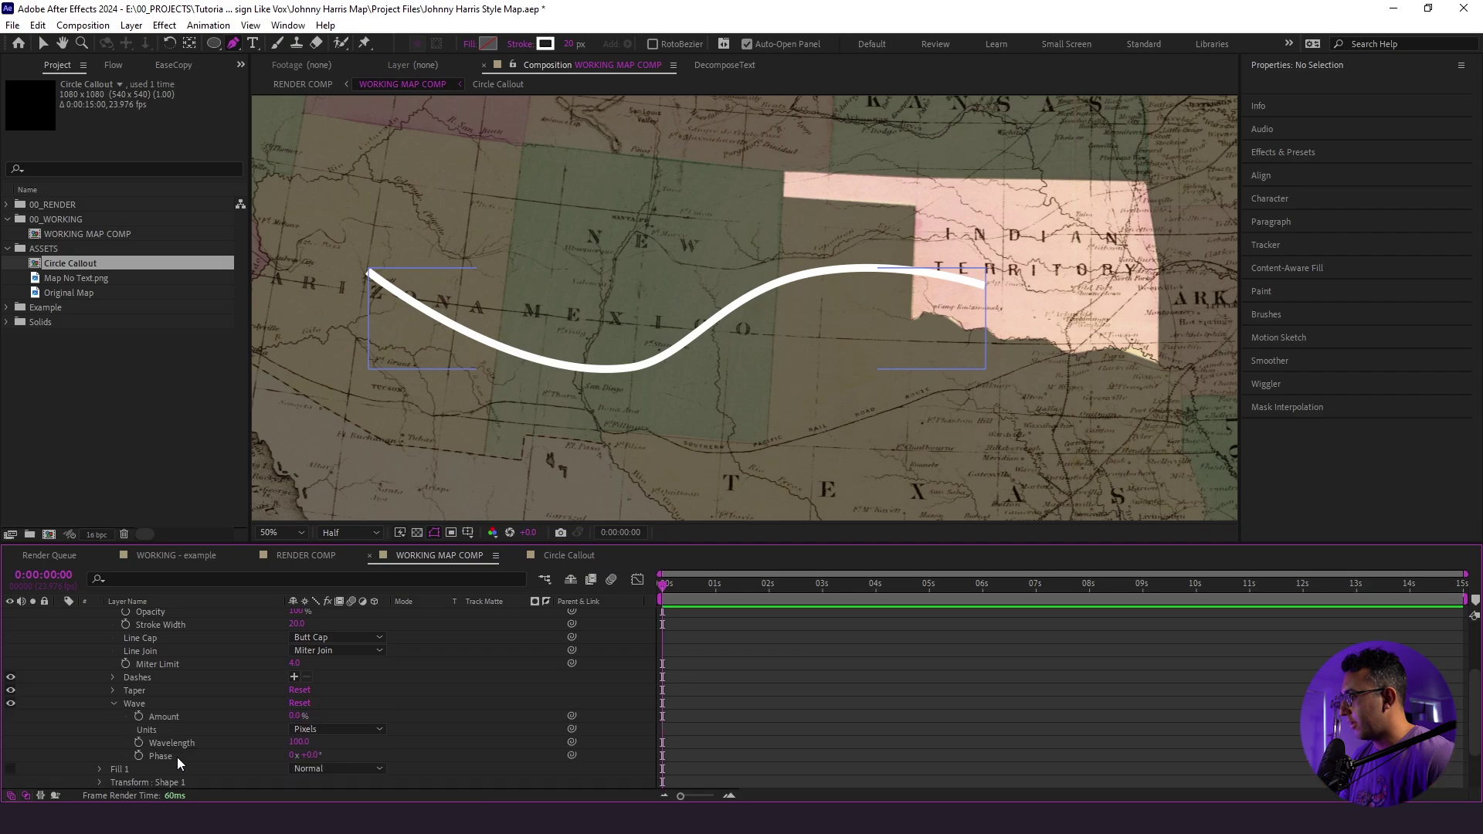
{"action": "left_click", "coordinate": [303, 715]}
{"action": "type", "text": "10"}
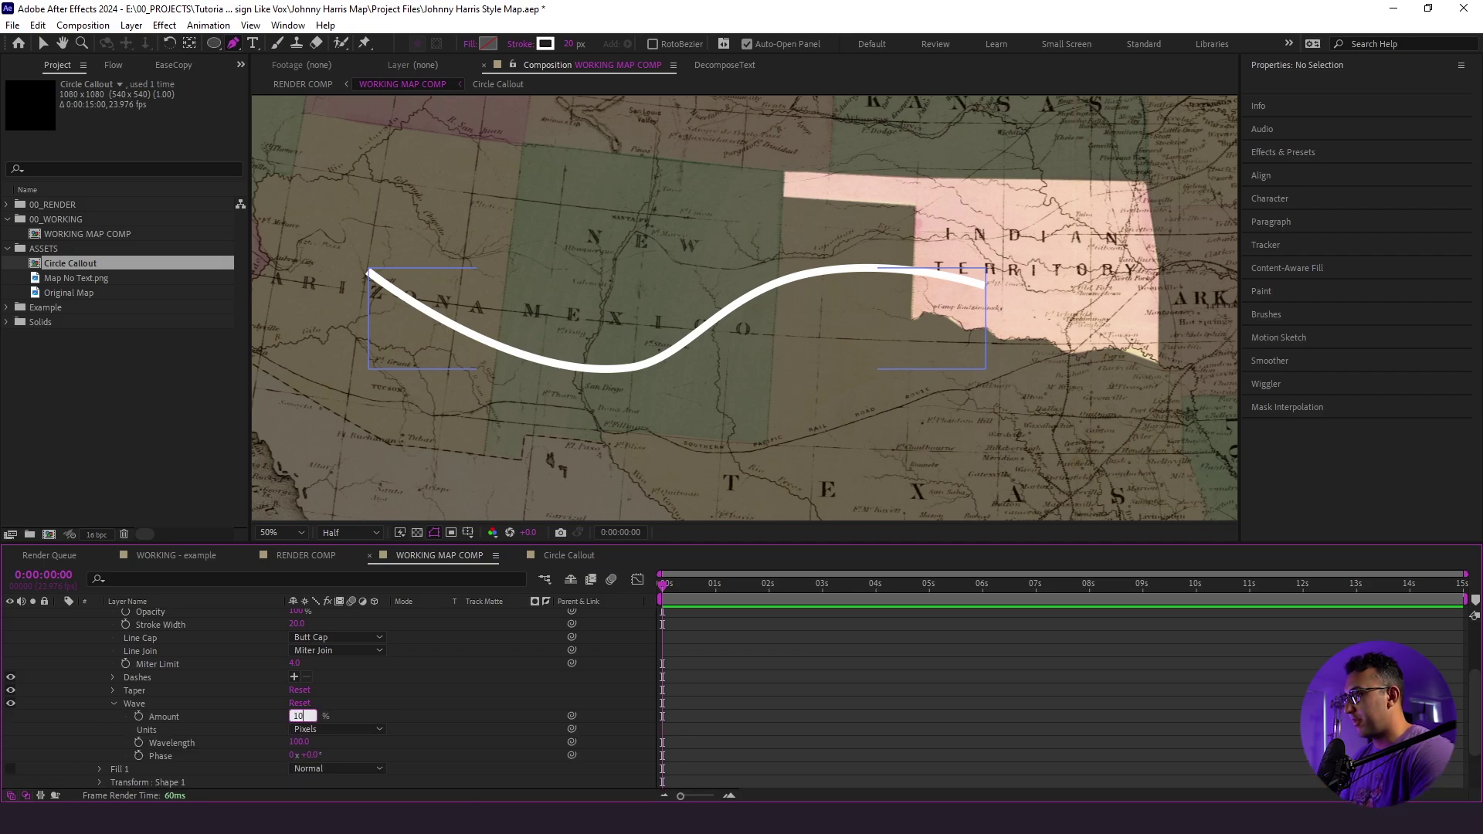
{"action": "type", "text": "0"}
{"action": "key", "text": "Return"}
Set the Wavelength of the AZ stroke's wave to 50 and deselect the layer to view the path
{"action": "left_click", "coordinate": [300, 742]}
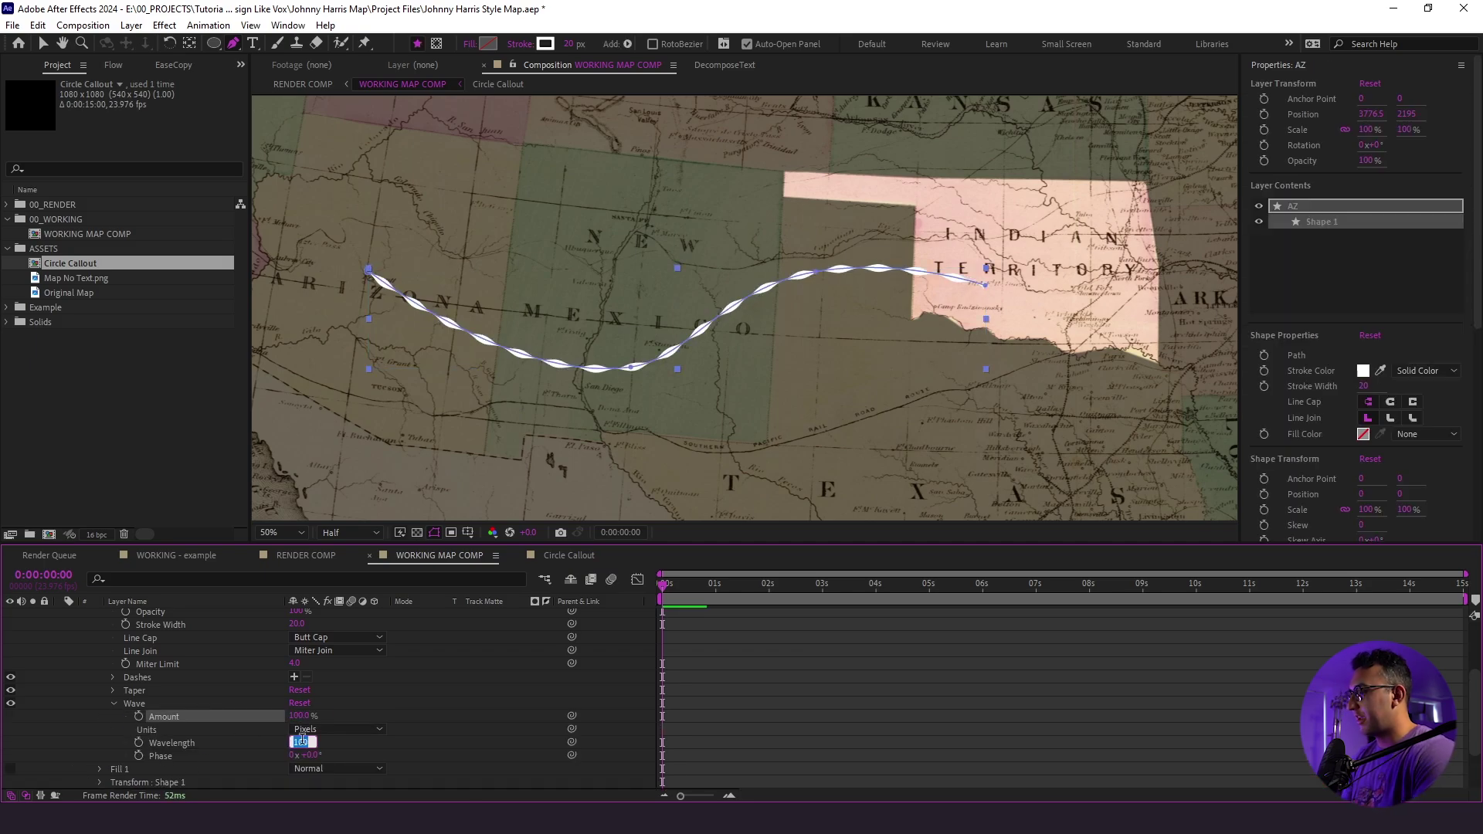
{"action": "type", "text": "50"}
{"action": "key", "text": "Return"}
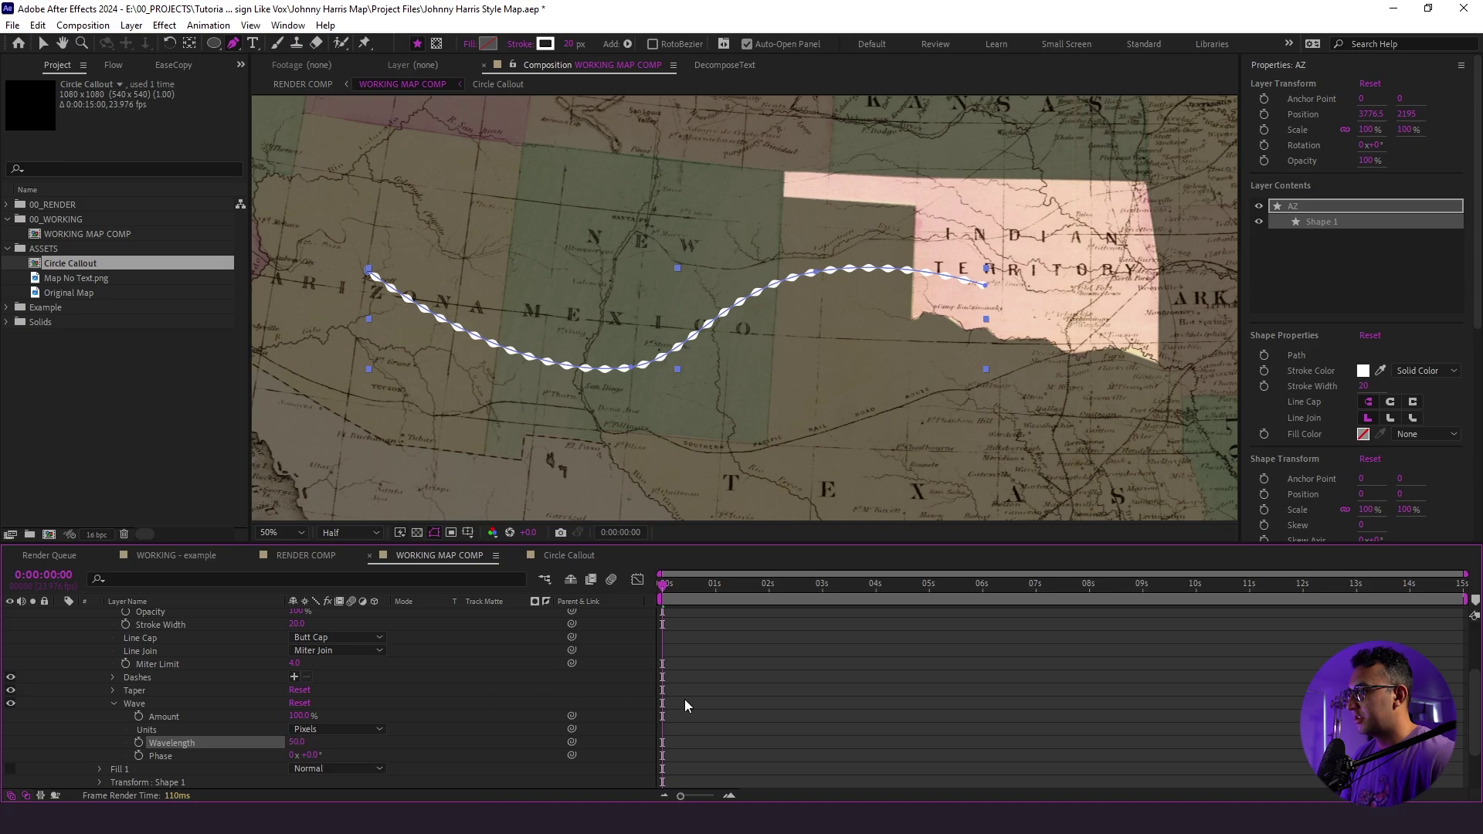
{"action": "left_click", "coordinate": [797, 713]}
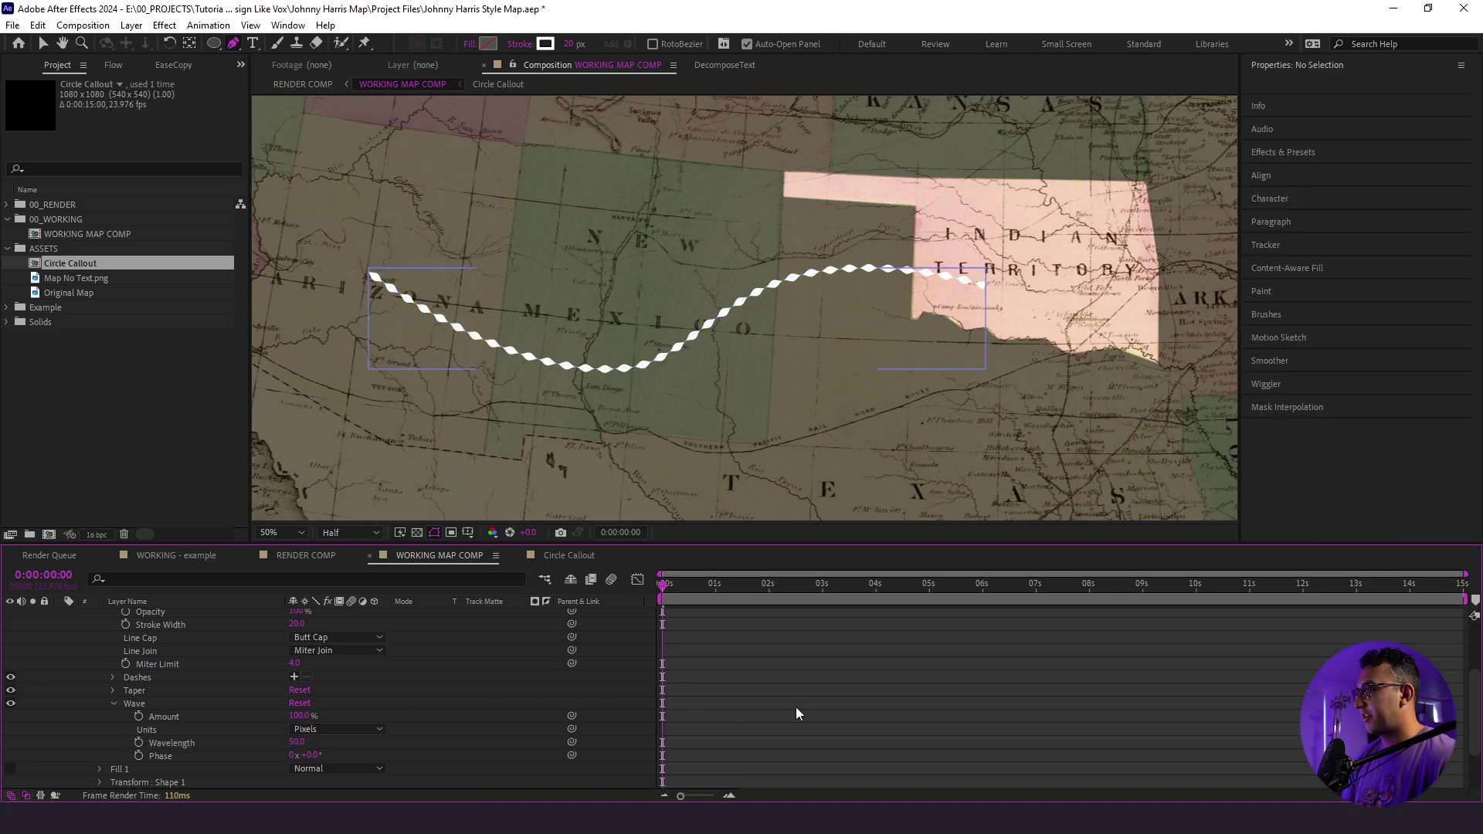
Increase the AZ path's stroke width to 30 px
{"action": "scroll", "coordinate": [795, 707], "scroll_direction": "up", "scroll_amount": 3}
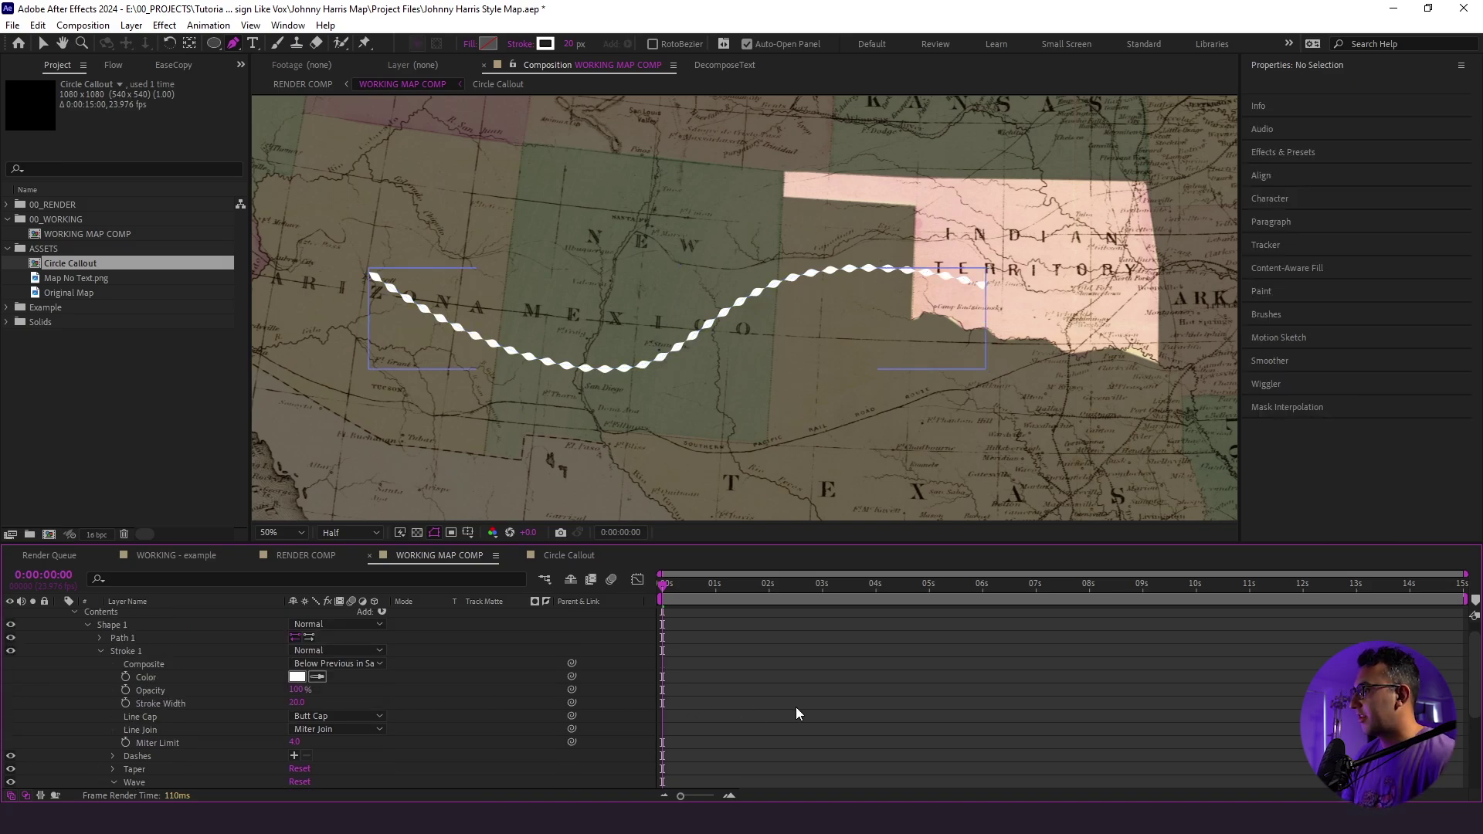
{"action": "left_click", "coordinate": [795, 614]}
{"action": "left_click", "coordinate": [569, 44]}
{"action": "type", "text": "3"}
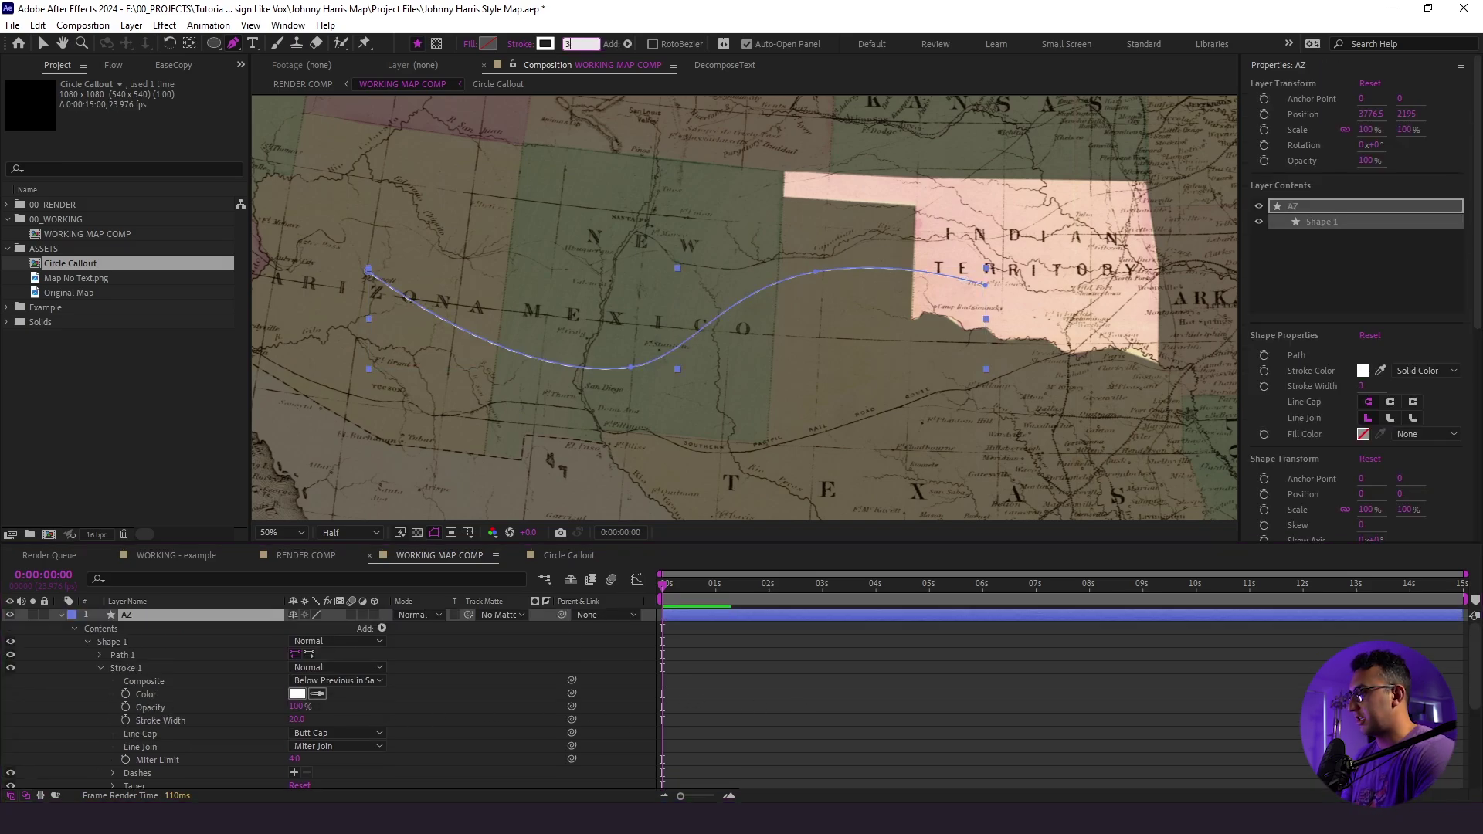
{"action": "type", "text": "0"}
{"action": "key", "text": "Return"}
{"action": "left_click", "coordinate": [939, 670]}
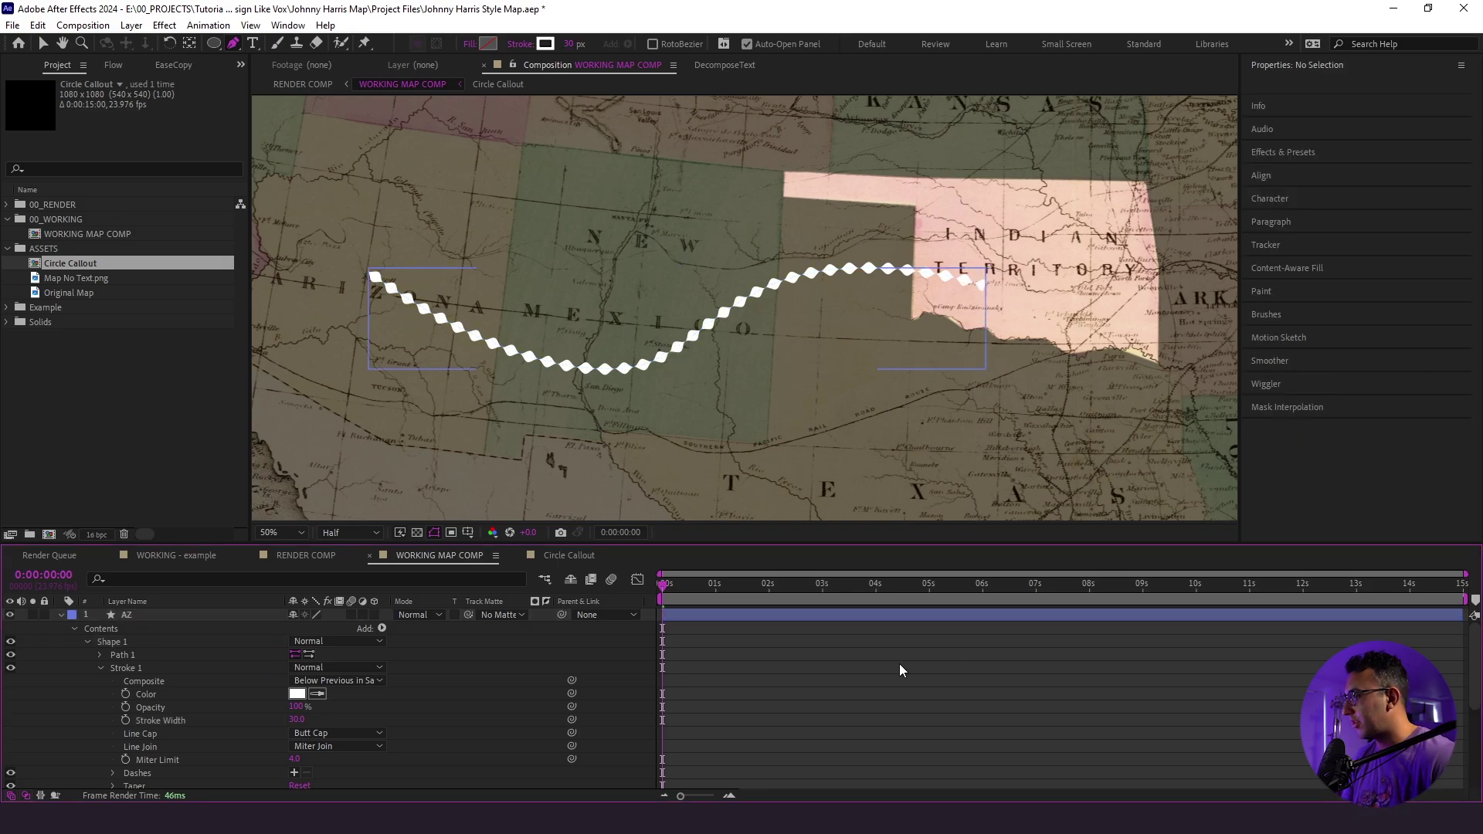
Try shifting the Wave Phase of the AZ stroke and undo the change
{"action": "scroll", "coordinate": [181, 713], "scroll_direction": "down", "scroll_amount": 2}
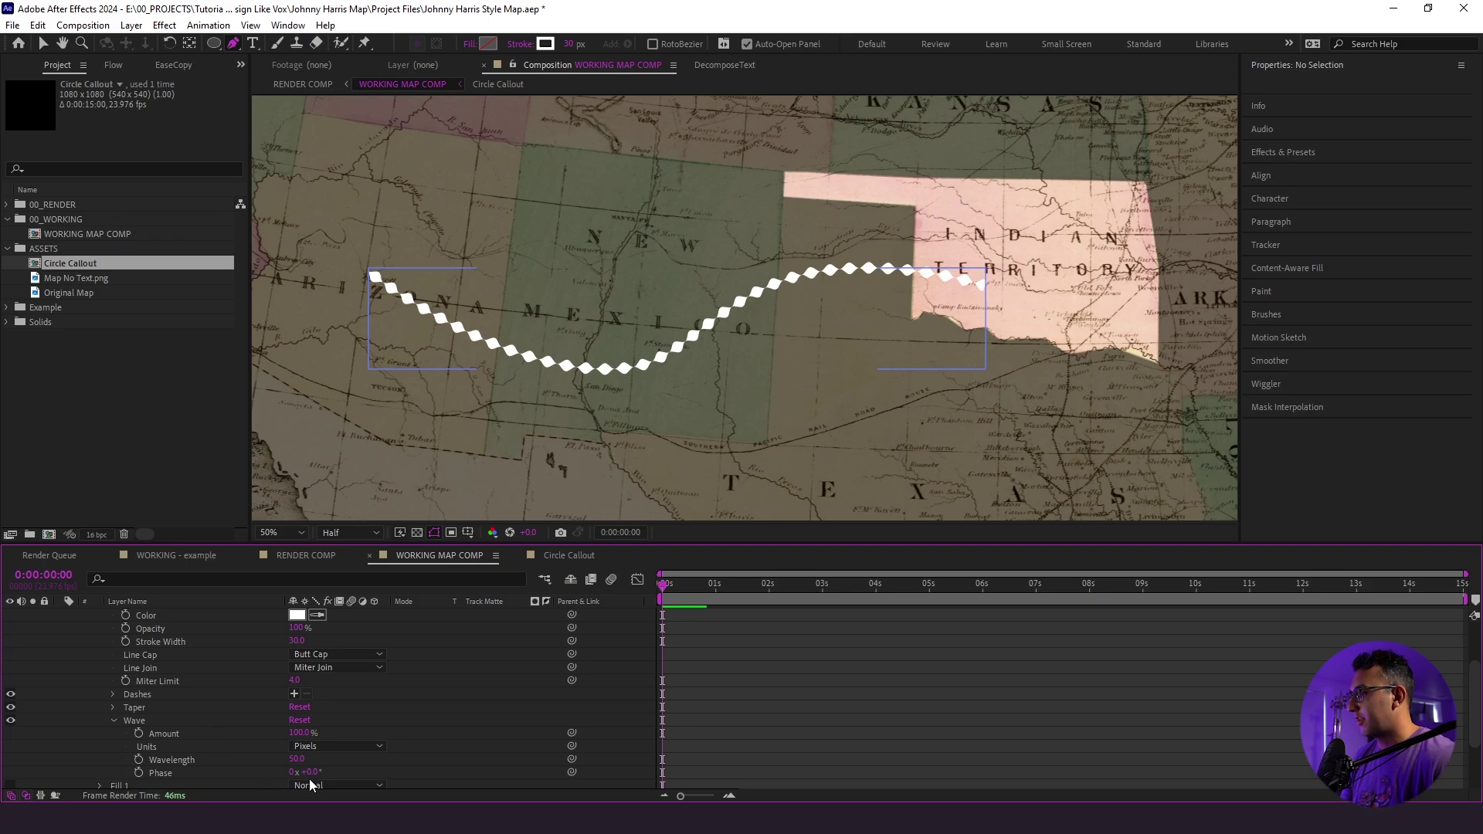
{"action": "left_click_drag", "start_coordinate": [312, 775], "coordinate": [361, 795]}
{"action": "key", "text": "ctrl+z"}
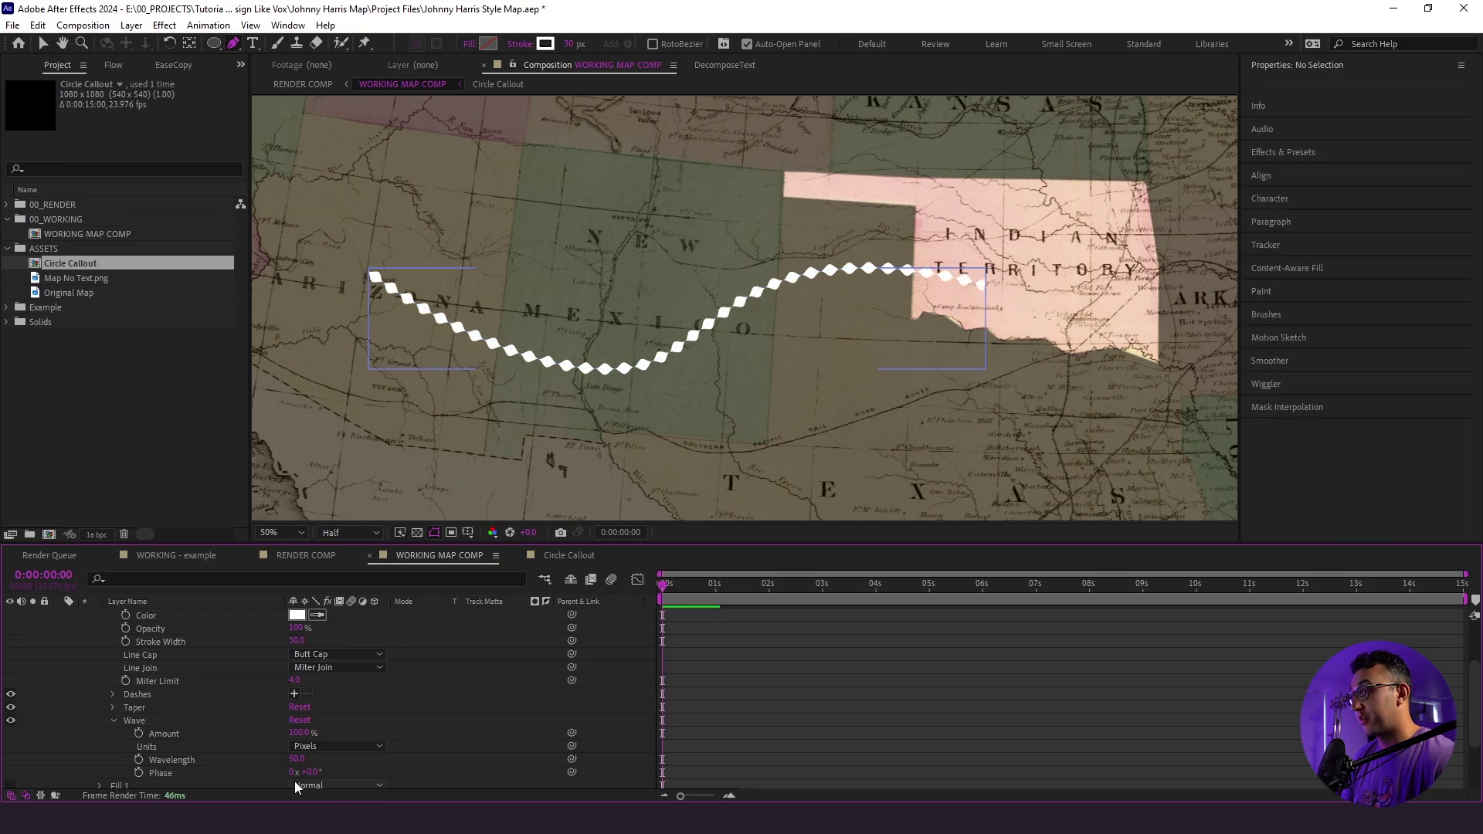
Keyframe the AZ stroke's Wave Phase at 0° at the start and at a negative angle at 1 second
{"action": "left_click", "coordinate": [136, 785]}
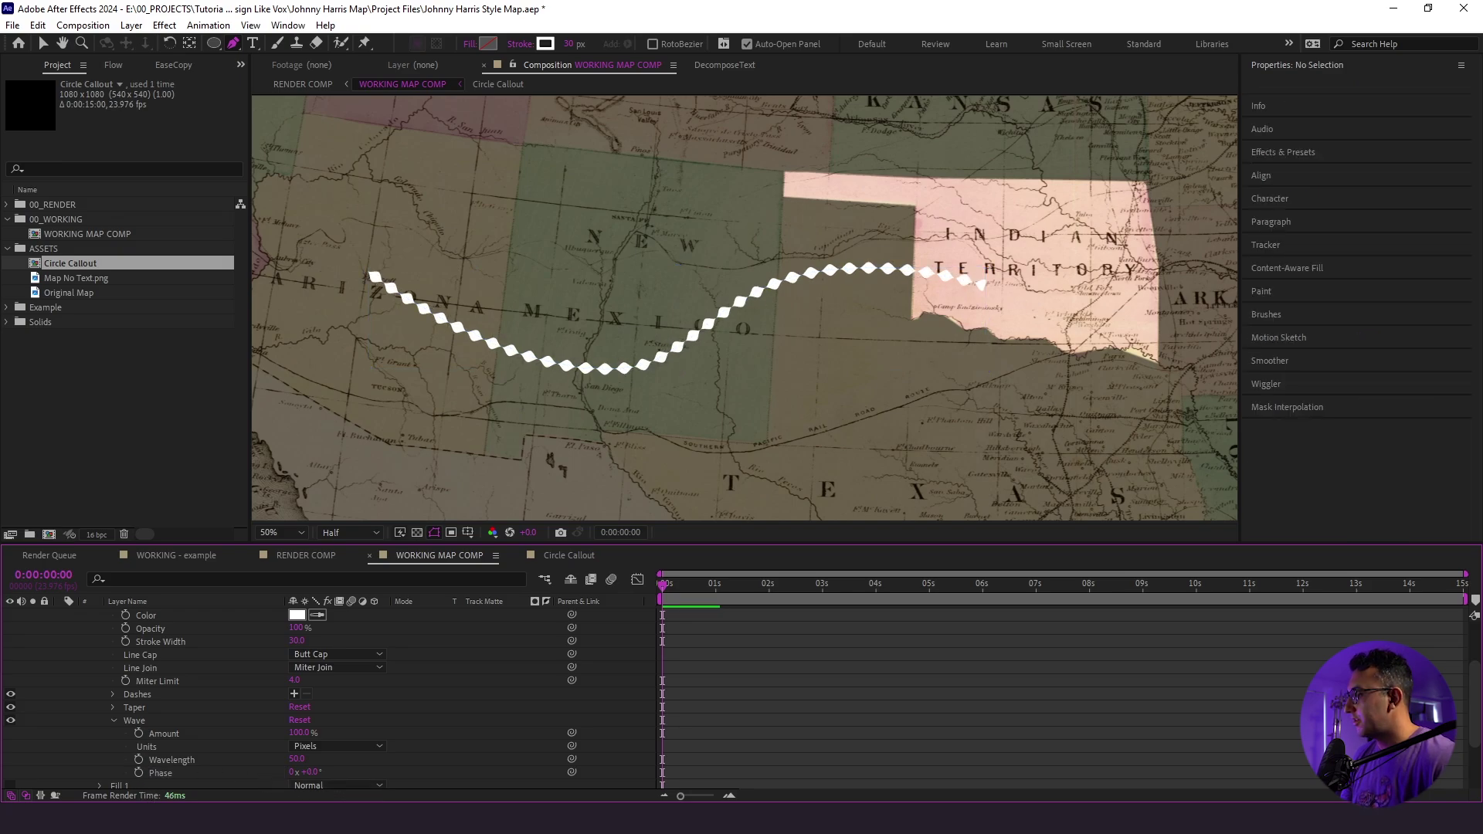
{"action": "left_click", "coordinate": [137, 773]}
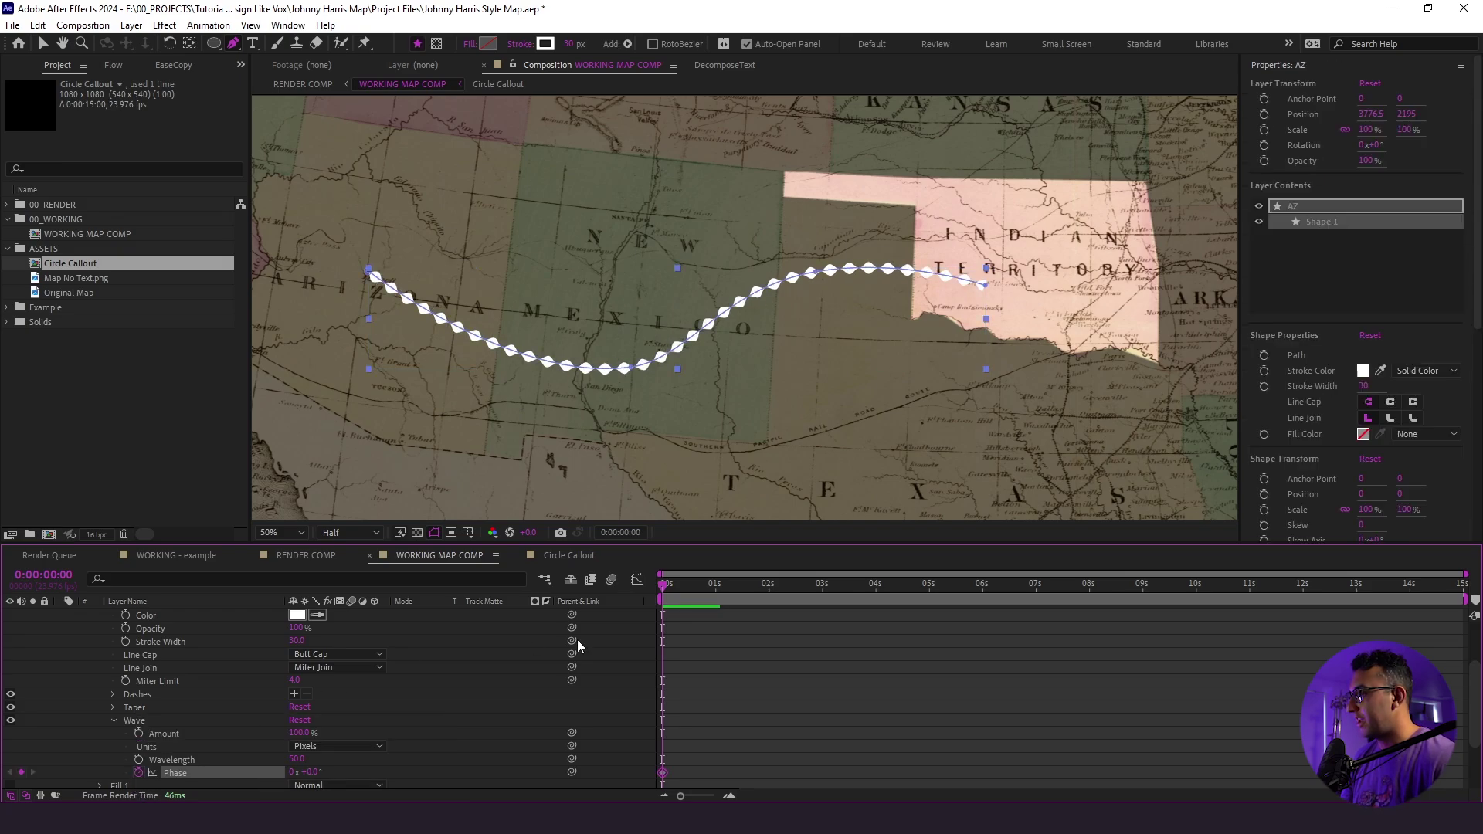
{"action": "left_click", "coordinate": [716, 584]}
{"action": "left_click", "coordinate": [309, 772]}
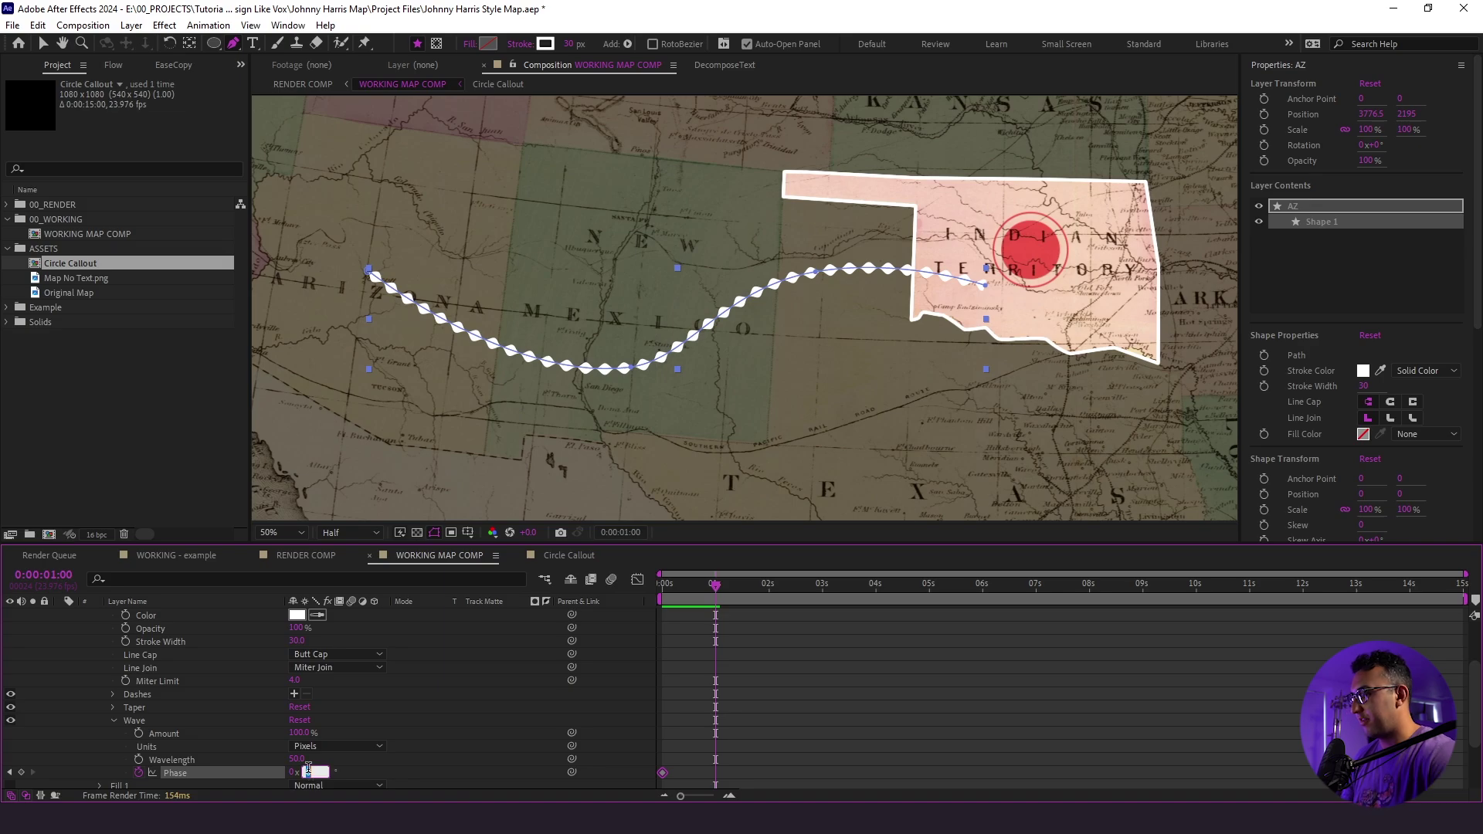
{"action": "key", "text": "Return"}
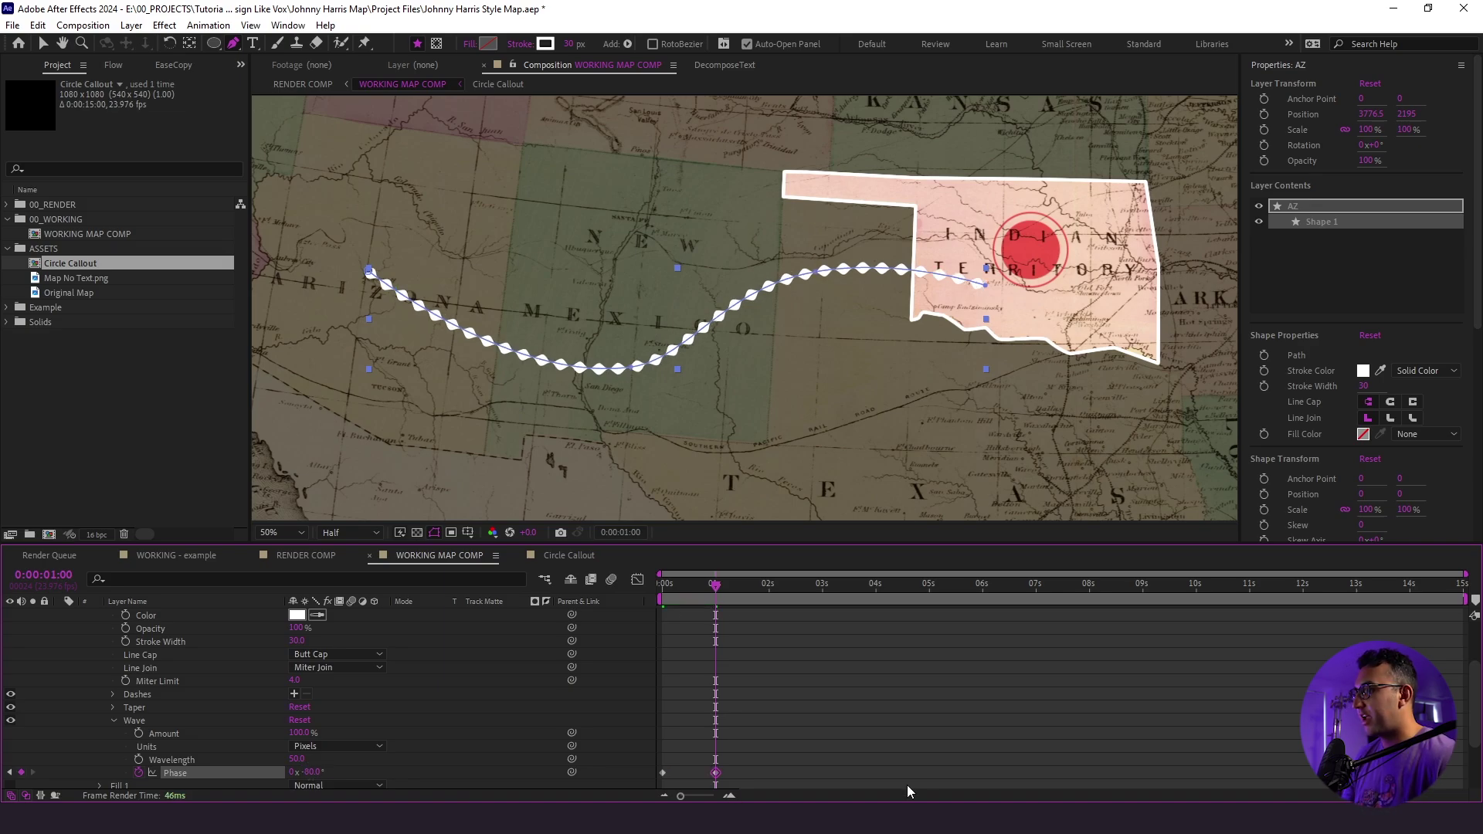
Move the second Phase keyframe to the end of the composition at 15 seconds and preview the moving path from the start
{"action": "left_click_drag", "start_coordinate": [715, 773], "coordinate": [1407, 720]}
{"action": "left_click", "coordinate": [1451, 734]}
{"action": "left_click_drag", "start_coordinate": [742, 584], "coordinate": [628, 630]}
{"action": "key", "text": "space"}
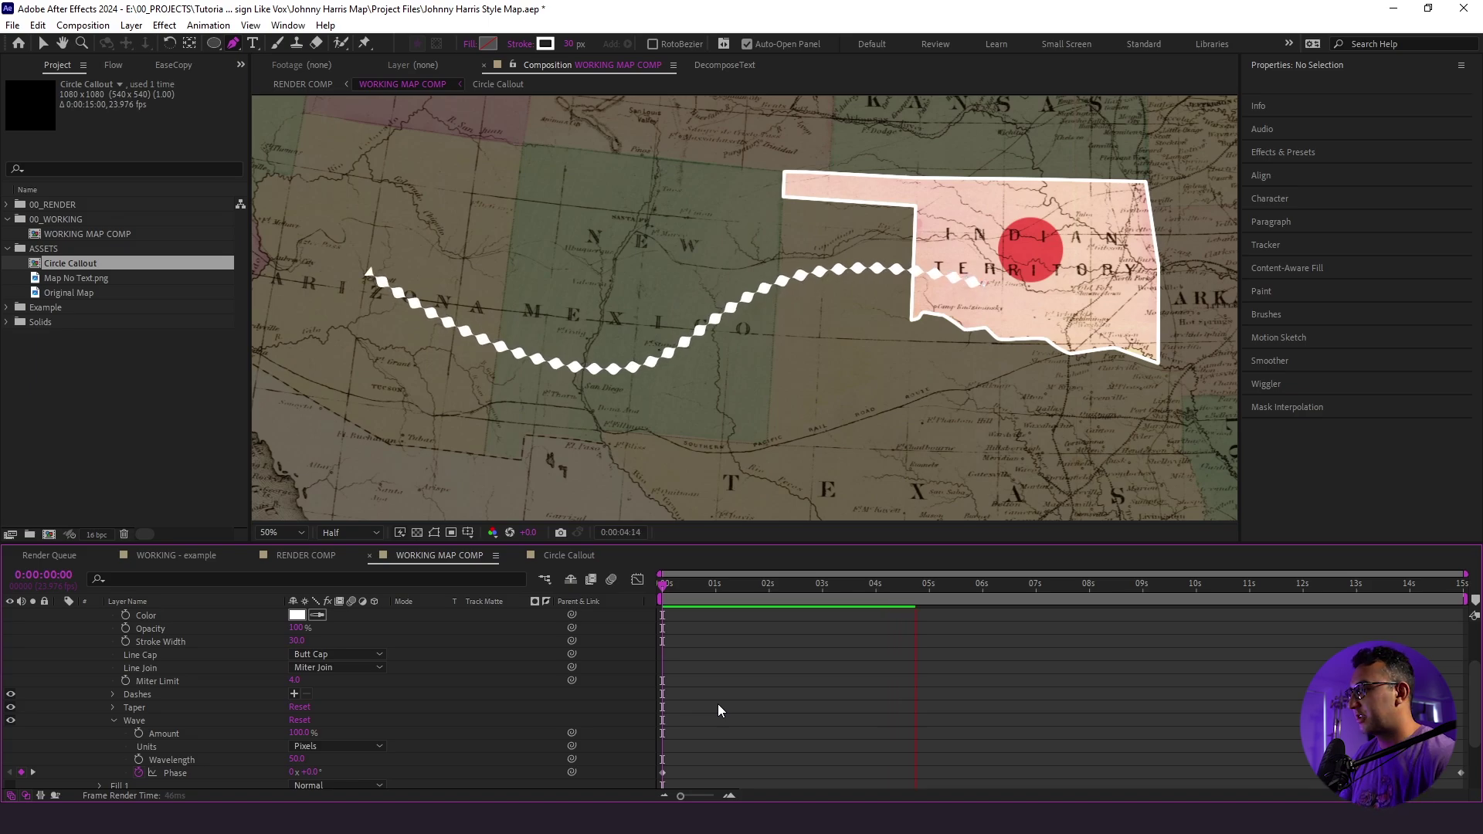
{"action": "left_click", "coordinate": [699, 584]}
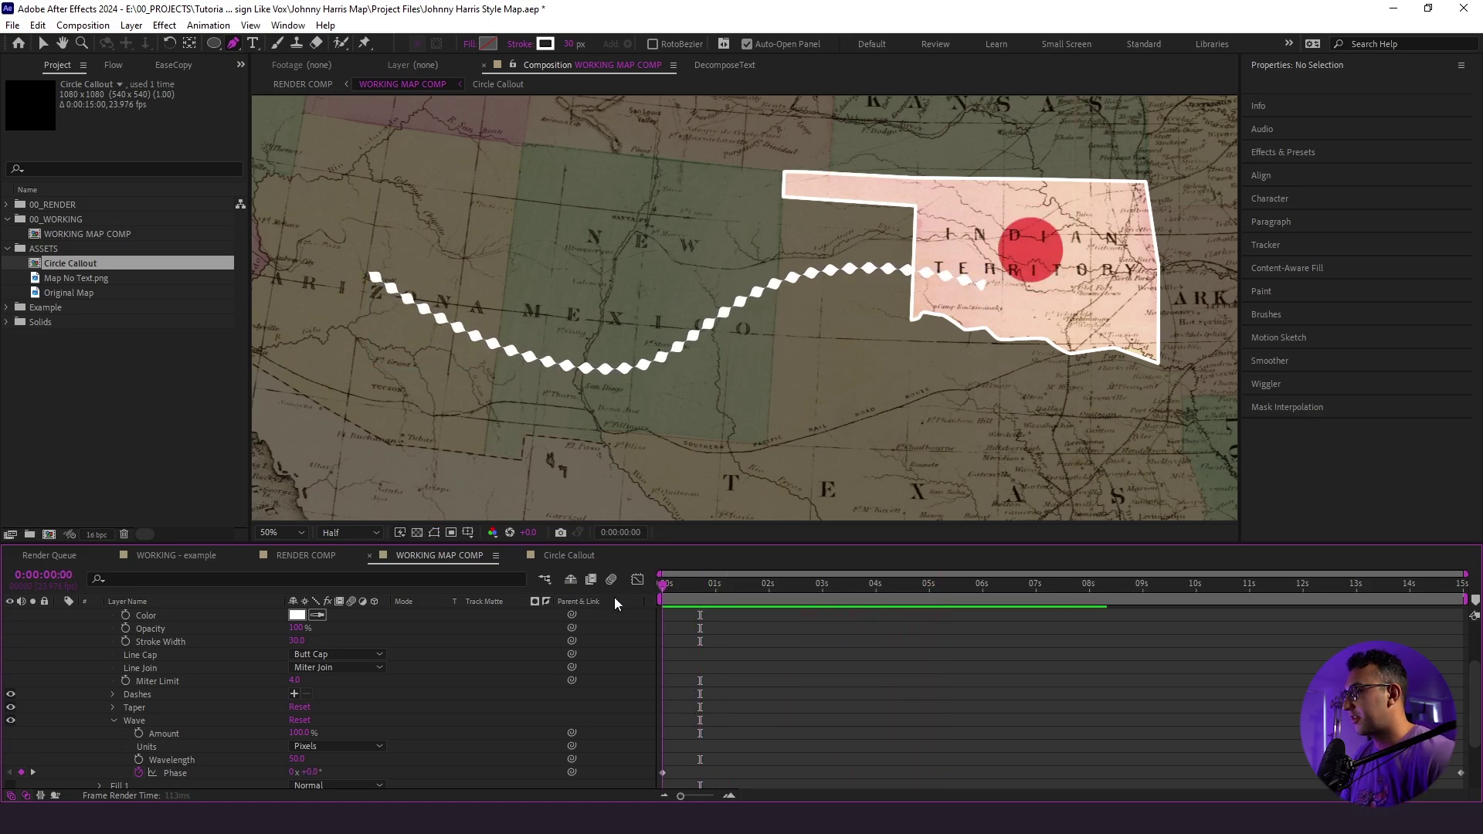
{"action": "key", "text": "Home"}
{"action": "key", "text": "space"}
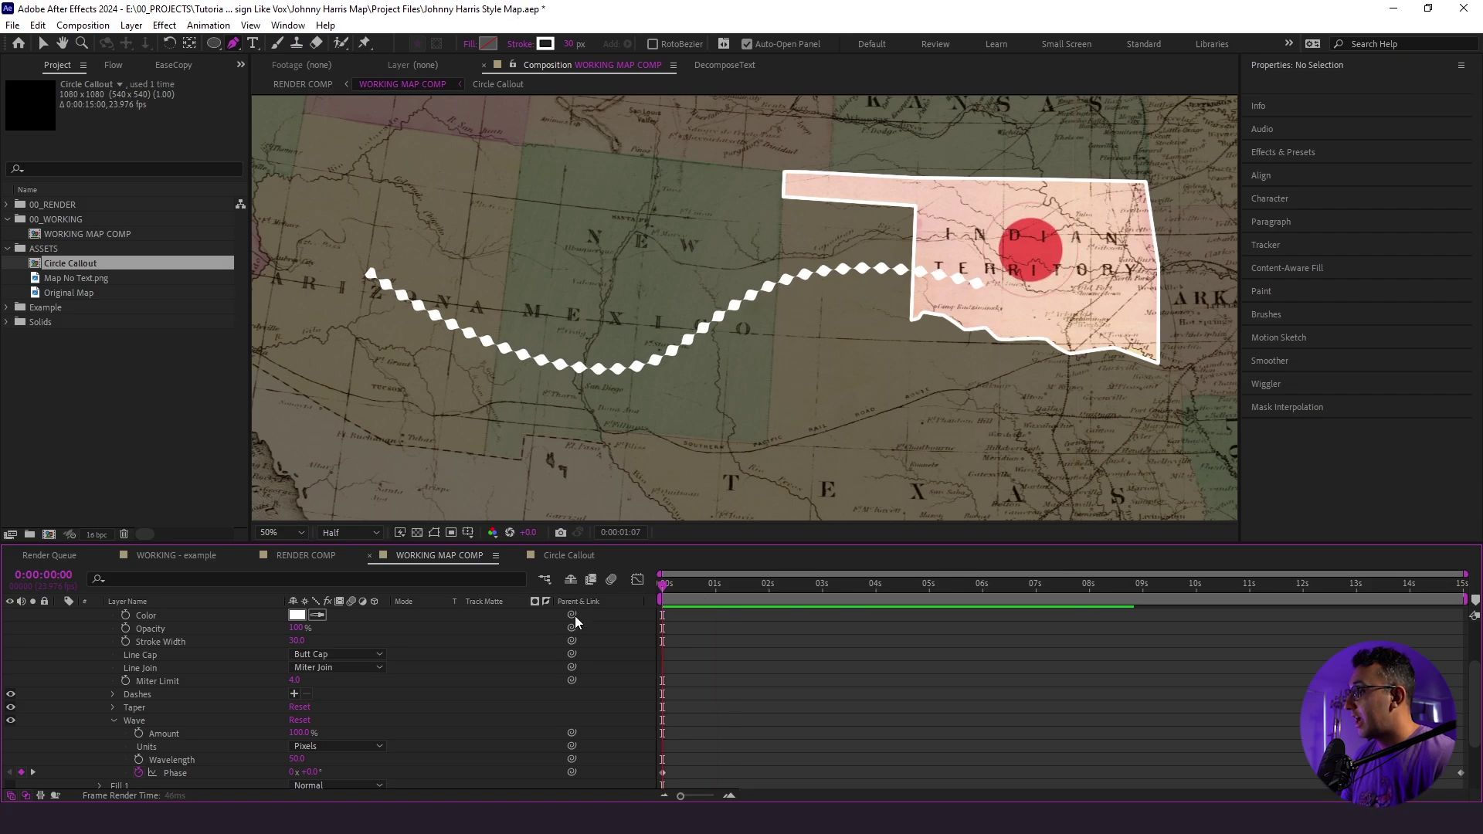
Add Trim Paths to the AZ layer's contents and expand its properties
{"action": "scroll", "coordinate": [210, 701], "scroll_direction": "up", "scroll_amount": 2}
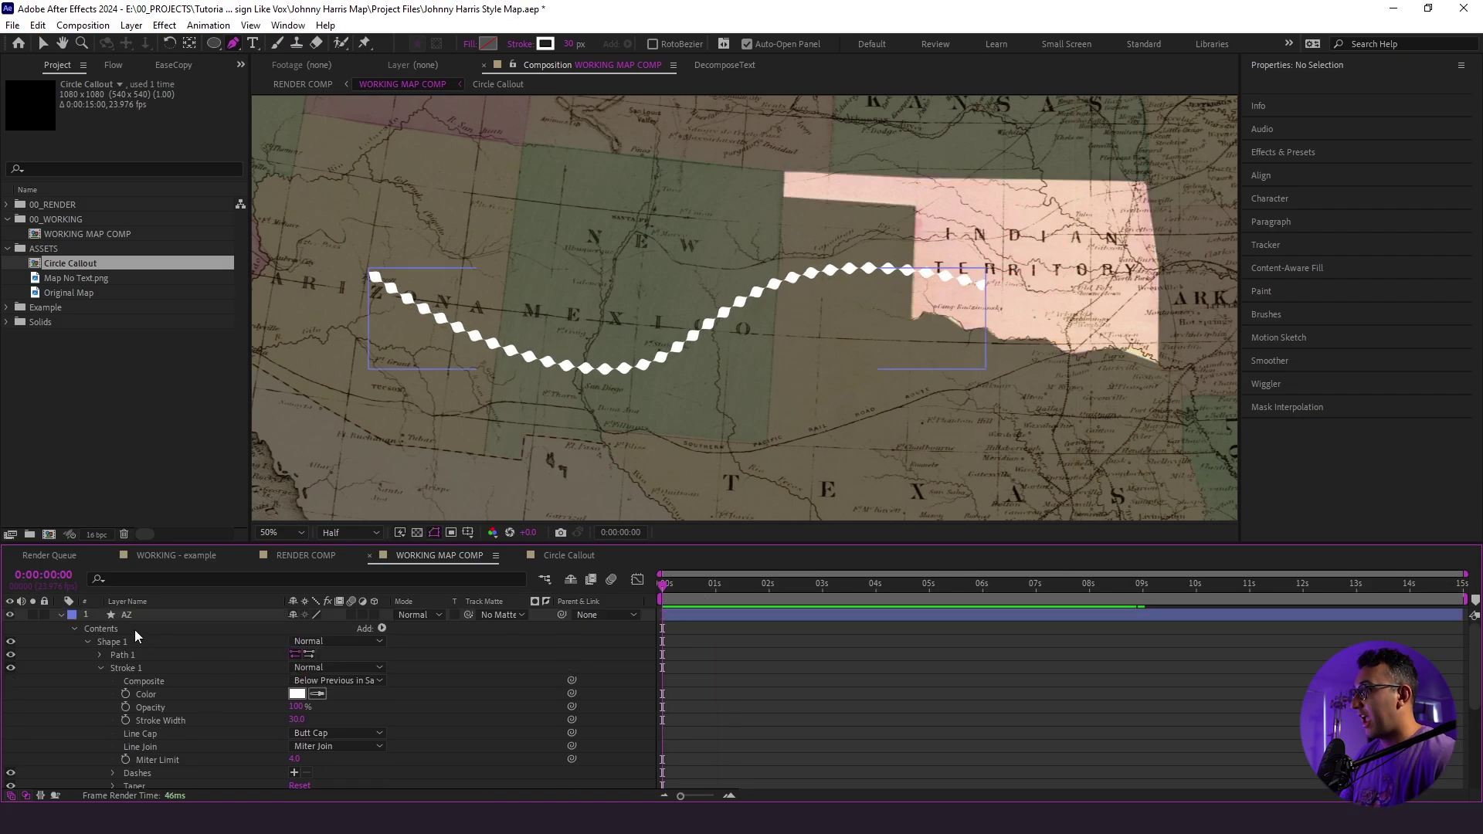
{"action": "left_click", "coordinate": [381, 629]}
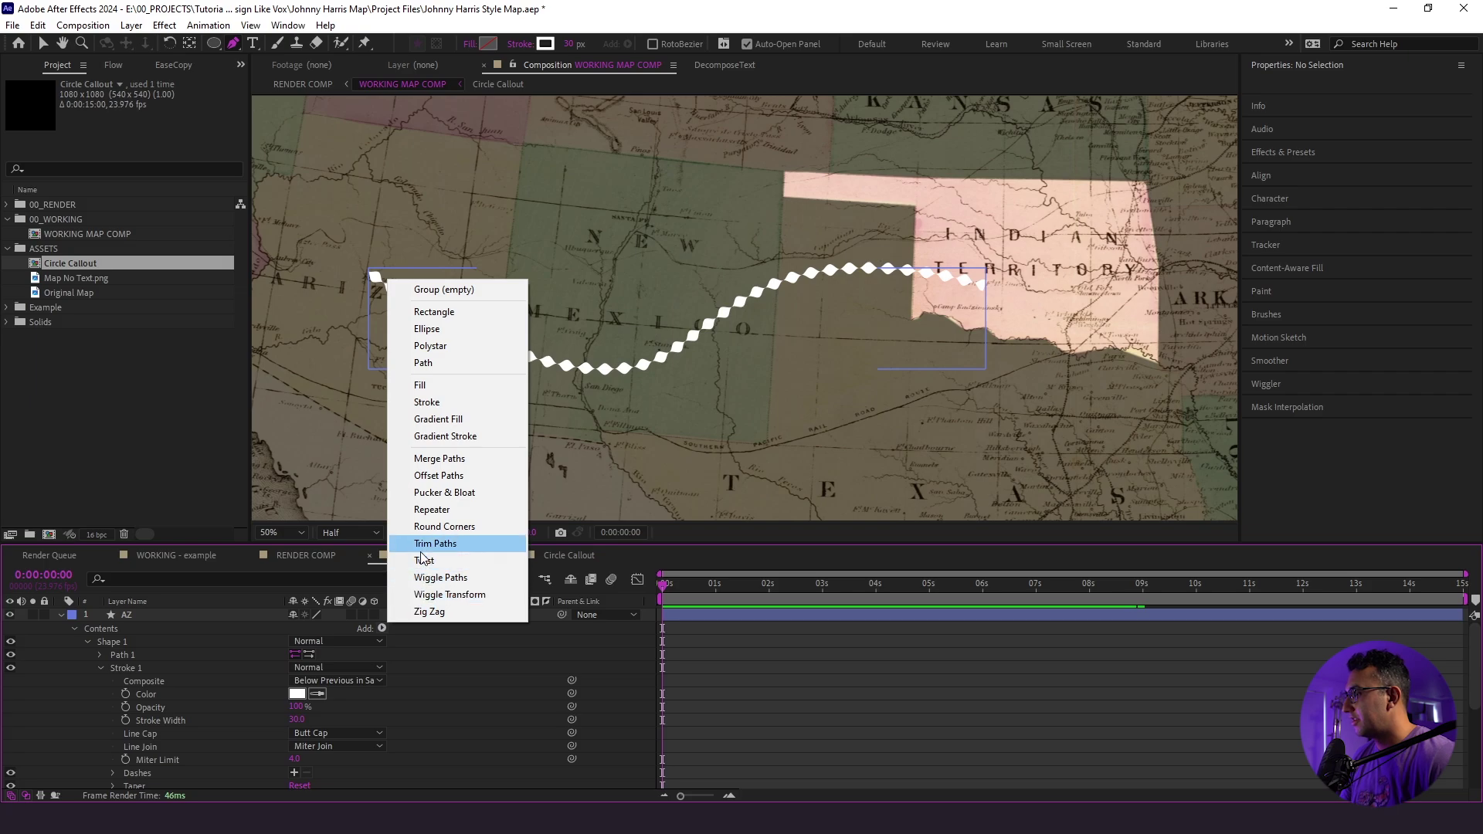
{"action": "left_click", "coordinate": [420, 548]}
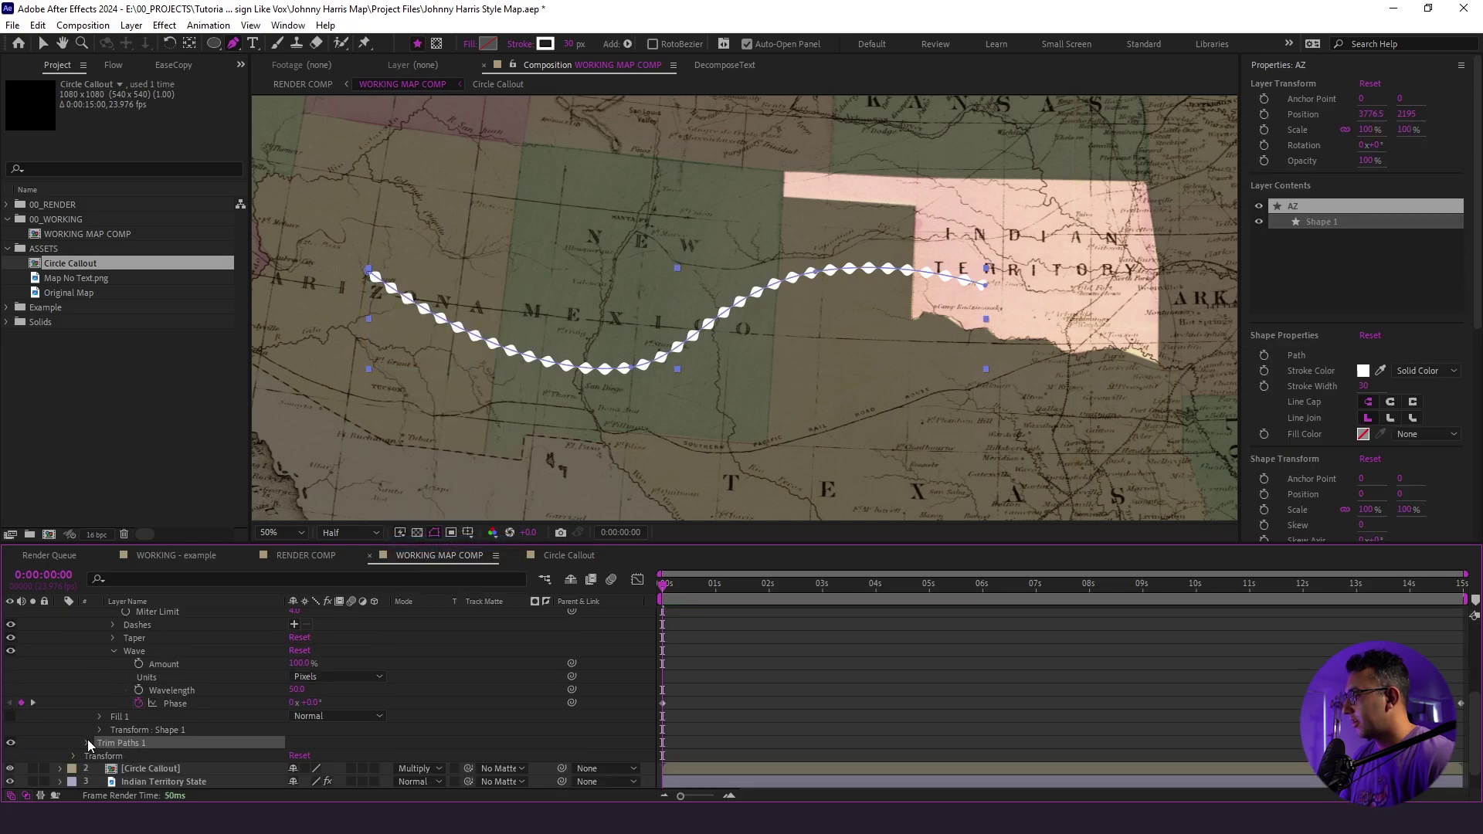
{"action": "left_click", "coordinate": [87, 741]}
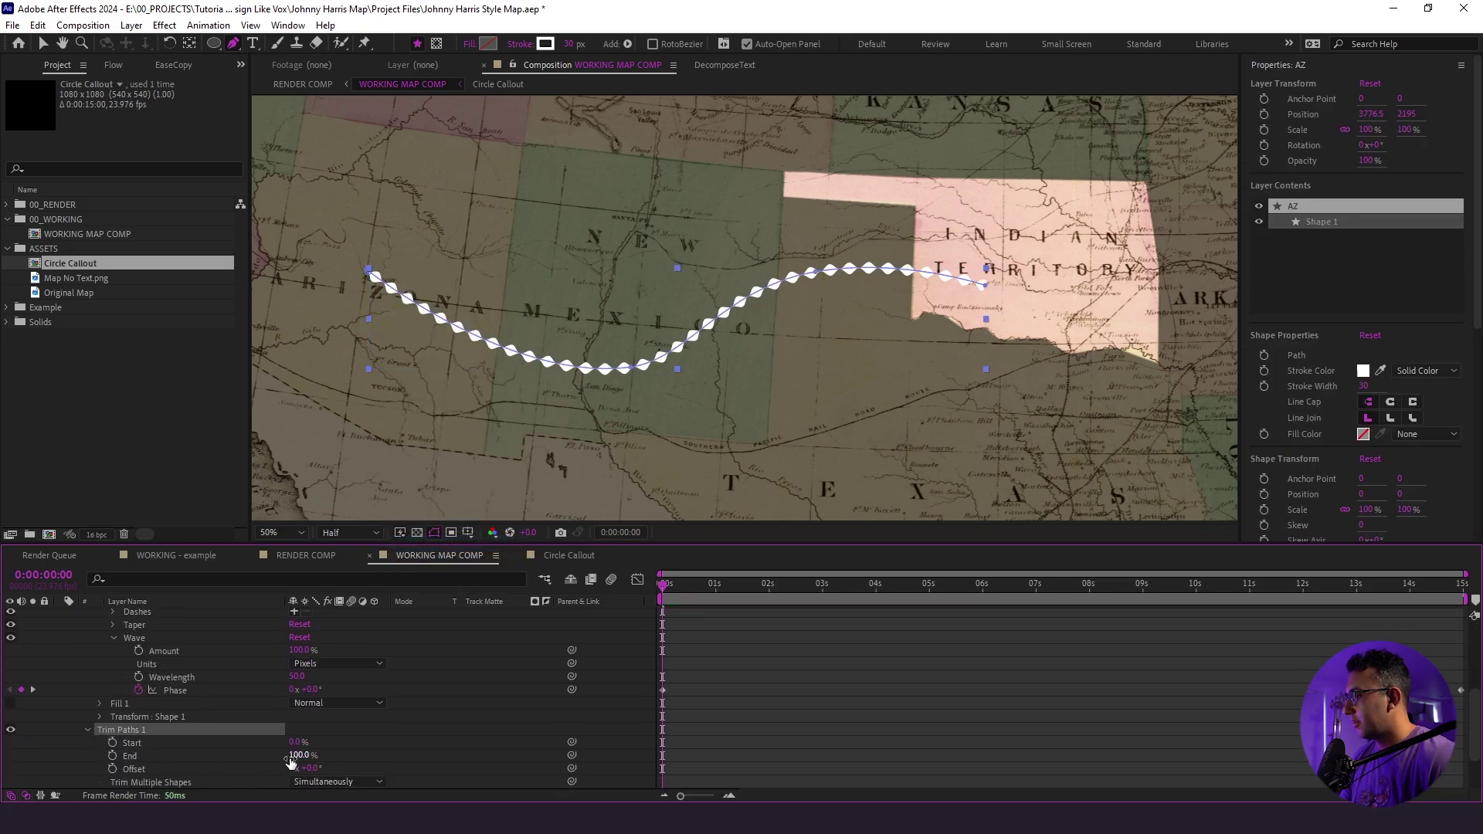
Keyframe the AZ layer's Trim Paths End at 0% at the start and 100% at 1 second, and preview the path drawing on
{"action": "type", "text": "0"}
{"action": "key", "text": "Return"}
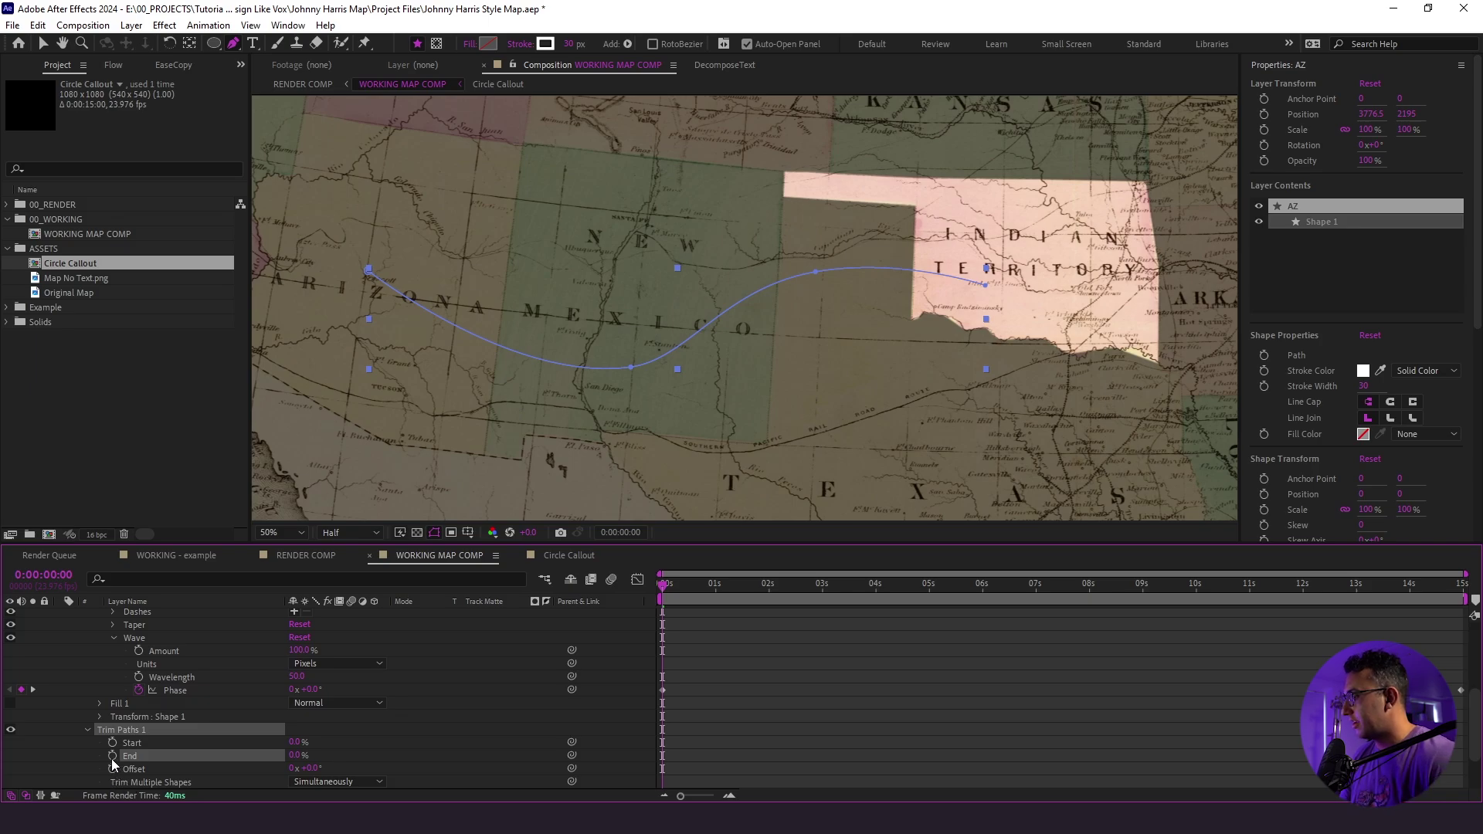
{"action": "left_click_drag", "start_coordinate": [706, 591], "coordinate": [715, 591]}
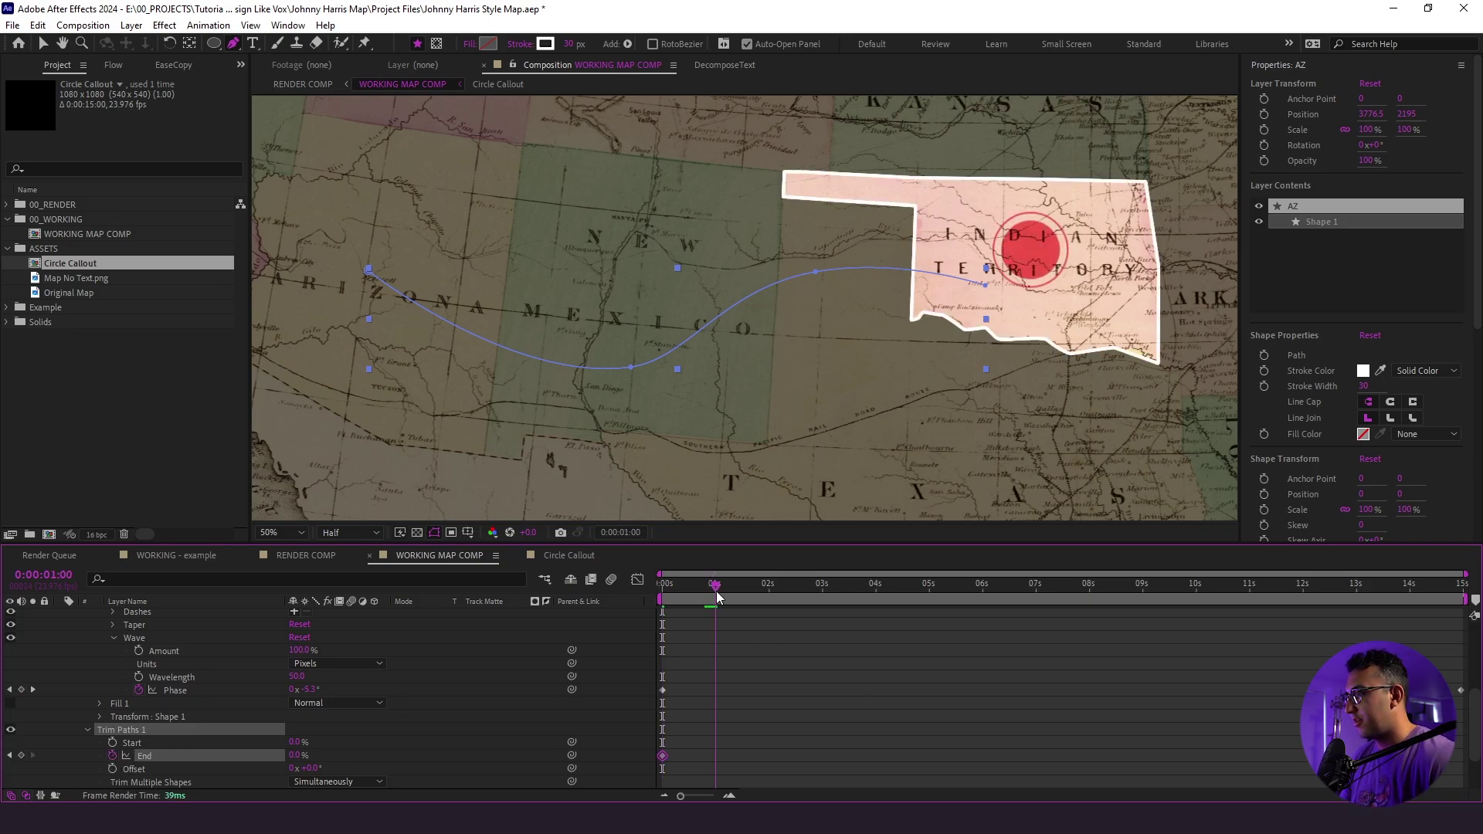
{"action": "left_click_drag", "start_coordinate": [296, 754], "coordinate": [569, 753]}
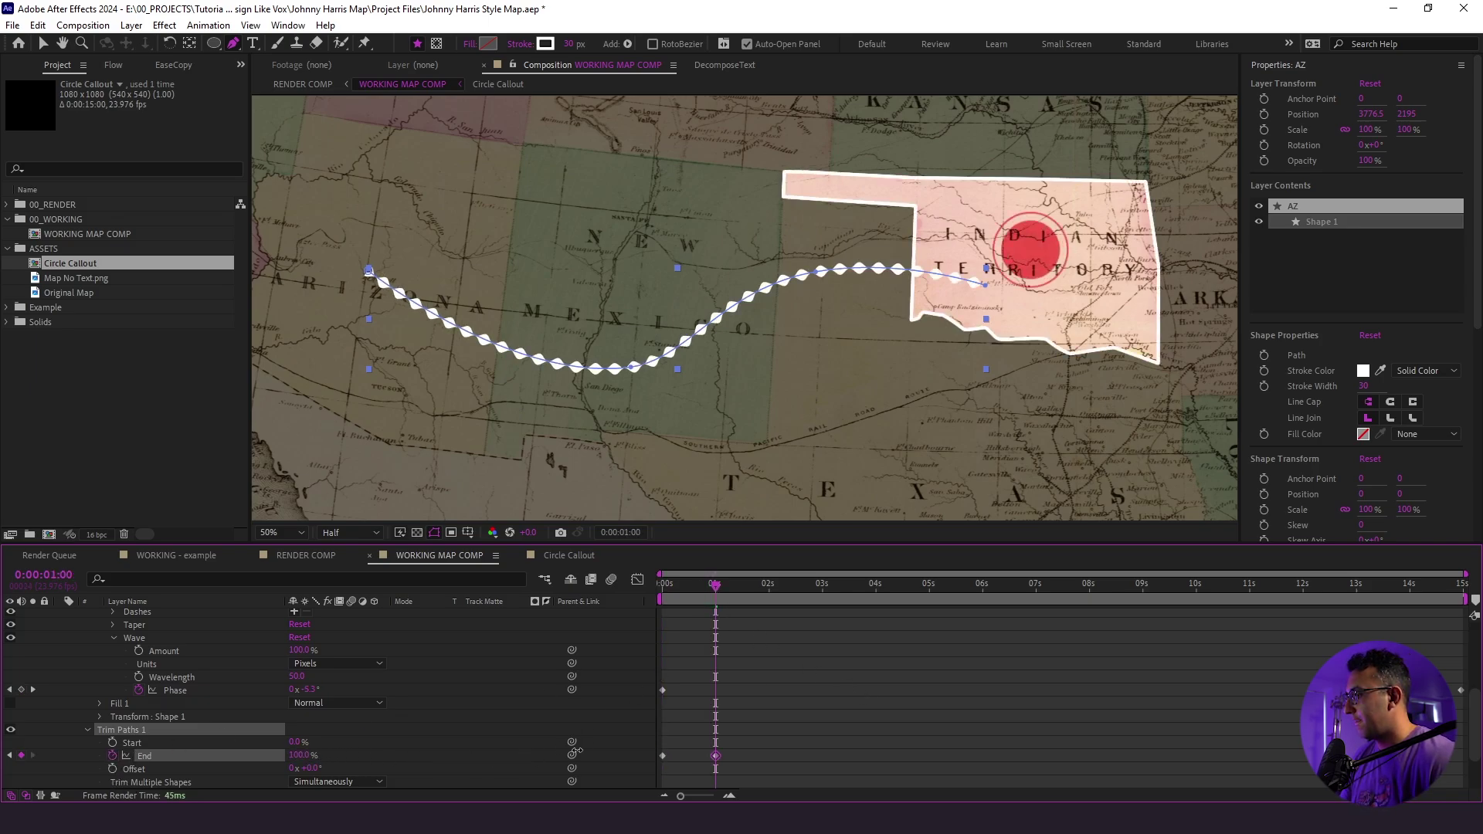
{"action": "left_click", "coordinate": [790, 747]}
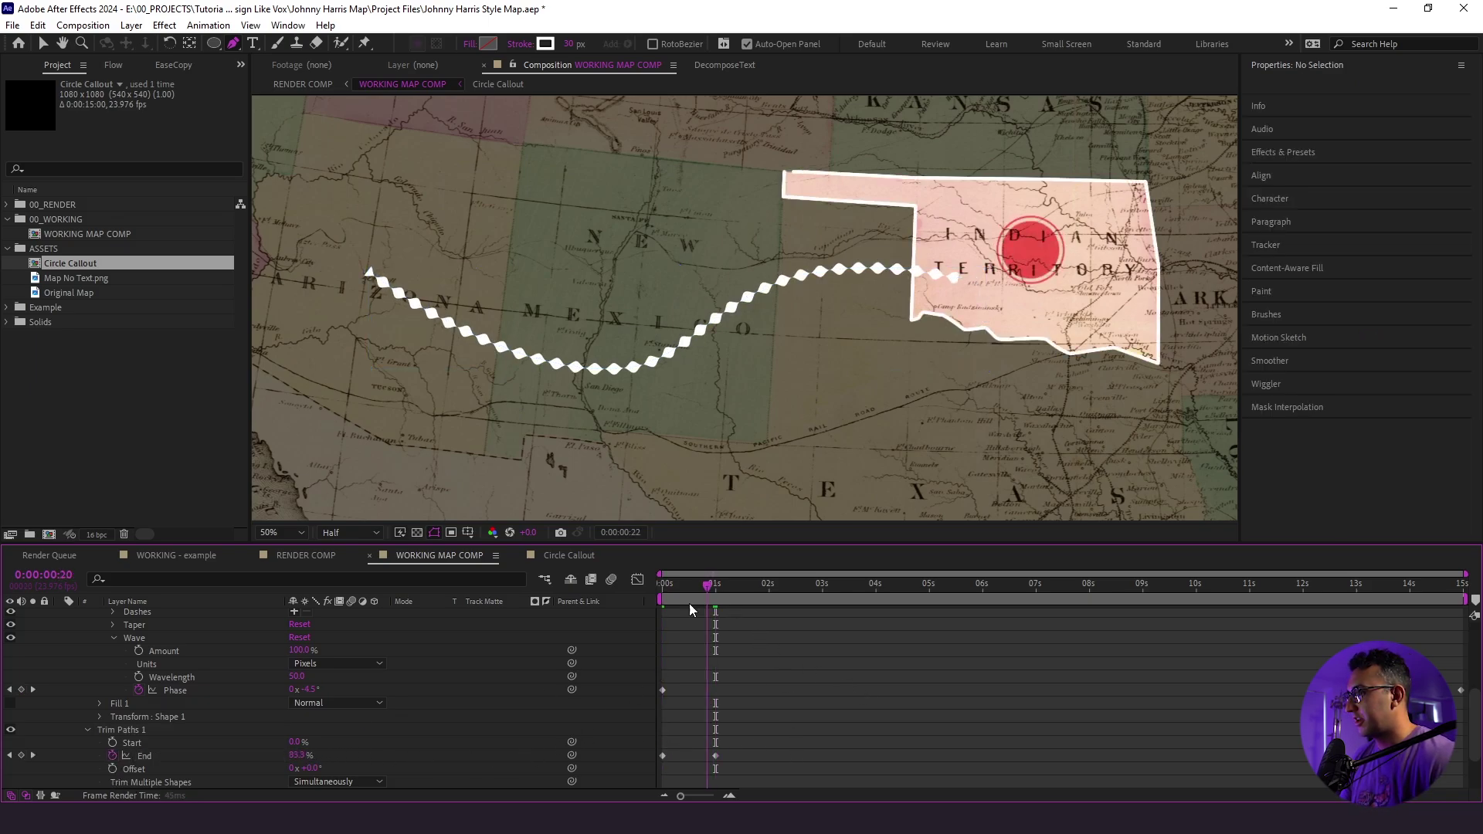
{"action": "key", "text": "Home"}
{"action": "key", "text": "space"}
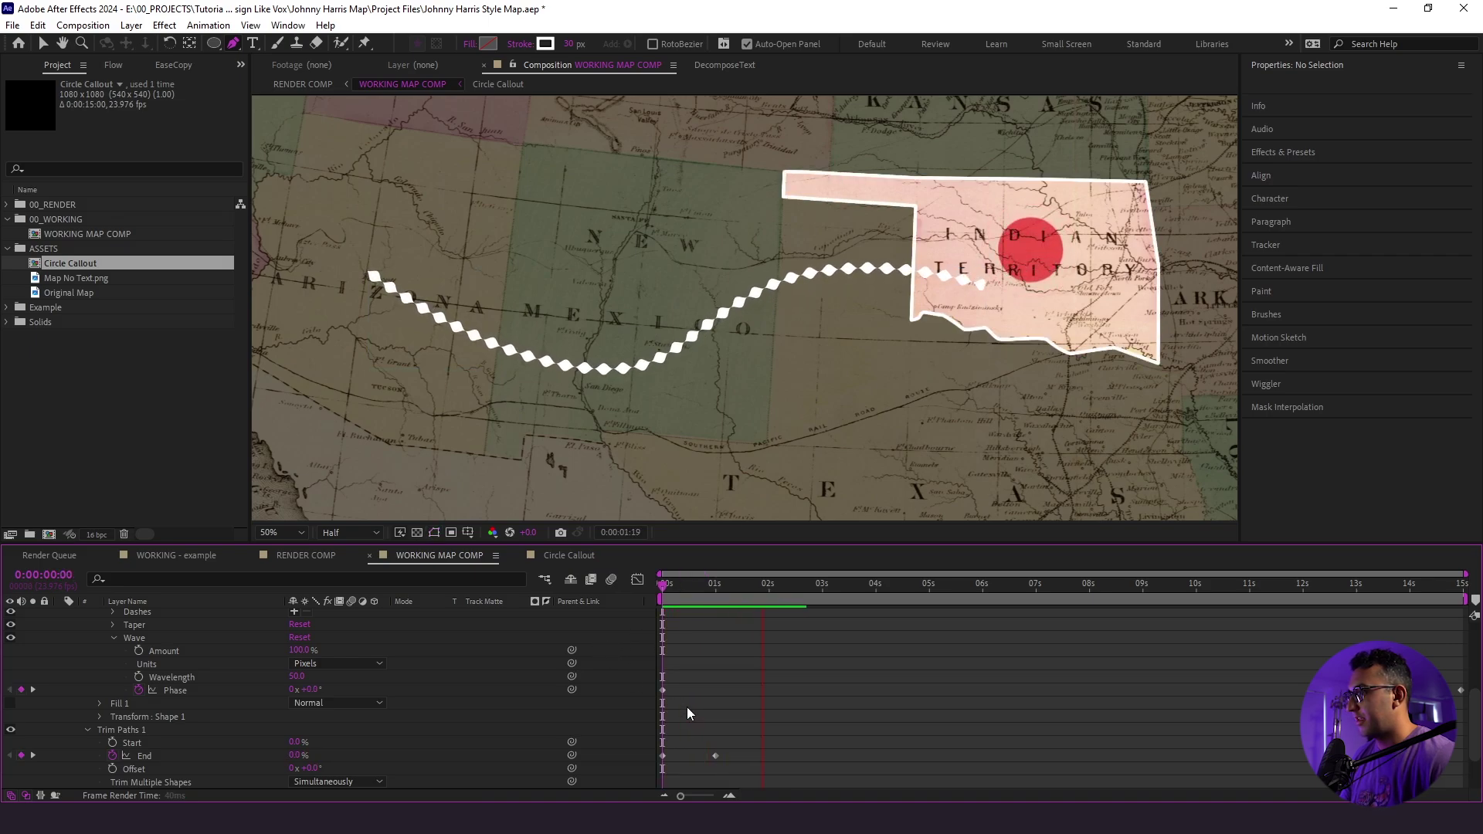
{"action": "key", "text": "space"}
Apply Easy Ease to both Trim Paths End keyframes, adjust their speed curve in the Graph Editor, and preview the result
{"action": "left_click_drag", "start_coordinate": [734, 753], "coordinate": [650, 766]}
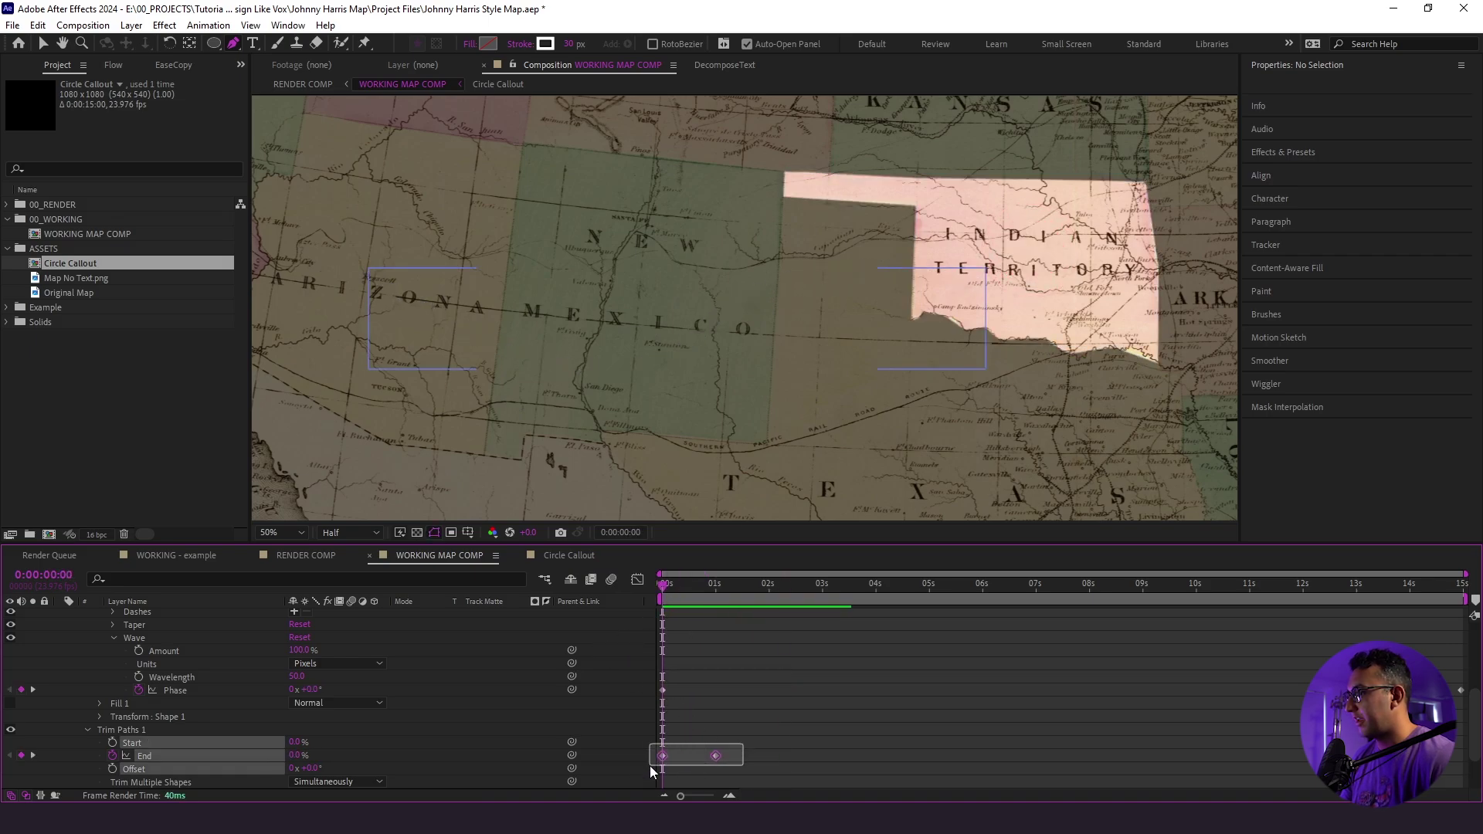
{"action": "key", "text": "F9"}
{"action": "left_click", "coordinate": [637, 579]}
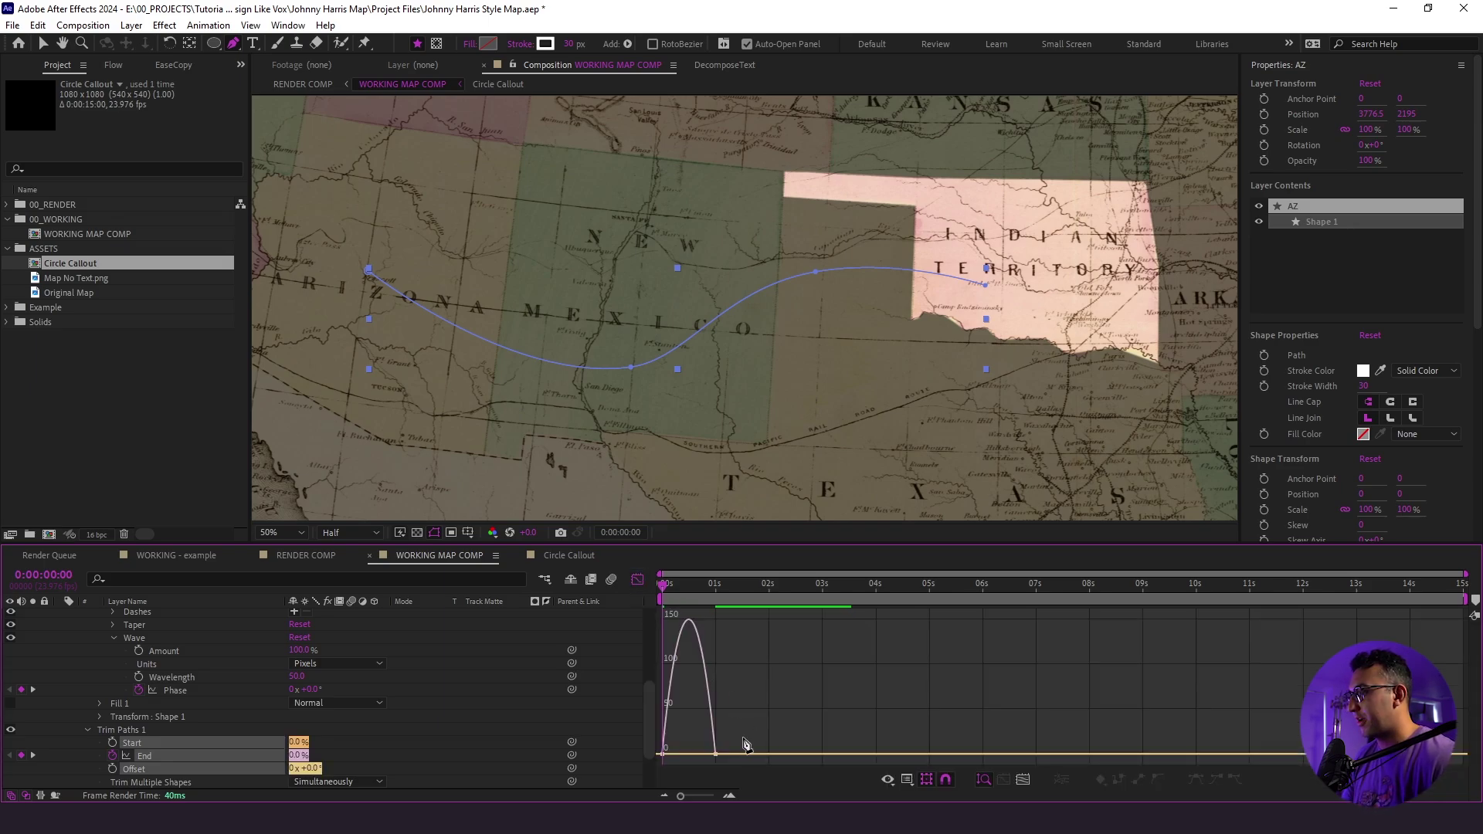
{"action": "left_click", "coordinate": [44, 44]}
{"action": "left_click_drag", "start_coordinate": [736, 726], "coordinate": [668, 754]}
{"action": "key", "text": "shift+F3"}
{"action": "left_click", "coordinate": [831, 674]}
{"action": "key", "text": "space"}
{"action": "key", "text": "space"}
Set the AZ layer's blending mode to Overlay after trying Soft Light, and preview the path from the start
{"action": "scroll", "coordinate": [722, 678], "scroll_direction": "up", "scroll_amount": 4}
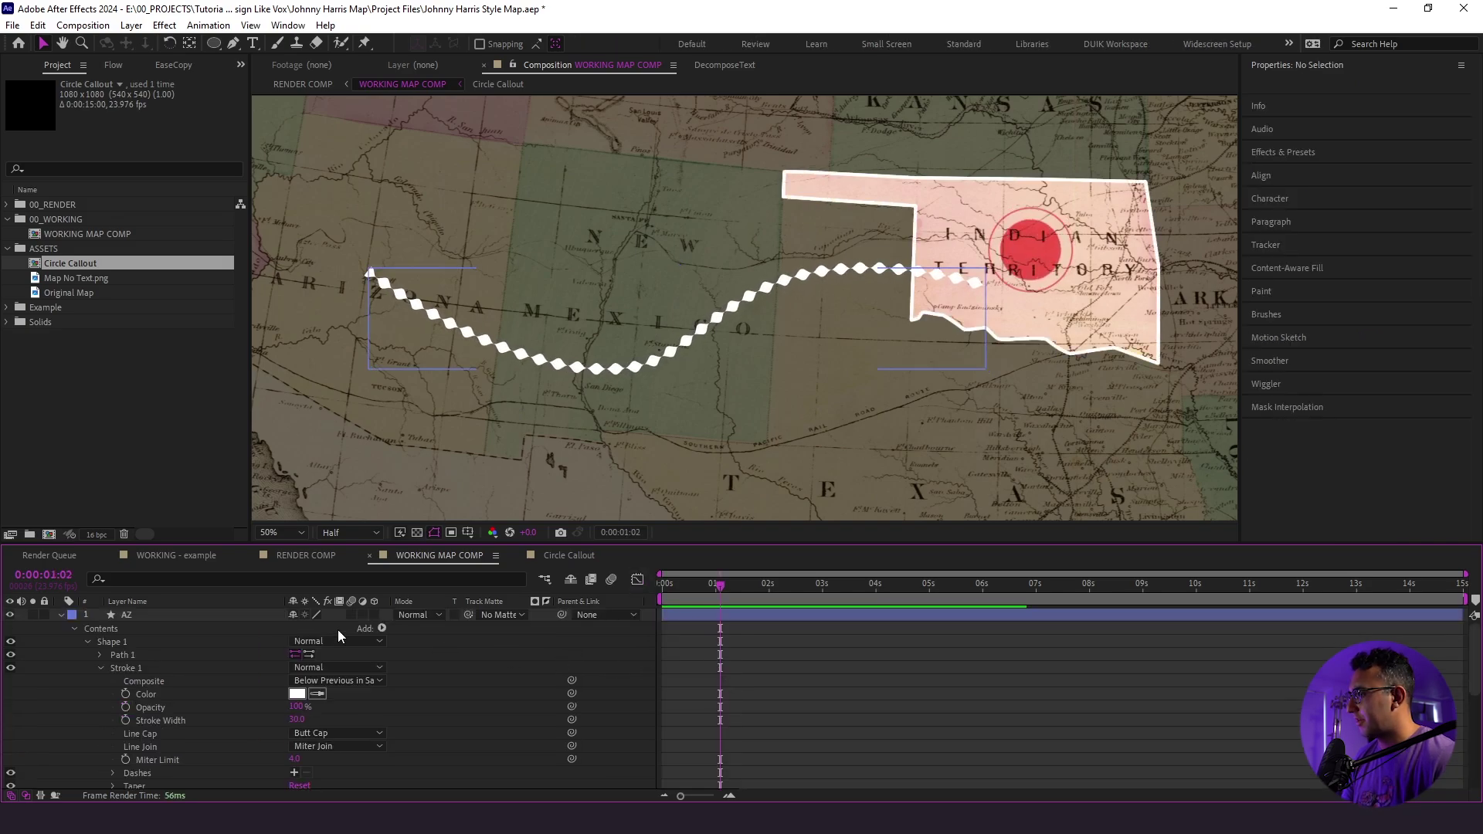
{"action": "left_click", "coordinate": [247, 618]}
{"action": "left_click", "coordinate": [400, 616]}
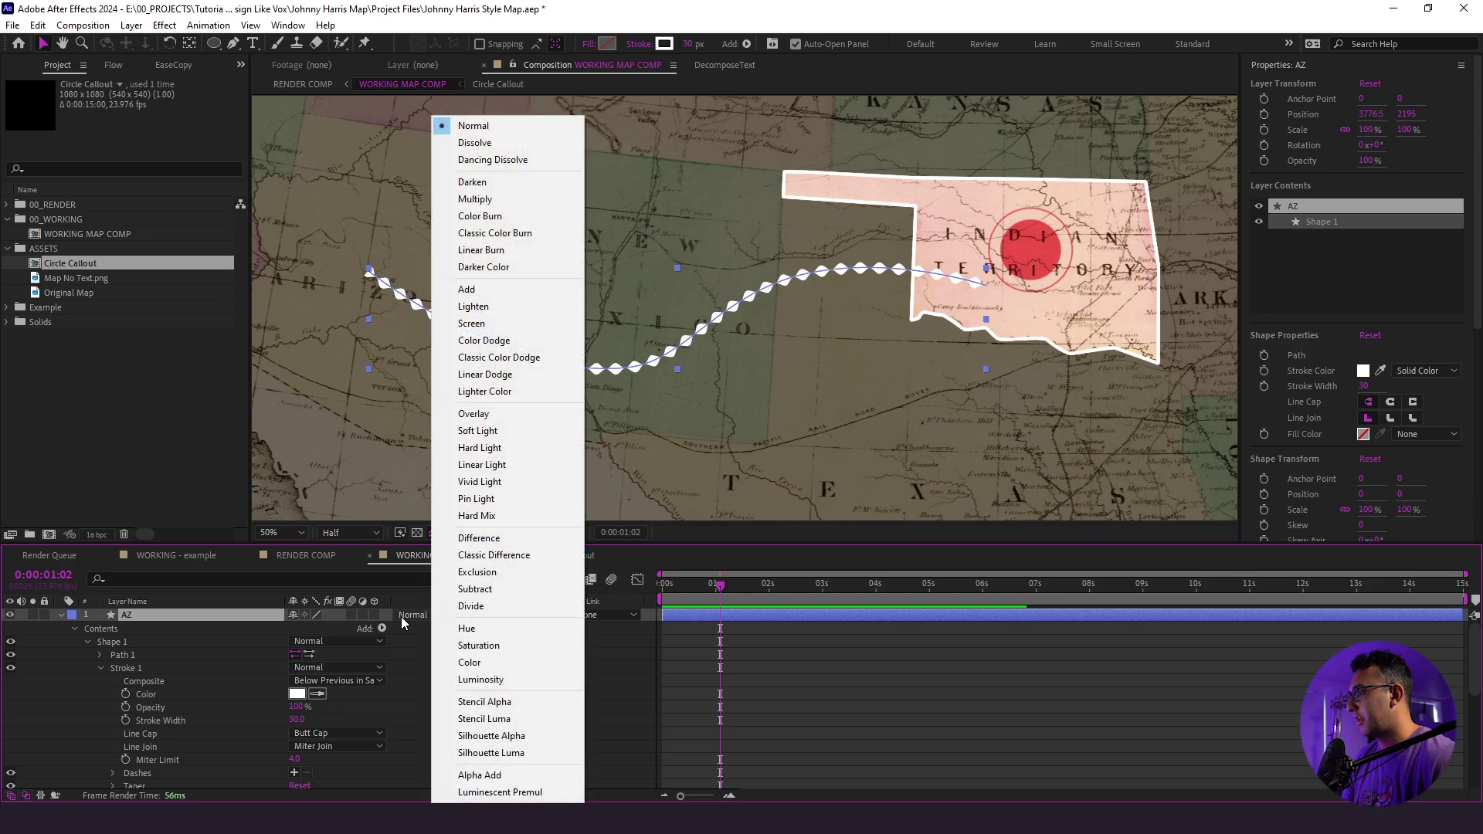
{"action": "left_click", "coordinate": [477, 430]}
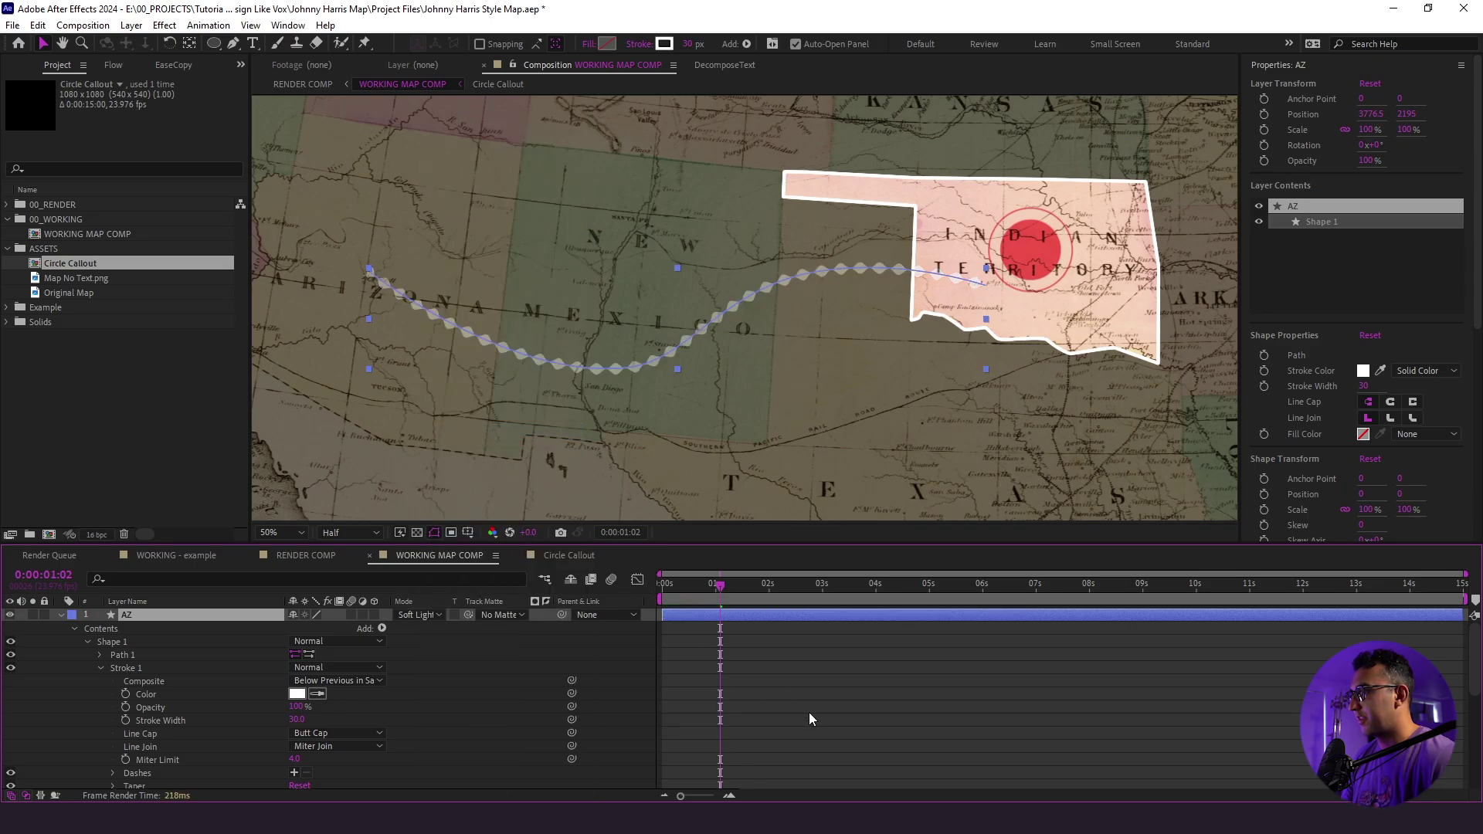
{"action": "key", "text": "shift+equal"}
{"action": "key", "text": "shift+minus"}
{"action": "key", "text": "shift+minus"}
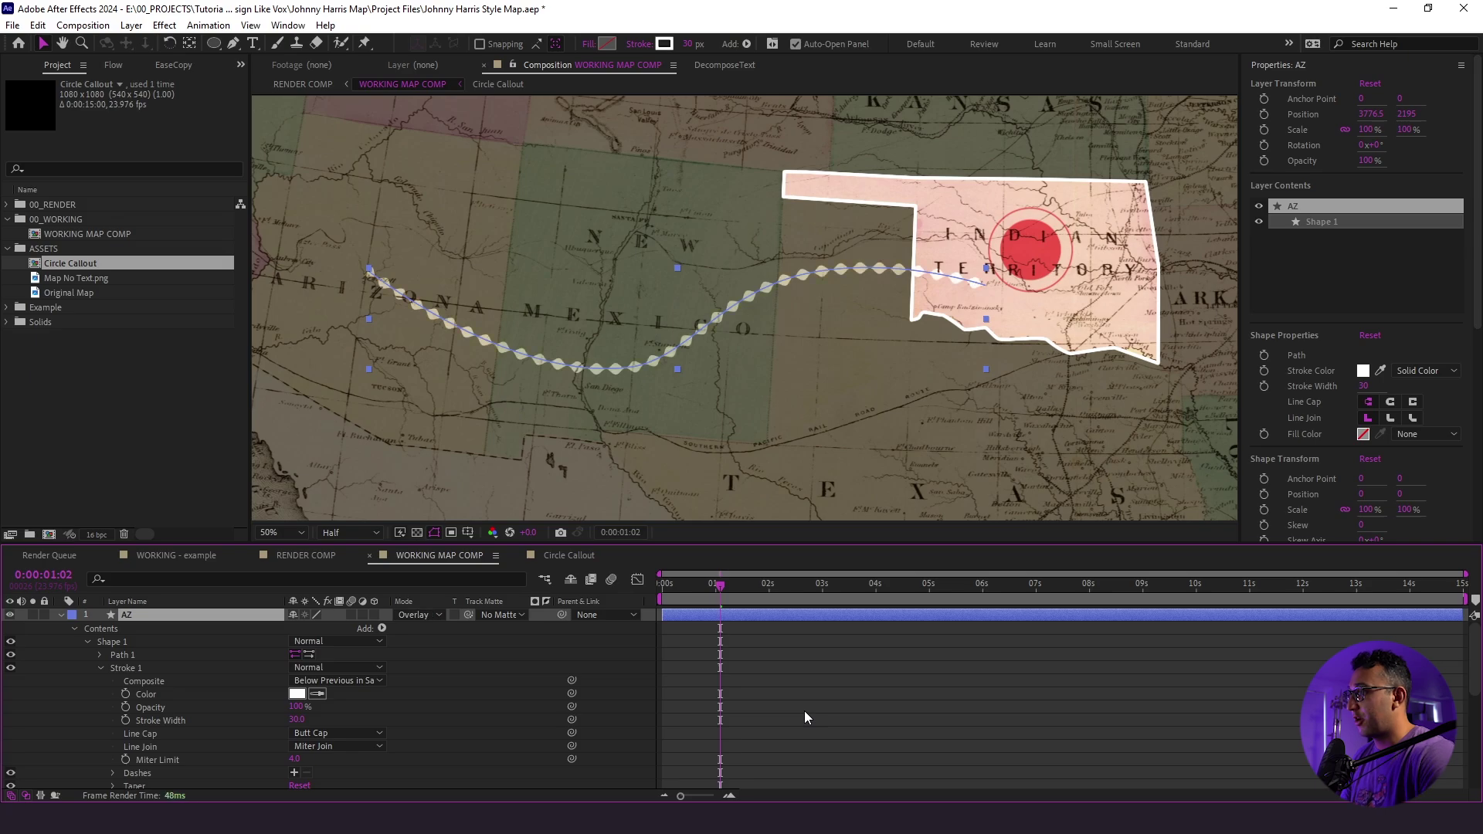
{"action": "left_click", "coordinate": [804, 710]}
{"action": "key", "text": "space"}
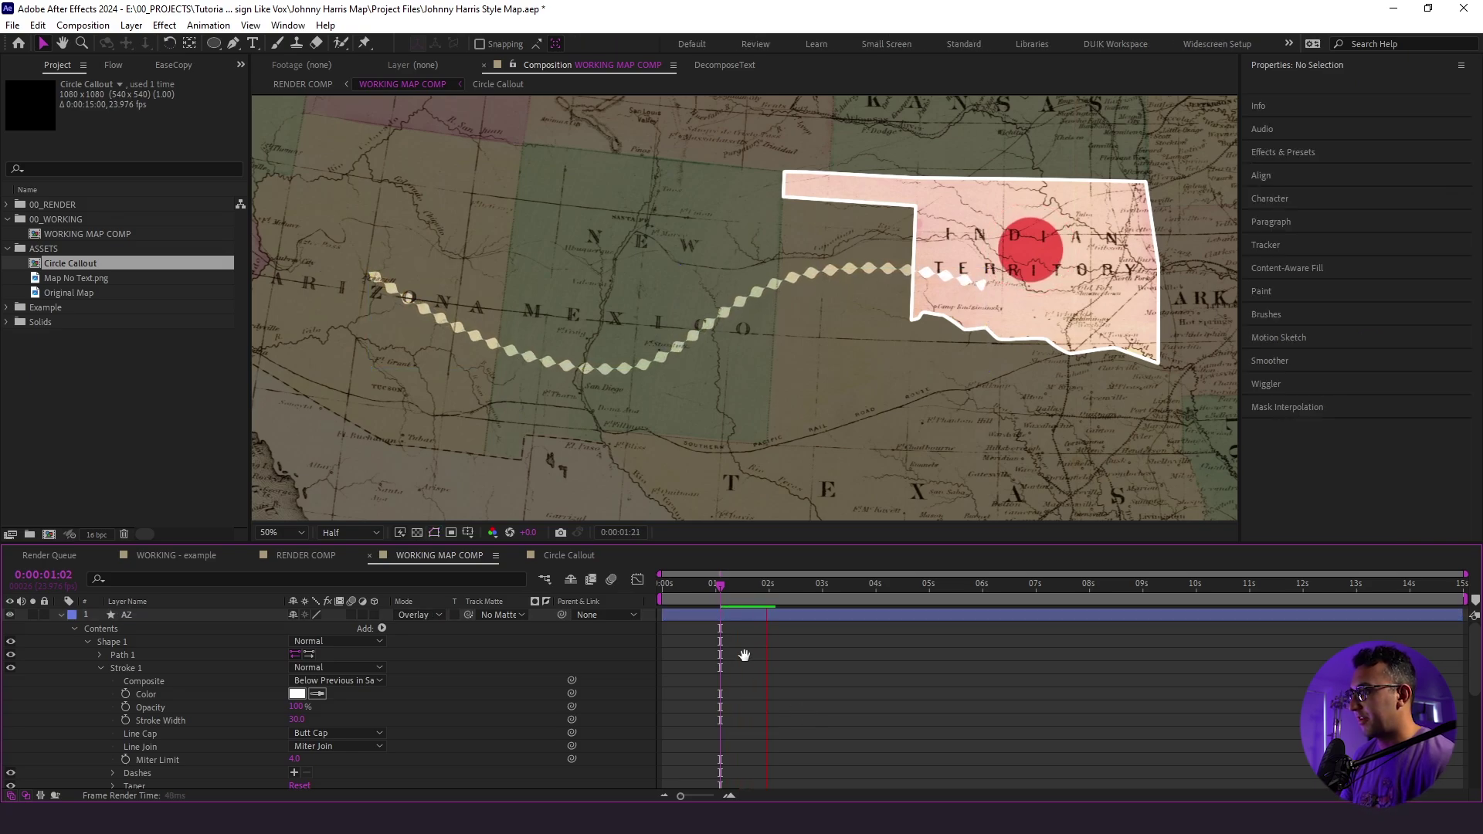
{"action": "left_click_drag", "start_coordinate": [718, 587], "coordinate": [623, 609]}
{"action": "key", "text": "space"}
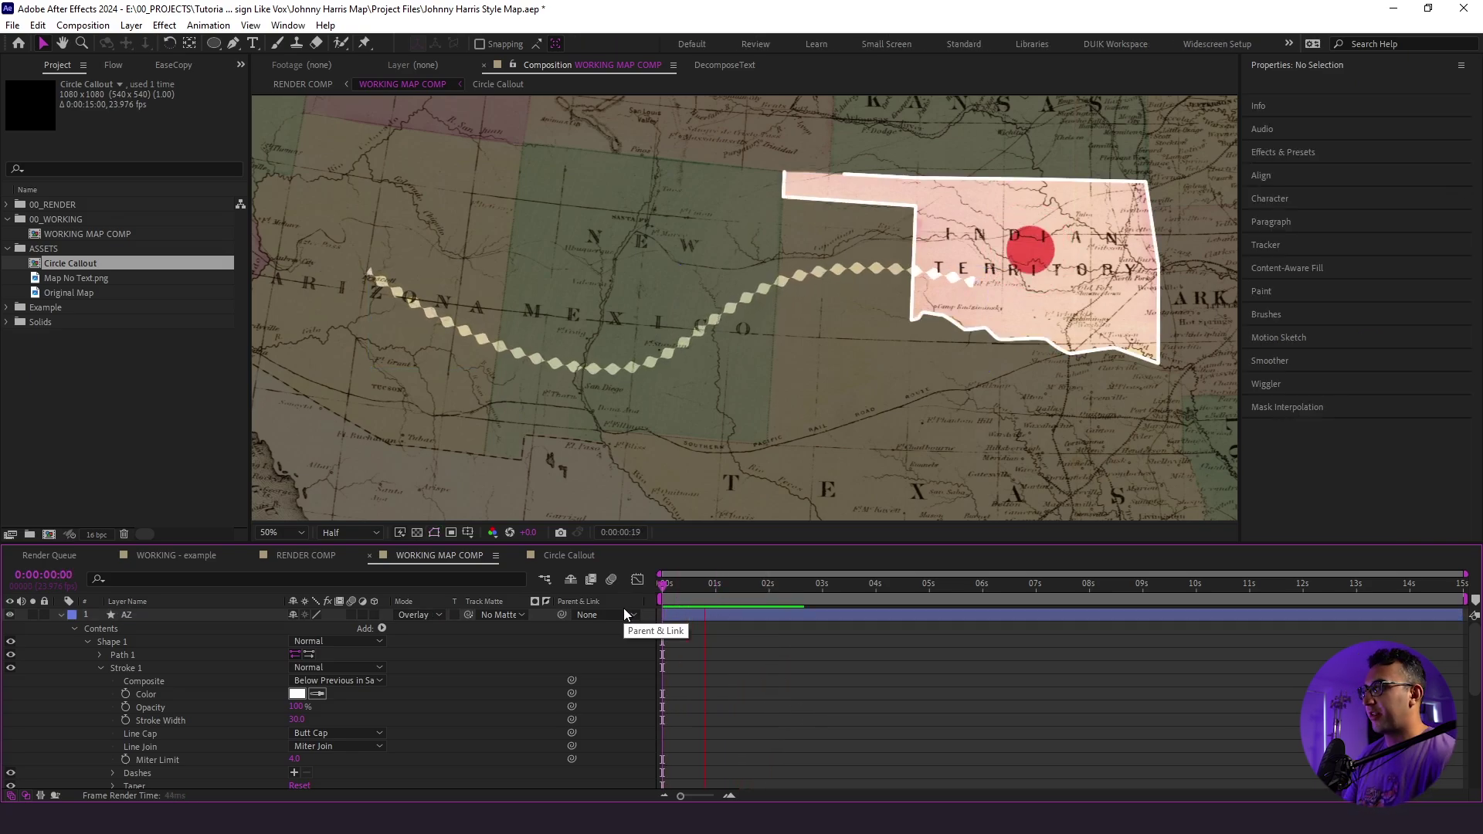
{"action": "key", "text": "space"}
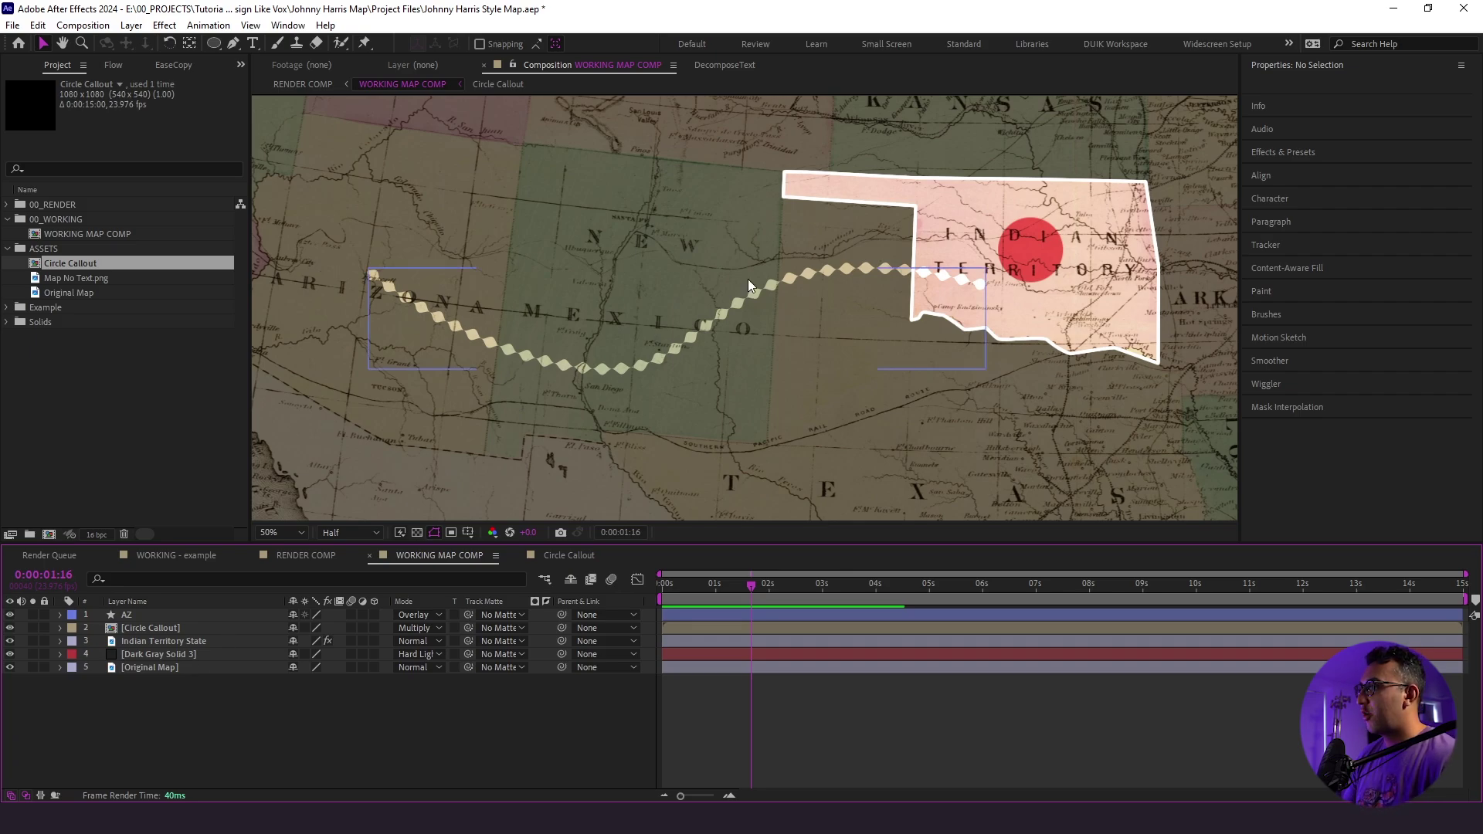
Duplicate the AZ layer and move the copy up the map to a Y position of 1915
{"action": "scroll", "coordinate": [748, 280], "scroll_direction": "down", "scroll_amount": 1}
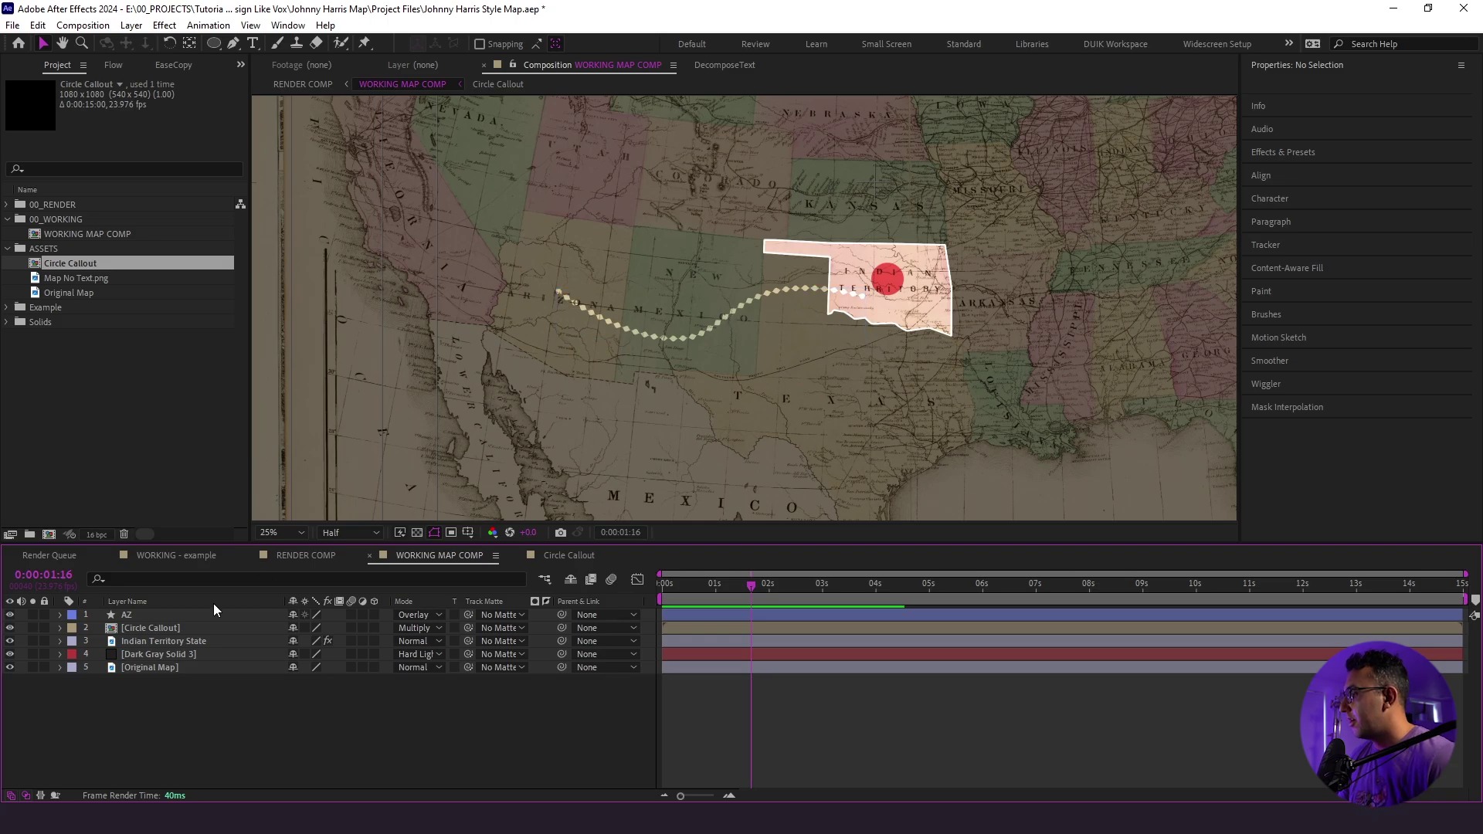
{"action": "left_click", "coordinate": [173, 614]}
{"action": "key", "text": "ctrl+d"}
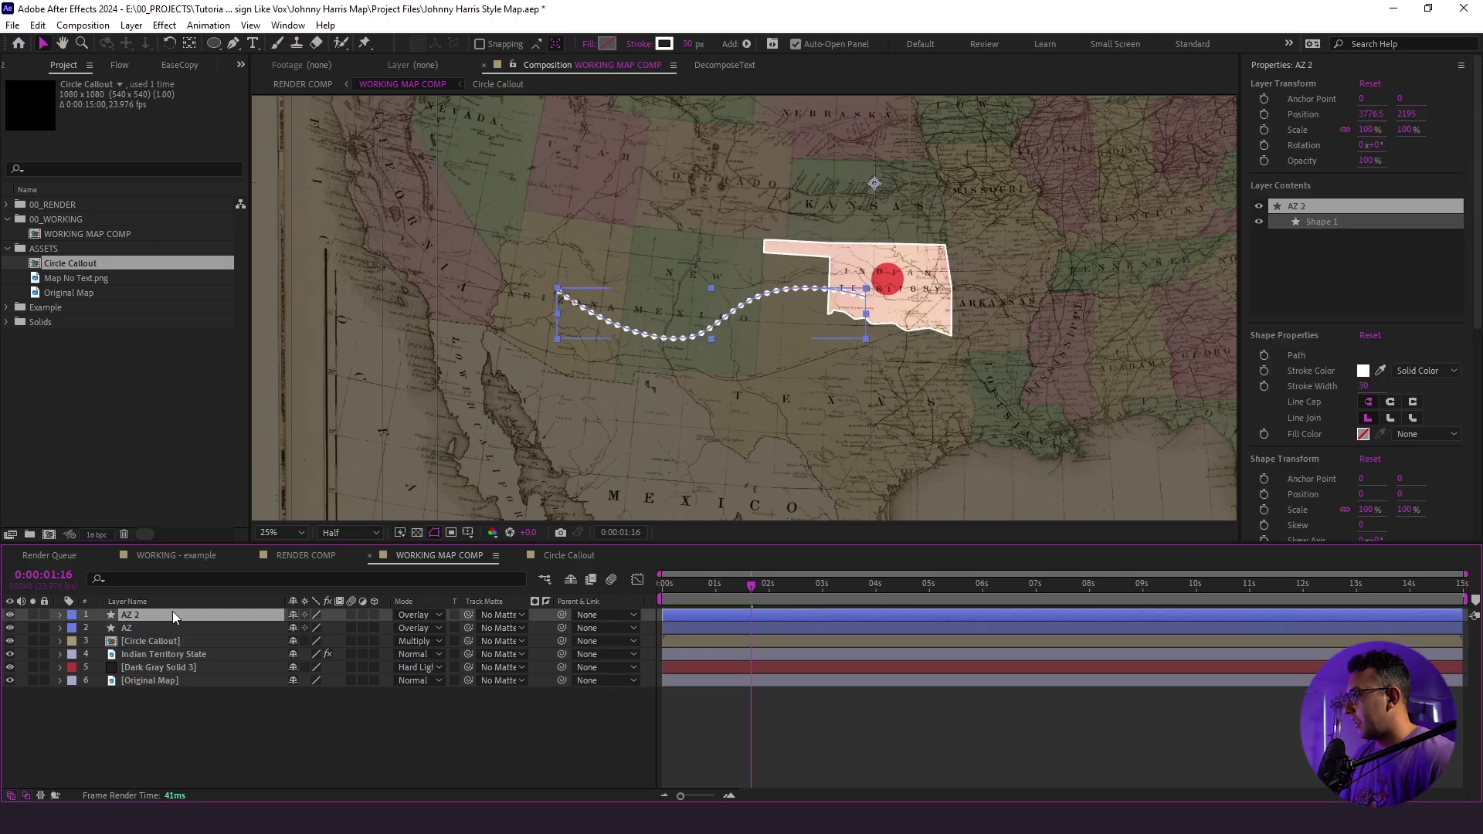
{"action": "key", "text": "shift+Up"}
{"action": "key", "text": "shift+Up"}
{"action": "key", "text": "shift+Up"}
{"action": "key", "text": "shift+Up"}
{"action": "key", "text": "shift+Up"}
{"action": "key", "text": "shift+Up"}
{"action": "key", "text": "shift+Up"}
{"action": "key", "text": "shift+Up"}
{"action": "key", "text": "shift+Up"}
{"action": "key", "text": "shift+Up"}
{"action": "key", "text": "shift+Up"}
{"action": "key", "text": "shift+Up"}
{"action": "key", "text": "shift+Up"}
{"action": "key", "text": "shift+Up"}
{"action": "key", "text": "shift+Up"}
{"action": "key", "text": "shift+Up"}
{"action": "key", "text": "shift+Up"}
{"action": "key", "text": "shift+Up"}
{"action": "key", "text": "shift+Up"}
{"action": "key", "text": "shift+Up"}
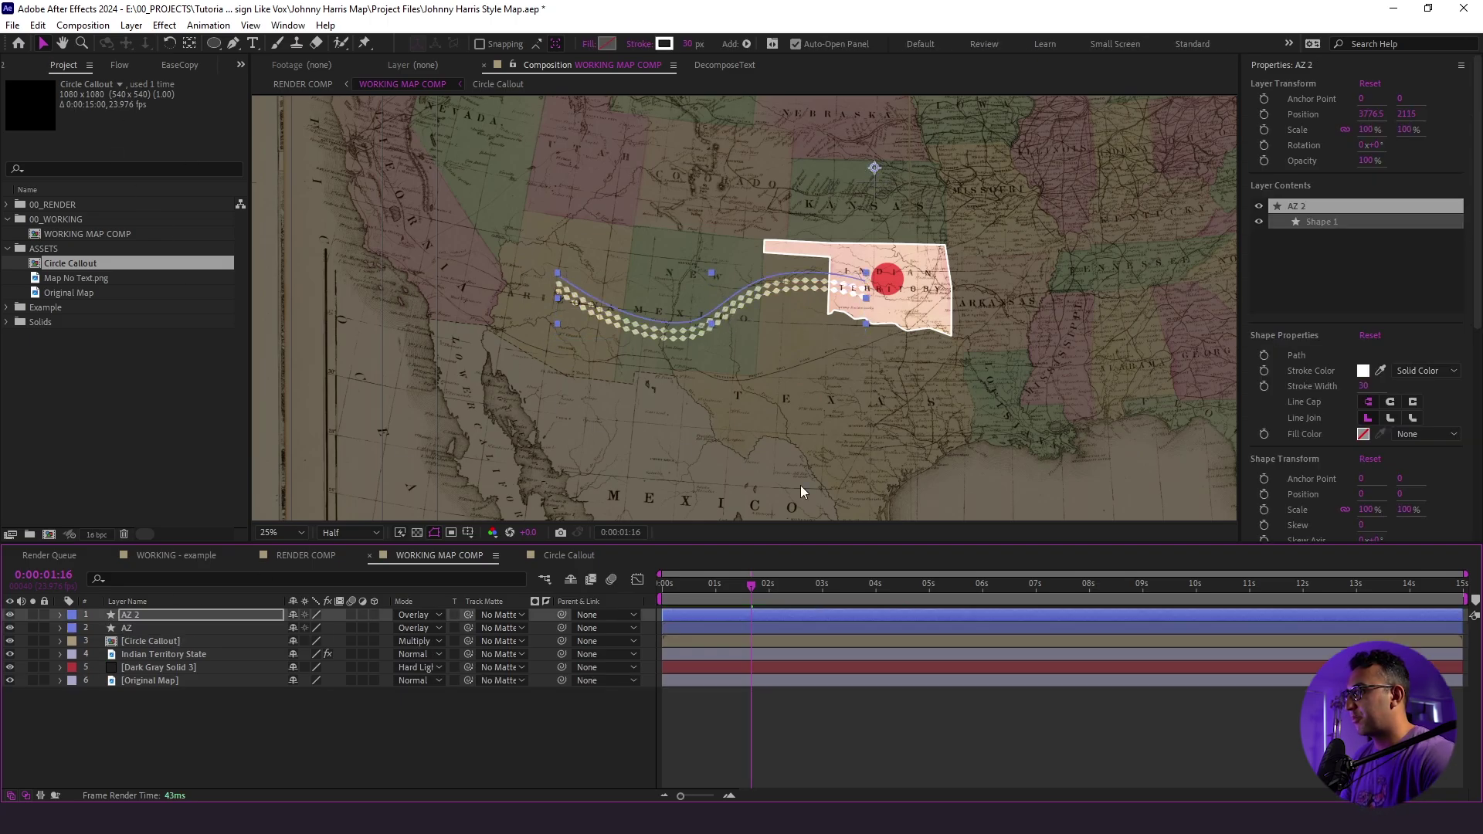
Reshape the duplicated path with the Pen tool so it starts in Utah and its middle point sits between Colorado and Kansas
{"action": "key", "text": "h"}
{"action": "left_click_drag", "start_coordinate": [878, 238], "coordinate": [850, 314]}
{"action": "scroll", "coordinate": [850, 315], "scroll_direction": "up", "scroll_amount": 2}
{"action": "left_click_drag", "start_coordinate": [745, 293], "coordinate": [854, 301]}
{"action": "key", "text": "g"}
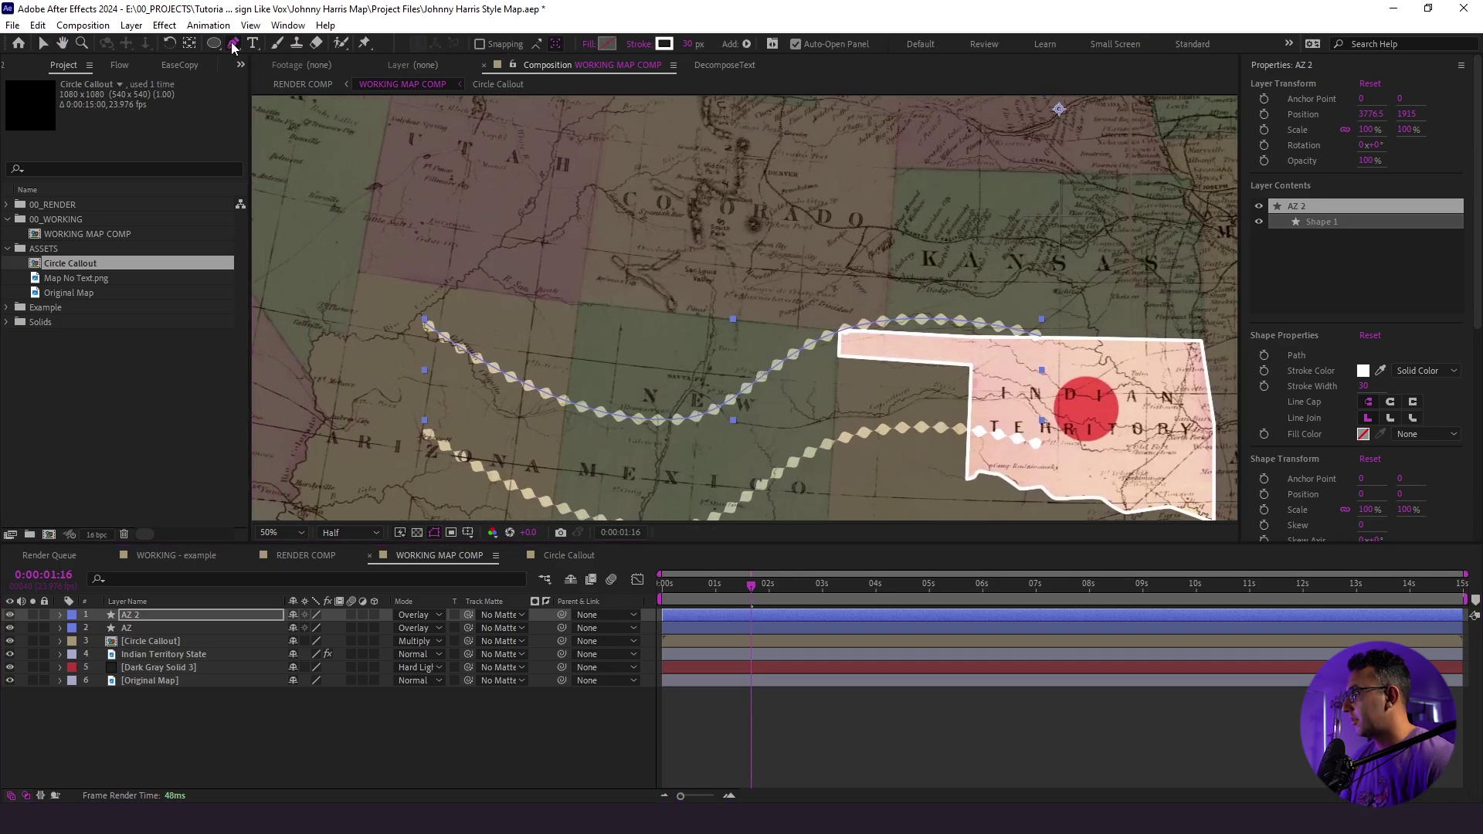
{"action": "left_click_drag", "start_coordinate": [425, 320], "coordinate": [481, 168]}
{"action": "left_click_drag", "start_coordinate": [692, 423], "coordinate": [857, 232]}
{"action": "left_click_drag", "start_coordinate": [723, 249], "coordinate": [719, 226]}
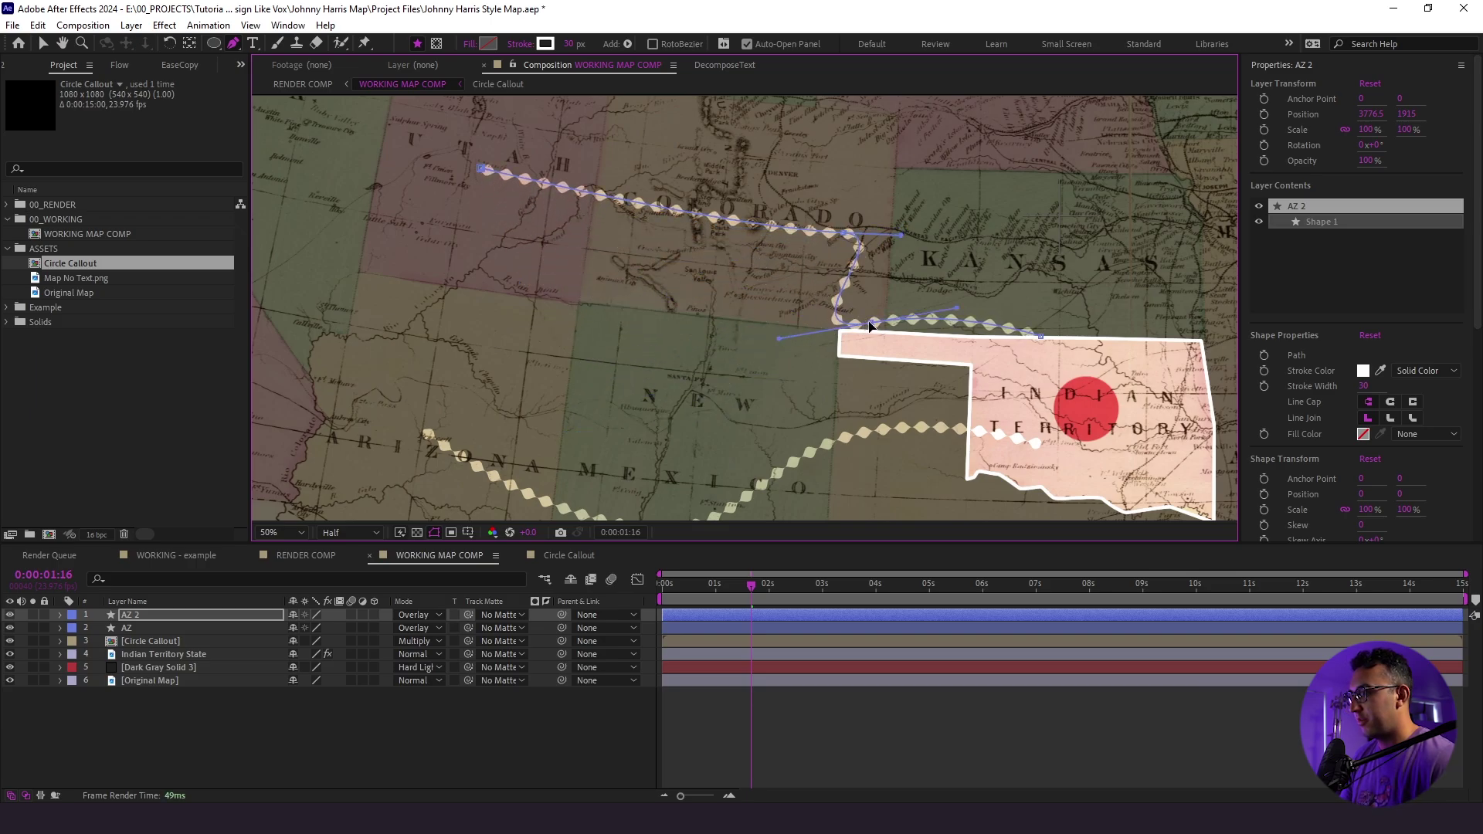
Delete the extra point near the panhandle, curve the path down into northern Indian Territory, and preview it from the start
{"action": "key", "text": "Delete"}
{"action": "left_click_drag", "start_coordinate": [1039, 337], "coordinate": [1026, 372]}
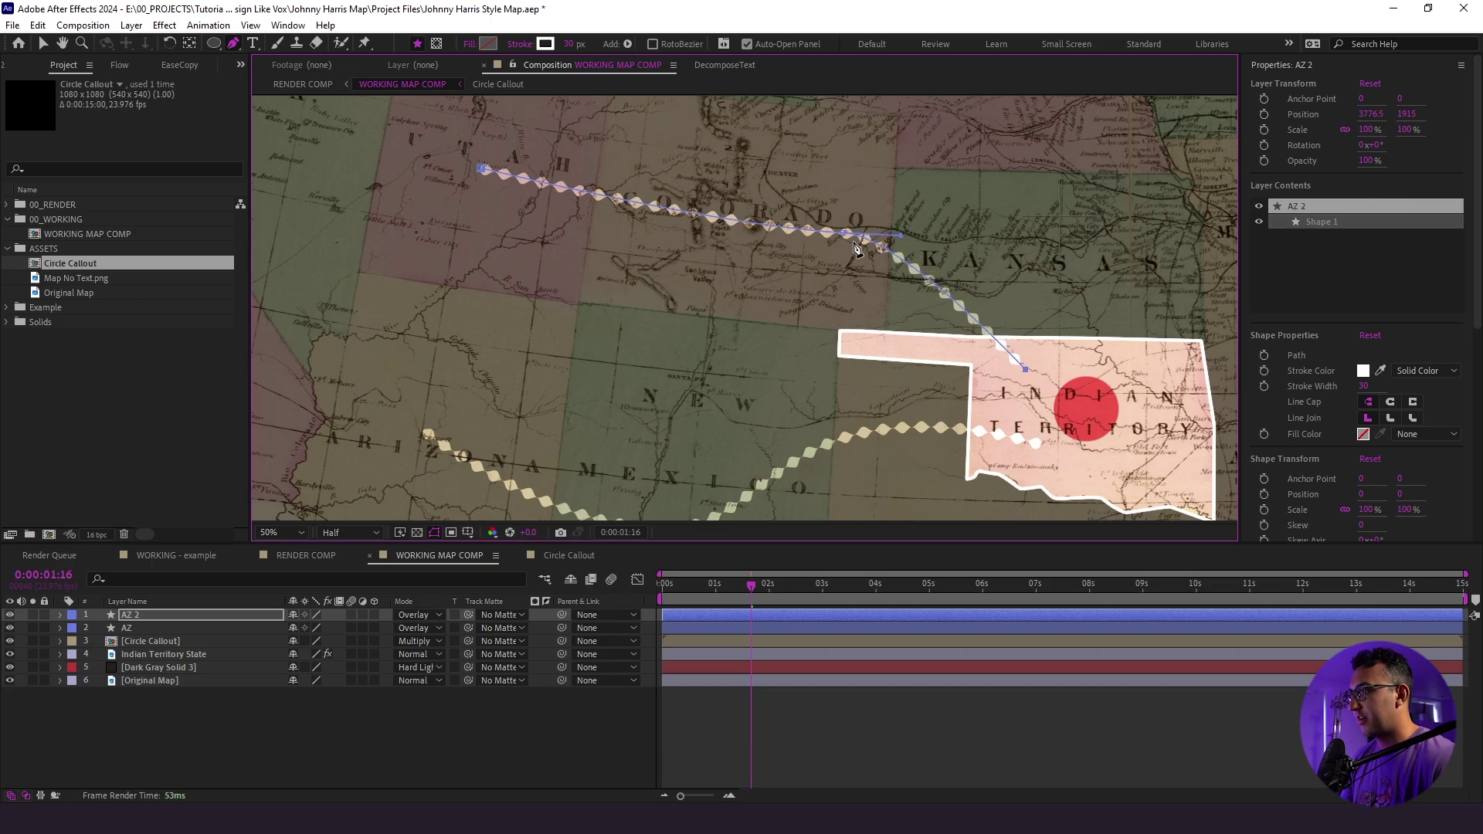
{"action": "left_click_drag", "start_coordinate": [901, 235], "coordinate": [1003, 204]}
{"action": "key", "text": "space"}
{"action": "left_click_drag", "start_coordinate": [976, 354], "coordinate": [765, 332]}
{"action": "left_click", "coordinate": [663, 707]}
{"action": "left_click_drag", "start_coordinate": [684, 589], "coordinate": [661, 600]}
{"action": "left_click", "coordinate": [661, 600]}
{"action": "key", "text": "space"}
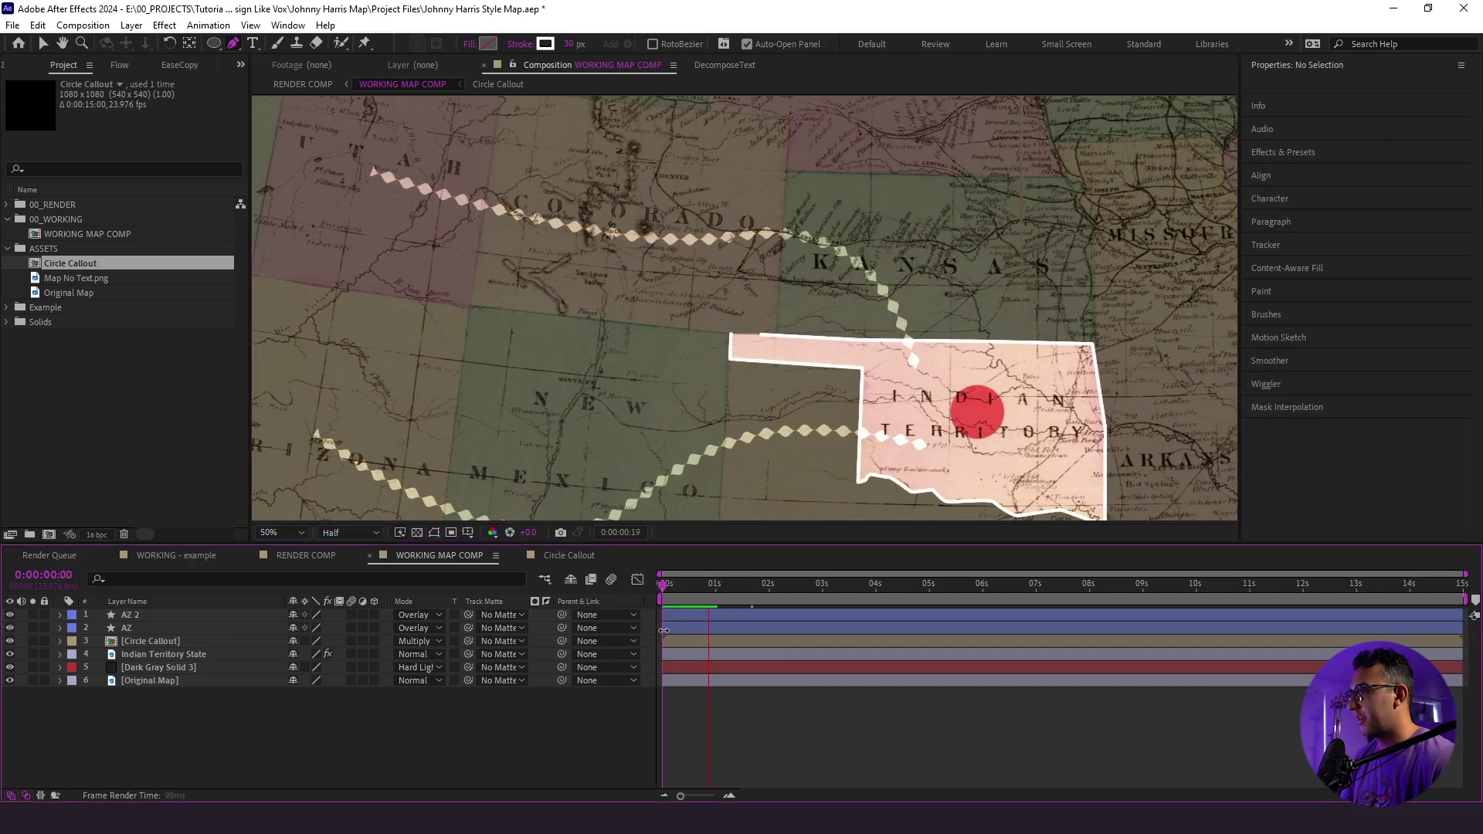
Rename the duplicated path layer as UT and duplicate it for another state's path
{"action": "left_click", "coordinate": [154, 619]}
{"action": "key", "text": "Return"}
{"action": "type", "text": "UT"}
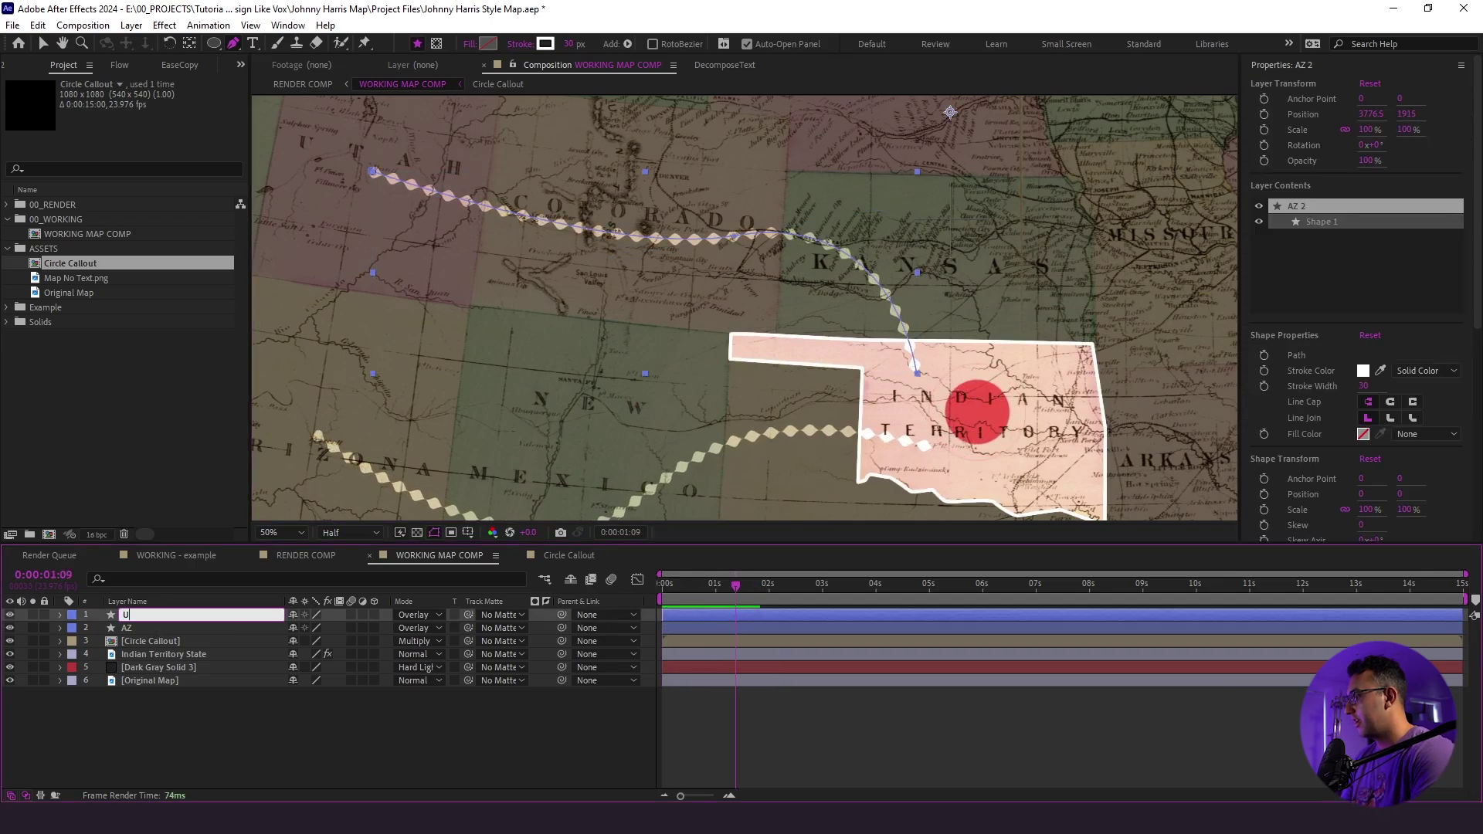
{"action": "left_click", "coordinate": [139, 726]}
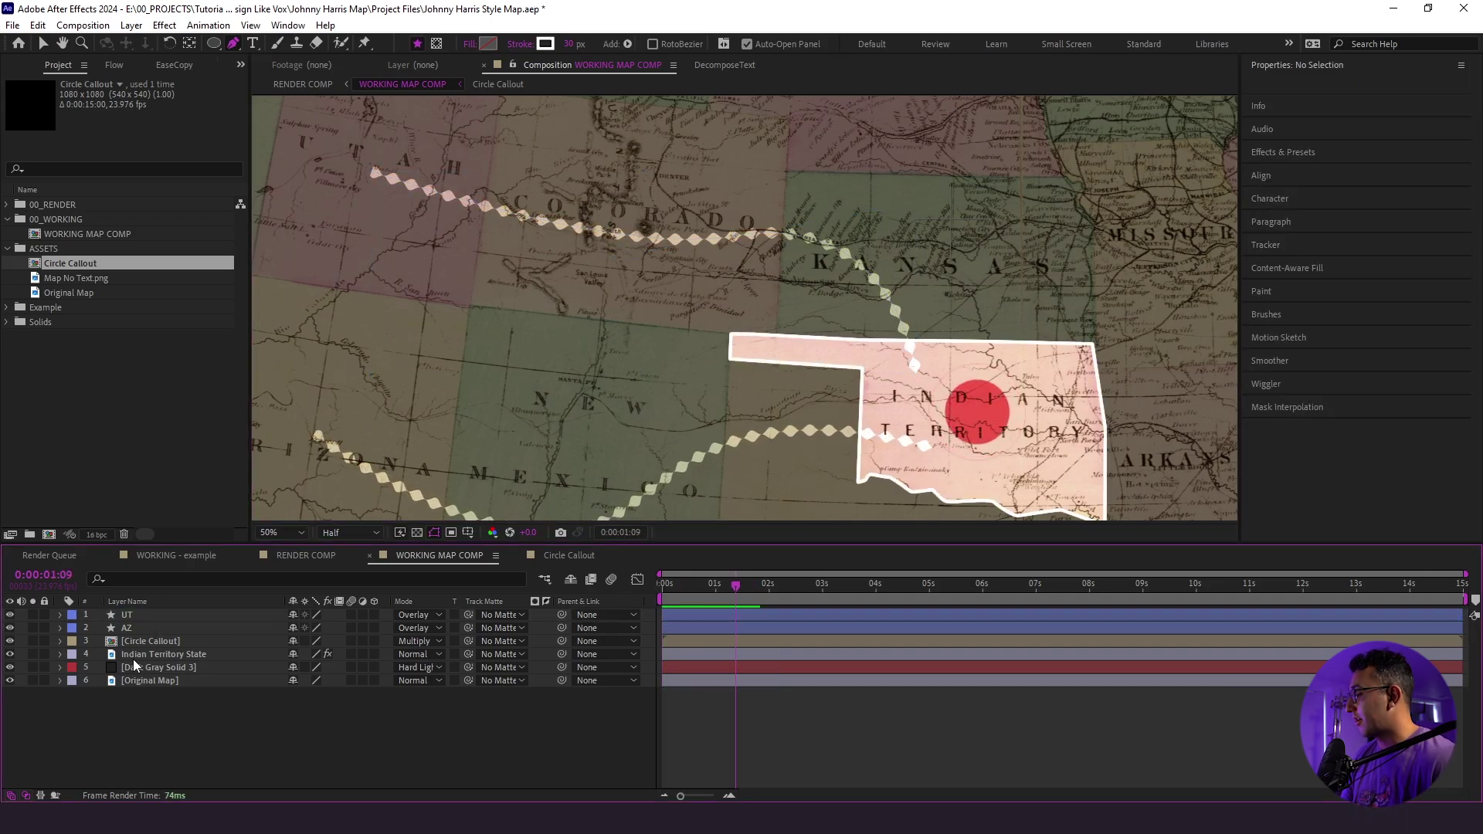
{"action": "left_click", "coordinate": [136, 617]}
{"action": "key", "text": "ctrl+d"}
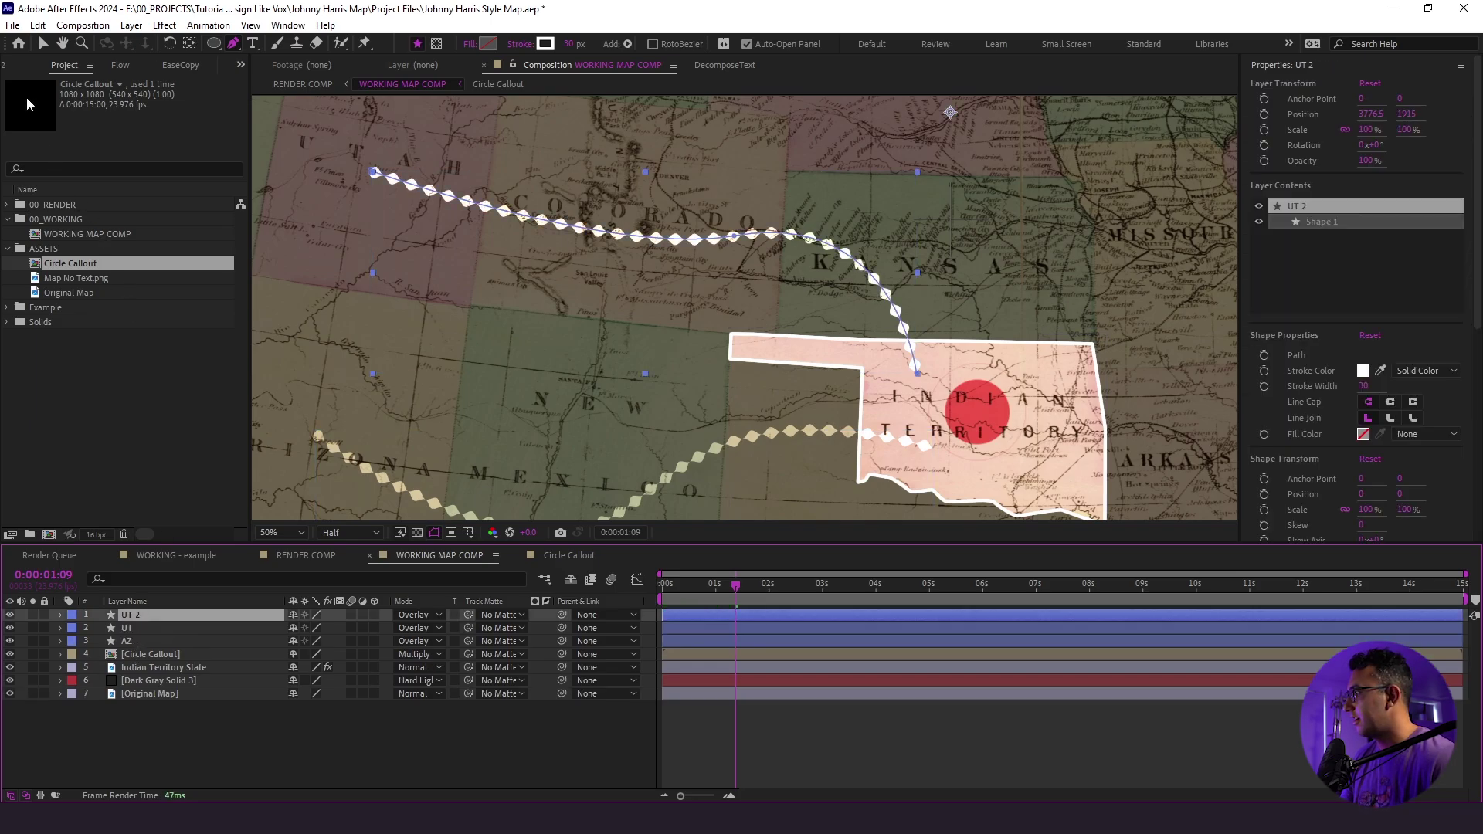
Try repositioning the UT copy's path on the map and undo the move
{"action": "left_click", "coordinate": [43, 44]}
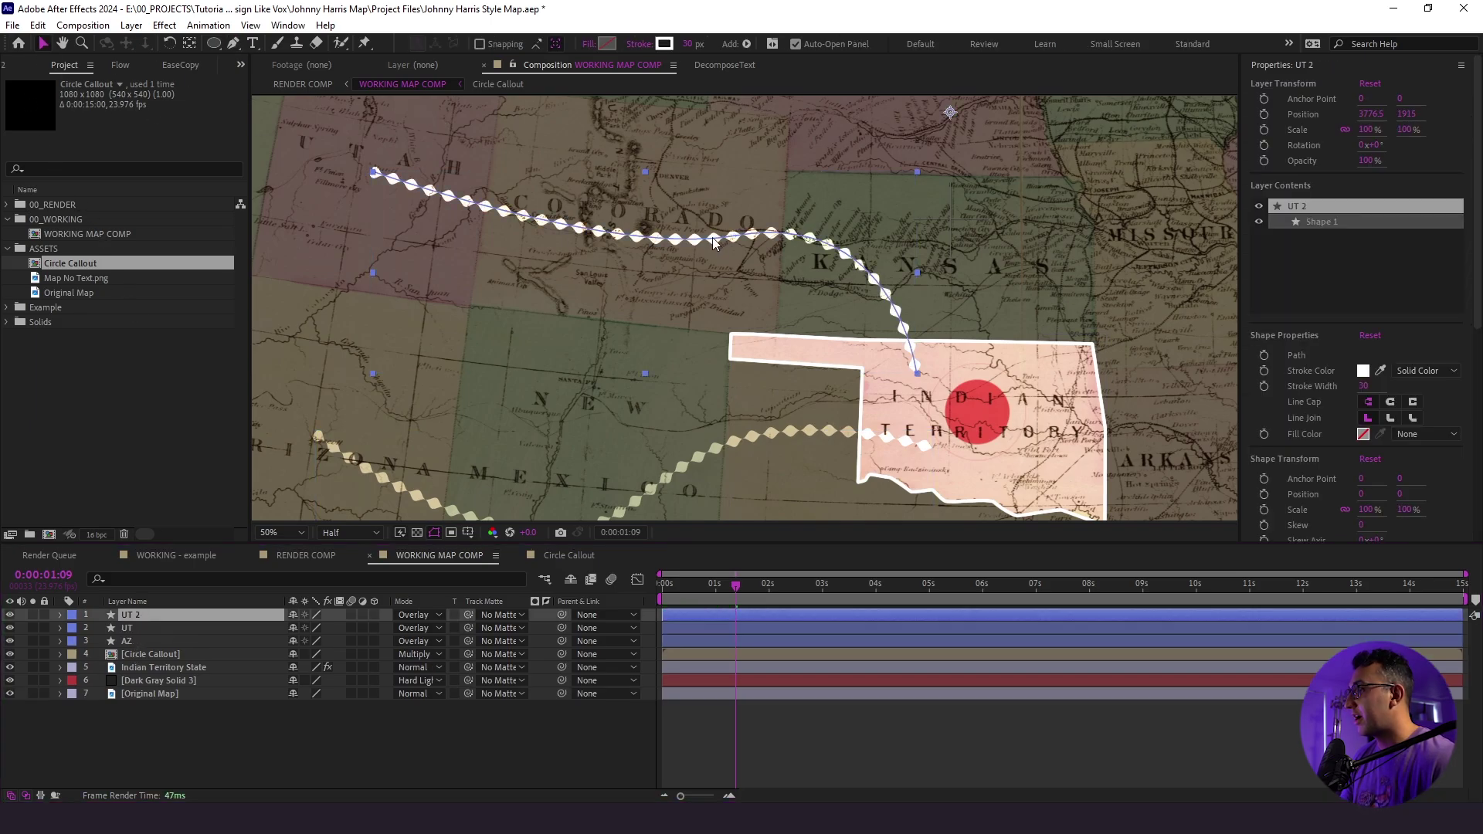
{"action": "scroll", "coordinate": [614, 284], "scroll_direction": "down", "scroll_amount": 2}
{"action": "left_click_drag", "start_coordinate": [563, 270], "coordinate": [669, 241]}
{"action": "key", "text": "ctrl+z"}
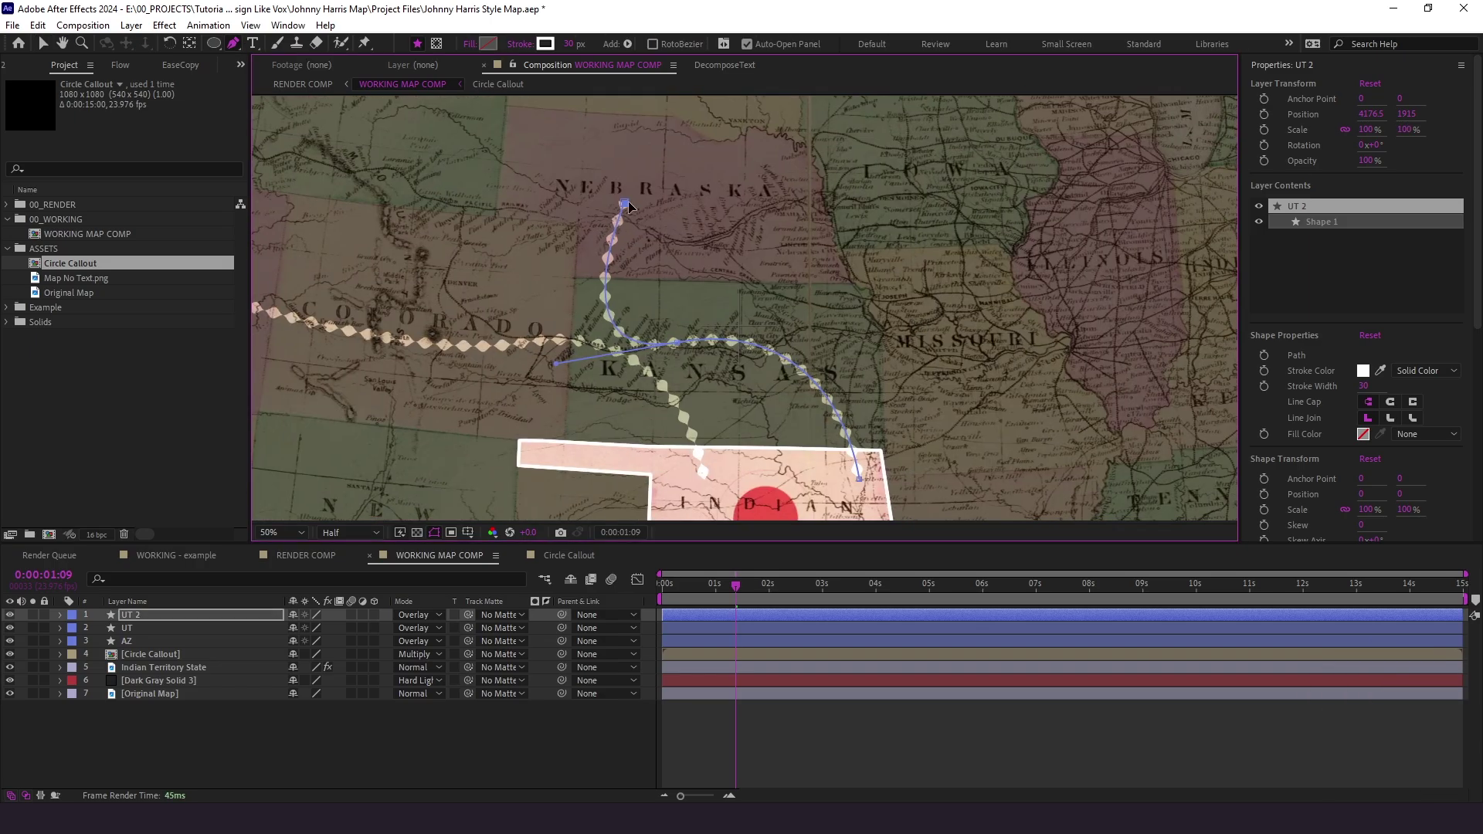
{"action": "left_click", "coordinate": [777, 257]}
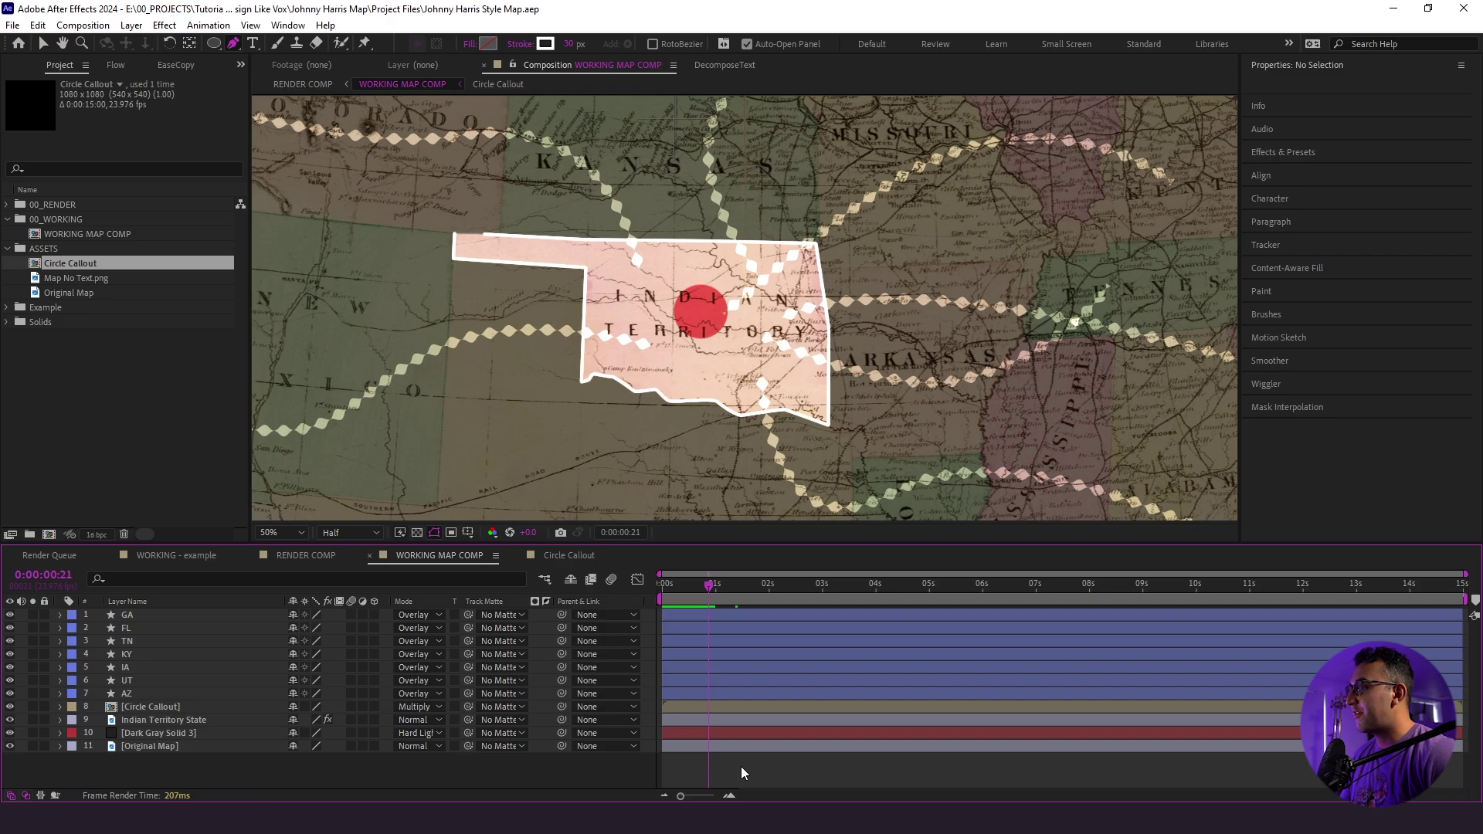
Preview all seven state paths together from the start of the composition
{"action": "key", "text": "Home"}
{"action": "key", "text": "space"}
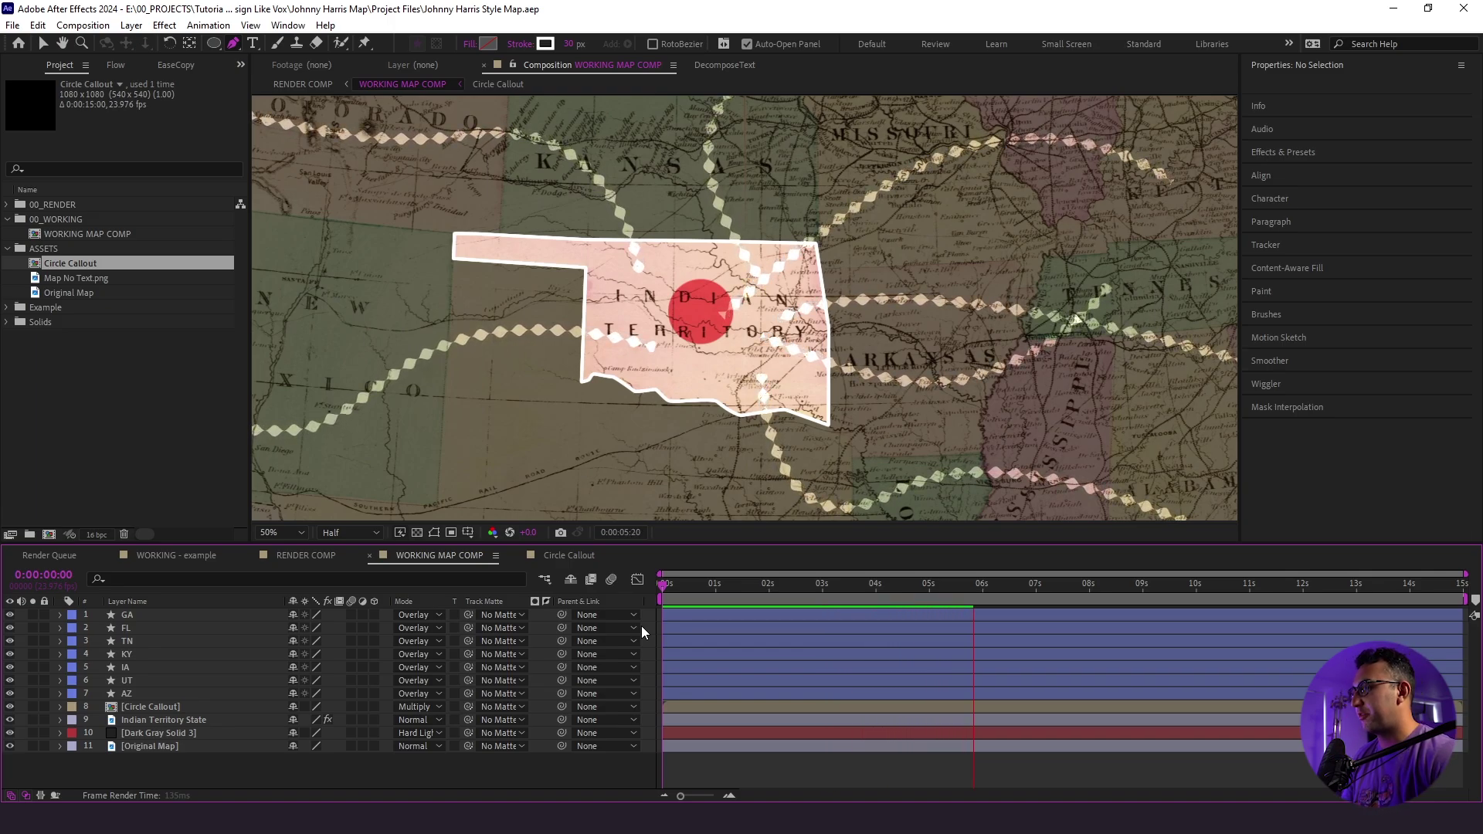
{"action": "left_click", "coordinate": [695, 584]}
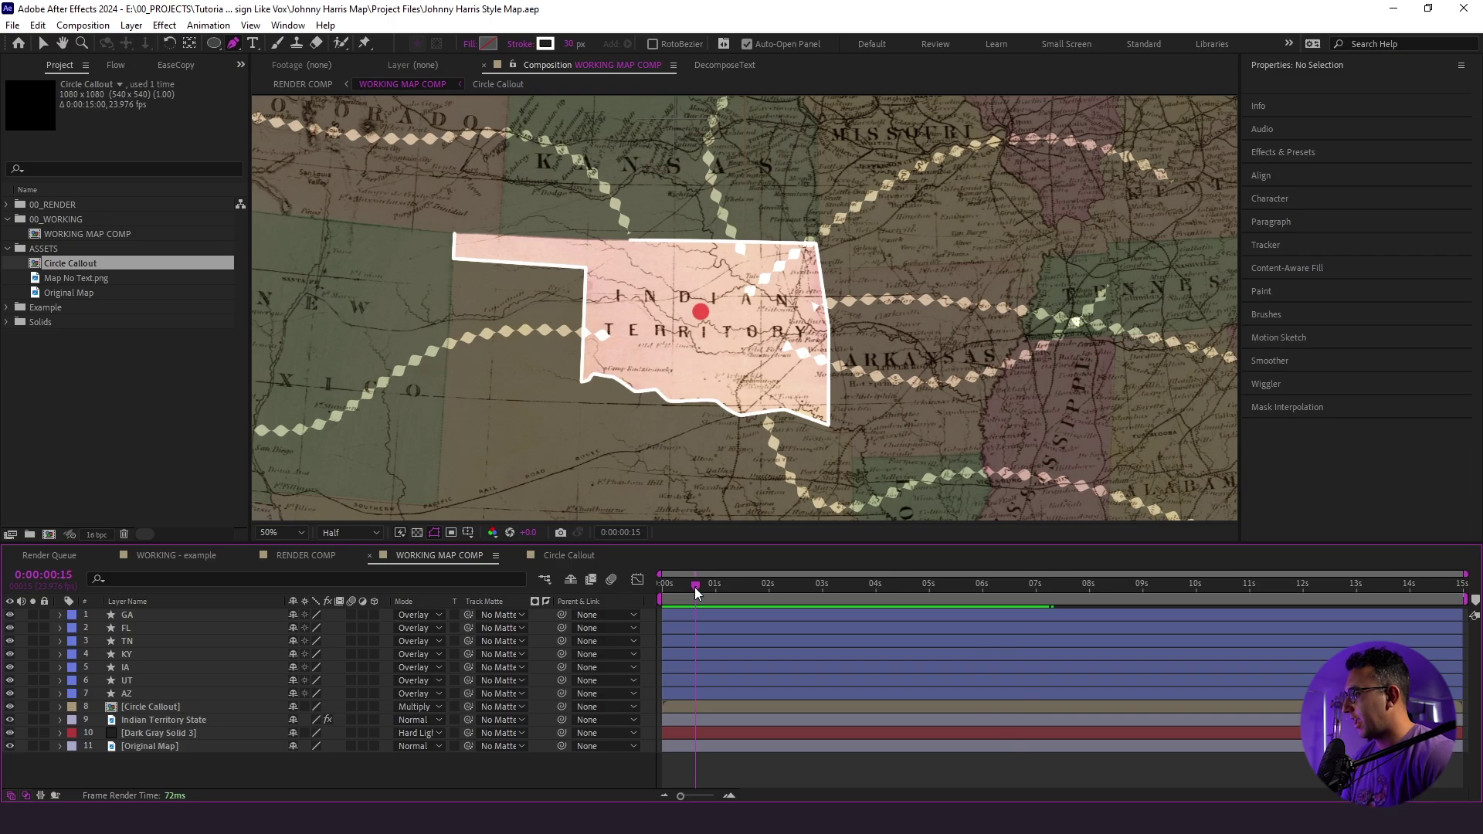
{"action": "left_click_drag", "start_coordinate": [693, 587], "coordinate": [591, 618]}
Shift the Circle Callout layer and all seven state path layers to start at 0:00:00:12
{"action": "left_click", "coordinate": [142, 723]}
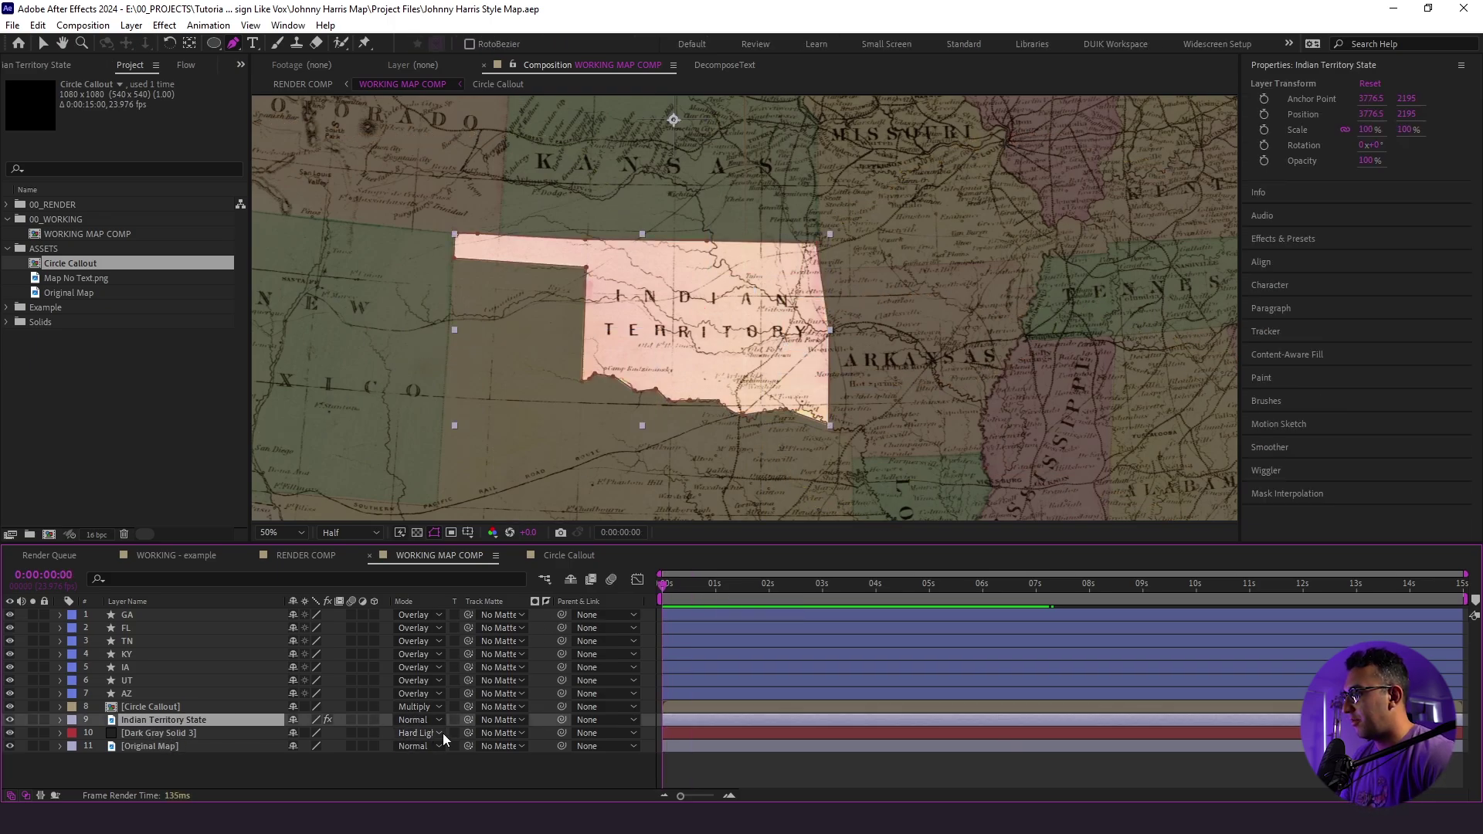
{"action": "left_click", "coordinate": [672, 707]}
{"action": "left_click_drag", "start_coordinate": [666, 597], "coordinate": [689, 590]}
{"action": "key", "text": "["}
{"action": "left_click", "coordinate": [711, 693]}
{"action": "left_click", "coordinate": [715, 615], "text": "shift"}
{"action": "key", "text": "["}
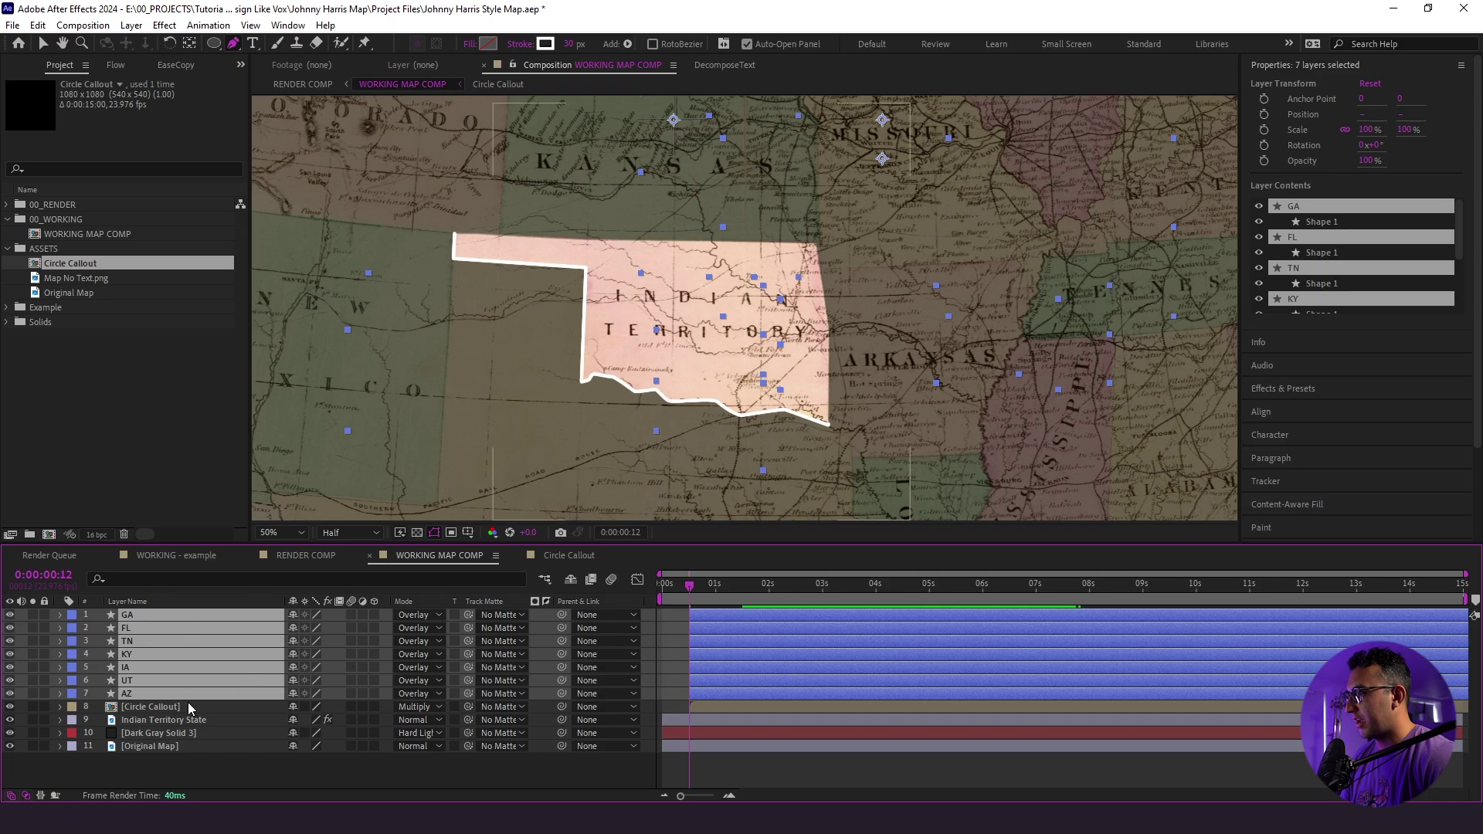
Stagger the UT, IA, KY, TN, FL and GA layers' starts in sequence from about 1 to 5 seconds, and preview the timing
{"action": "left_click", "coordinate": [699, 693], "text": "ctrl"}
{"action": "left_click_drag", "start_coordinate": [708, 681], "coordinate": [958, 615]}
{"action": "left_click", "coordinate": [743, 681], "text": "ctrl"}
{"action": "left_click", "coordinate": [797, 666], "text": "ctrl"}
{"action": "left_click", "coordinate": [838, 654], "text": "ctrl"}
{"action": "key", "text": "Home"}
{"action": "key", "text": "space"}
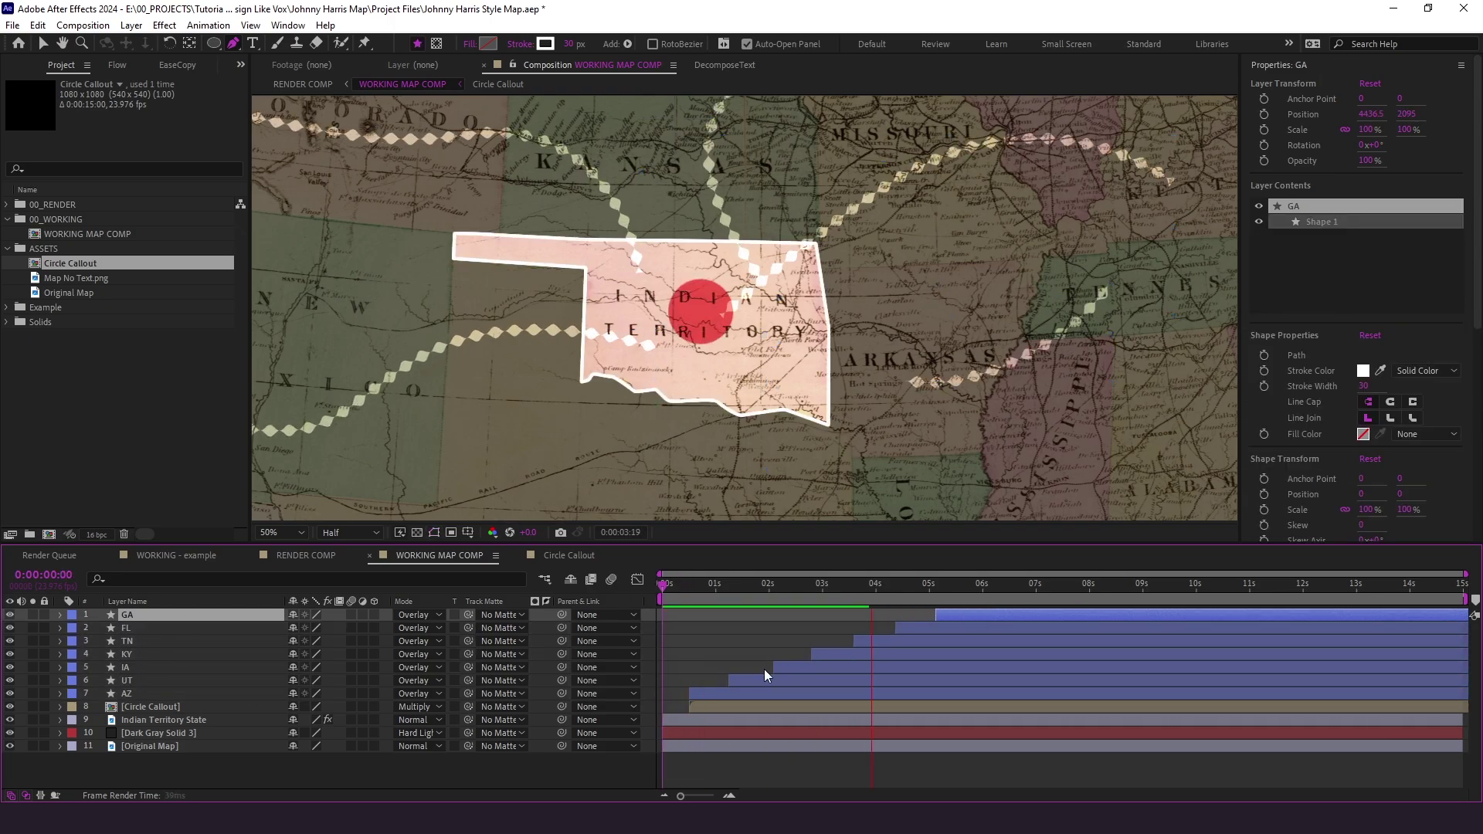
{"action": "left_click", "coordinate": [718, 585]}
{"action": "key", "text": "space"}
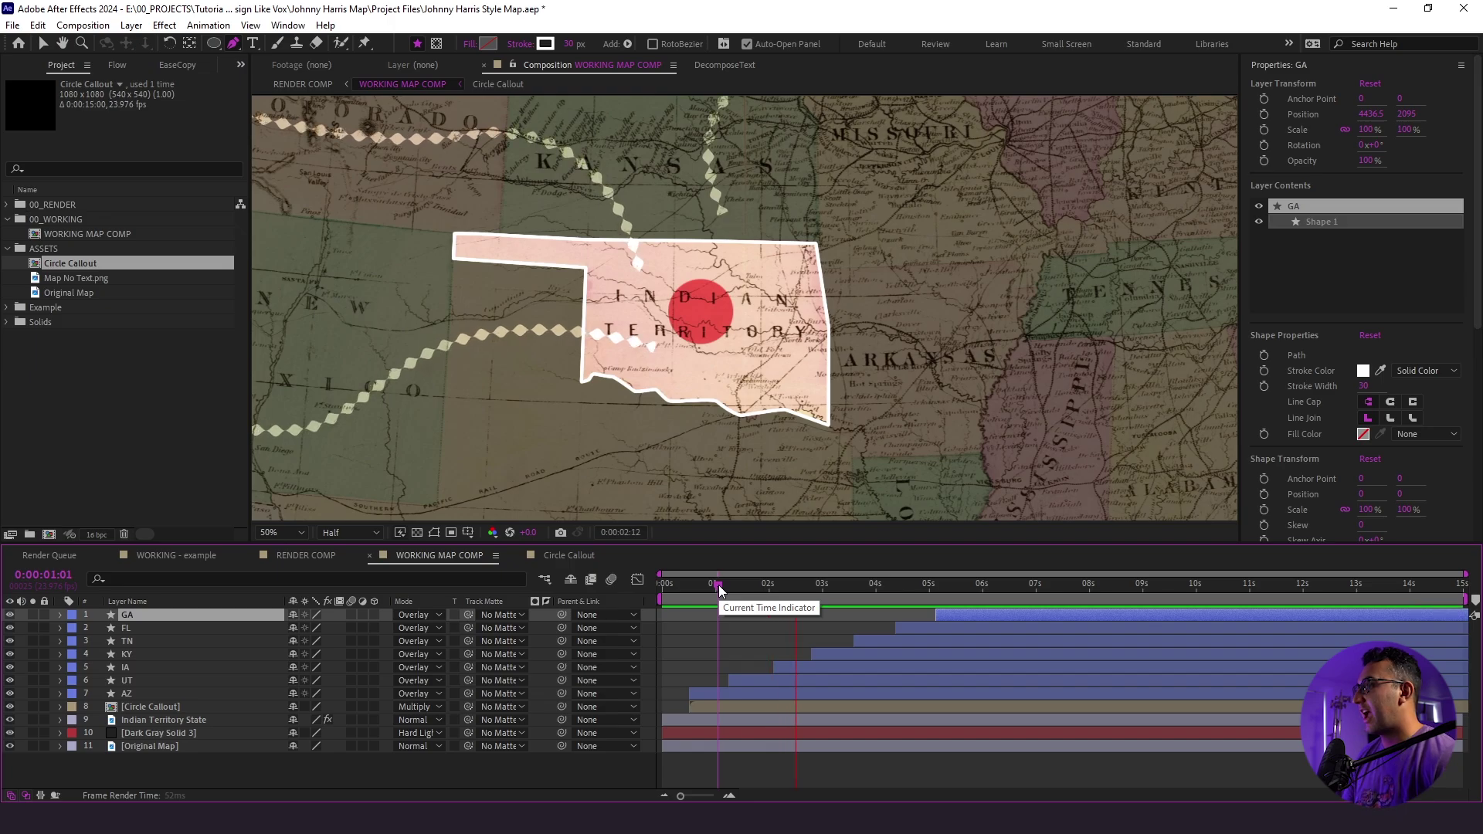
{"action": "key", "text": "space"}
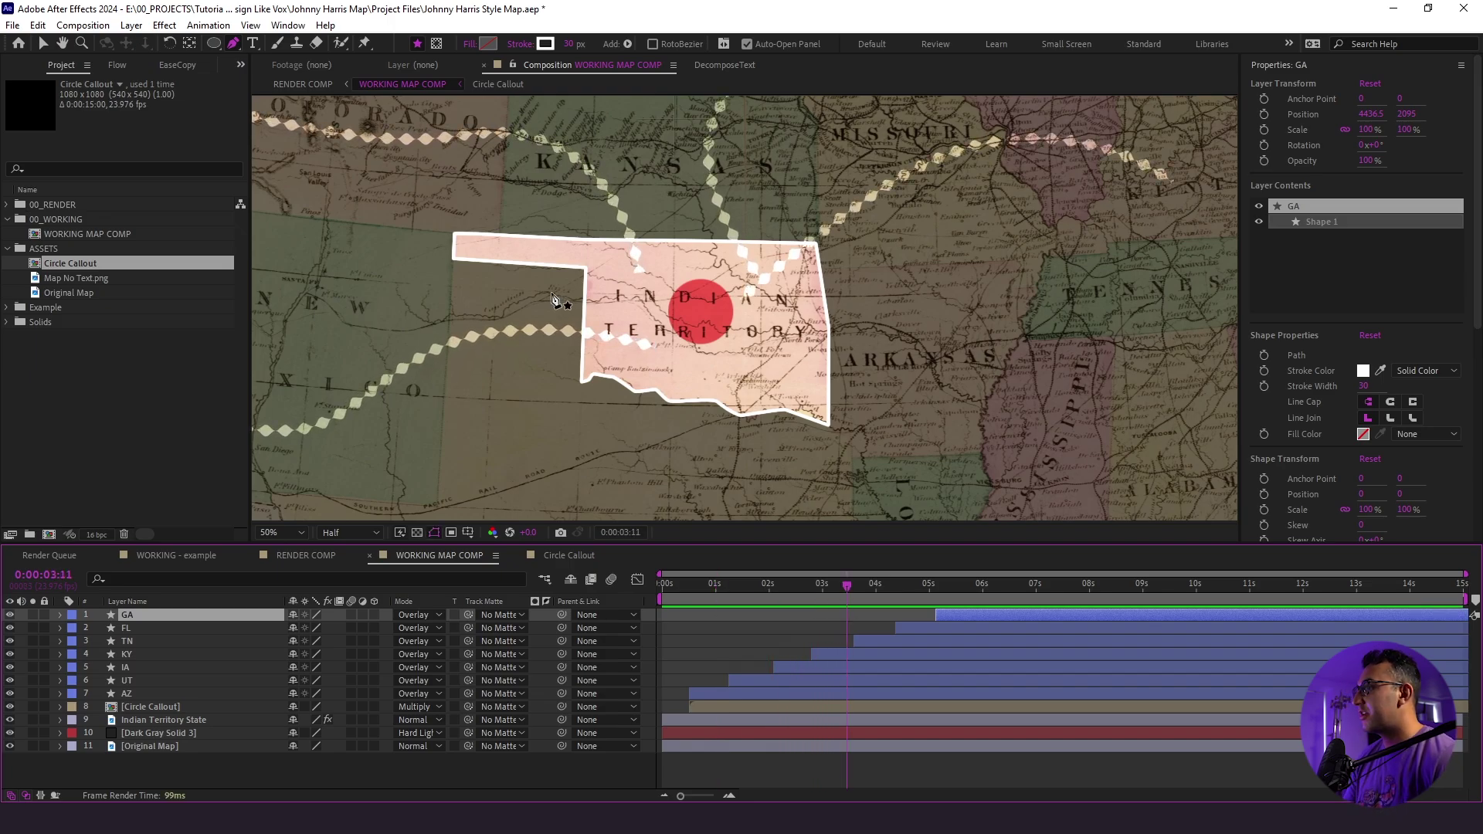
Duplicate the Indian Territory State layer
{"action": "left_click", "coordinate": [43, 43]}
{"action": "scroll", "coordinate": [540, 232], "scroll_direction": "up", "scroll_amount": 2}
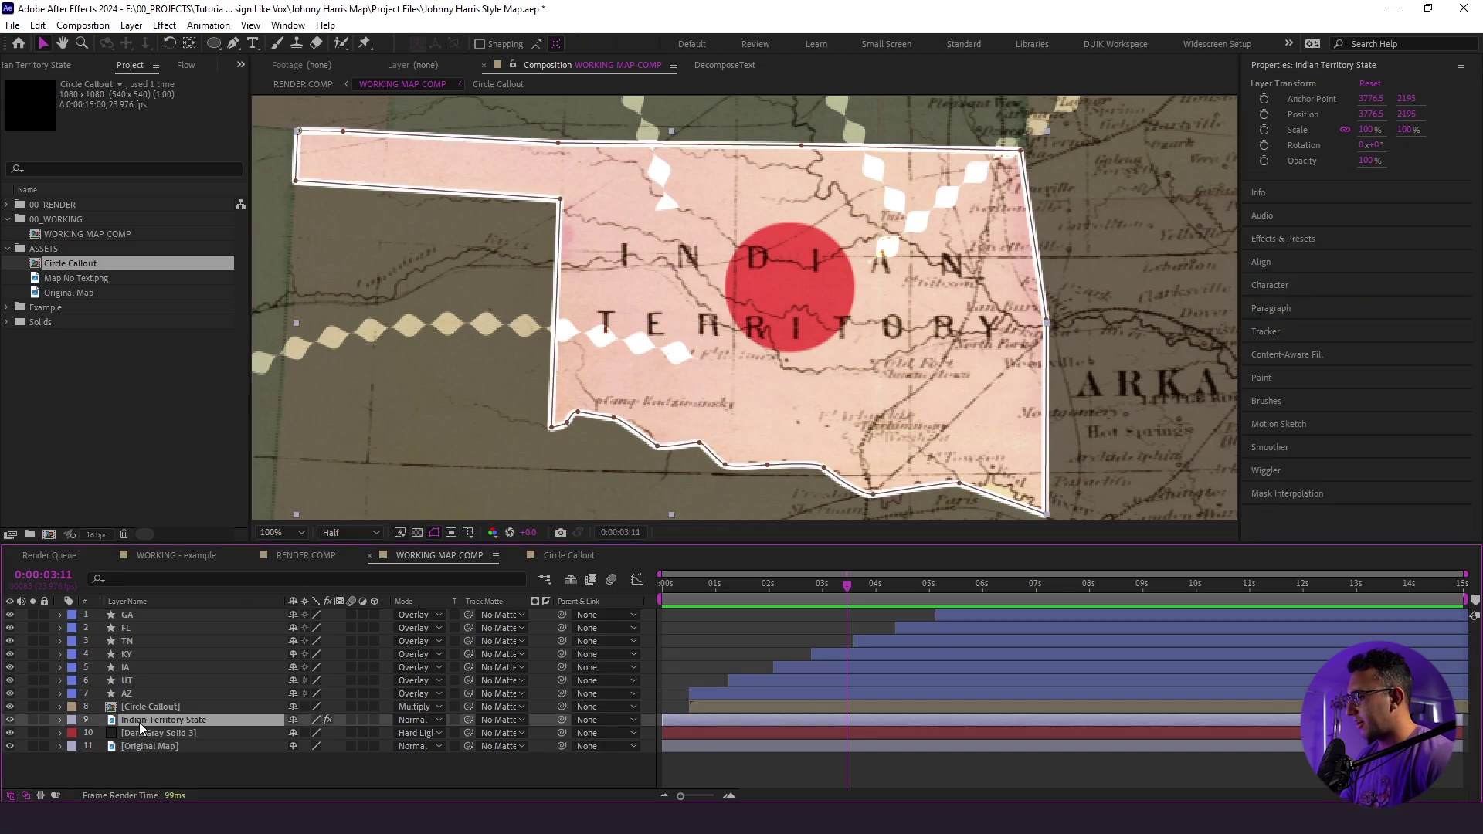
{"action": "key", "text": "ctrl+d"}
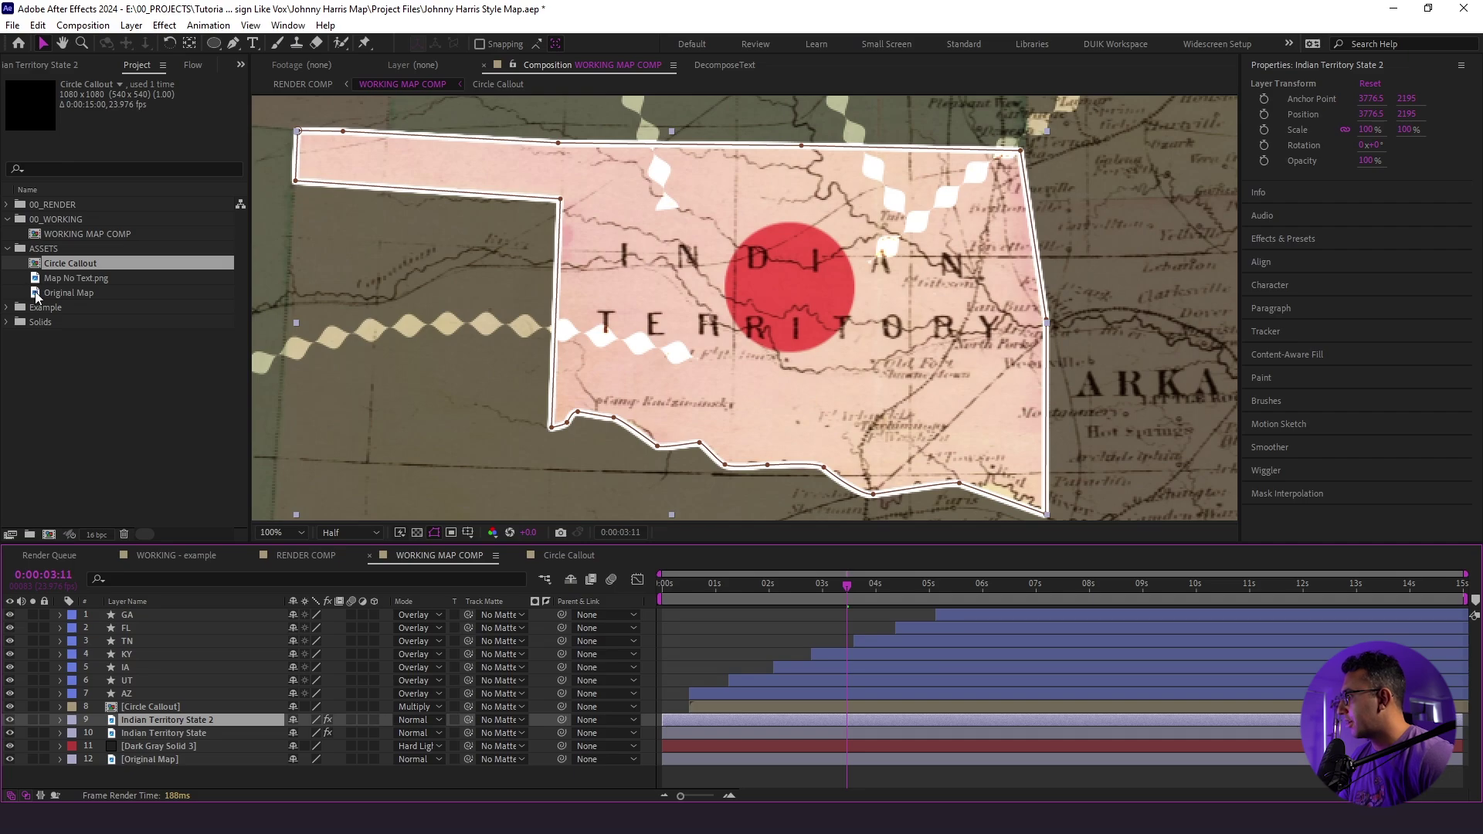
Replace the source of the Indian Territory State 2 layer with Map No Text.png
{"action": "left_click", "coordinate": [36, 280]}
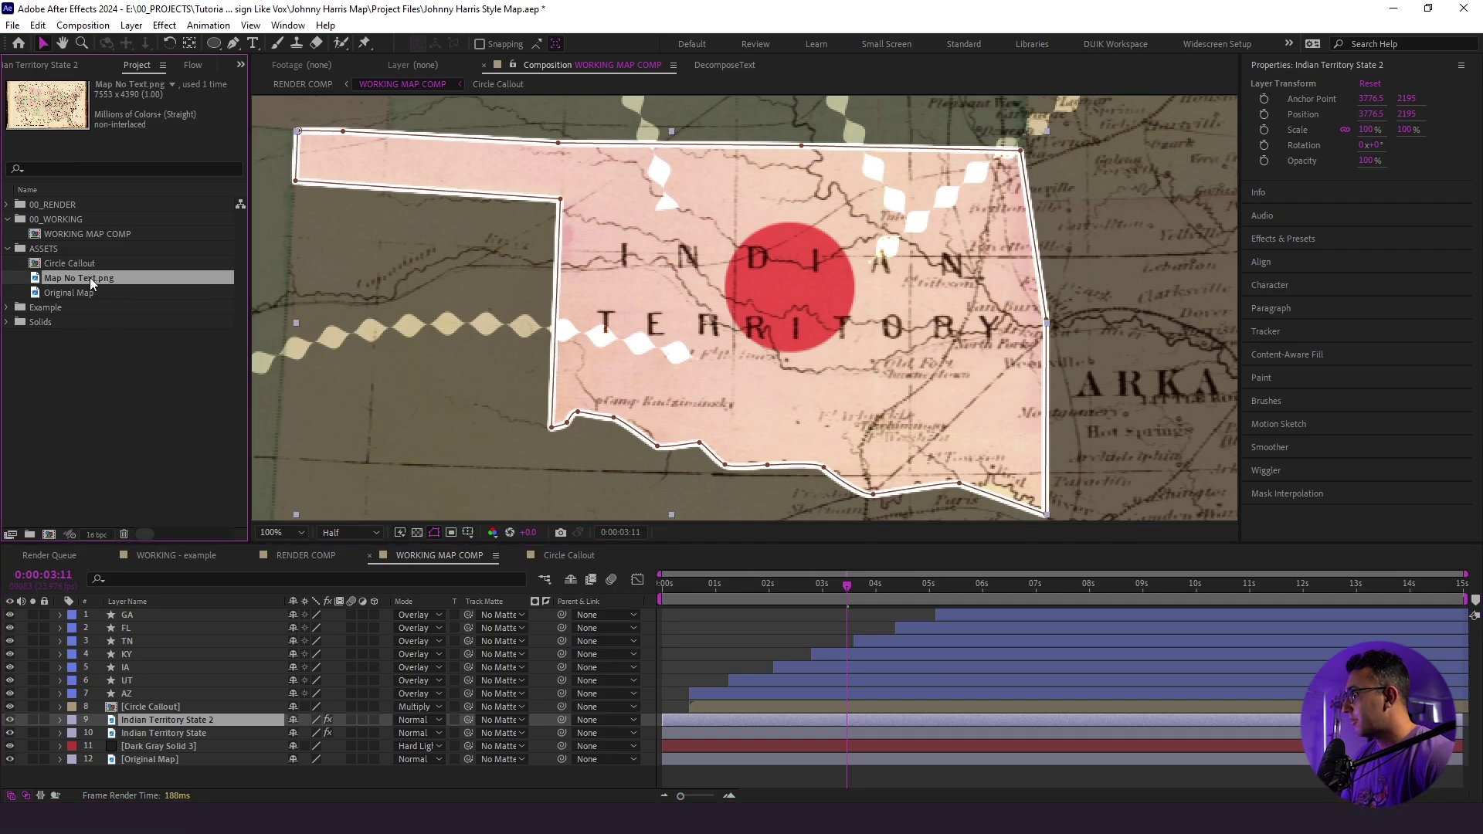
{"action": "left_click", "coordinate": [169, 721]}
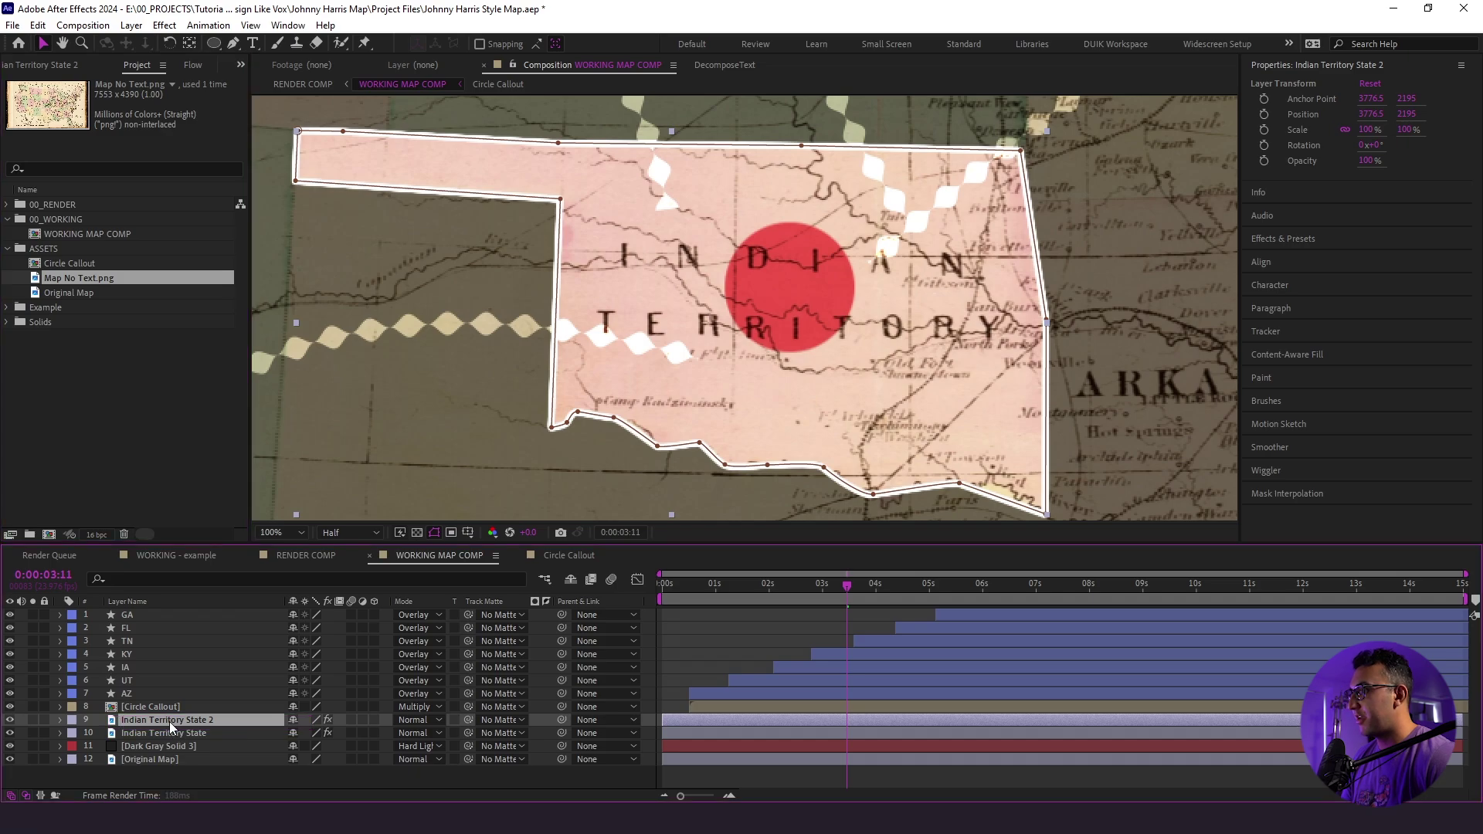
{"action": "key", "text": "ctrl+alt+slash"}
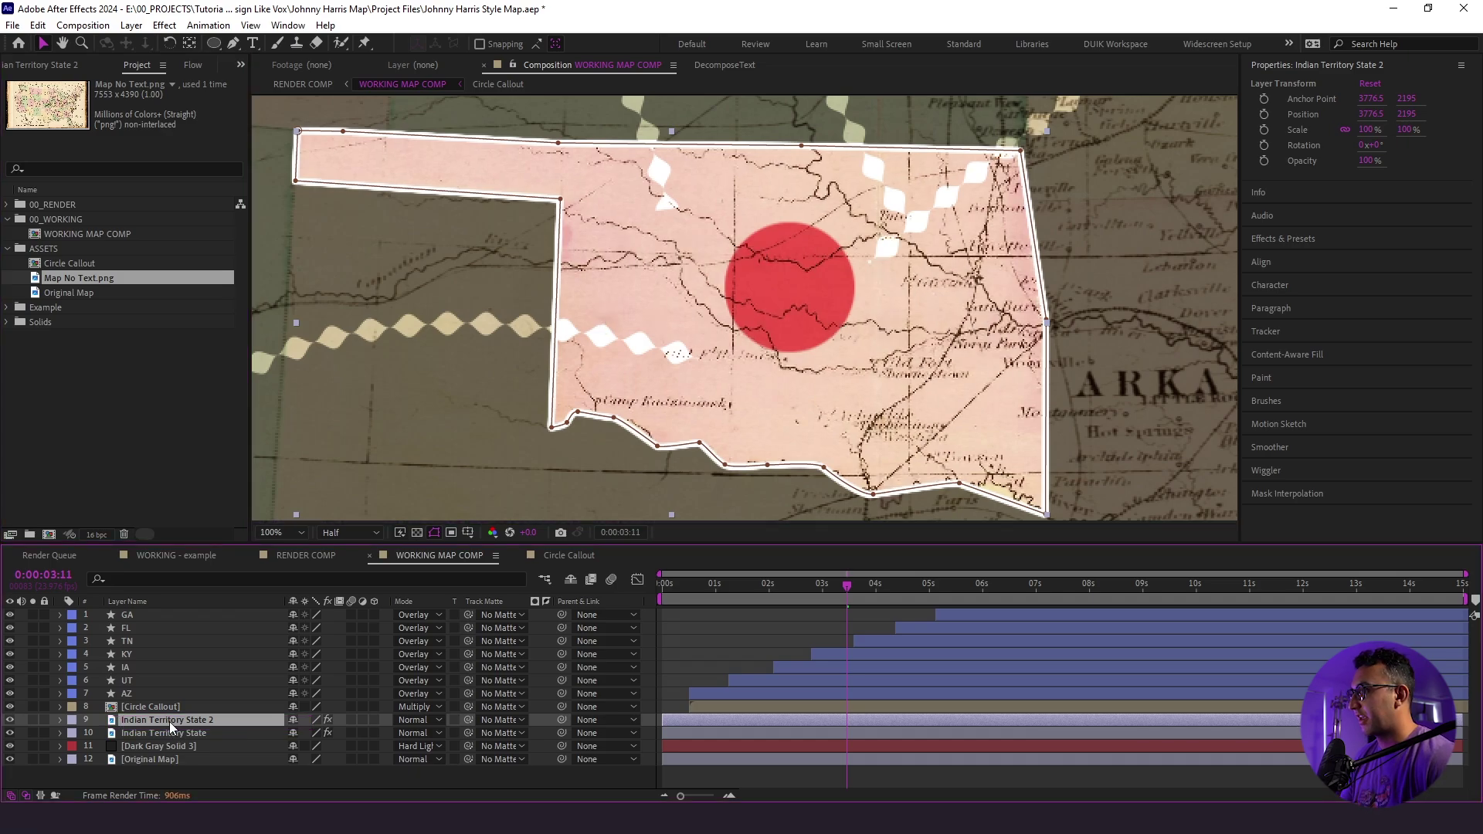
Create a 1080 x 1080 px, 15-second composition named INK BLEED REVEAL in the ASSETS folder
{"action": "left_click", "coordinate": [88, 369]}
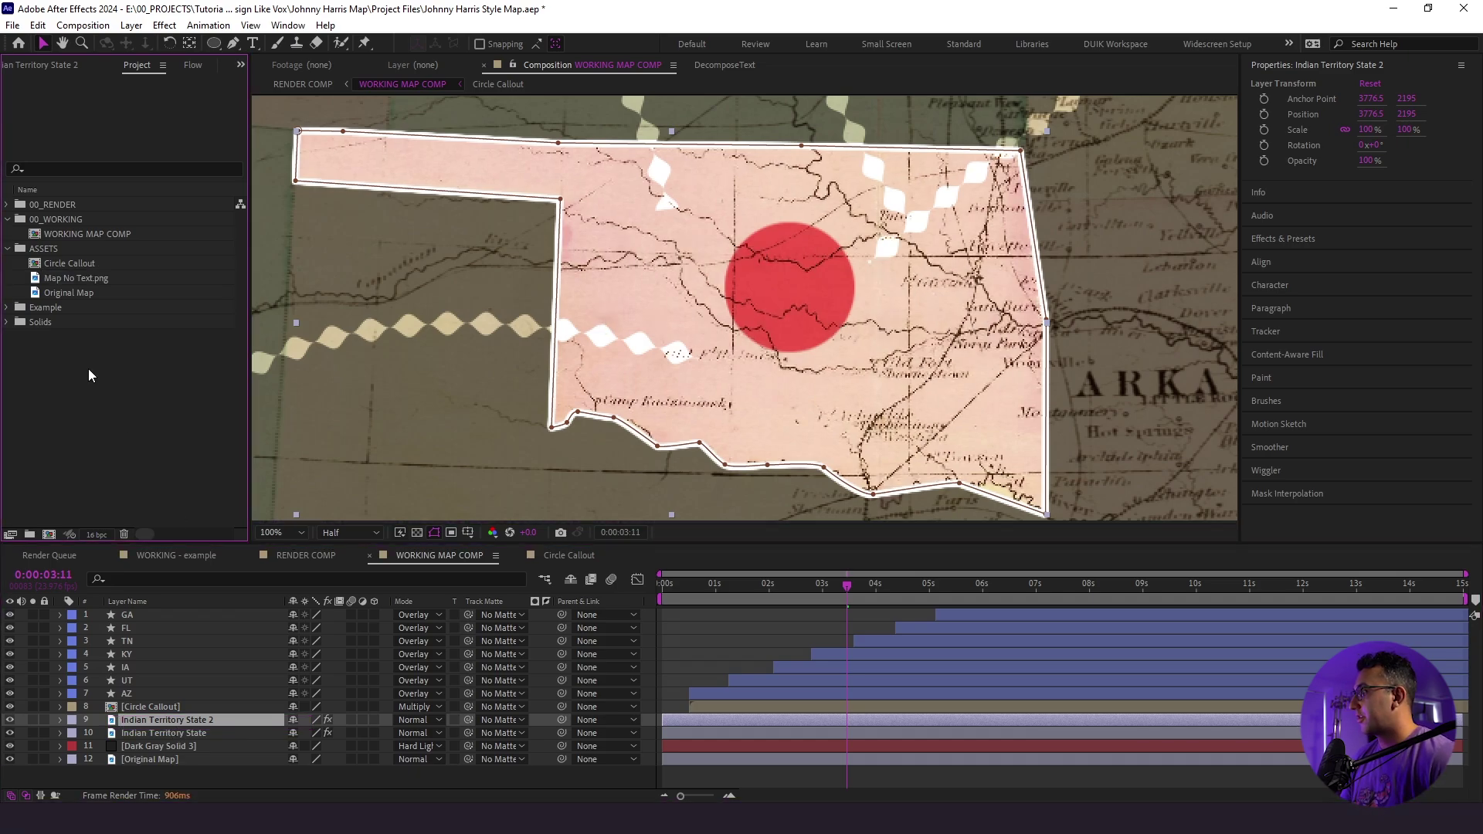
{"action": "left_click", "coordinate": [62, 249]}
{"action": "left_click", "coordinate": [83, 25]}
{"action": "left_click", "coordinate": [104, 45]}
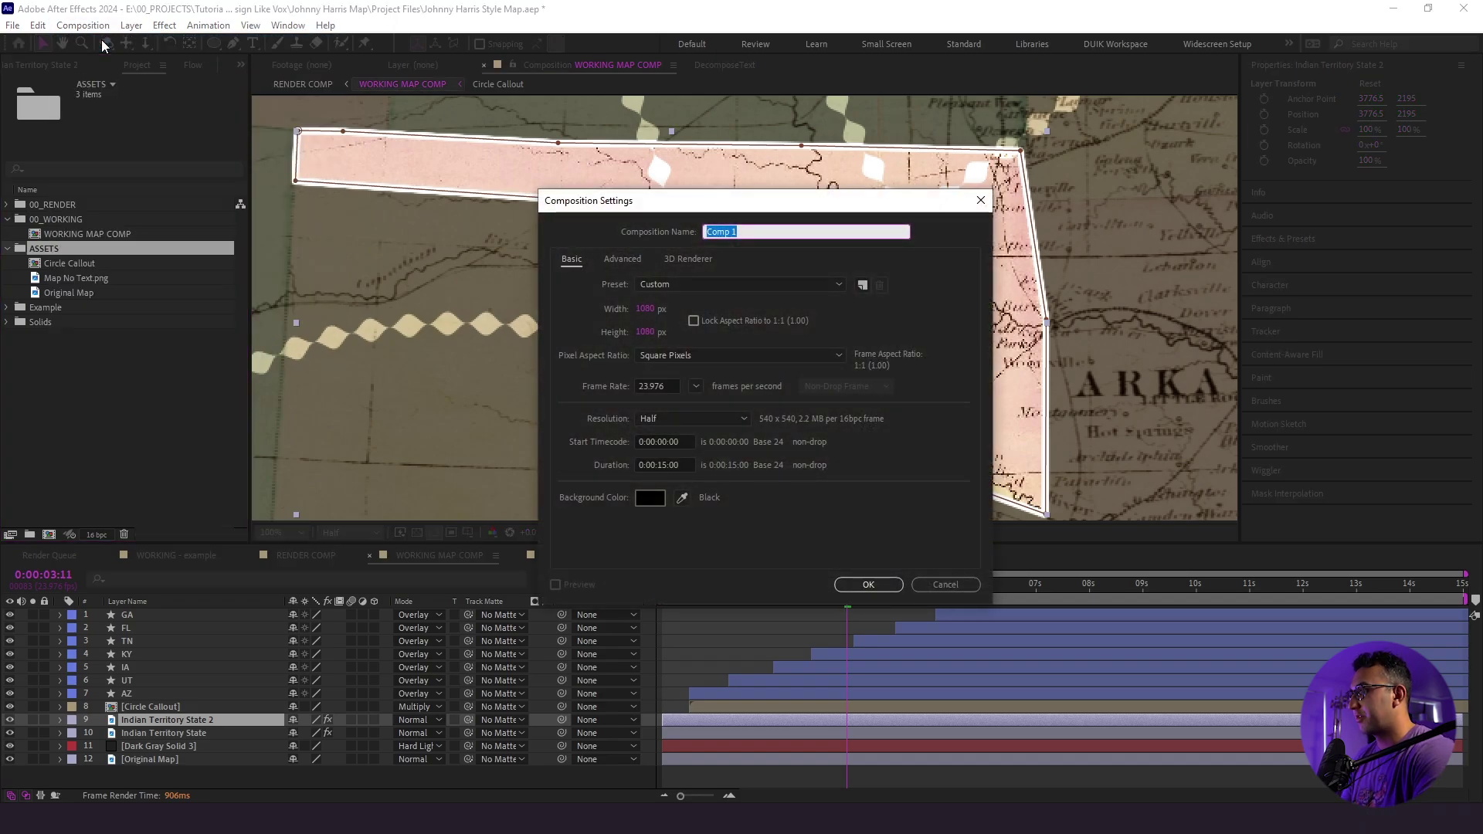
{"action": "key", "text": "Caps_Lock"}
{"action": "type", "text": "INK BLEED REVEAL"}
{"action": "key", "text": "Return"}
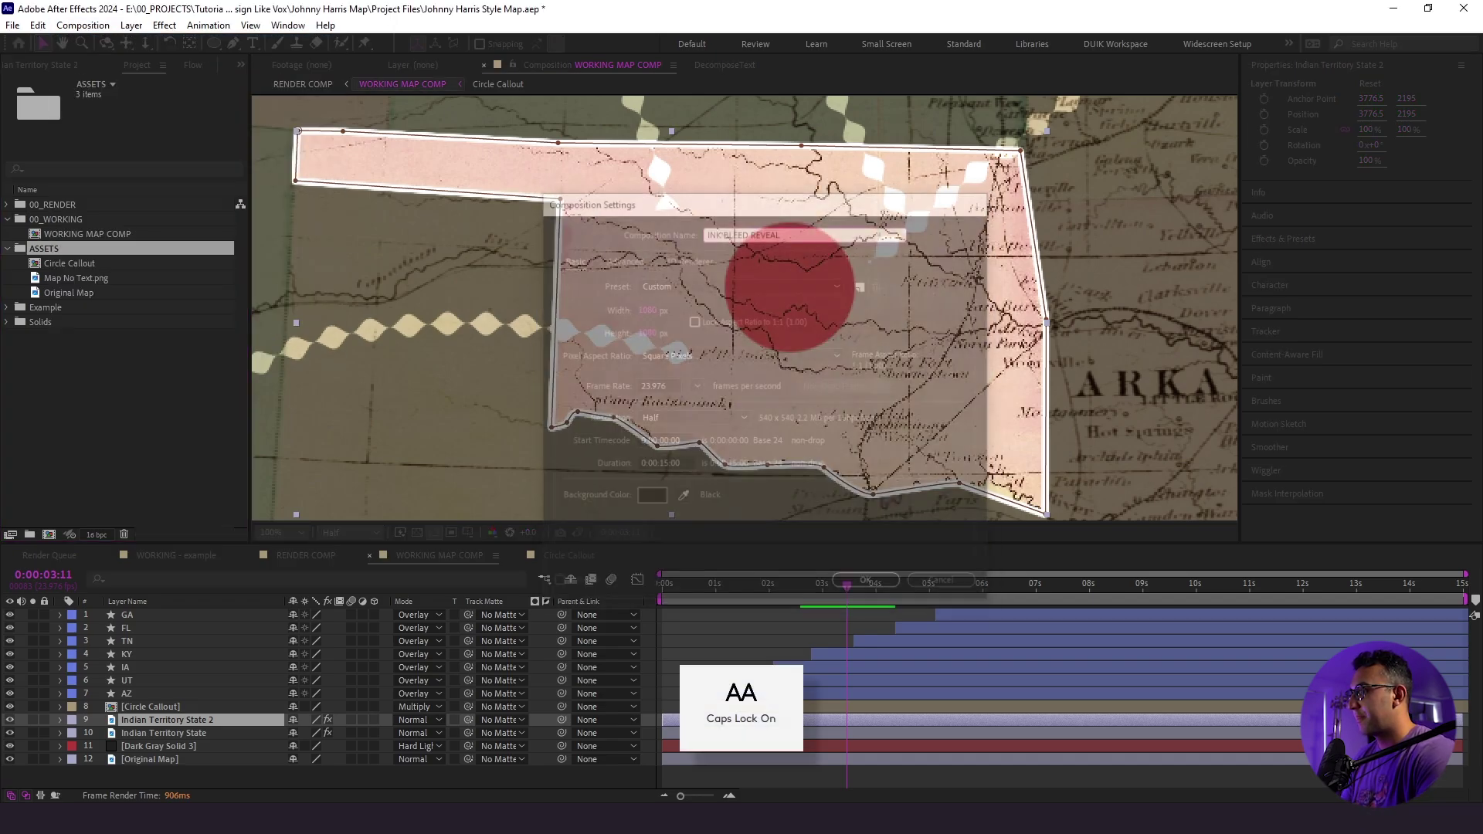
{"action": "key", "text": "Caps_Lock"}
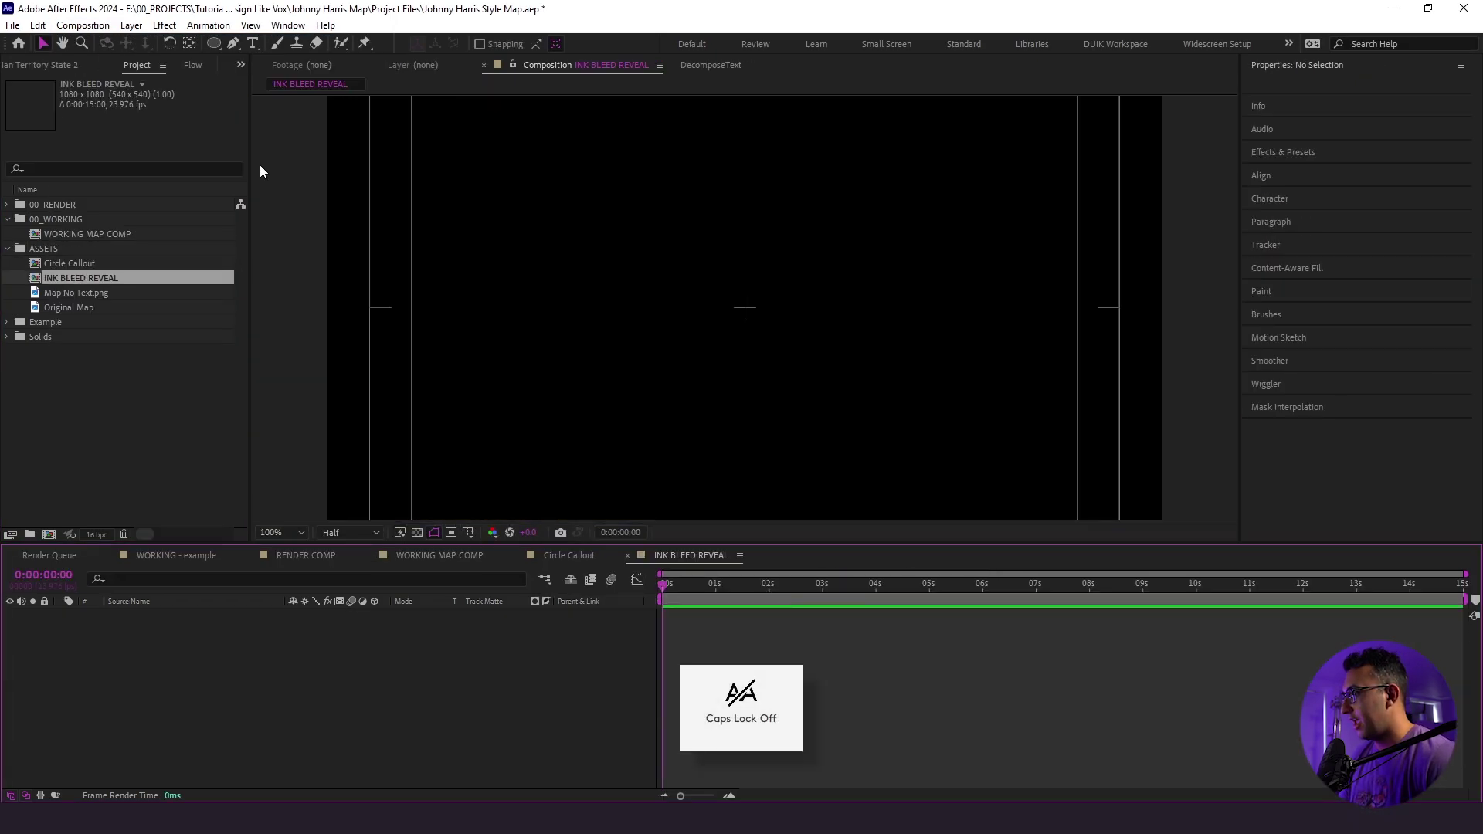
{"action": "left_click", "coordinate": [286, 535]}
{"action": "left_click", "coordinate": [294, 257]}
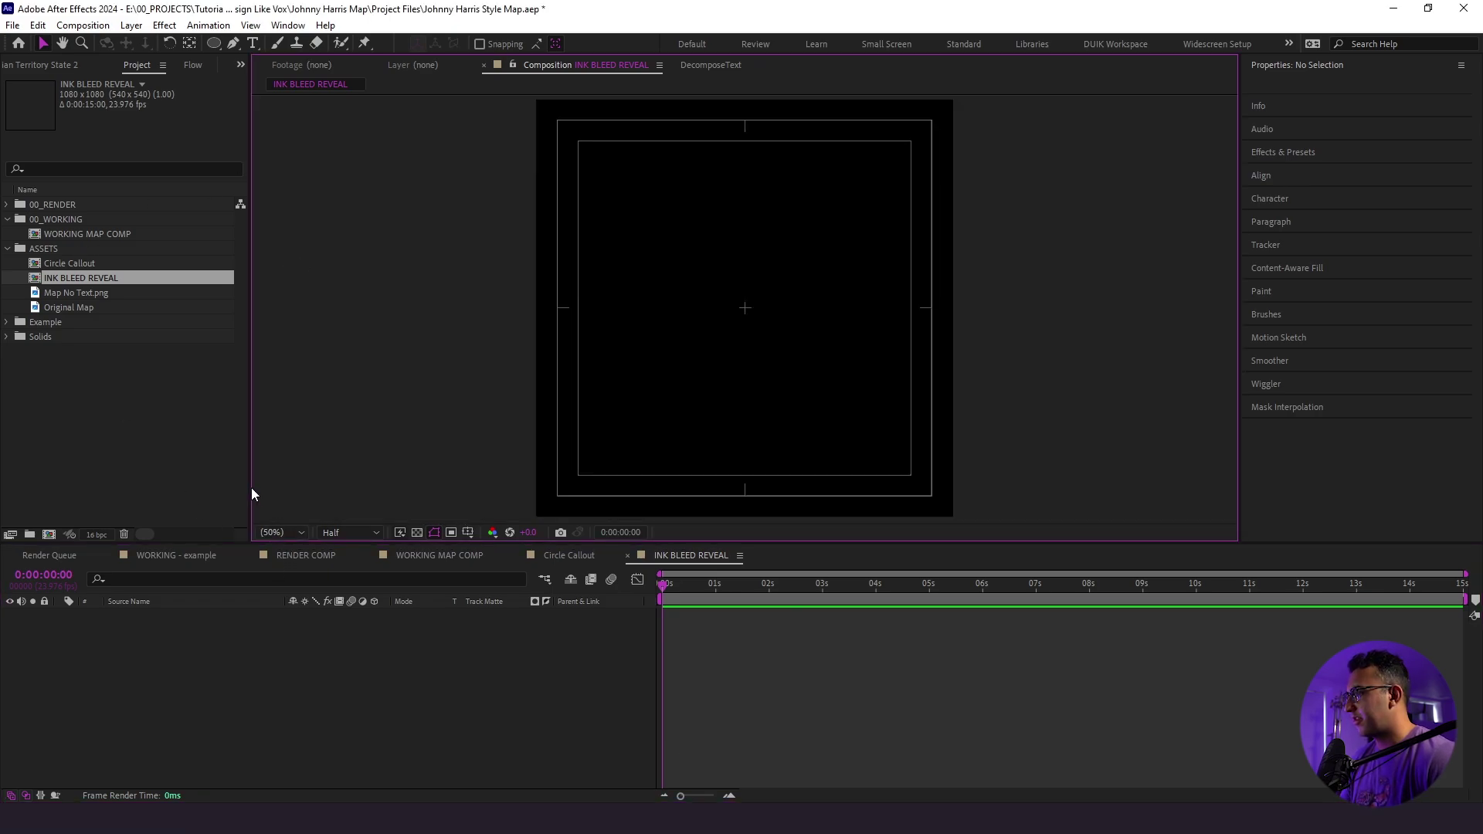
Set up the Ellipse tool with no stroke and a white FFFFFF fill
{"action": "left_click", "coordinate": [213, 43]}
{"action": "left_click", "coordinate": [520, 47]}
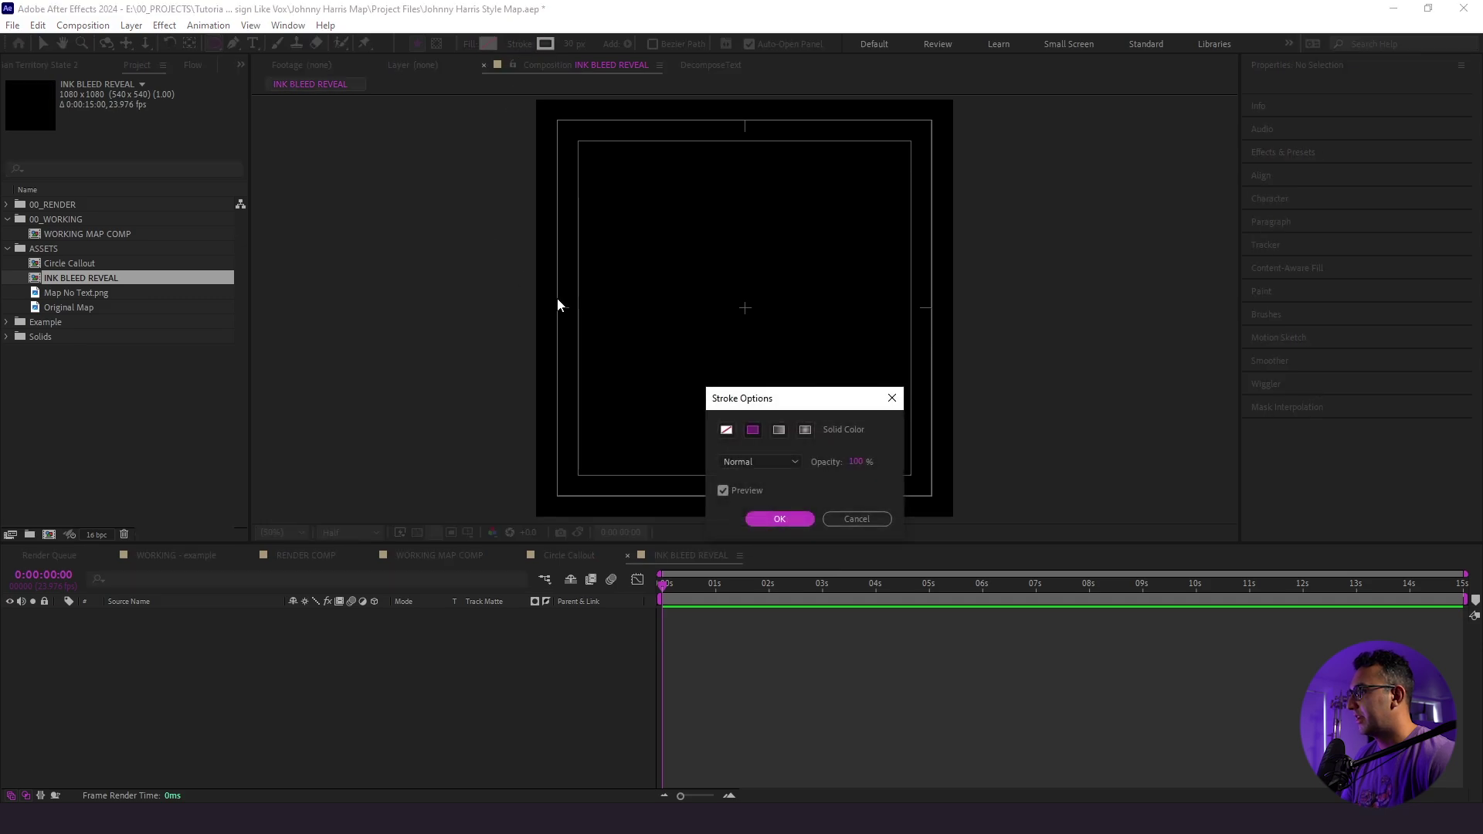
{"action": "left_click", "coordinate": [726, 430]}
{"action": "left_click", "coordinate": [779, 519]}
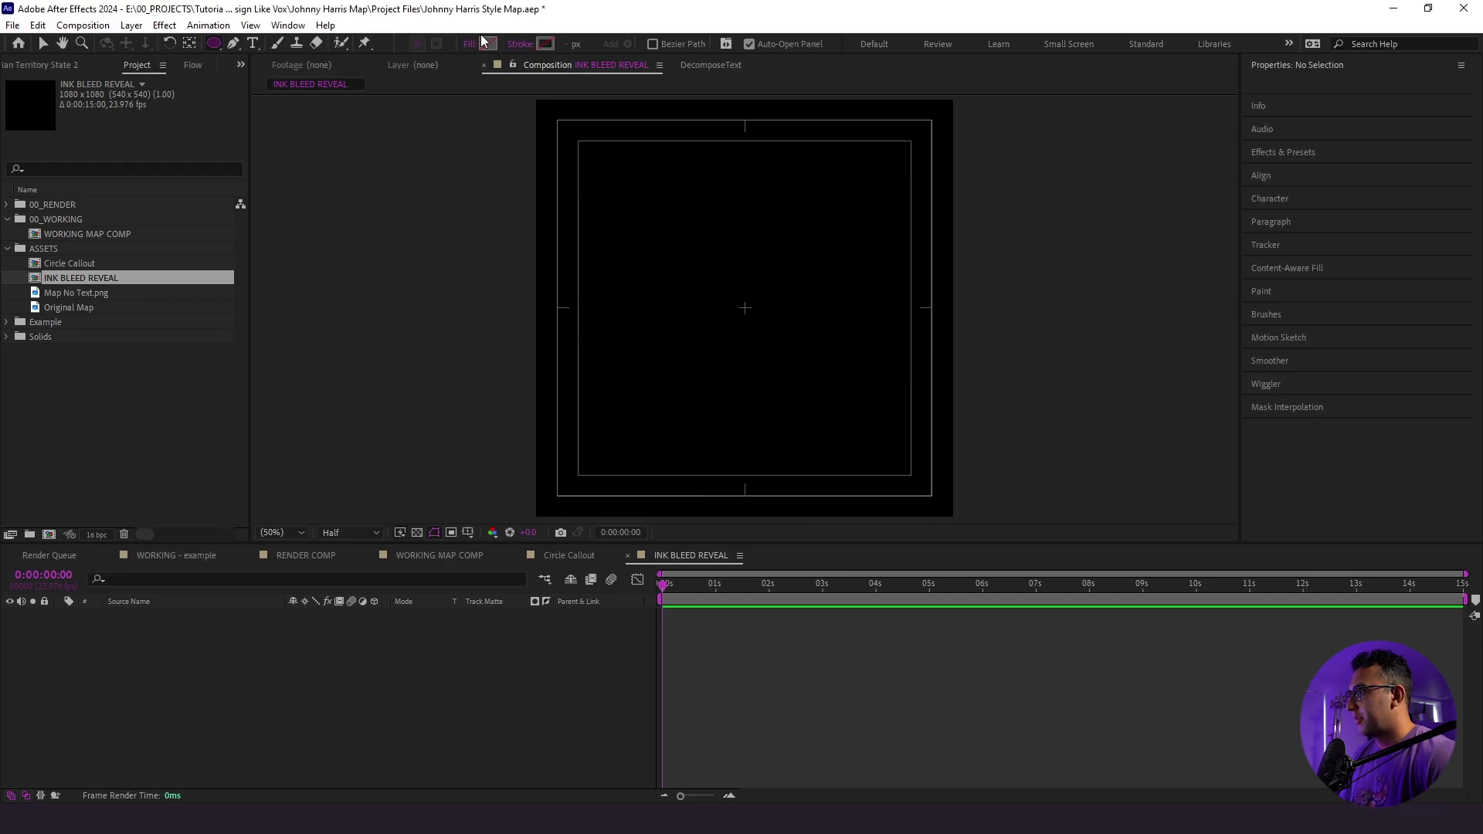
{"action": "left_click", "coordinate": [487, 43]}
{"action": "type", "text": "FFFFFF"}
{"action": "key", "text": "Tab"}
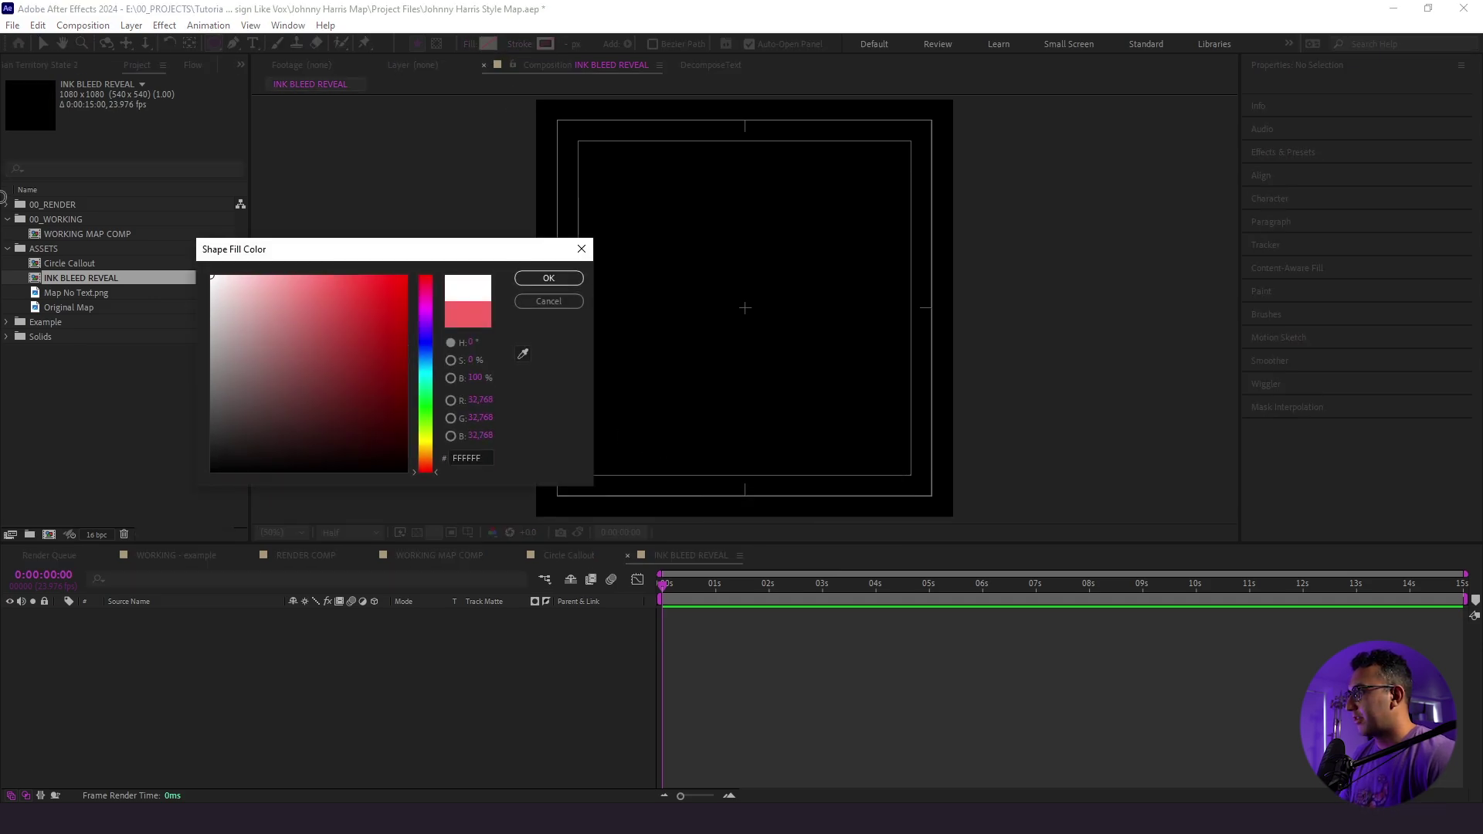
{"action": "left_click", "coordinate": [527, 281]}
Draw a circle about 478 px wide and center it and its anchor point in the composition
{"action": "left_click_drag", "start_coordinate": [797, 226], "coordinate": [611, 411]}
{"action": "left_click", "coordinate": [1266, 157]}
{"action": "left_click", "coordinate": [1283, 195]}
{"action": "left_click", "coordinate": [1362, 197]}
{"action": "key", "text": "y"}
{"action": "left_click_drag", "start_coordinate": [787, 299], "coordinate": [744, 308]}
{"action": "left_click", "coordinate": [425, 44]}
{"action": "key", "text": "v"}
{"action": "left_click", "coordinate": [582, 665]}
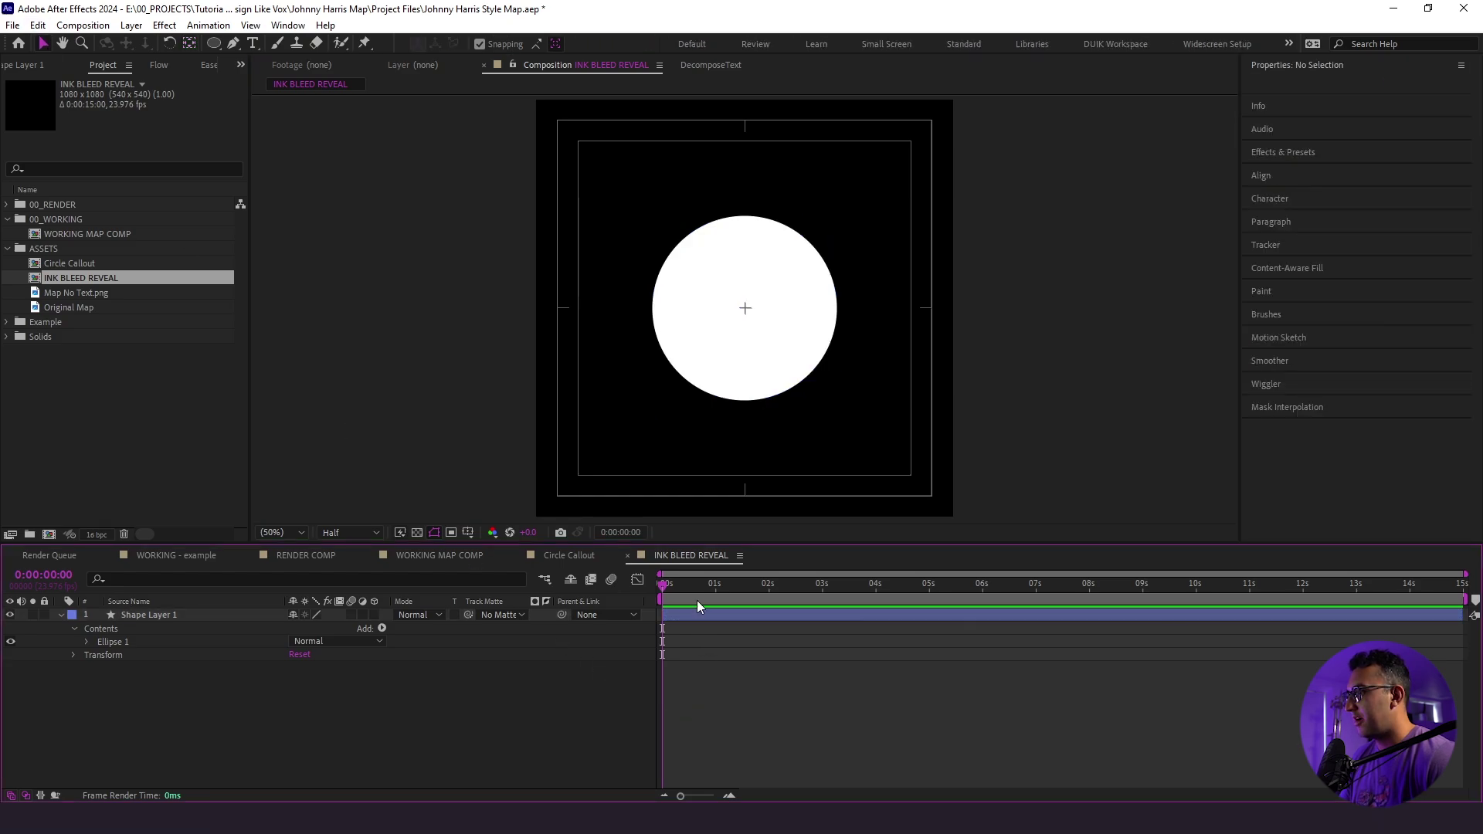
Keyframe the circle layer's Scale from 0:00:00:00 to 0:00:01:12 so it grows from nothing to beyond the frame
{"action": "left_click", "coordinate": [128, 618]}
{"action": "key", "text": "s"}
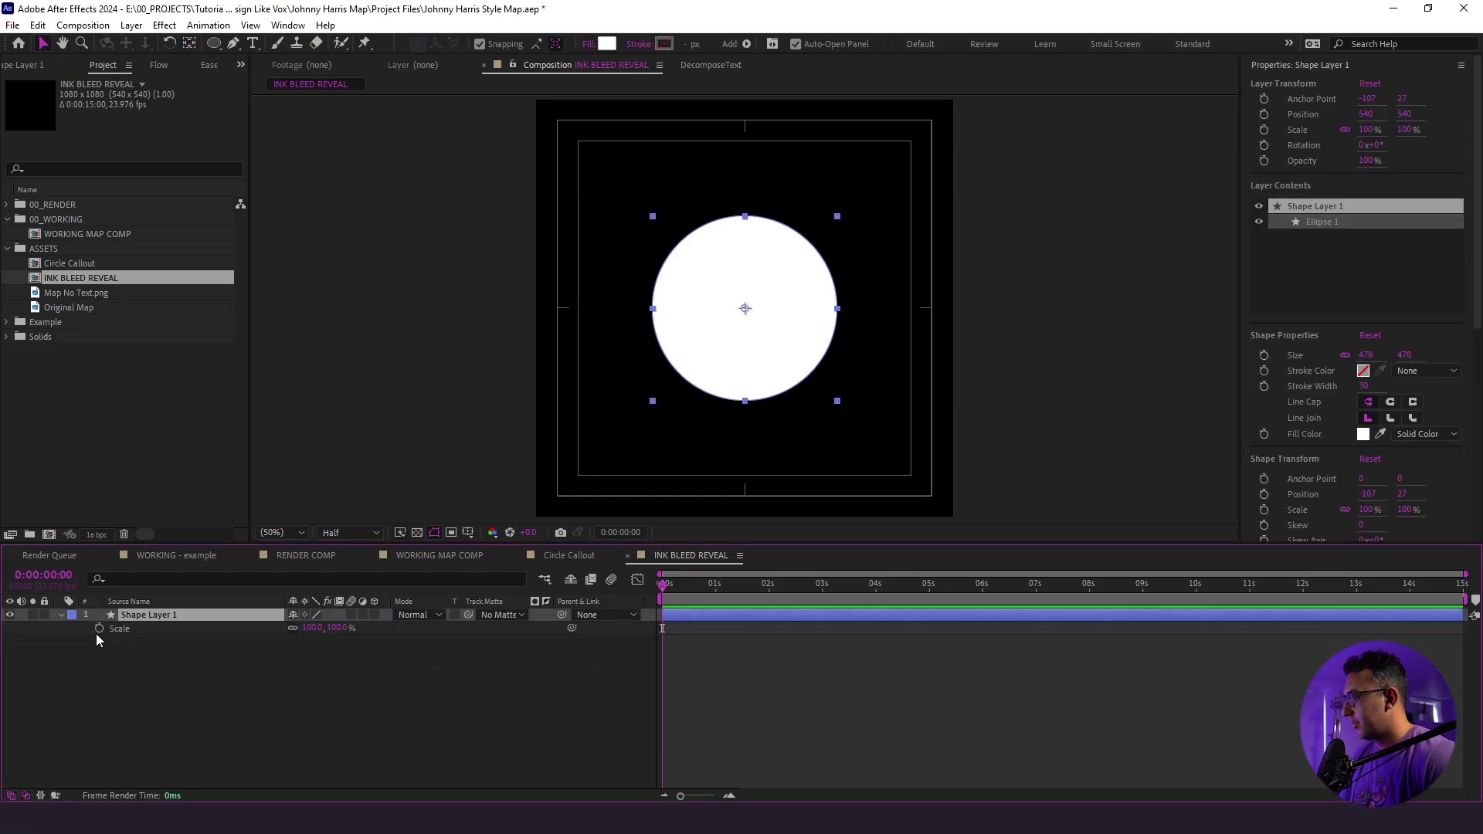
{"action": "left_click", "coordinate": [98, 628]}
{"action": "left_click_drag", "start_coordinate": [662, 585], "coordinate": [742, 603]}
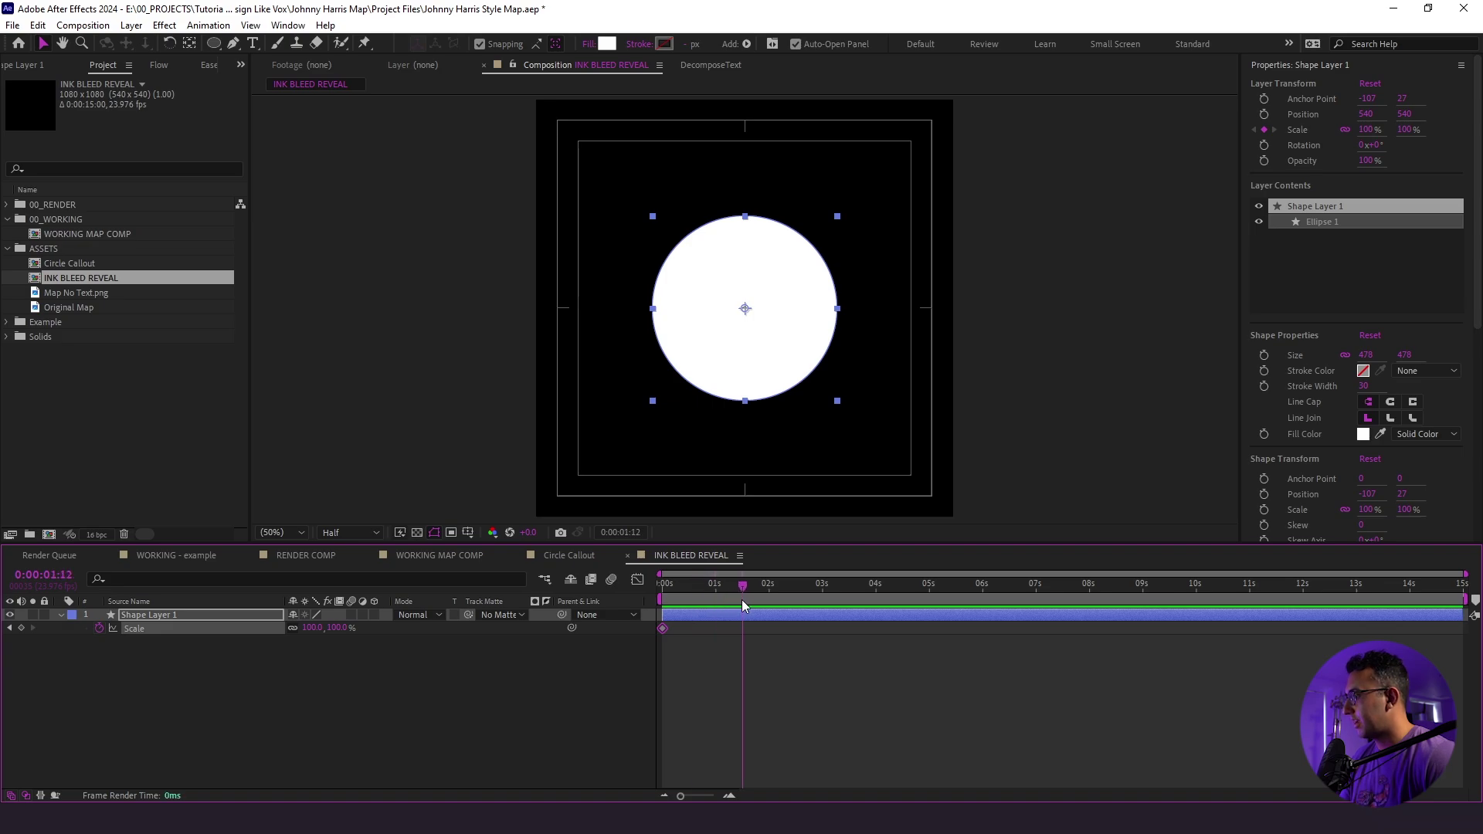
{"action": "left_click_drag", "start_coordinate": [317, 629], "coordinate": [400, 630]}
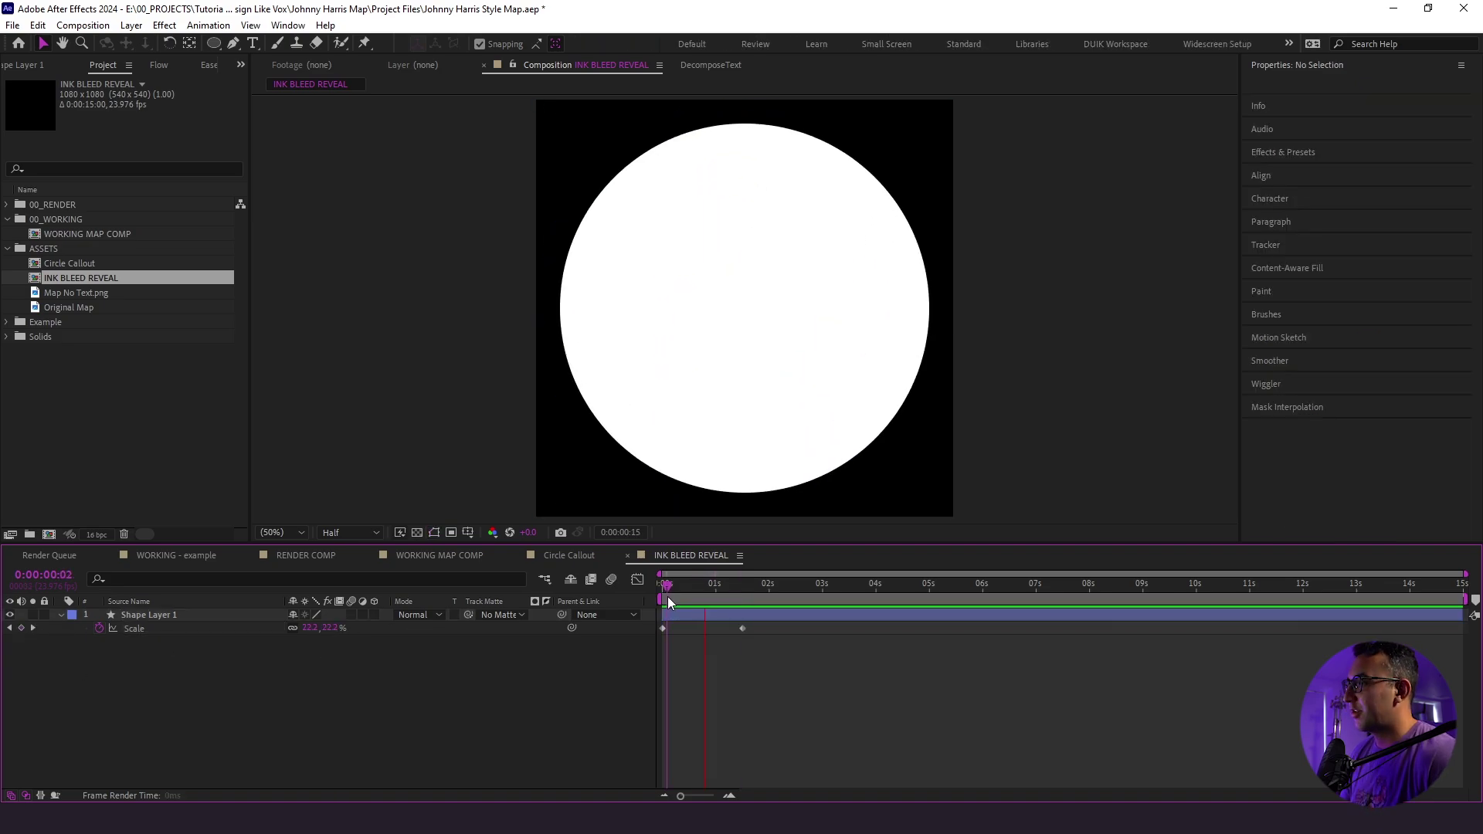
Preview the circle's growth, checking it against the transparency grid before hiding the grid again
{"action": "key", "text": "space"}
{"action": "key", "text": "space"}
{"action": "key", "text": "space"}
{"action": "key", "text": "space"}
{"action": "key", "text": "space"}
{"action": "left_click_drag", "start_coordinate": [676, 594], "coordinate": [685, 597]}
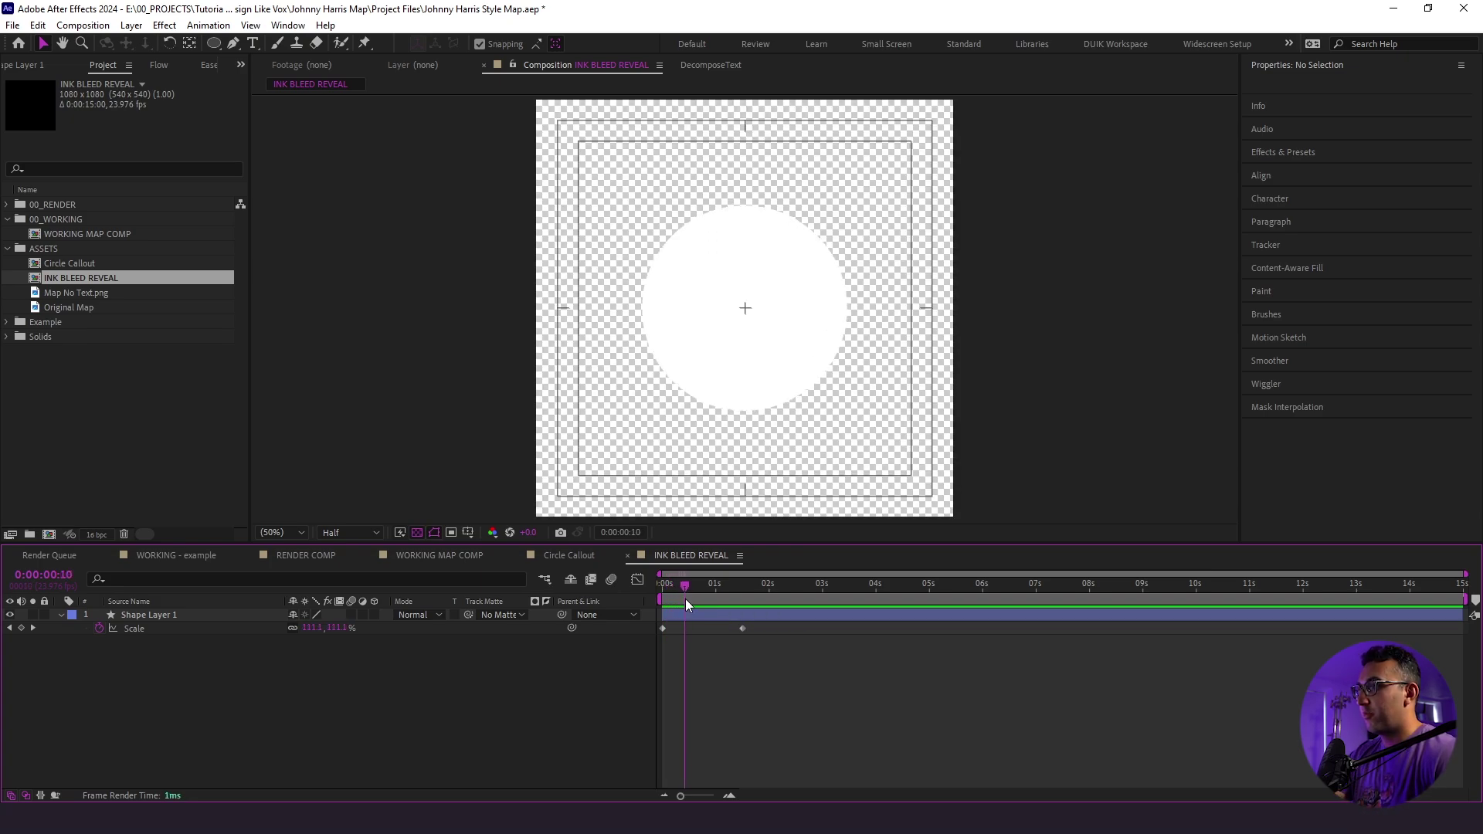
{"action": "left_click_drag", "start_coordinate": [684, 599], "coordinate": [687, 608]}
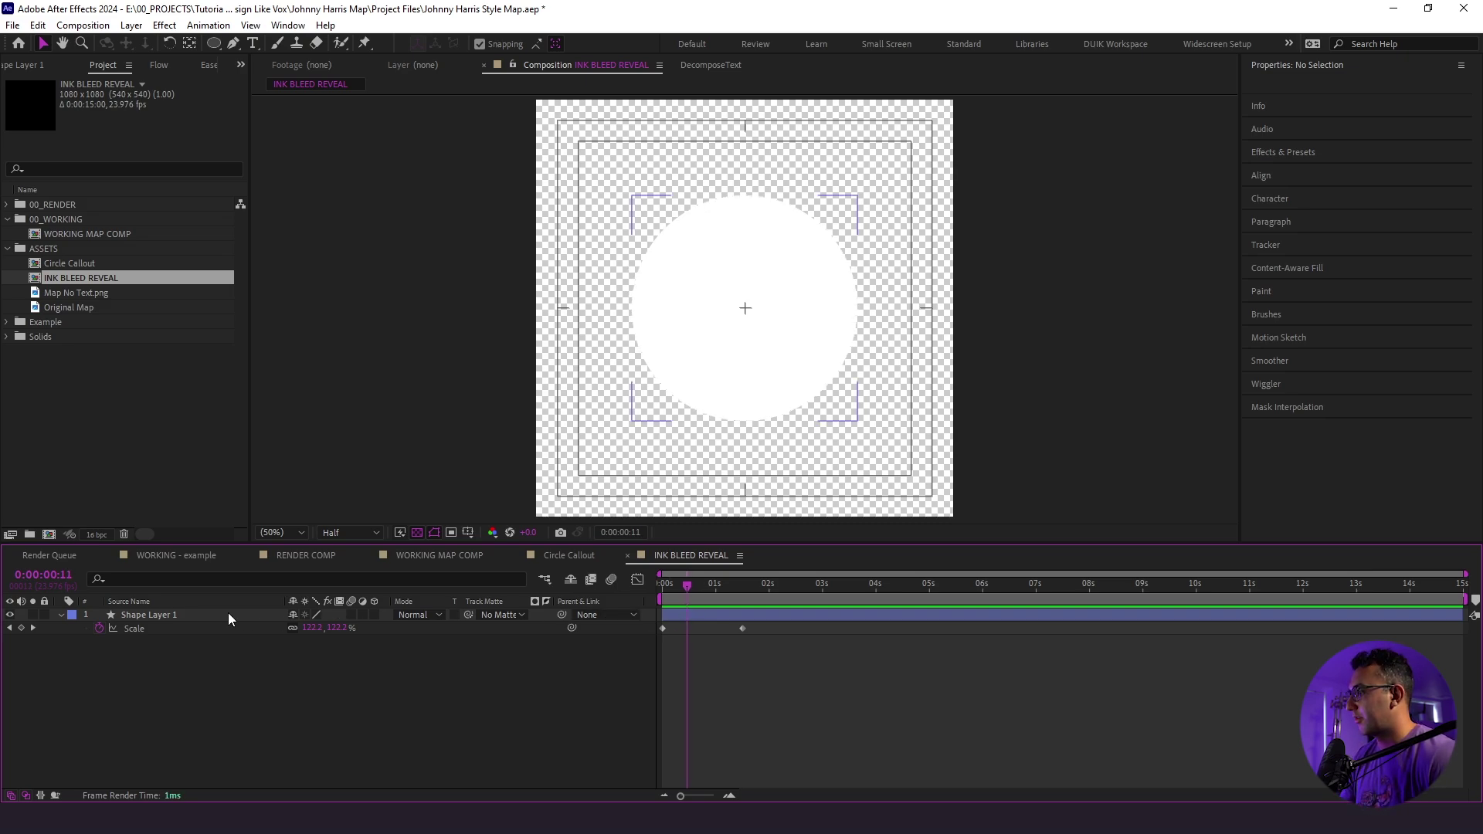
{"action": "left_click", "coordinate": [417, 532]}
{"action": "left_click", "coordinate": [664, 601]}
{"action": "left_click_drag", "start_coordinate": [663, 602], "coordinate": [706, 620]}
Add a Repeater to the circle's shape layer and set the Repeater's position to 0, 0
{"action": "left_click", "coordinate": [707, 619]}
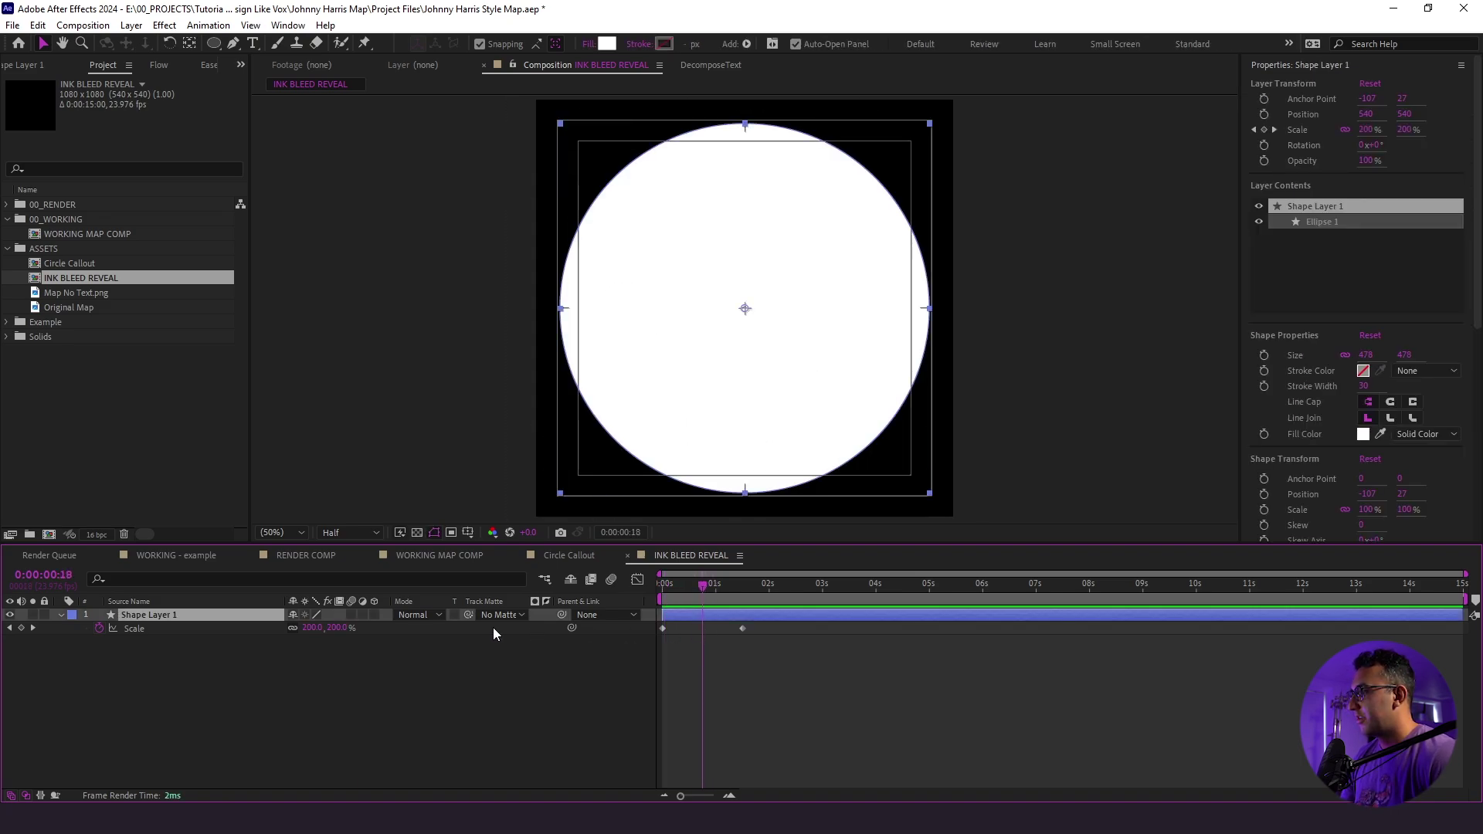
{"action": "left_click", "coordinate": [60, 615]}
{"action": "left_click", "coordinate": [60, 614]}
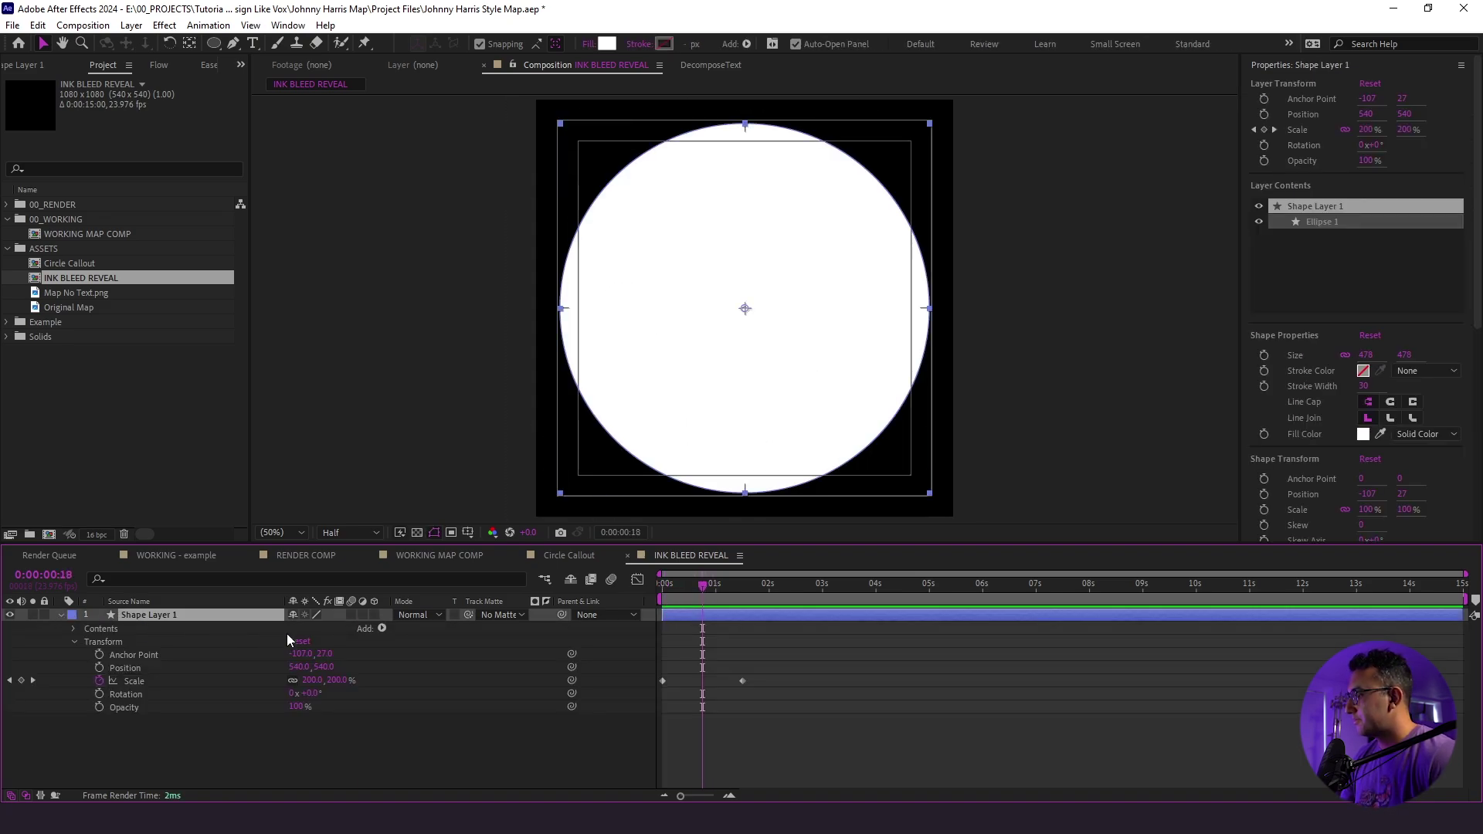
{"action": "left_click", "coordinate": [382, 627]}
{"action": "left_click", "coordinate": [423, 510]}
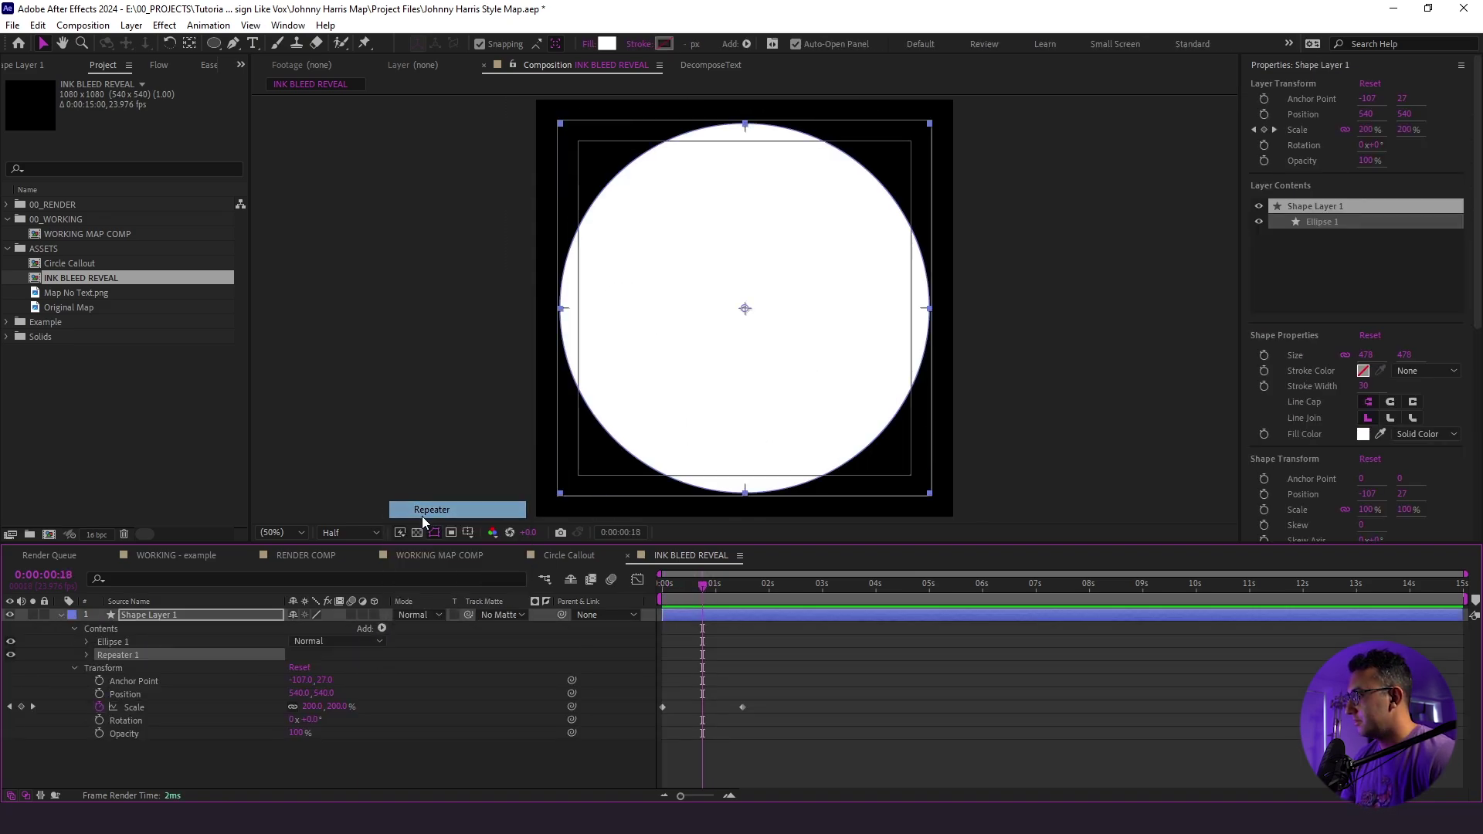
{"action": "left_click", "coordinate": [86, 654]}
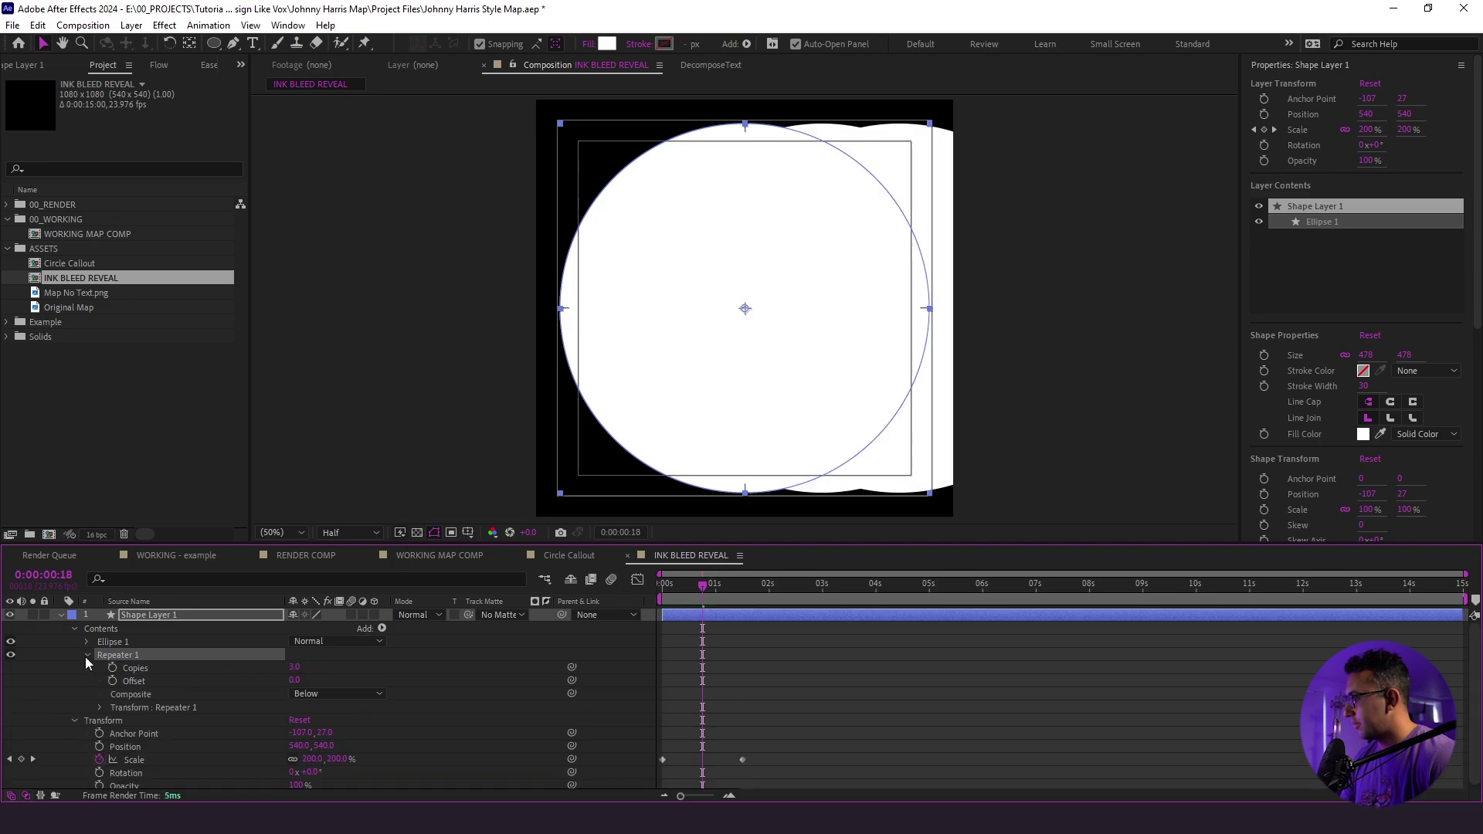
{"action": "left_click", "coordinate": [99, 707]}
{"action": "left_click_drag", "start_coordinate": [301, 728], "coordinate": [261, 738]}
{"action": "left_click", "coordinate": [292, 728]}
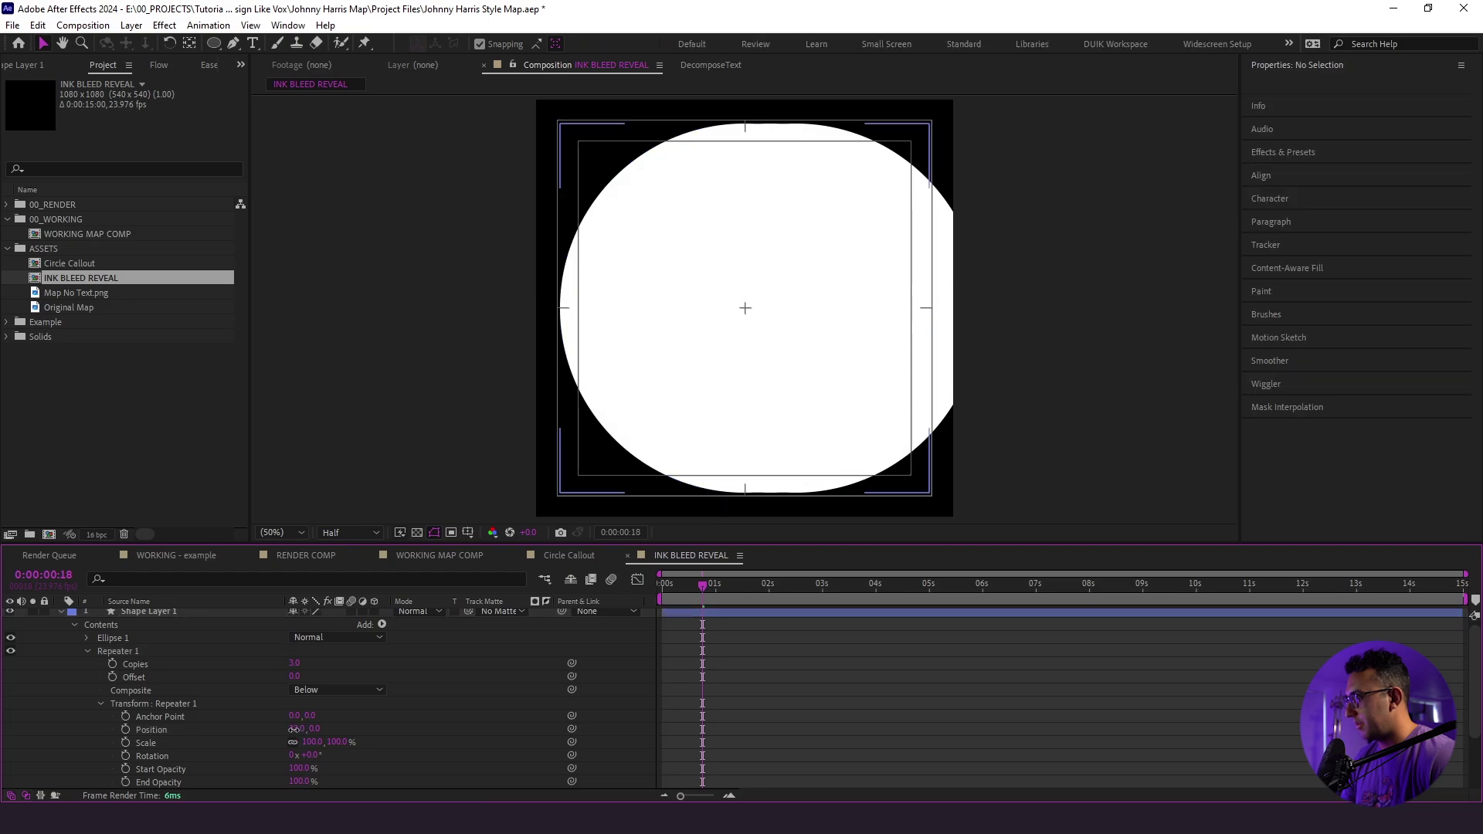
{"action": "key", "text": "Return"}
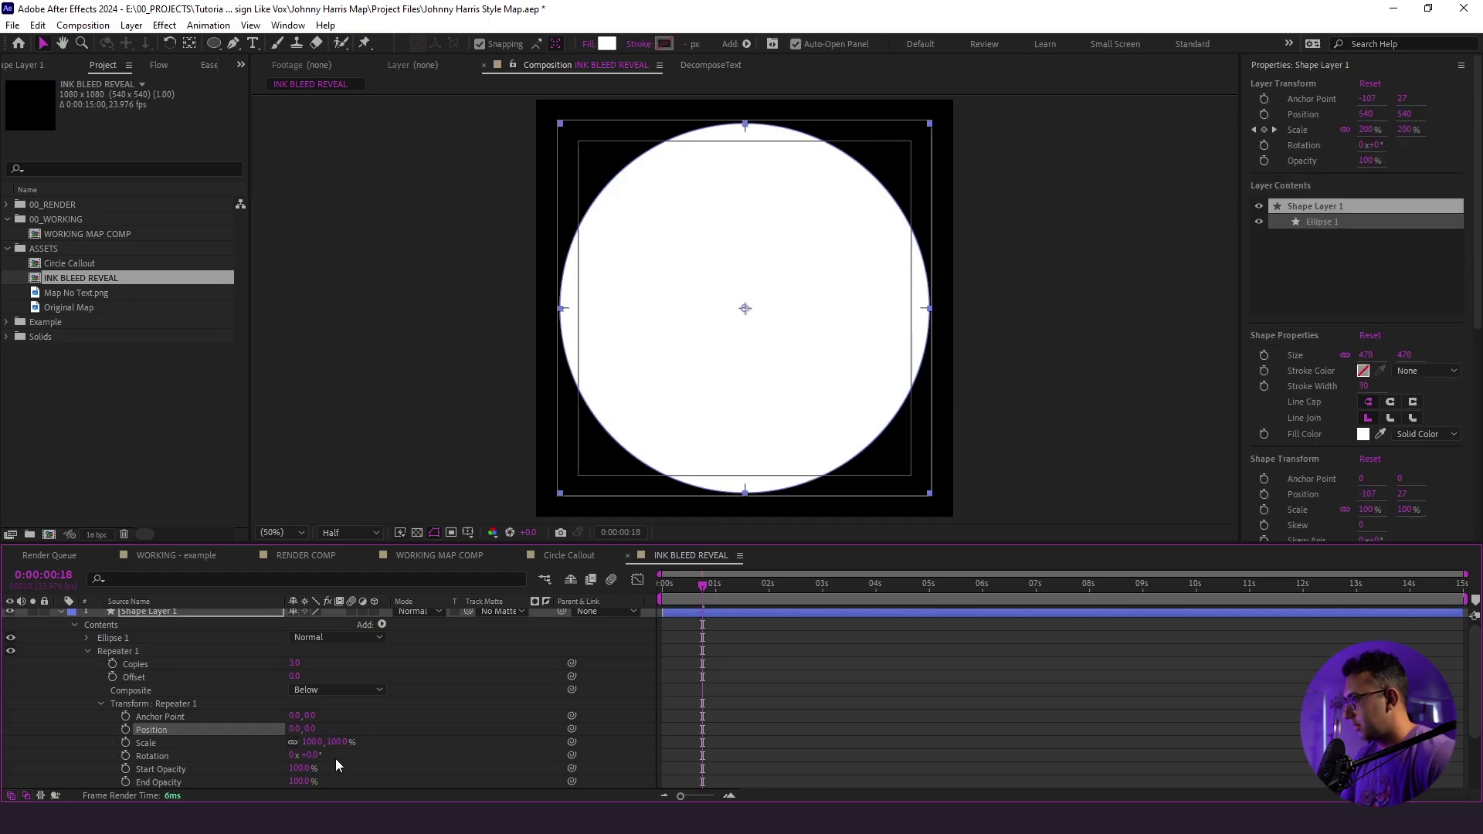
Set the Repeater's scale to 110% and its End Opacity to 0%
{"action": "left_click", "coordinate": [313, 742]}
{"action": "type", "text": "110"}
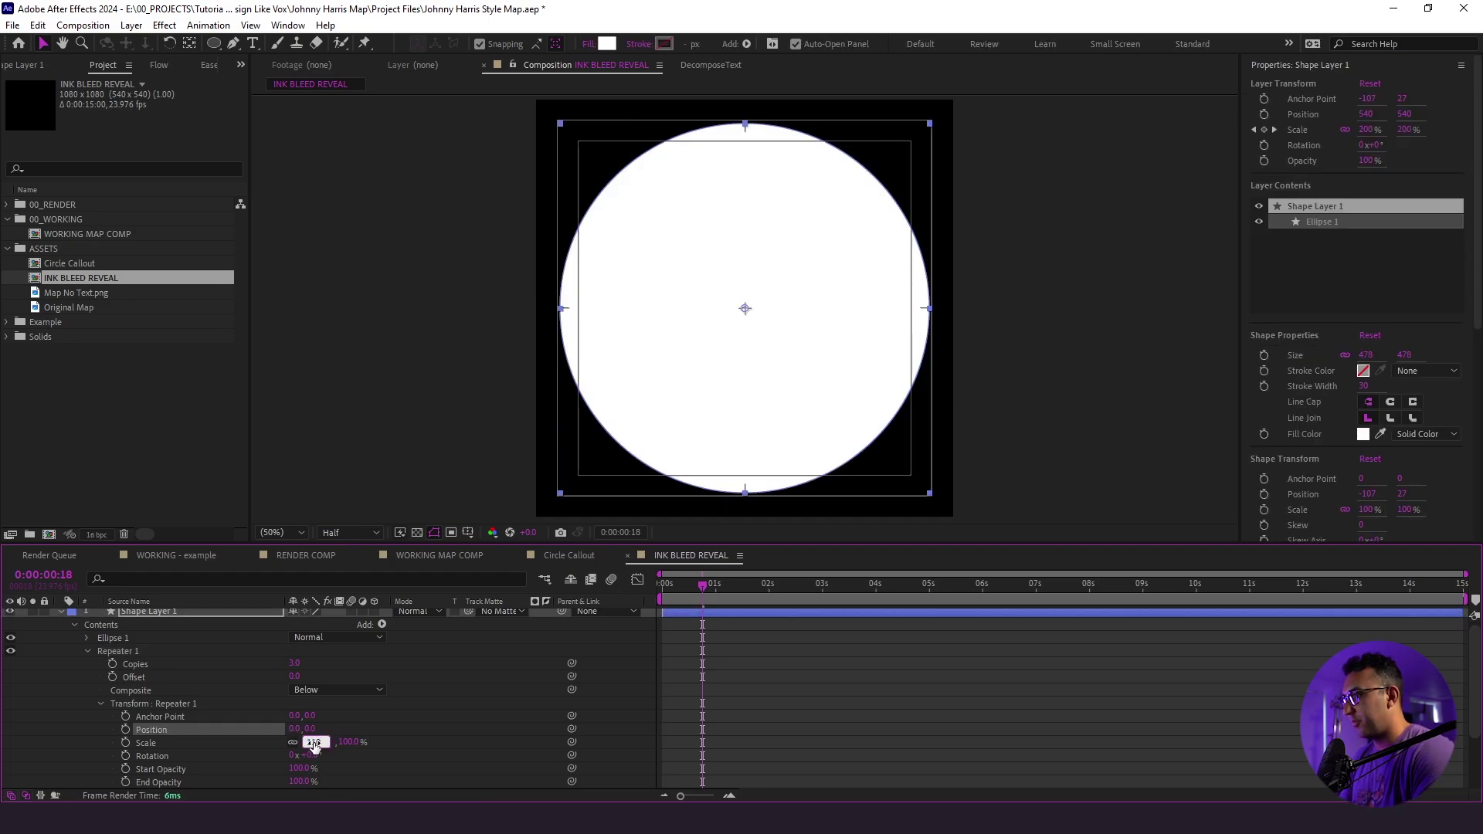
{"action": "key", "text": "Return"}
{"action": "left_click", "coordinate": [299, 781]}
{"action": "type", "text": "0"}
{"action": "key", "text": "Return"}
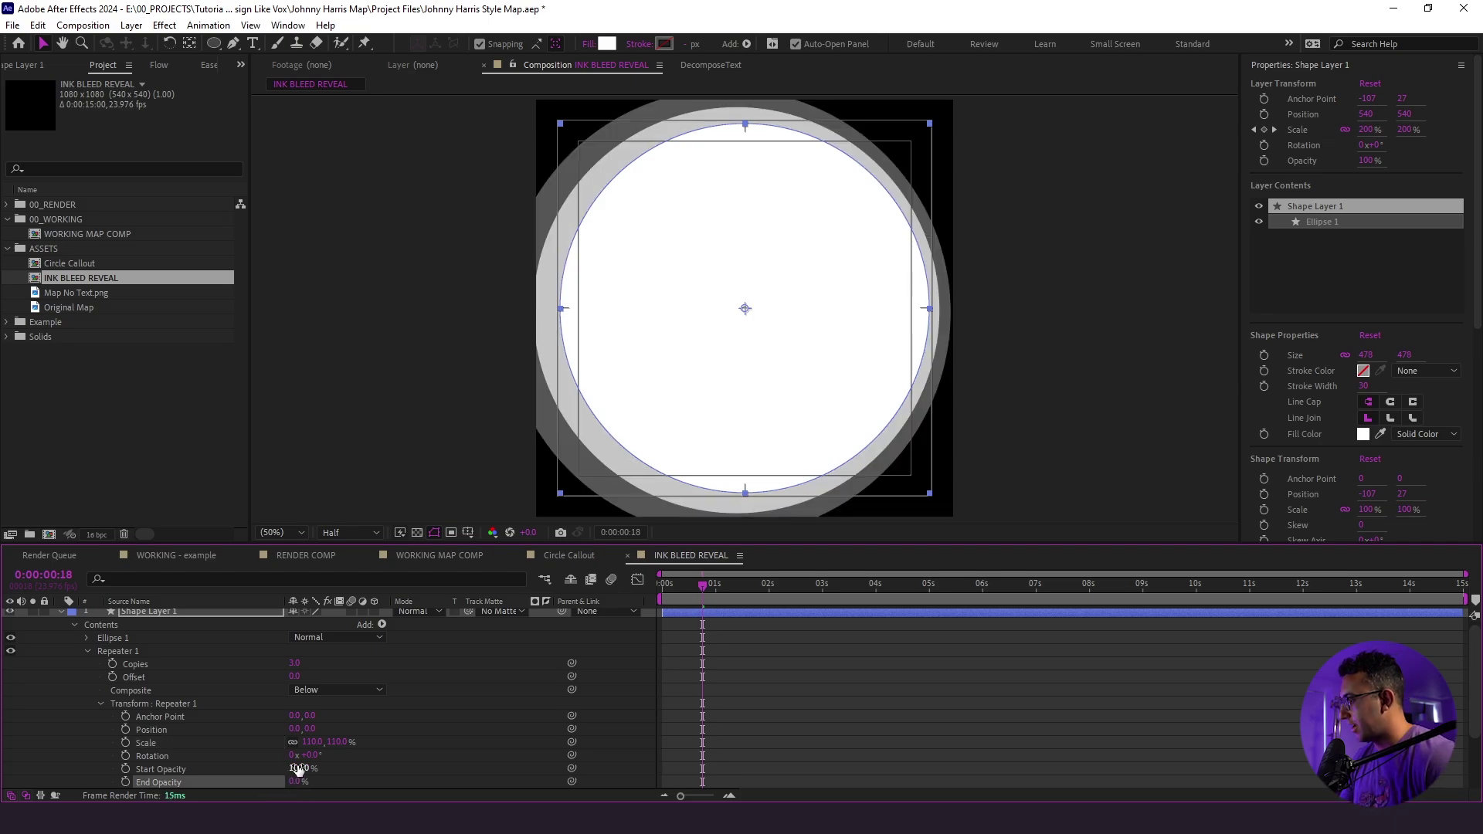
Offset the Repeater's horizontal position to about 11 and preview the layered circles
{"action": "left_click_drag", "start_coordinate": [298, 731], "coordinate": [309, 731]}
{"action": "left_click", "coordinate": [678, 692]}
{"action": "mouse_move", "coordinate": [704, 604]}
{"action": "left_mouse_down"}
{"action": "mouse_move", "coordinate": [669, 605]}
{"action": "mouse_move", "coordinate": [697, 601]}
{"action": "mouse_move", "coordinate": [687, 610]}
{"action": "left_mouse_up"}
{"action": "key", "text": "space"}
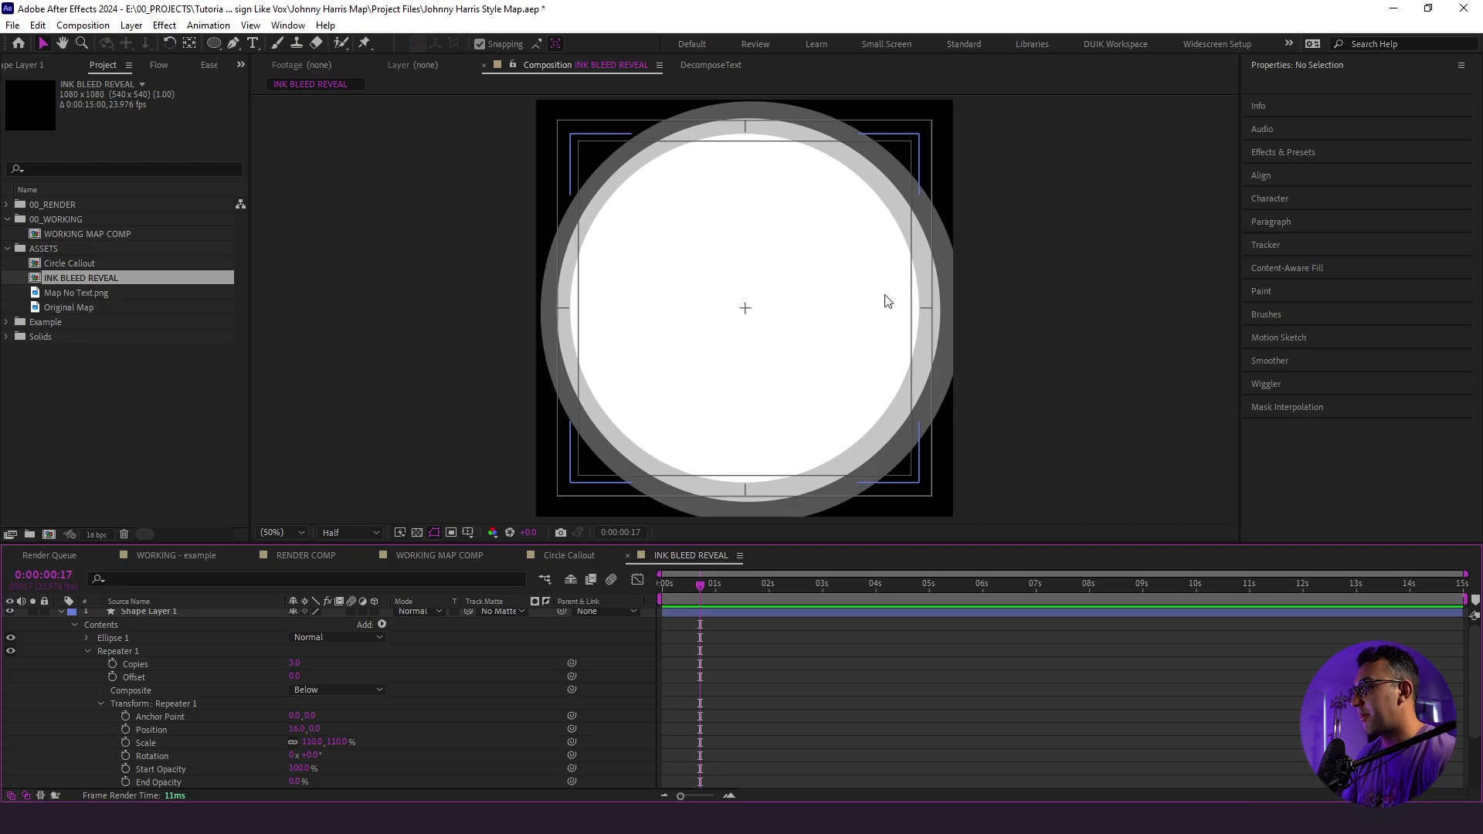
Try a different scale for the repeated circles and undo the change
{"action": "left_click", "coordinate": [238, 718]}
{"action": "left_click_drag", "start_coordinate": [312, 742], "coordinate": [307, 748]}
{"action": "key", "text": "ctrl+z"}
{"action": "key", "text": "ctrl+z"}
Apply Turbulent Displace to the circle's shape layer with a Size of 650
{"action": "left_click", "coordinate": [693, 586]}
{"action": "left_click", "coordinate": [704, 614]}
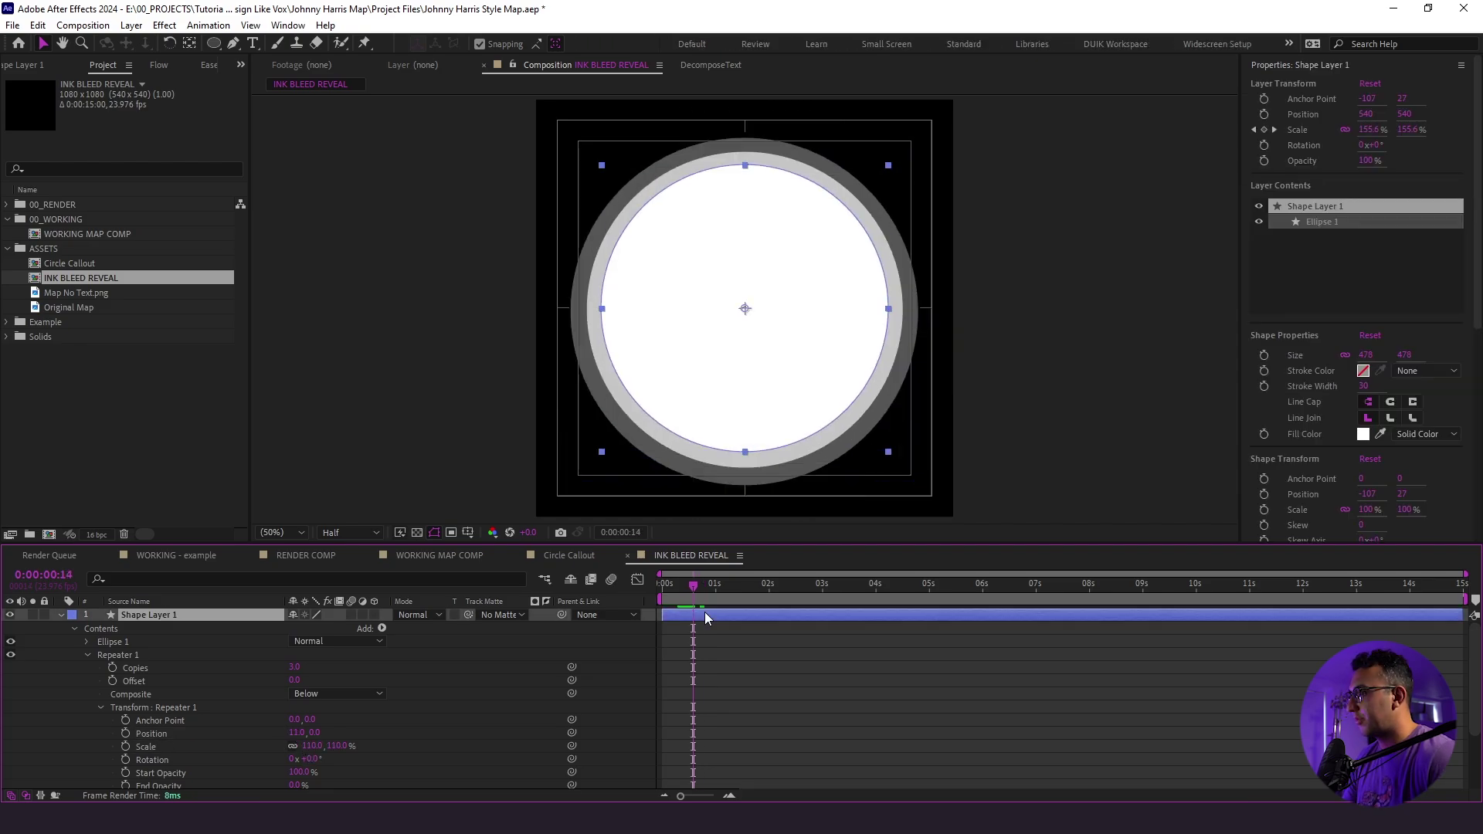
{"action": "key", "text": "ctrl+space"}
{"action": "type", "text": "tur"}
{"action": "key", "text": "Return"}
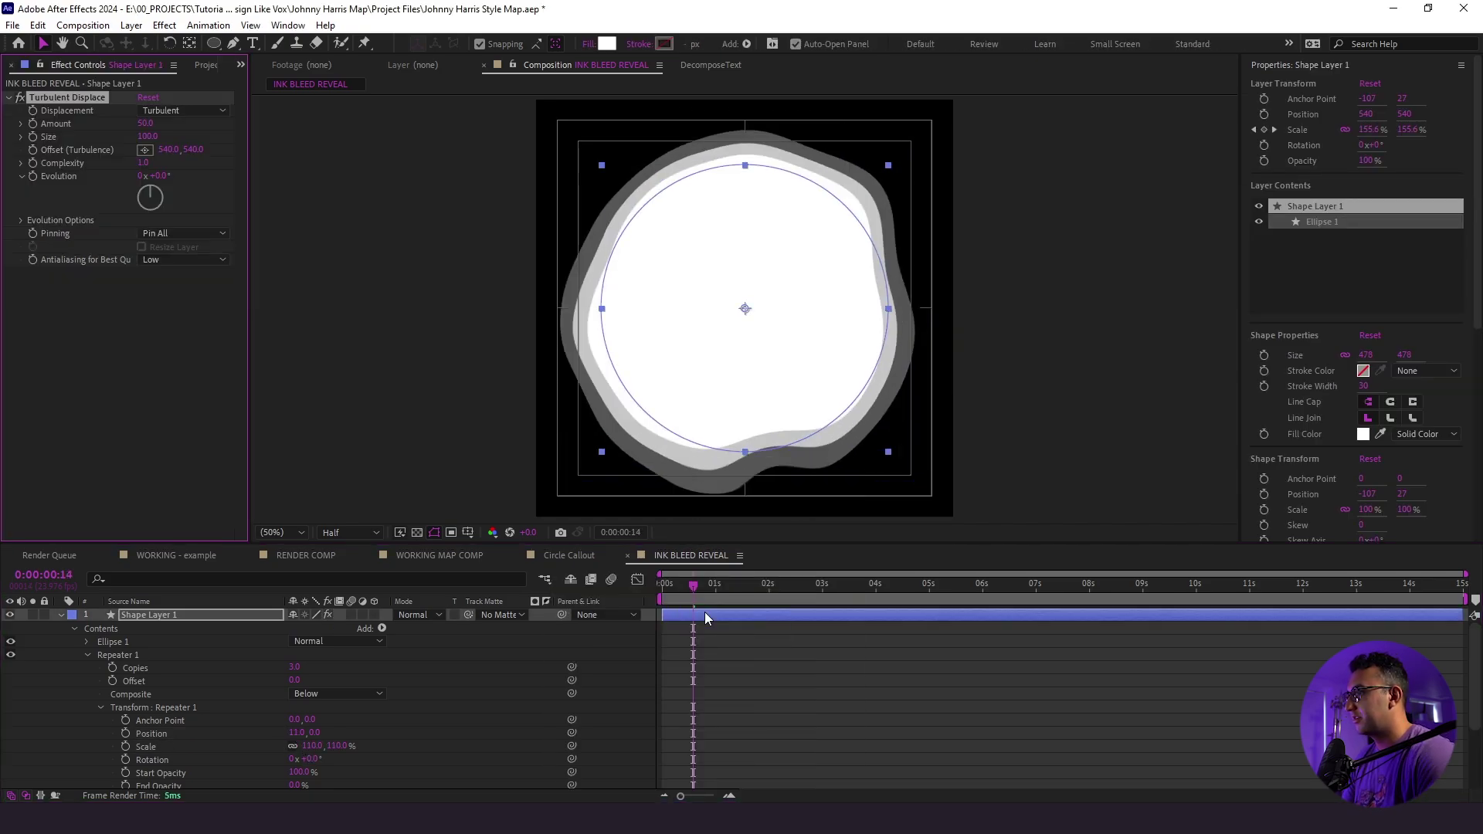
{"action": "left_click", "coordinate": [159, 136]}
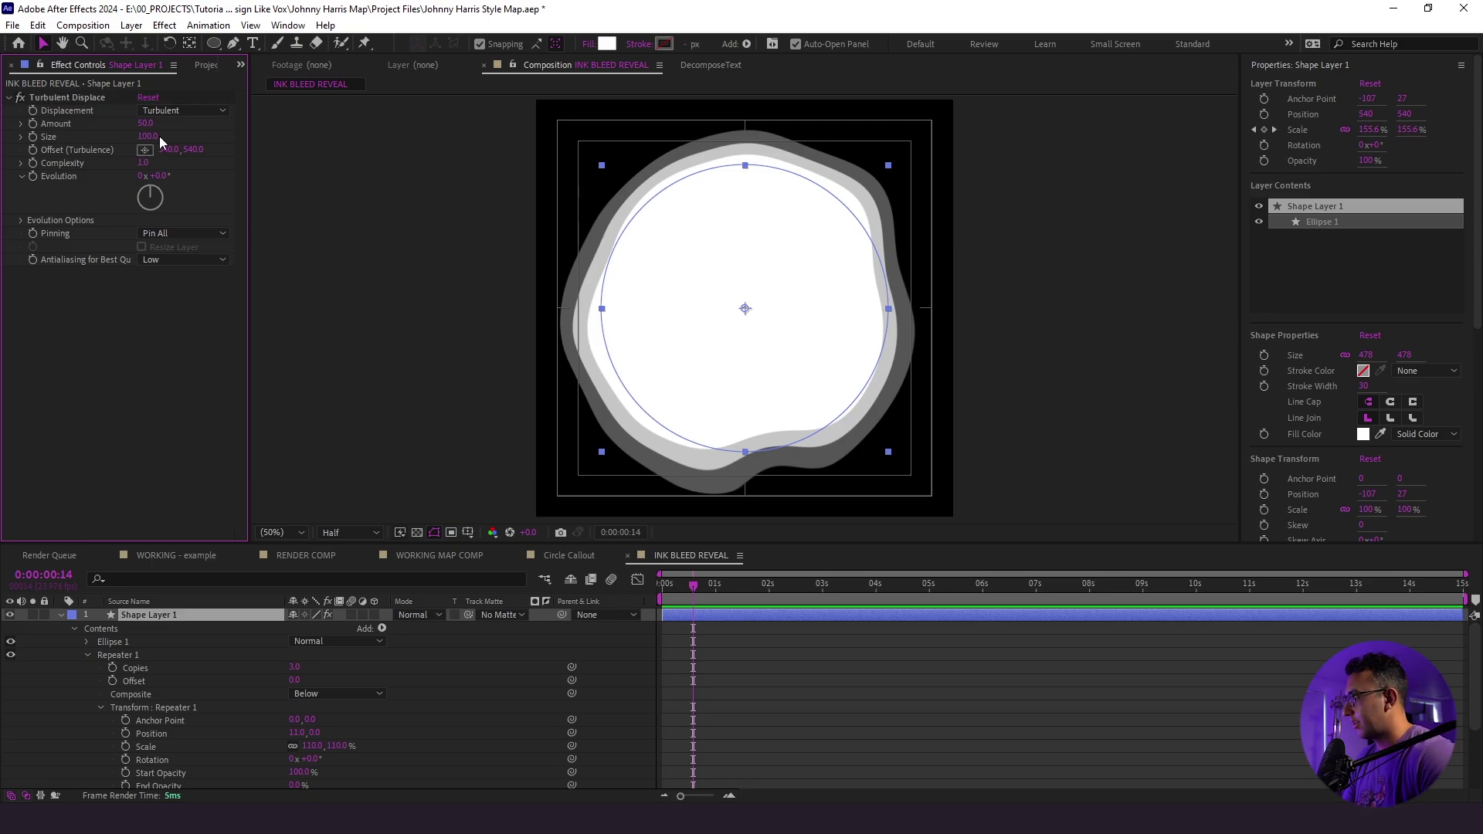
{"action": "left_click", "coordinate": [149, 136]}
{"action": "type", "text": "650"}
{"action": "key", "text": "Return"}
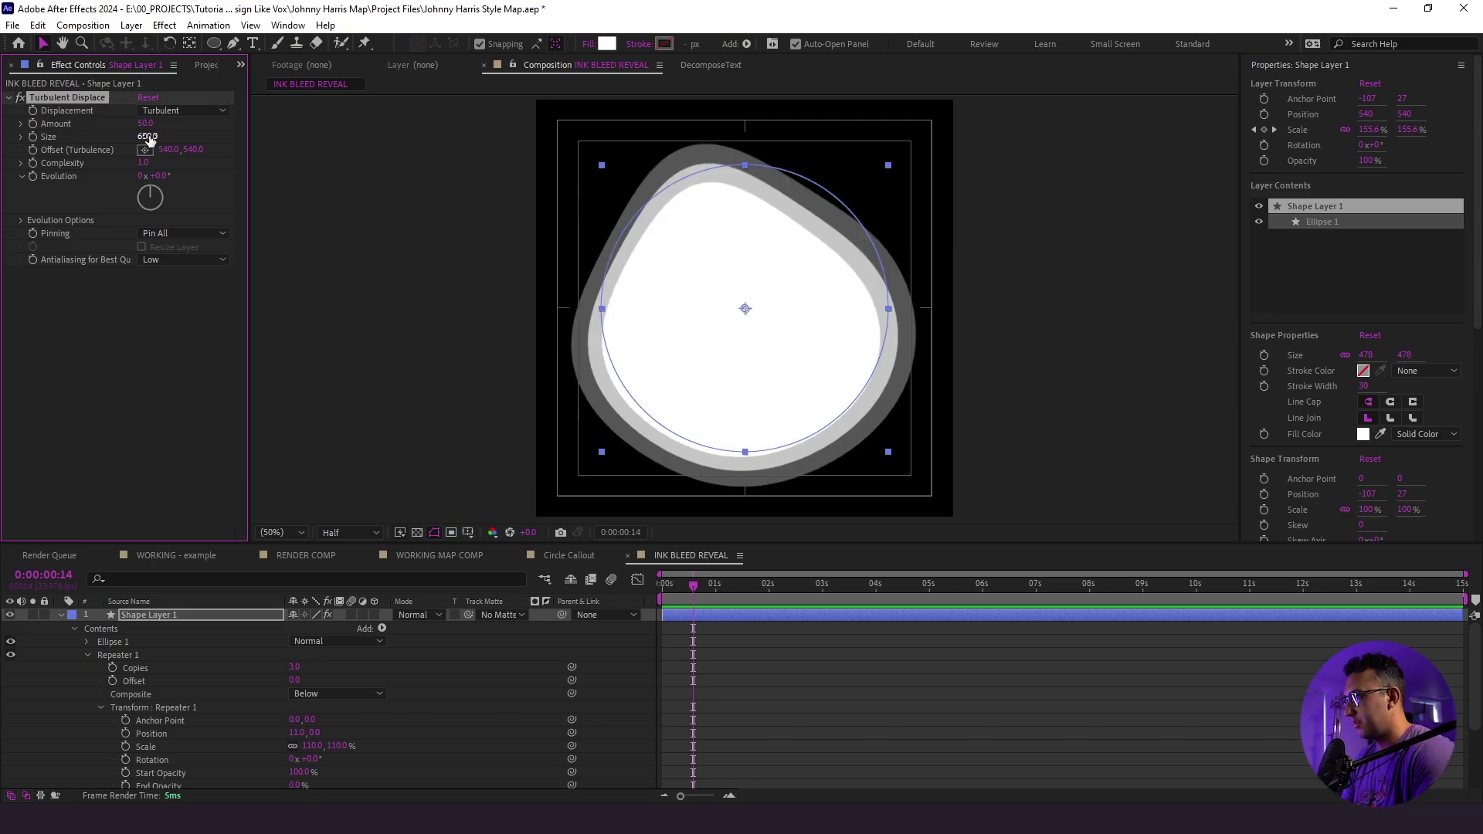
Preview the displaced circle's growth from the start of the composition
{"action": "left_click", "coordinate": [762, 655]}
{"action": "key", "text": "Home"}
{"action": "key", "text": "space"}
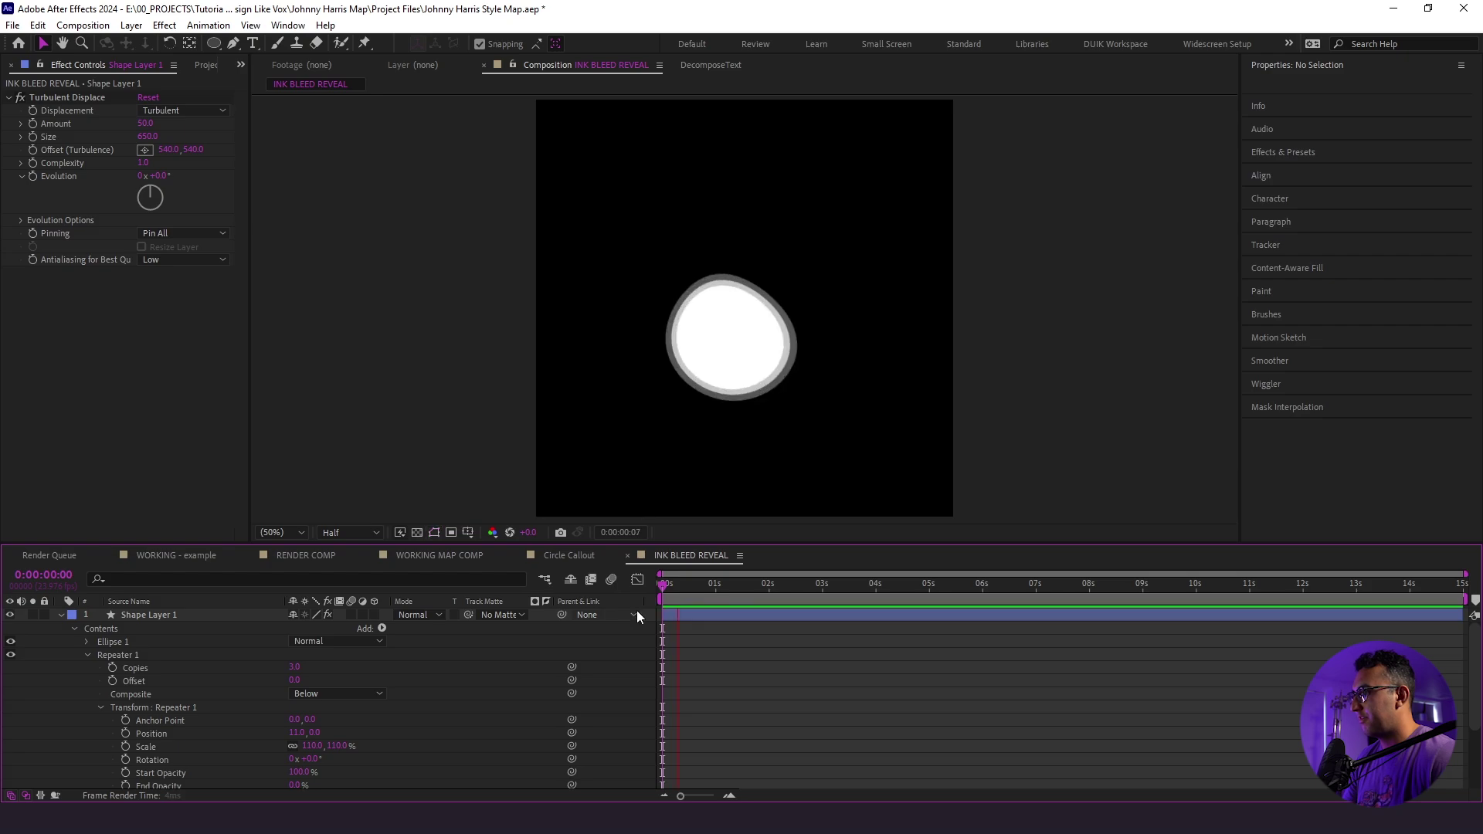
{"action": "left_click", "coordinate": [682, 593]}
{"action": "key", "text": "space"}
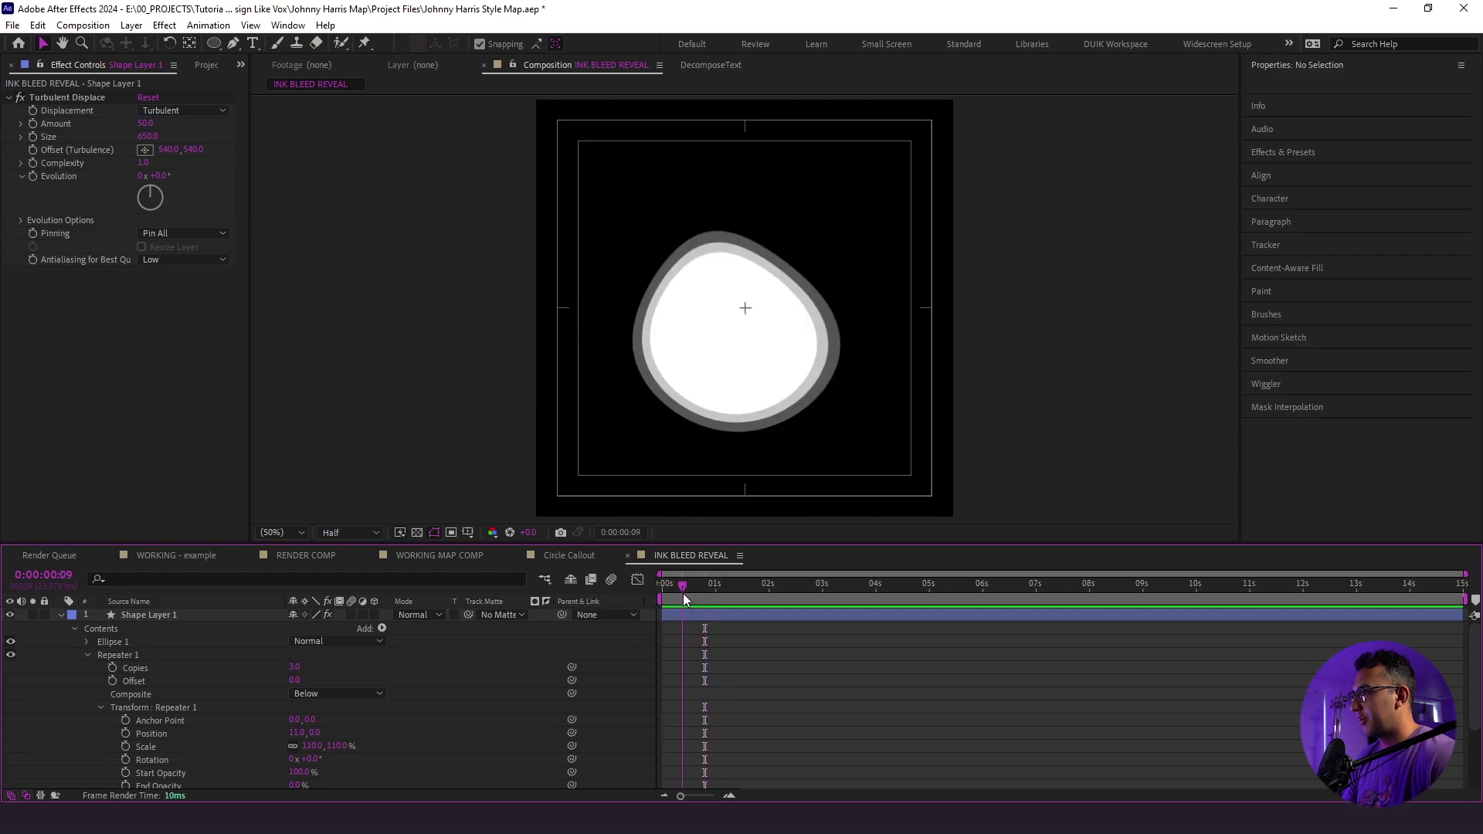
{"action": "key", "text": "space"}
Set the Turbulent Displace Complexity to 10 and preview the rougher ink edges
{"action": "key", "text": "space"}
{"action": "left_click", "coordinate": [144, 163]}
{"action": "type", "text": "10"}
{"action": "key", "text": "Return"}
{"action": "left_click_drag", "start_coordinate": [726, 595], "coordinate": [591, 619]}
{"action": "key", "text": "space"}
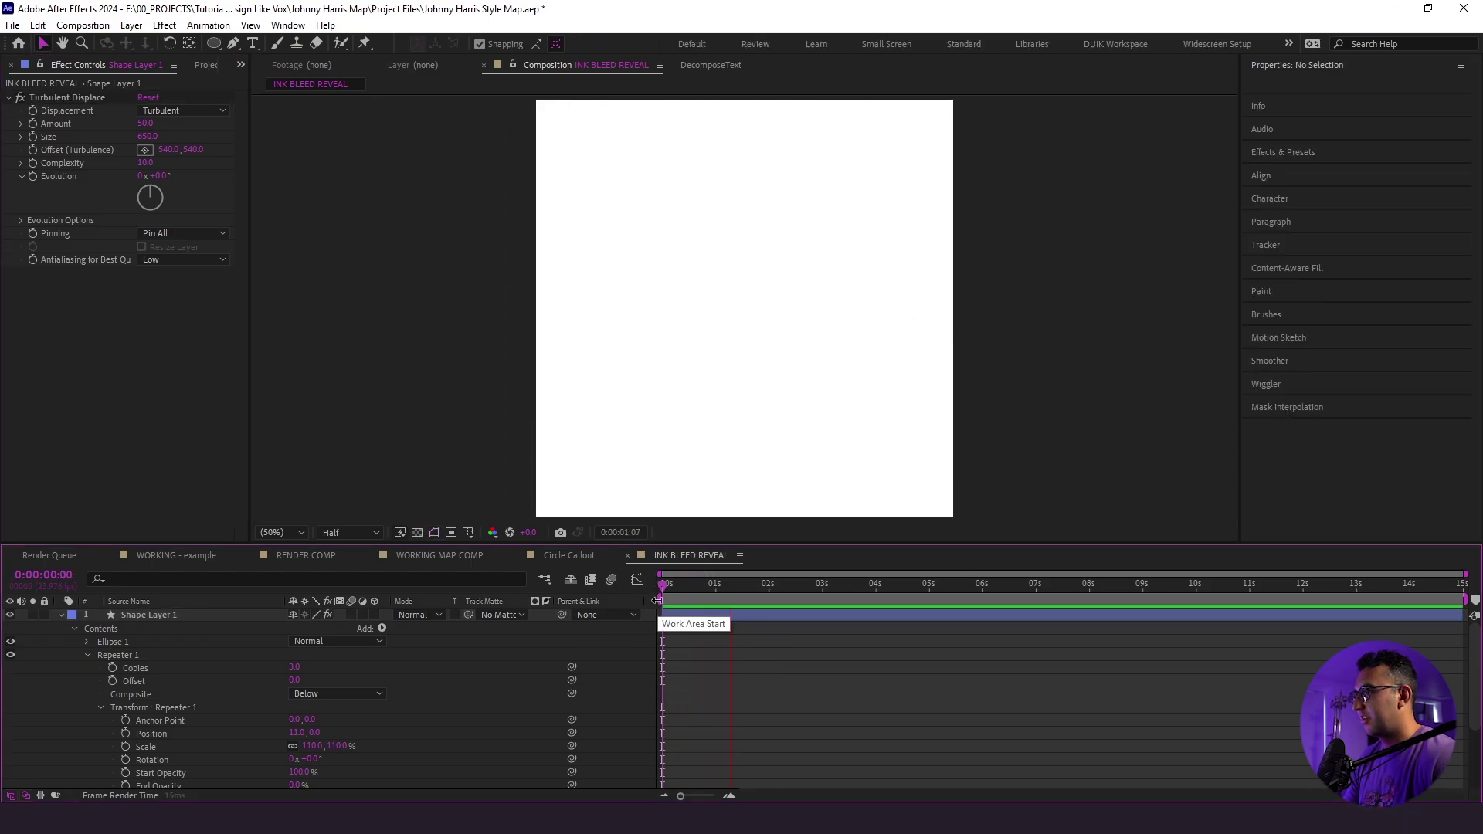
{"action": "key", "text": "space"}
{"action": "key", "text": "space"}
{"action": "key", "text": "space"}
Apply Easy Ease to both Scale keyframes of the circle's shape layer
{"action": "left_click_drag", "start_coordinate": [709, 590], "coordinate": [722, 609]}
{"action": "left_click", "coordinate": [716, 614]}
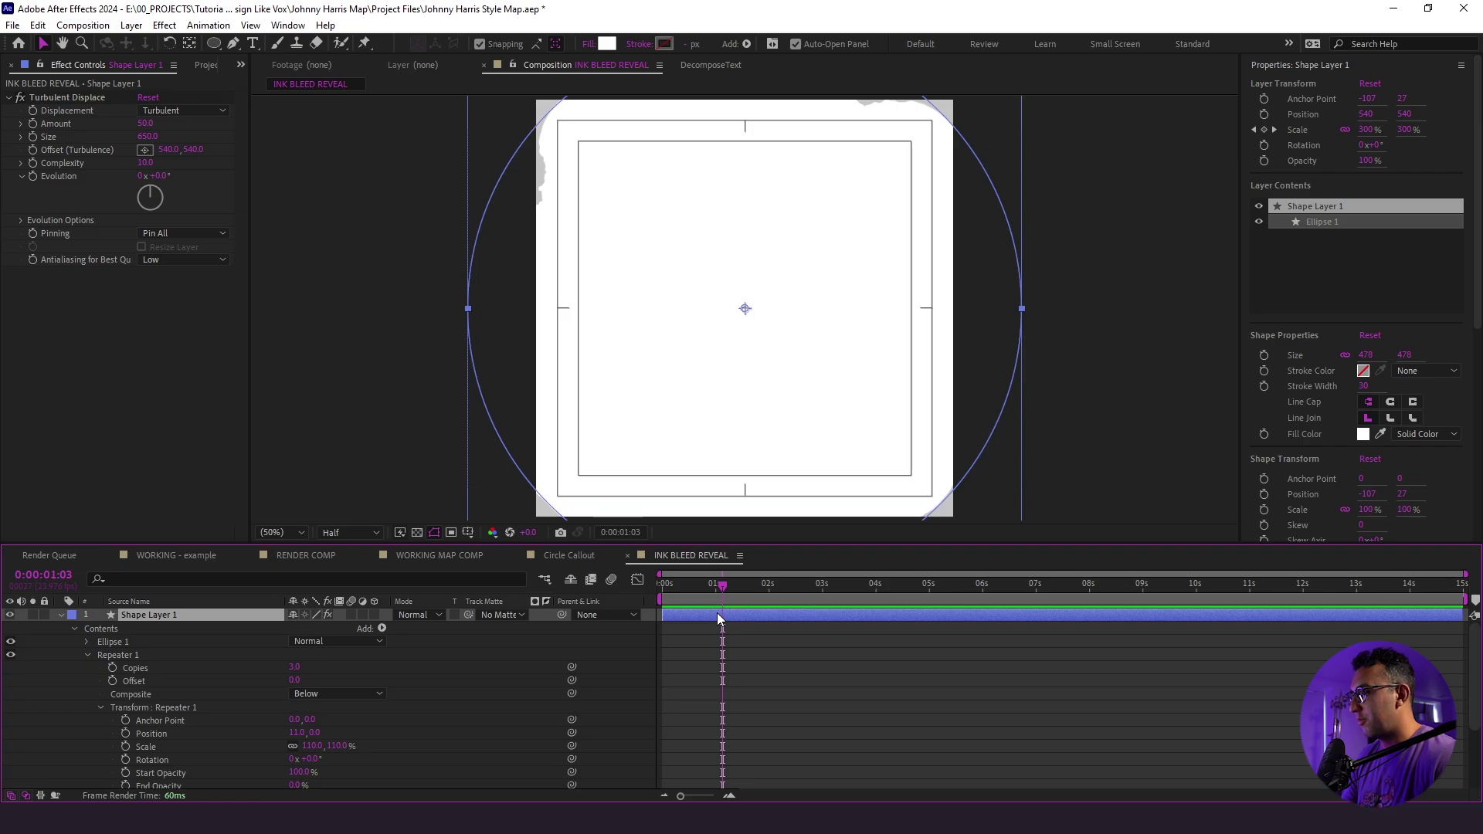
{"action": "key", "text": "u"}
{"action": "left_click_drag", "start_coordinate": [776, 665], "coordinate": [646, 632]}
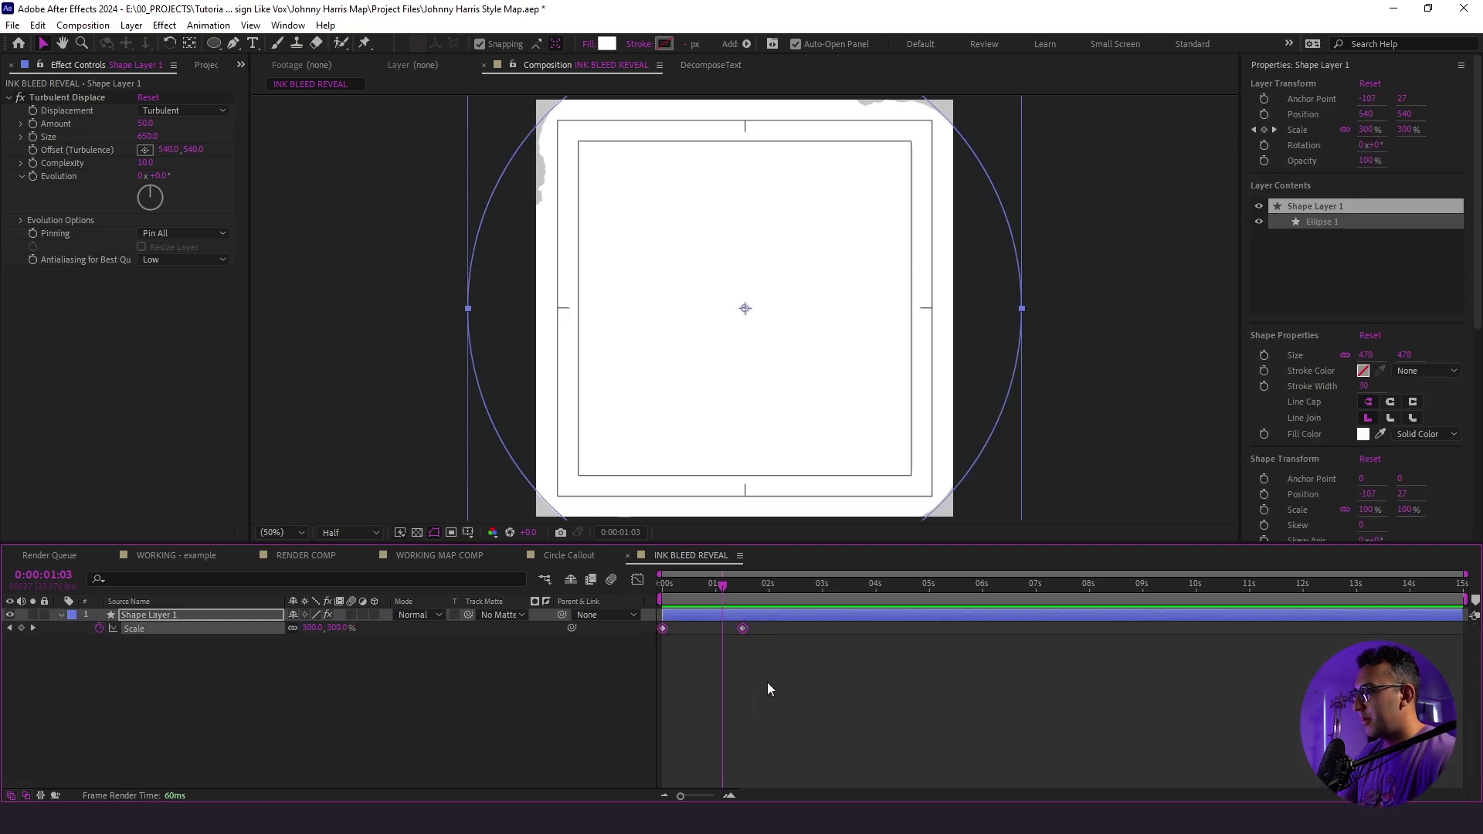
{"action": "key", "text": "F9"}
{"action": "key", "text": "Home"}
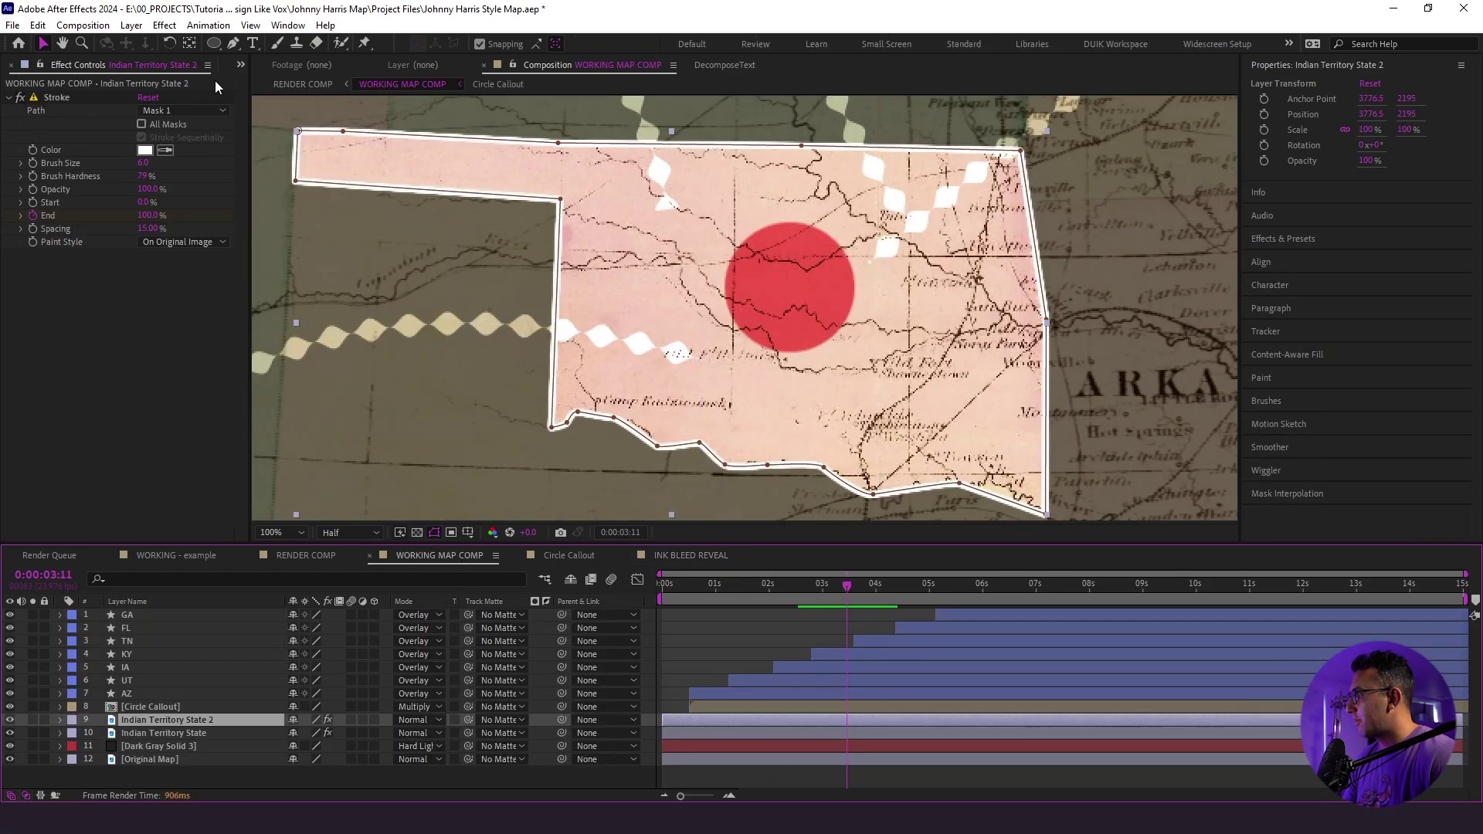
Add the INK BLEED REVEAL comp above the Indian Territory State 2 layer and move it over the territory
{"action": "left_click", "coordinate": [240, 64]}
{"action": "left_click", "coordinate": [265, 105]}
{"action": "left_click_drag", "start_coordinate": [60, 276], "coordinate": [136, 712]}
{"action": "scroll", "coordinate": [745, 307], "scroll_direction": "down", "scroll_amount": 2}
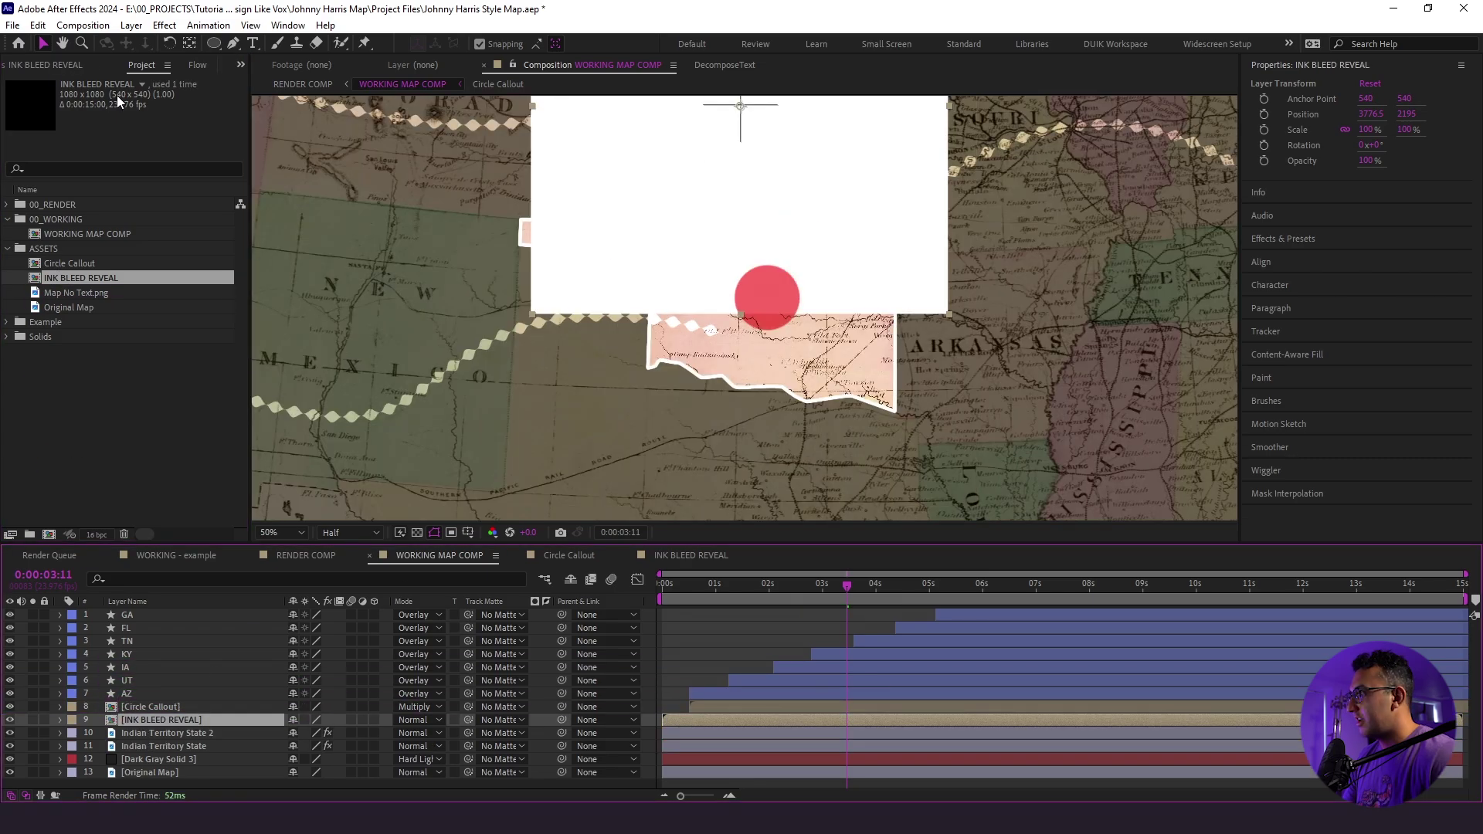
{"action": "left_click_drag", "start_coordinate": [635, 162], "coordinate": [615, 341]}
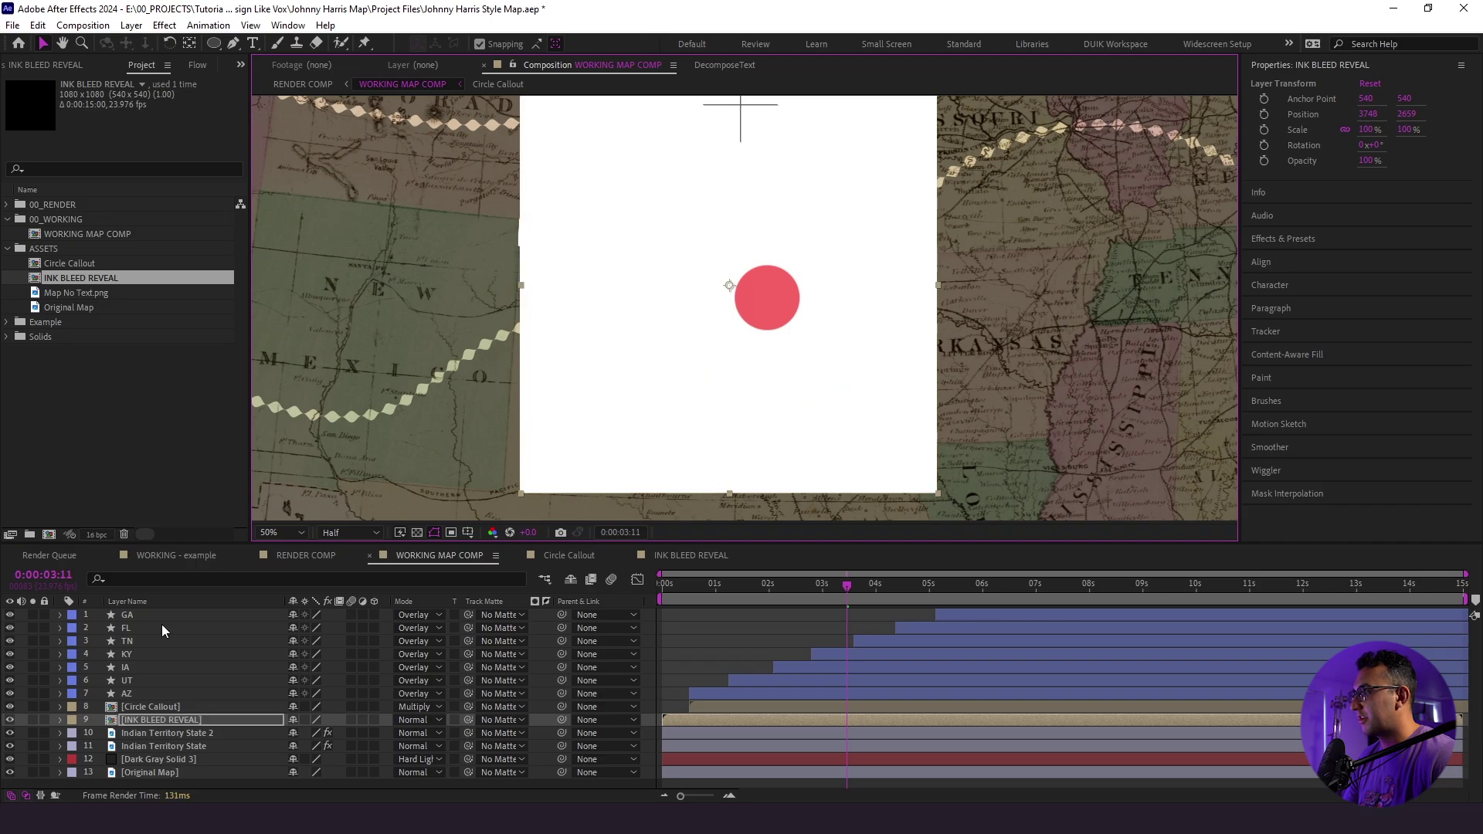
Lower the INK BLEED REVEAL layer's opacity to 61% and nudge it left to align over the territory
{"action": "key", "text": "t"}
{"action": "left_click_drag", "start_coordinate": [299, 732], "coordinate": [248, 722]}
{"action": "key", "text": "shift+Left"}
{"action": "key", "text": "shift+Left"}
{"action": "key", "text": "shift+Left"}
{"action": "key", "text": "shift+Left"}
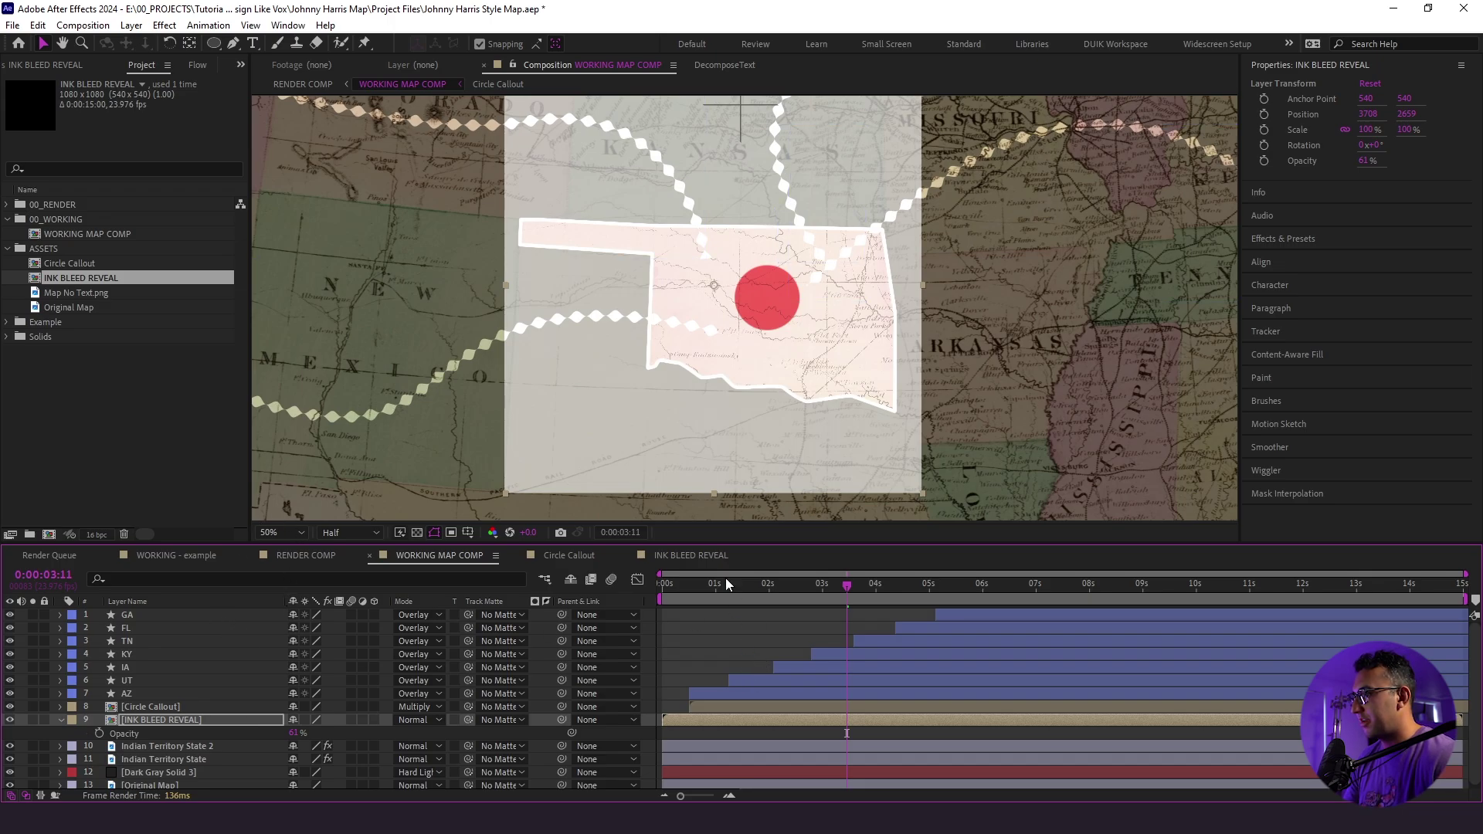
Rename the Indian Territory State 2 layer No Text State and start the ink bleed layer shortly before one second at 100% opacity
{"action": "mouse_move", "coordinate": [695, 593]}
{"action": "left_mouse_down"}
{"action": "mouse_move", "coordinate": [673, 598]}
{"action": "mouse_move", "coordinate": [688, 604]}
{"action": "left_mouse_up"}
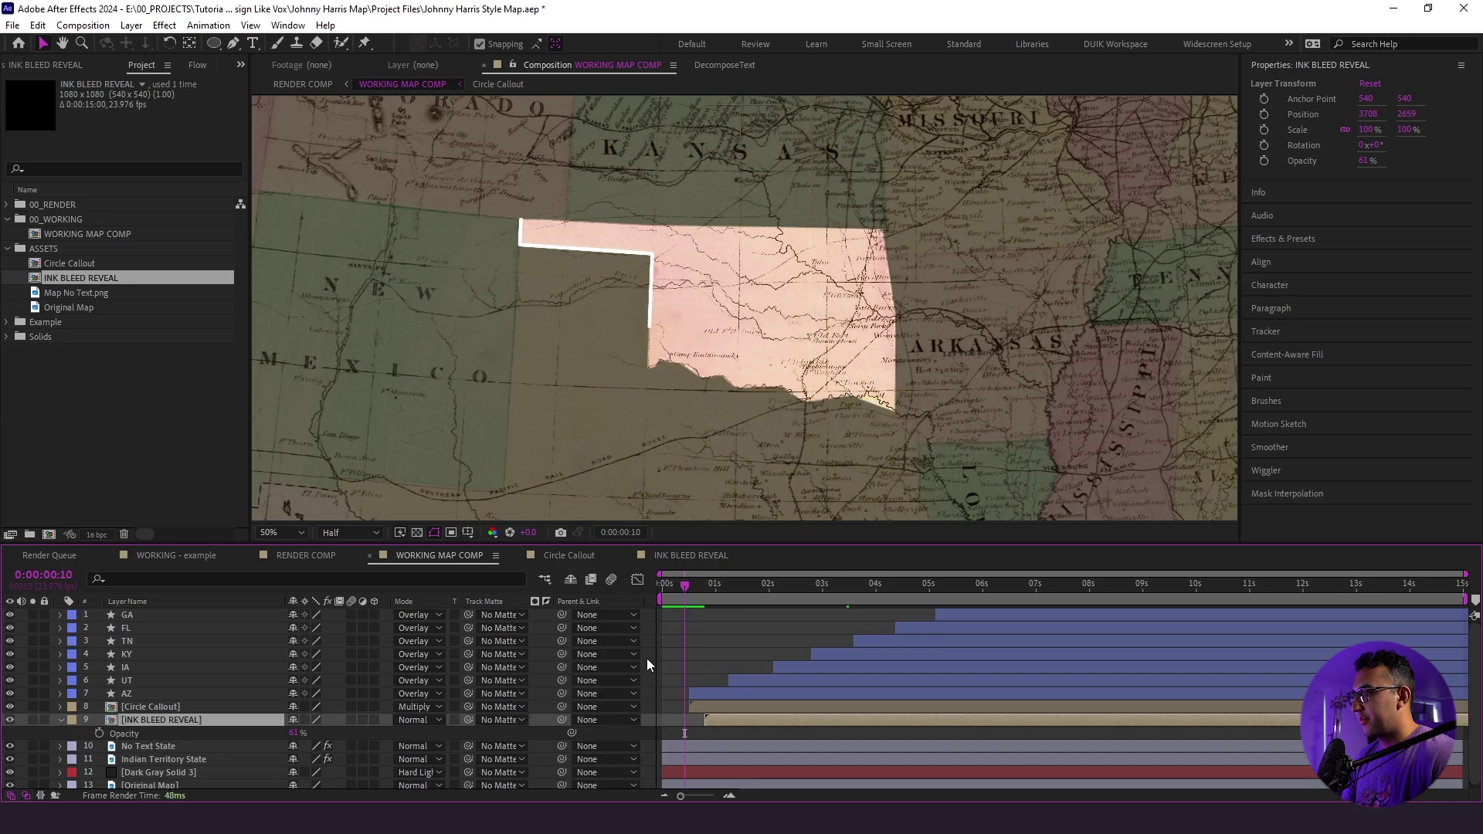
{"action": "left_click_drag", "start_coordinate": [687, 601], "coordinate": [732, 610]}
{"action": "left_click", "coordinate": [150, 747]}
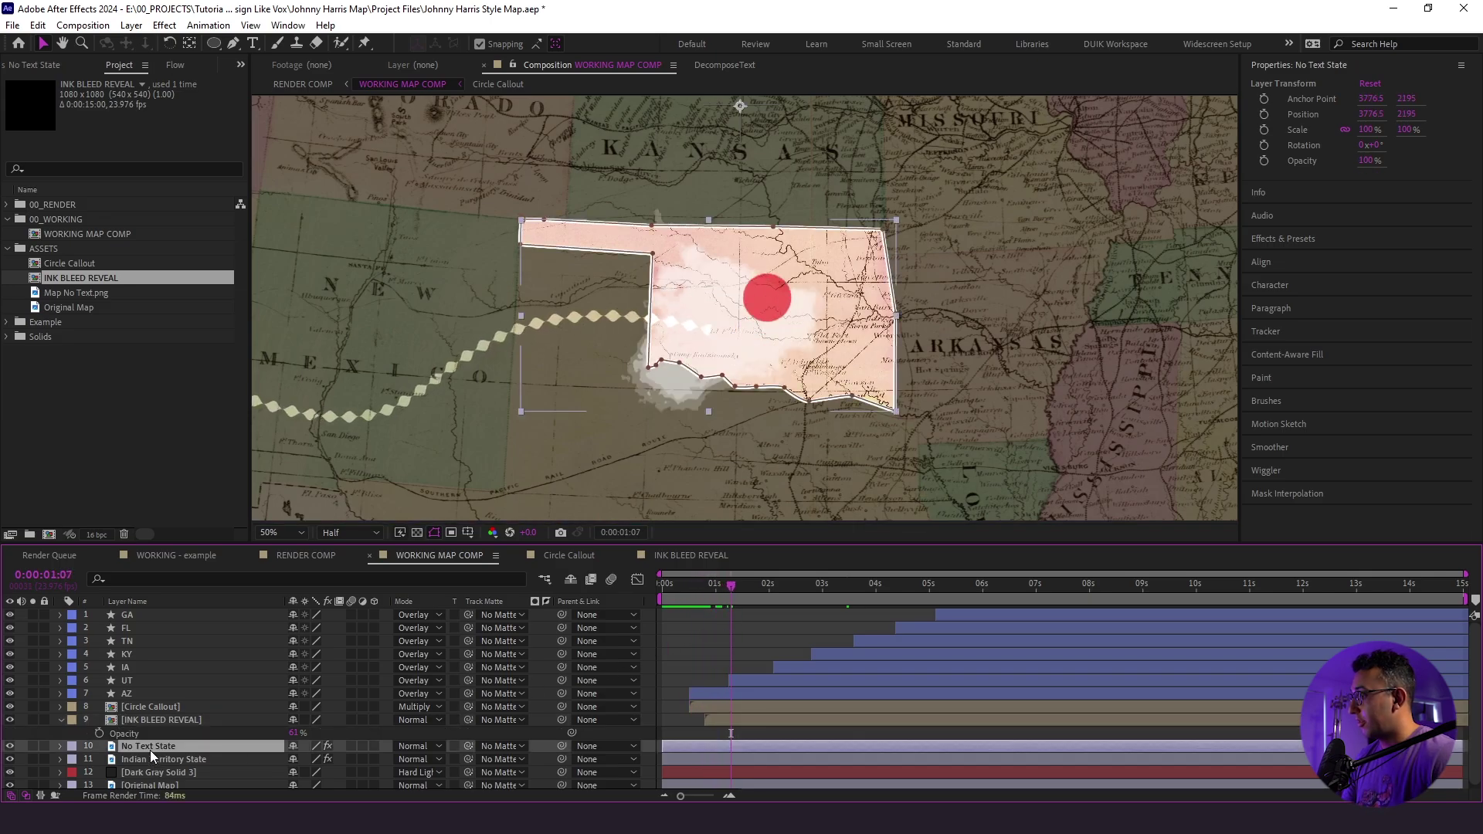
{"action": "key", "text": "ctrl+z"}
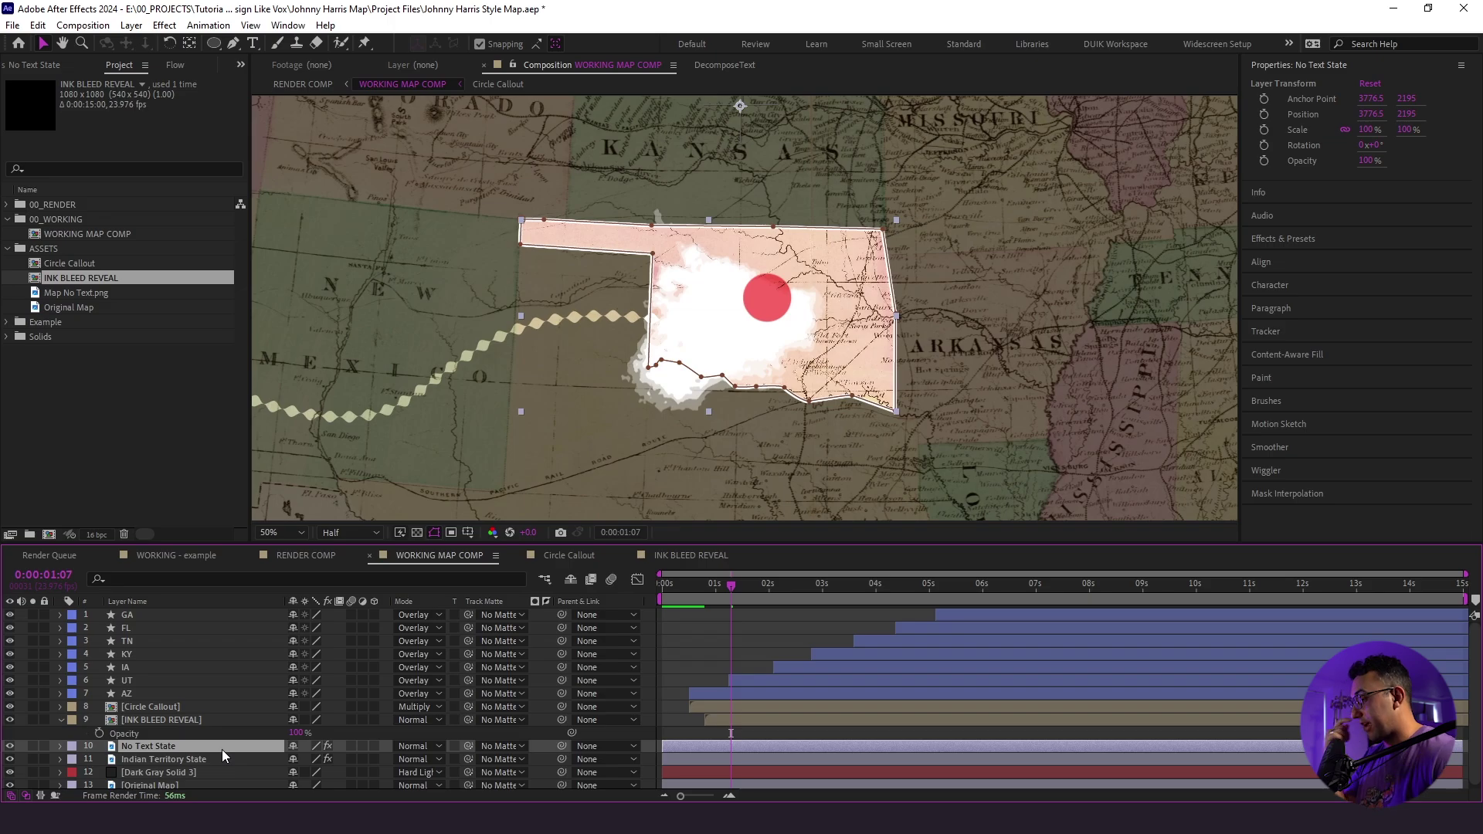
Set the INK BLEED REVEAL layer as the track matte for No Text State and preview the reveal
{"action": "mouse_move", "coordinate": [469, 745]}
{"action": "left_mouse_down"}
{"action": "mouse_move", "coordinate": [262, 749]}
{"action": "mouse_move", "coordinate": [196, 721]}
{"action": "left_mouse_up"}
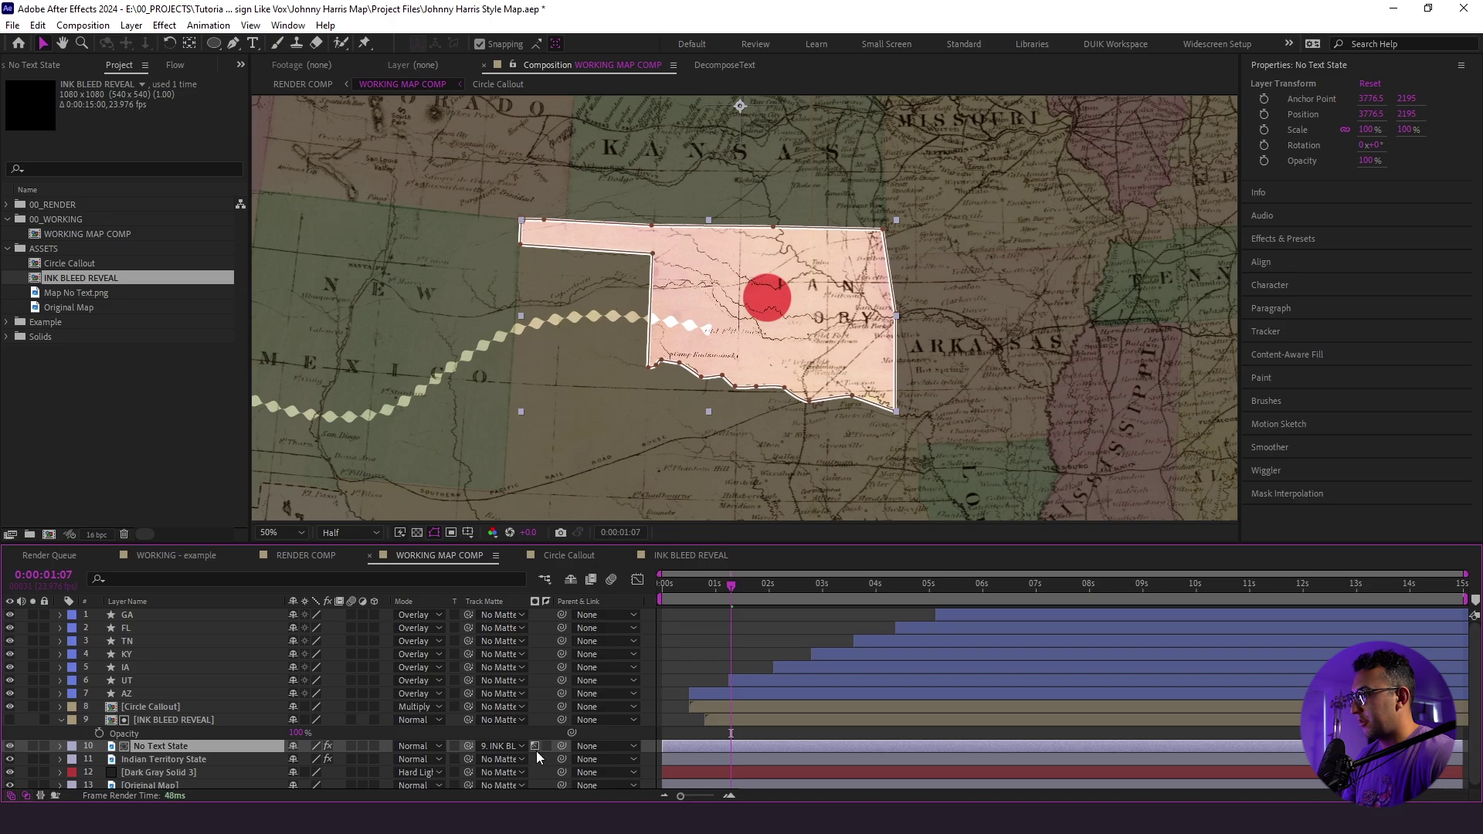
{"action": "left_click_drag", "start_coordinate": [731, 592], "coordinate": [698, 587]}
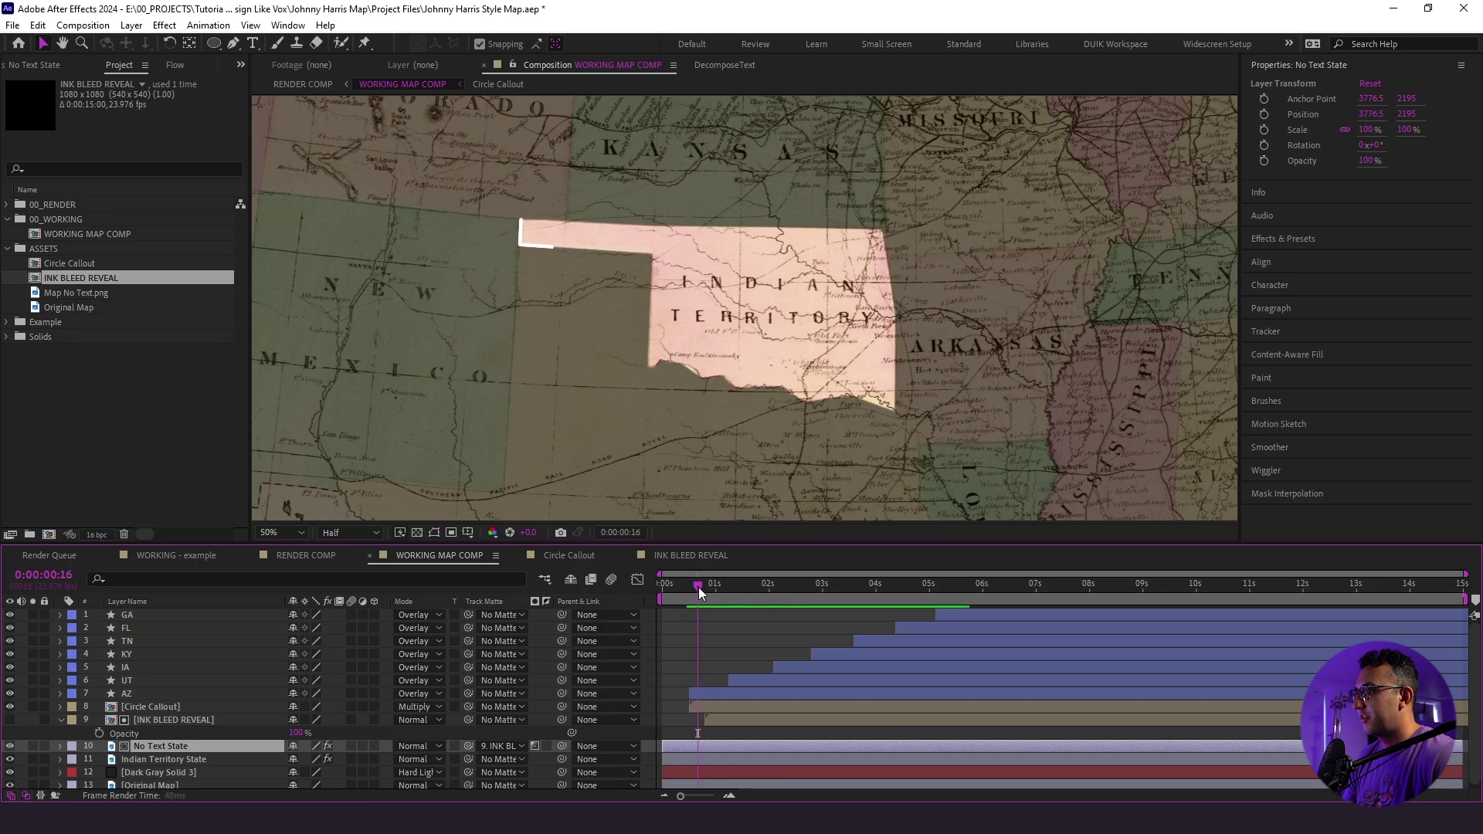
{"action": "key", "text": "space"}
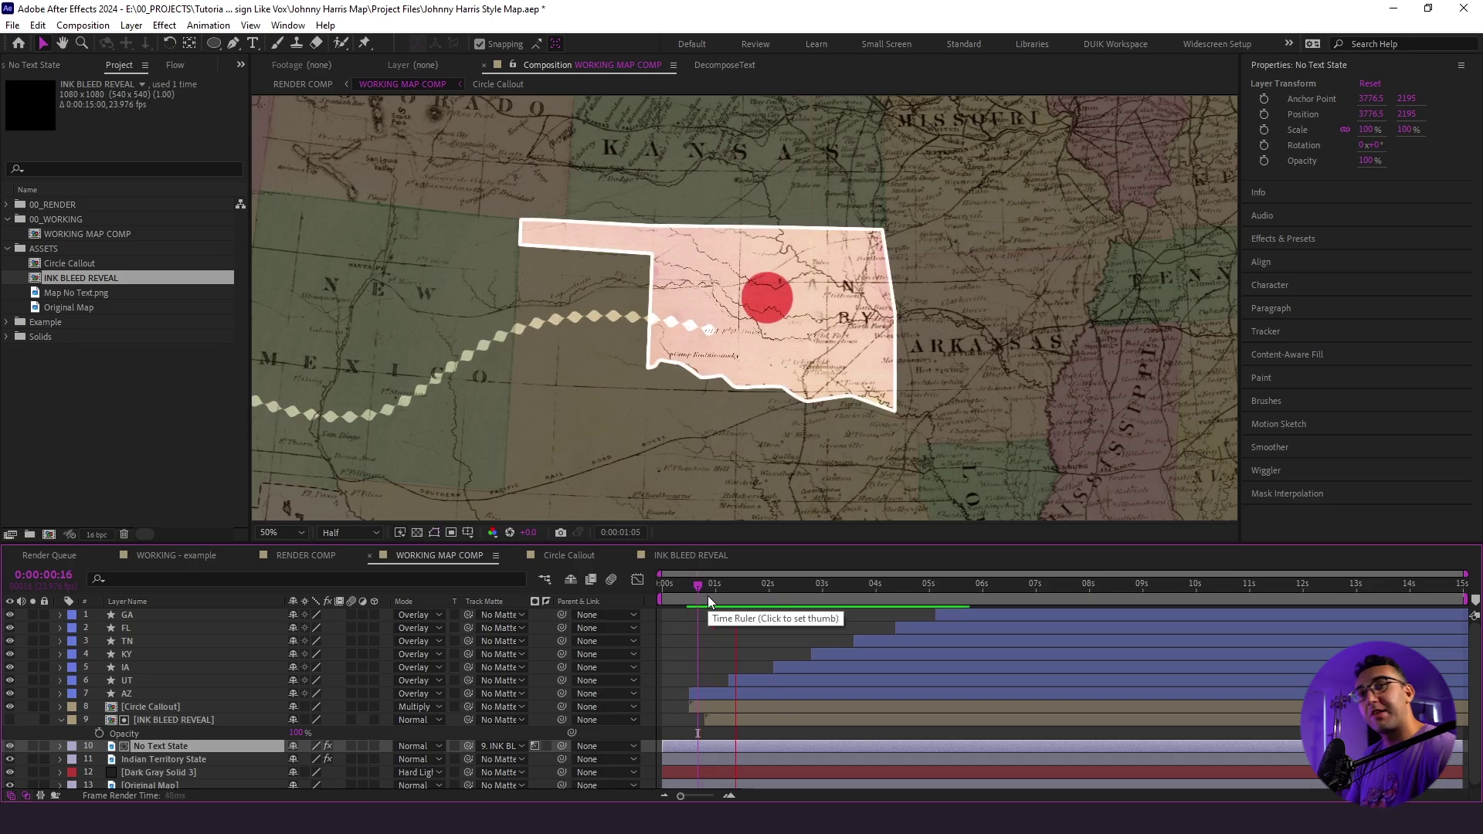
{"action": "left_click", "coordinate": [708, 595]}
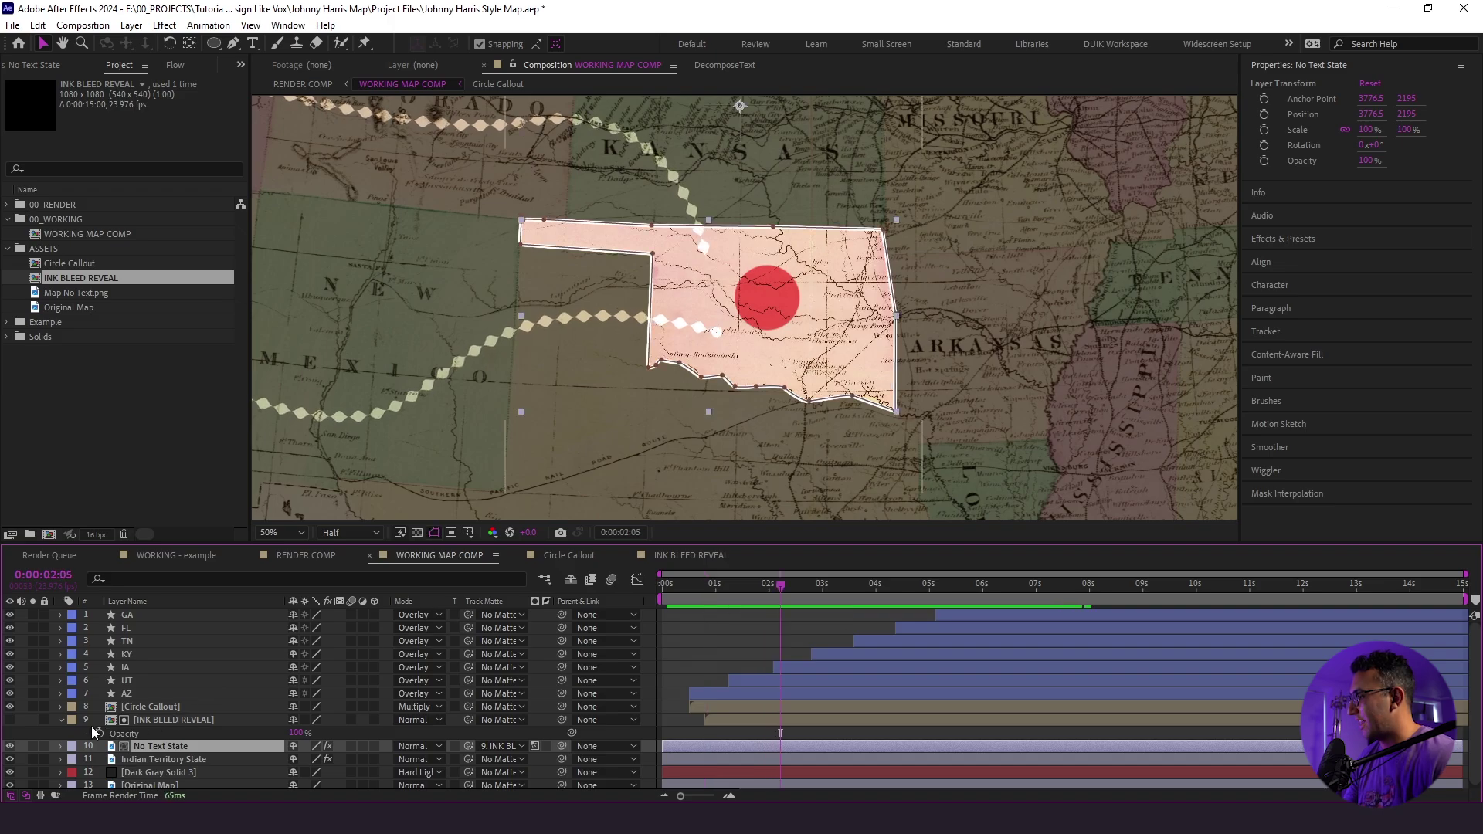
Collapse the ink bleed layer's properties and save the project
{"action": "left_click", "coordinate": [61, 720]}
{"action": "key", "text": "F2"}
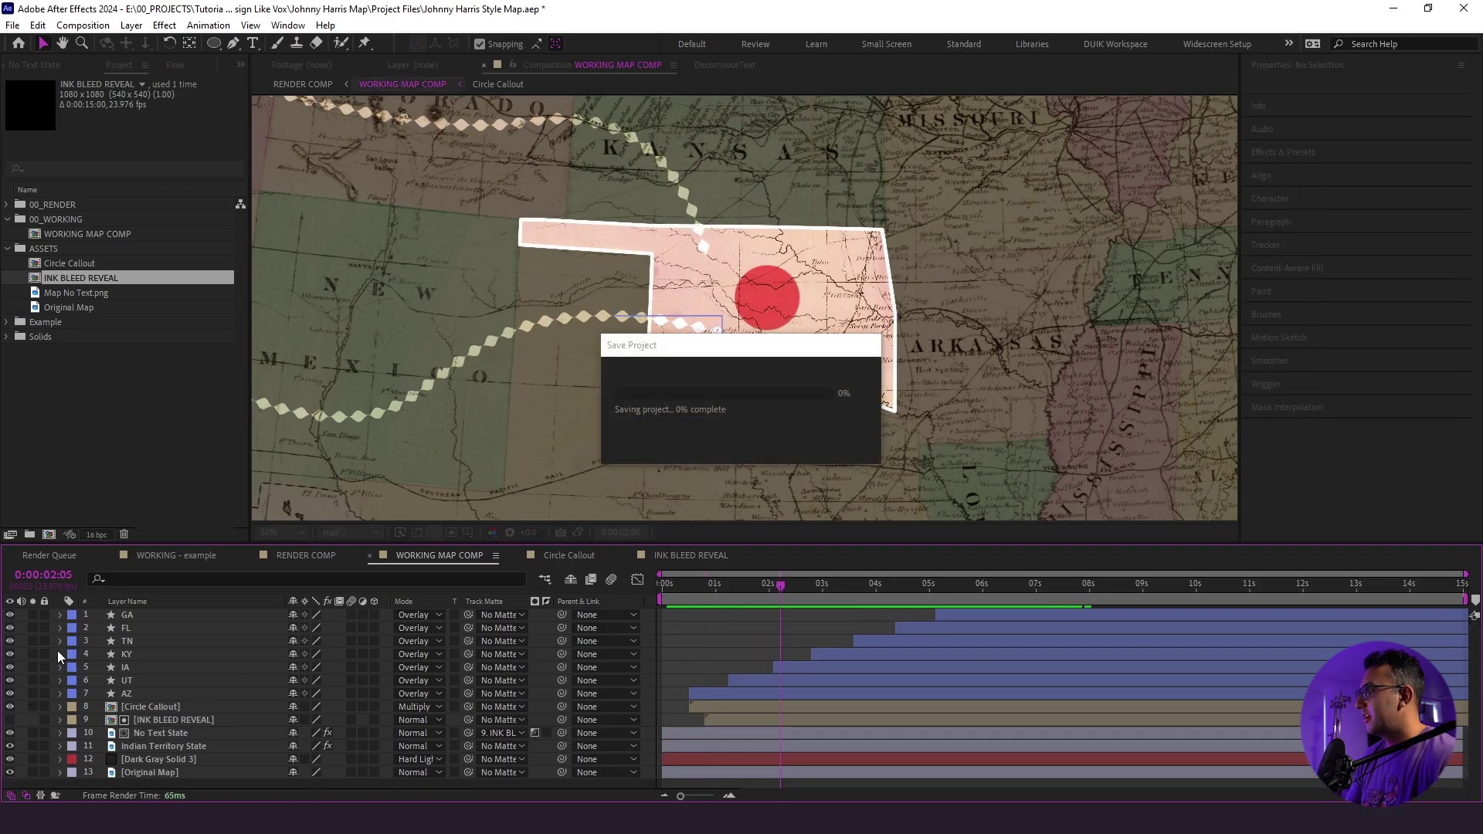
Create a text layer reading OKLAHOMA in capitals over the highlighted territory
{"action": "left_click", "coordinate": [252, 44]}
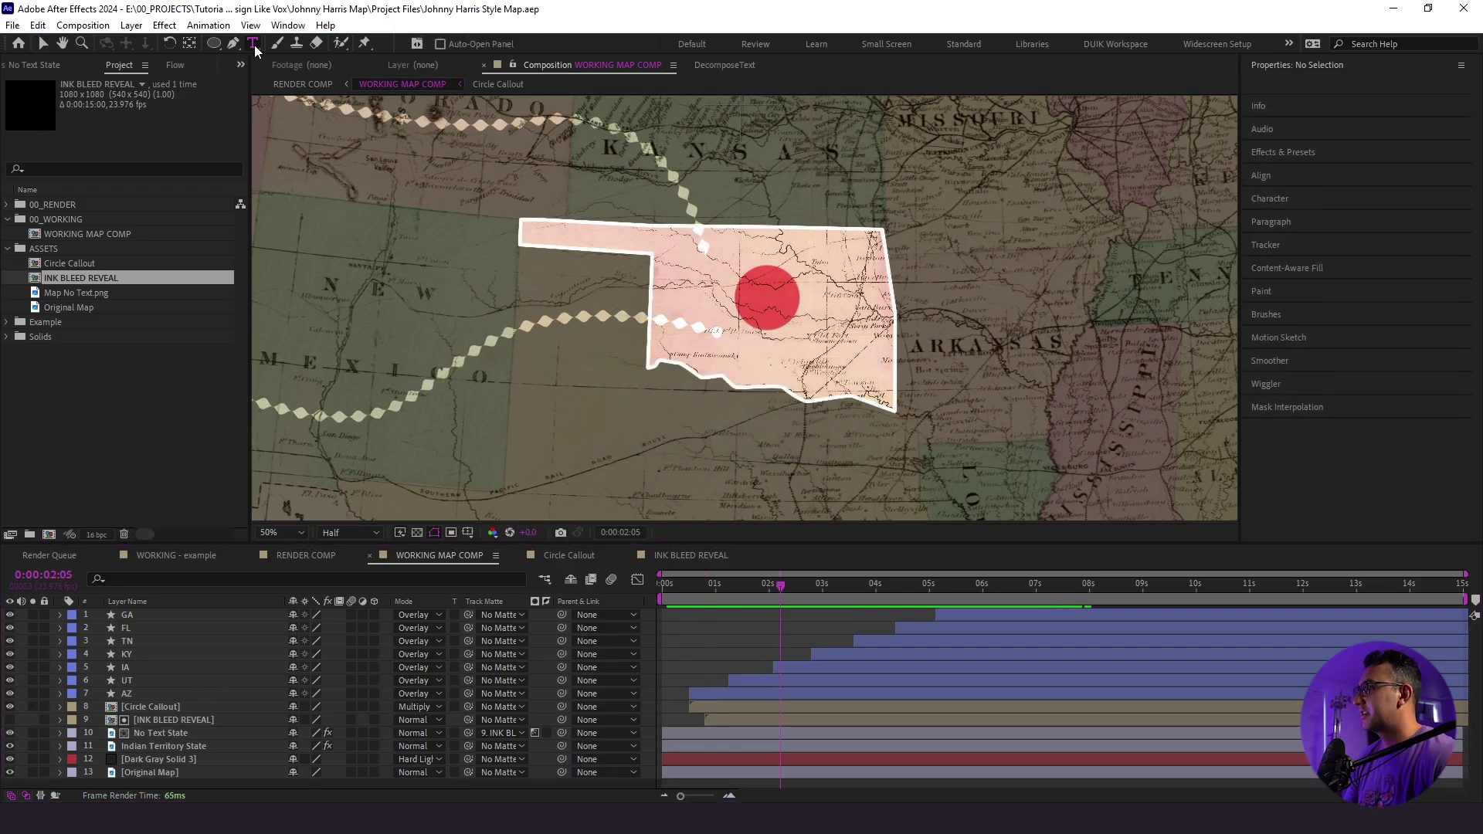
{"action": "left_click", "coordinate": [699, 297]}
{"action": "type", "text": "Ok"}
{"action": "key", "text": "BackSpace"}
{"action": "key", "text": "Caps_Lock"}
{"action": "type", "text": "KLAHOMA"}
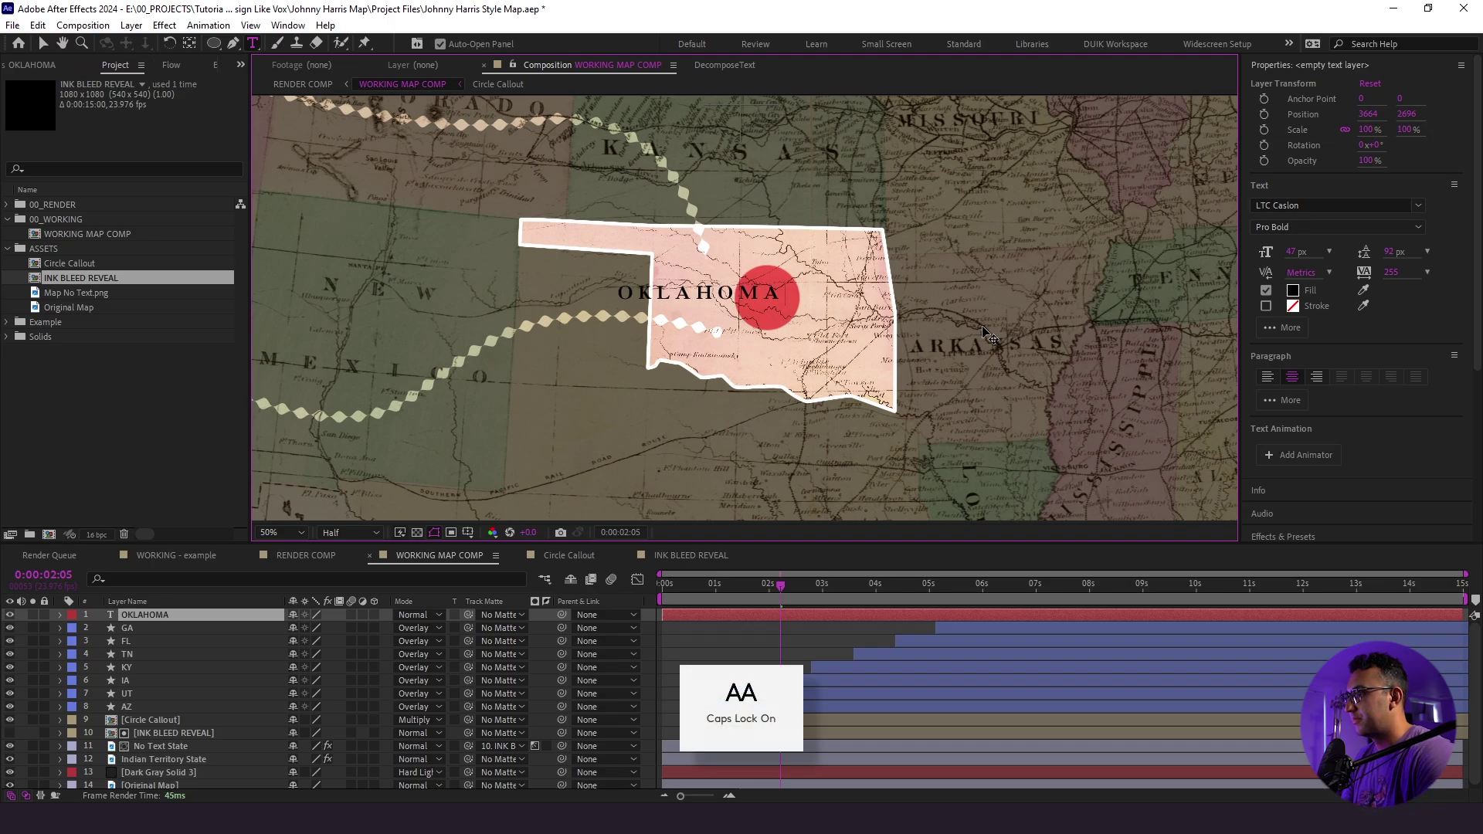
Center the OKLAHOMA text on the territory's red circle and set its tracking to 353
{"action": "left_click", "coordinate": [43, 44]}
{"action": "left_click_drag", "start_coordinate": [789, 301], "coordinate": [740, 383]}
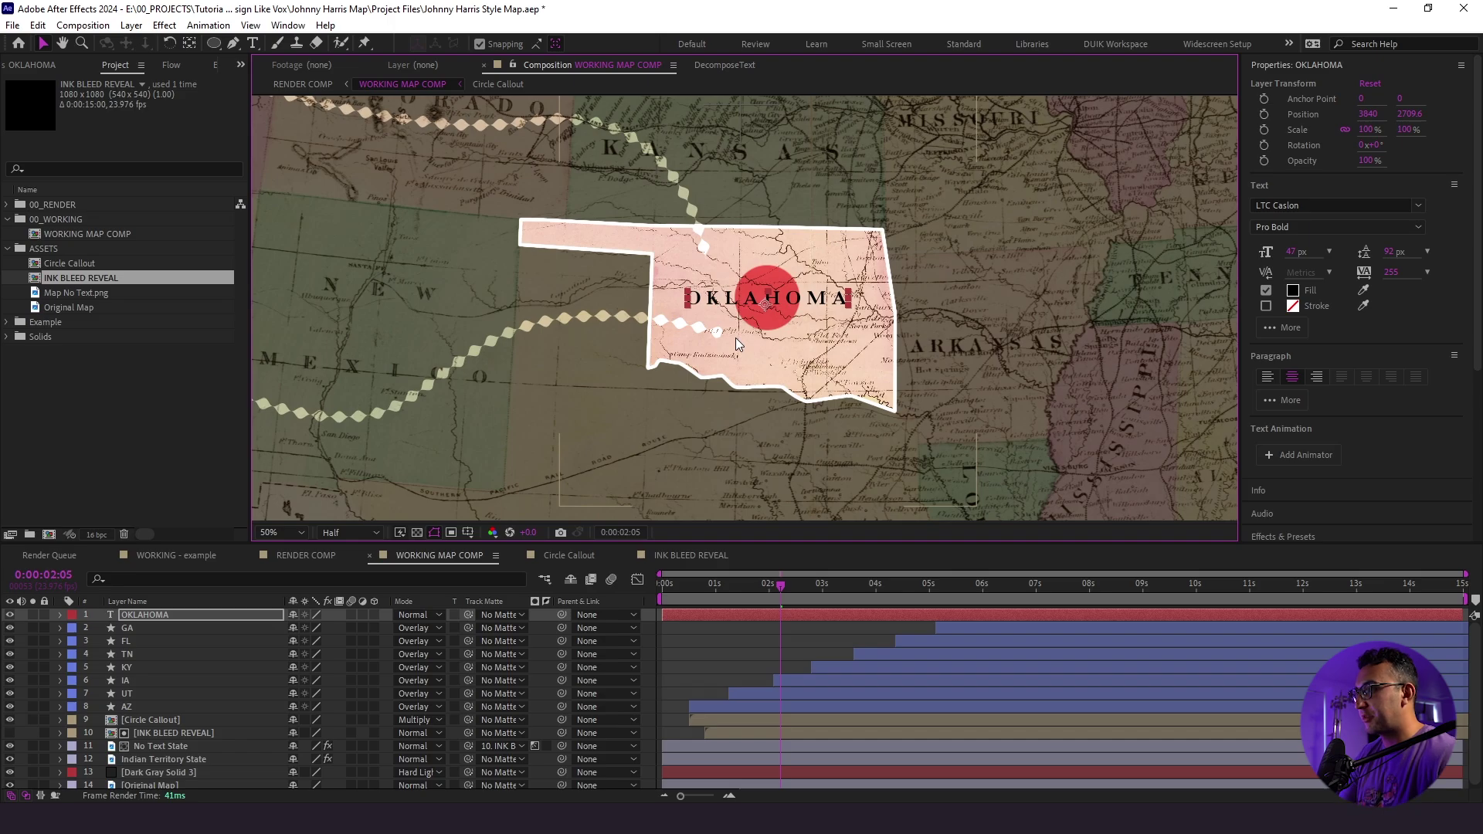
{"action": "left_click_drag", "start_coordinate": [1388, 280], "coordinate": [1396, 279]}
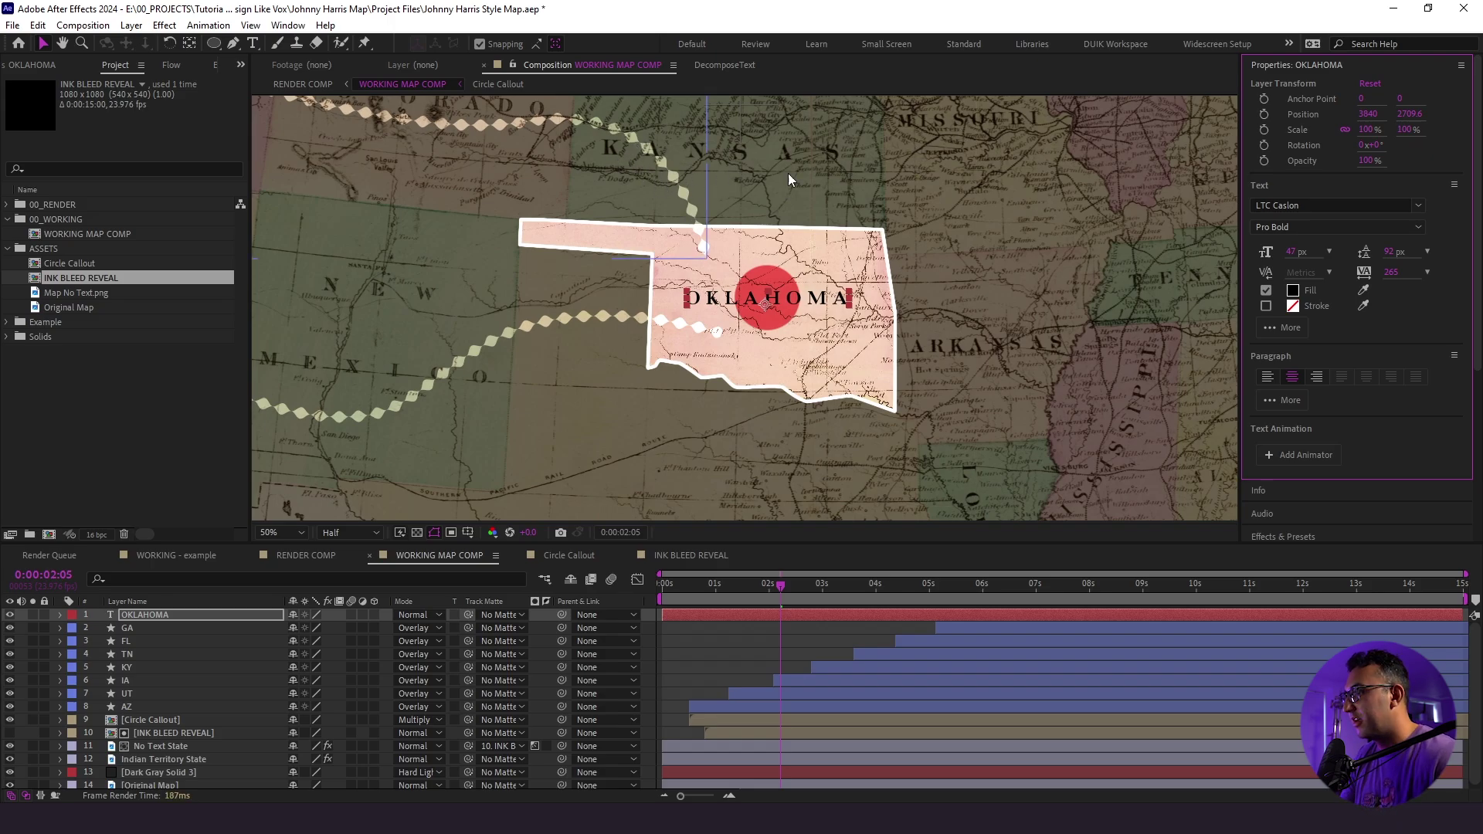
{"action": "left_click_drag", "start_coordinate": [1392, 272], "coordinate": [1438, 268]}
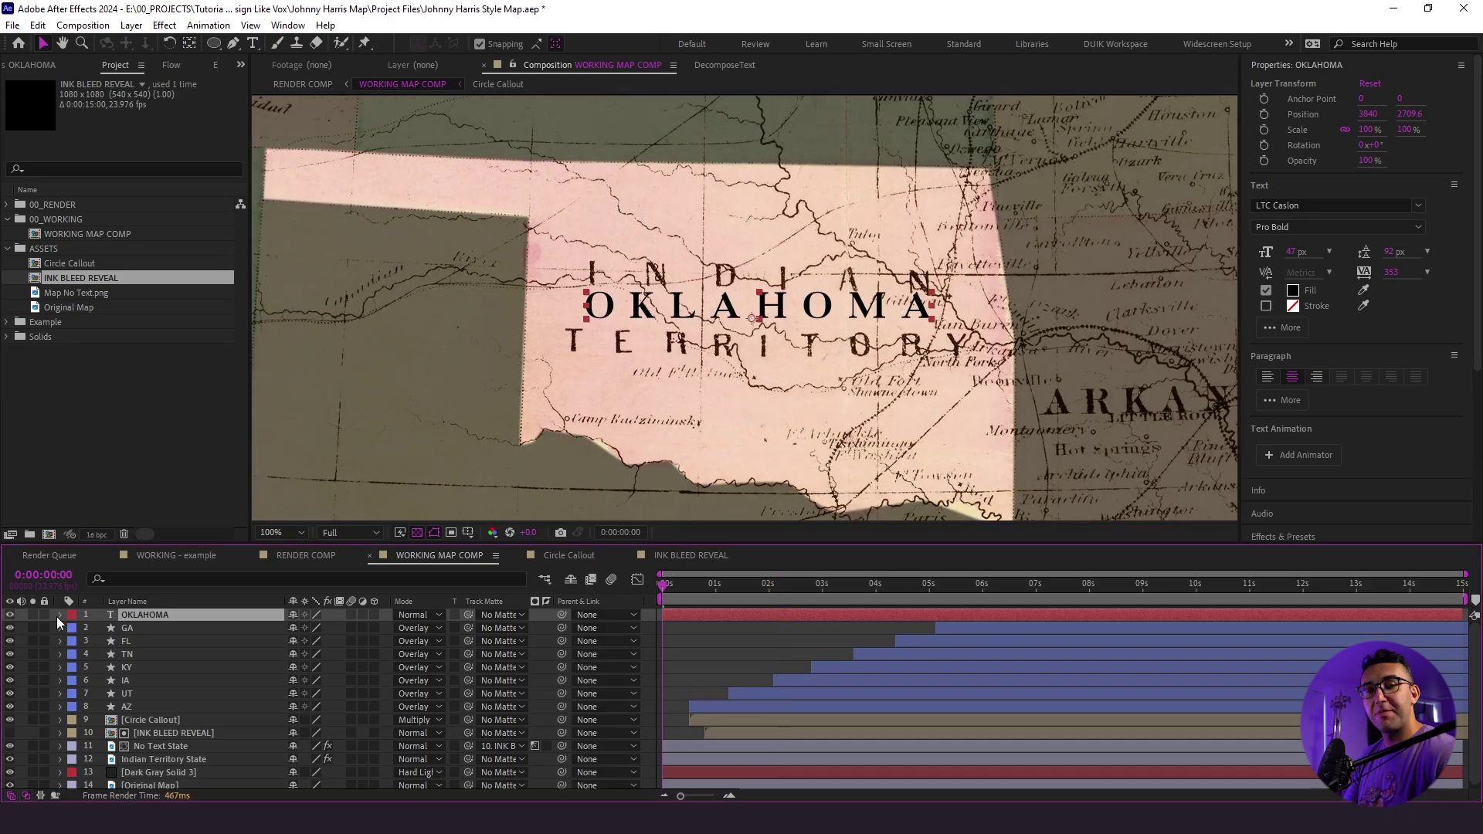
Add separate Opacity and Blur text animators to the OKLAHOMA layer
{"action": "left_click", "coordinate": [58, 615]}
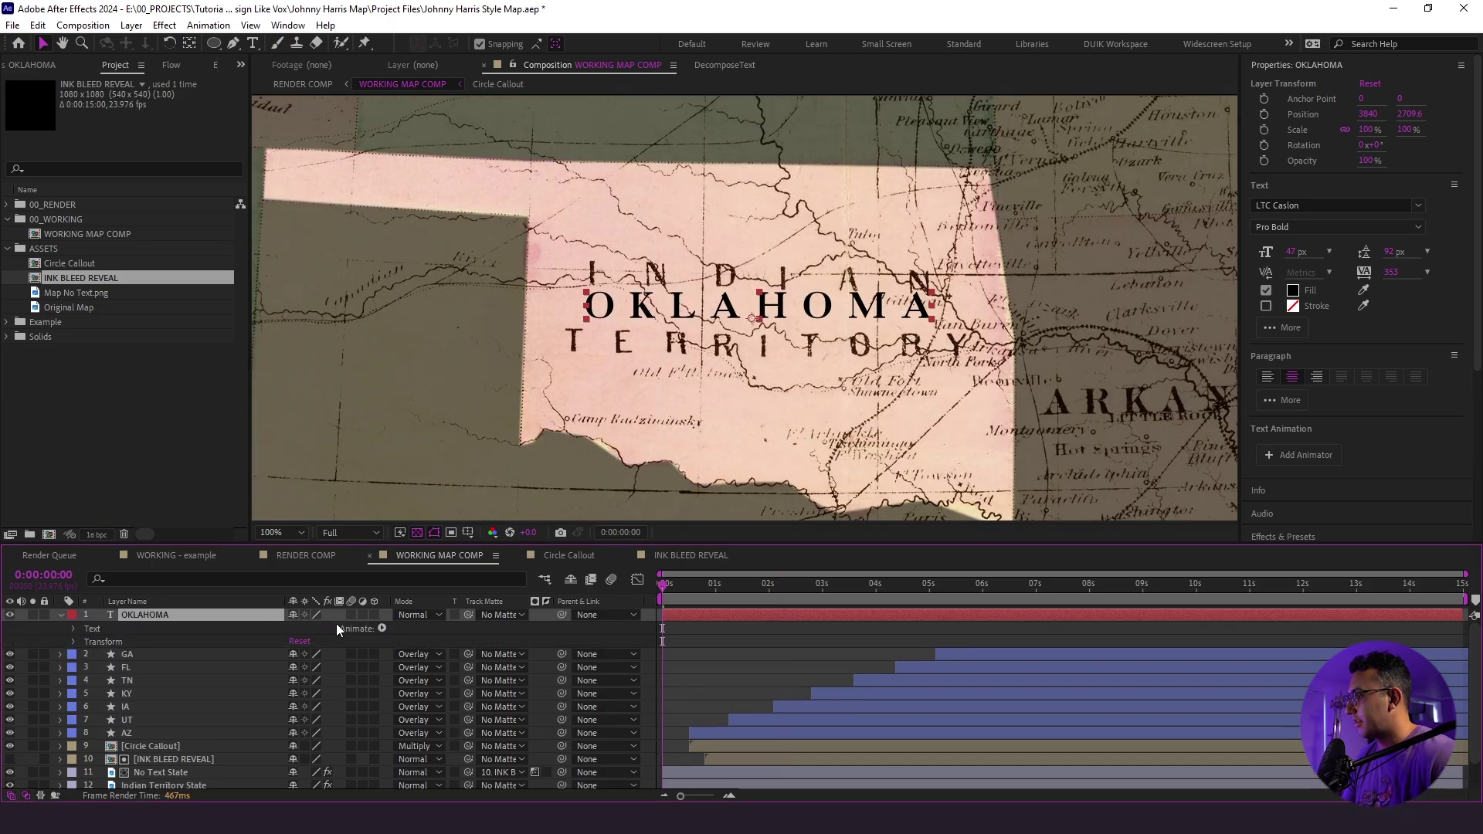
{"action": "left_click", "coordinate": [382, 627]}
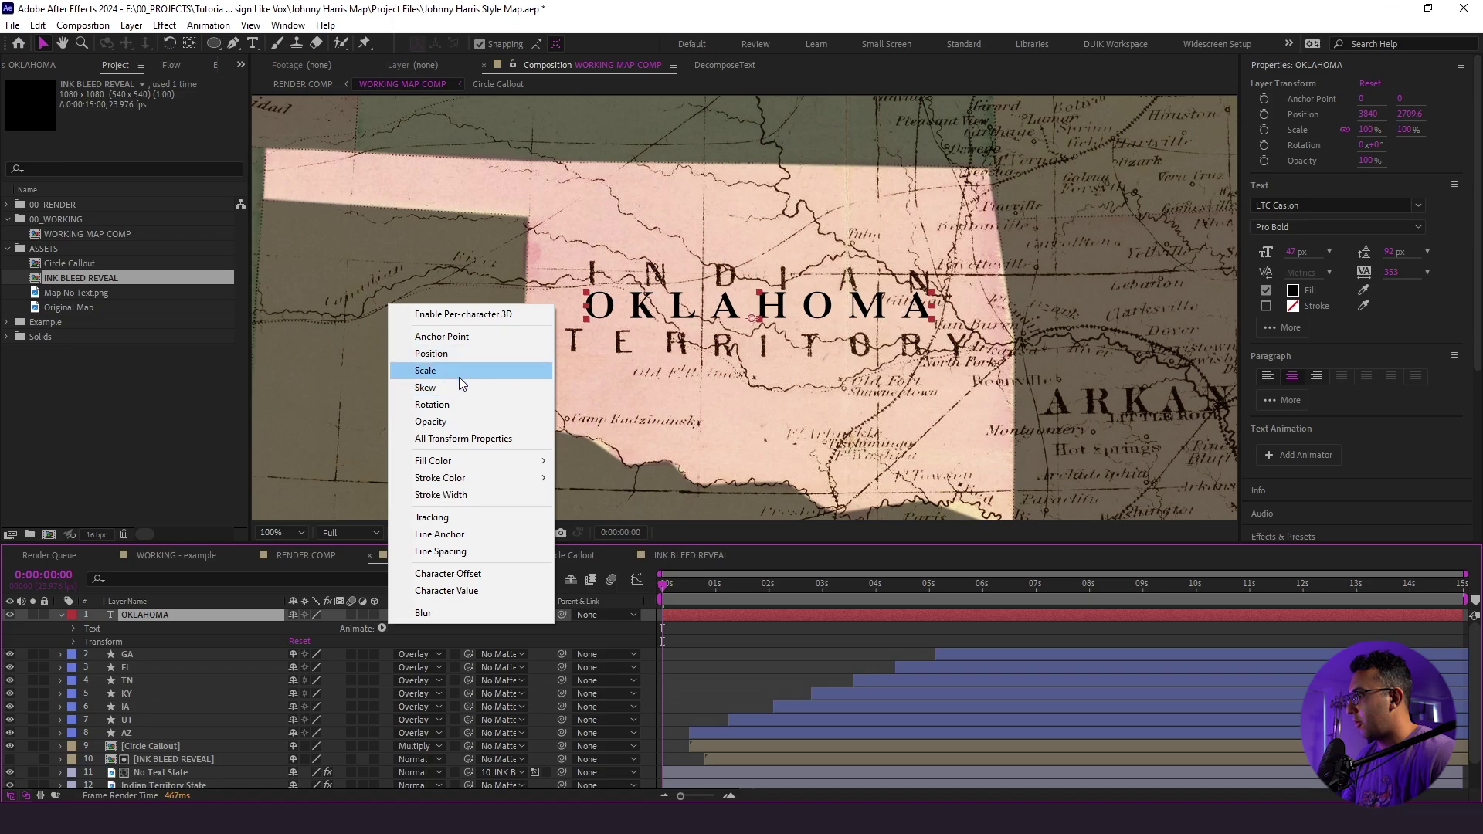
{"action": "left_click", "coordinate": [456, 422]}
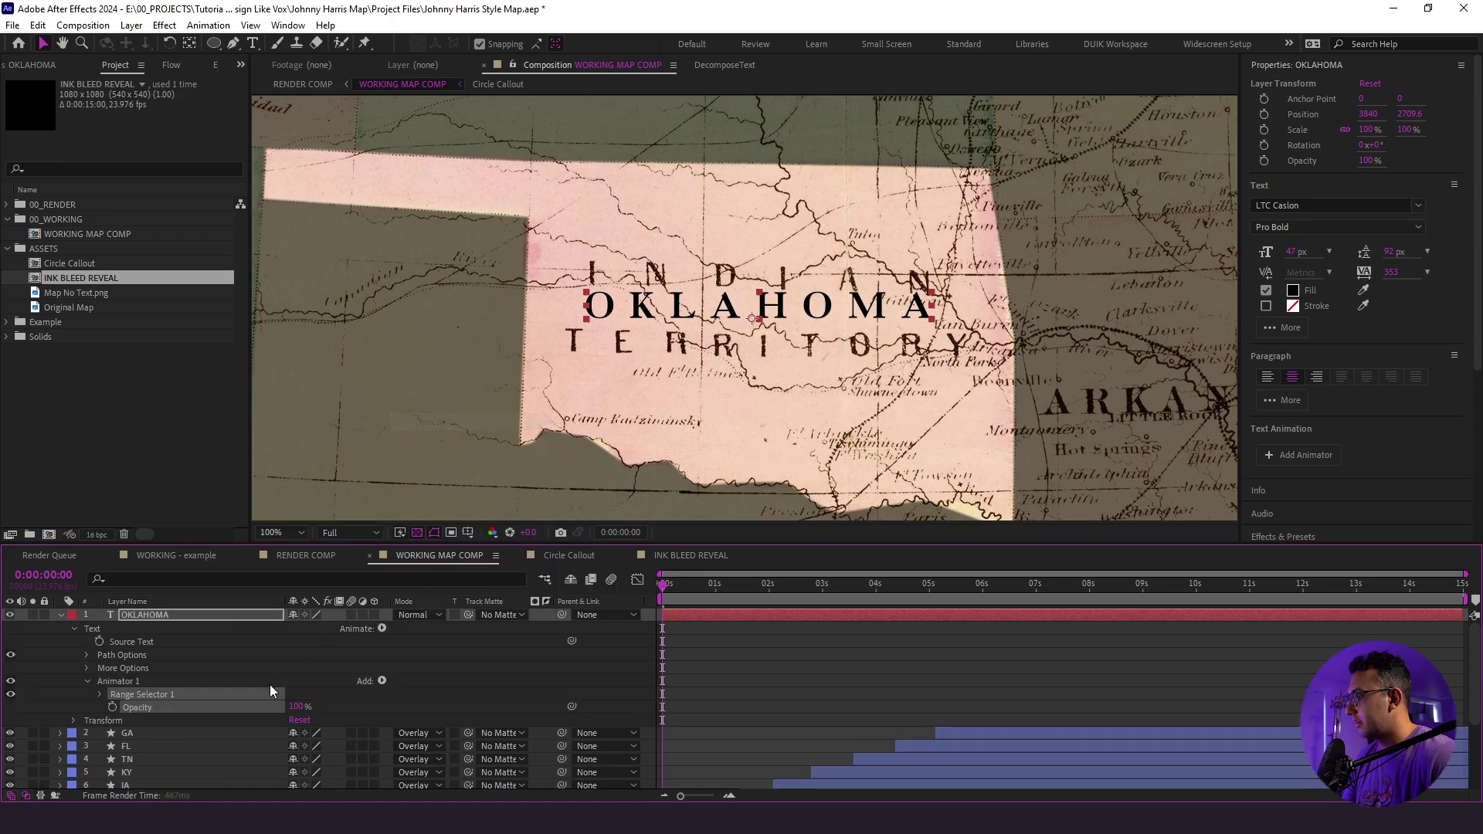
{"action": "left_click", "coordinate": [131, 631]}
{"action": "left_click", "coordinate": [381, 628]}
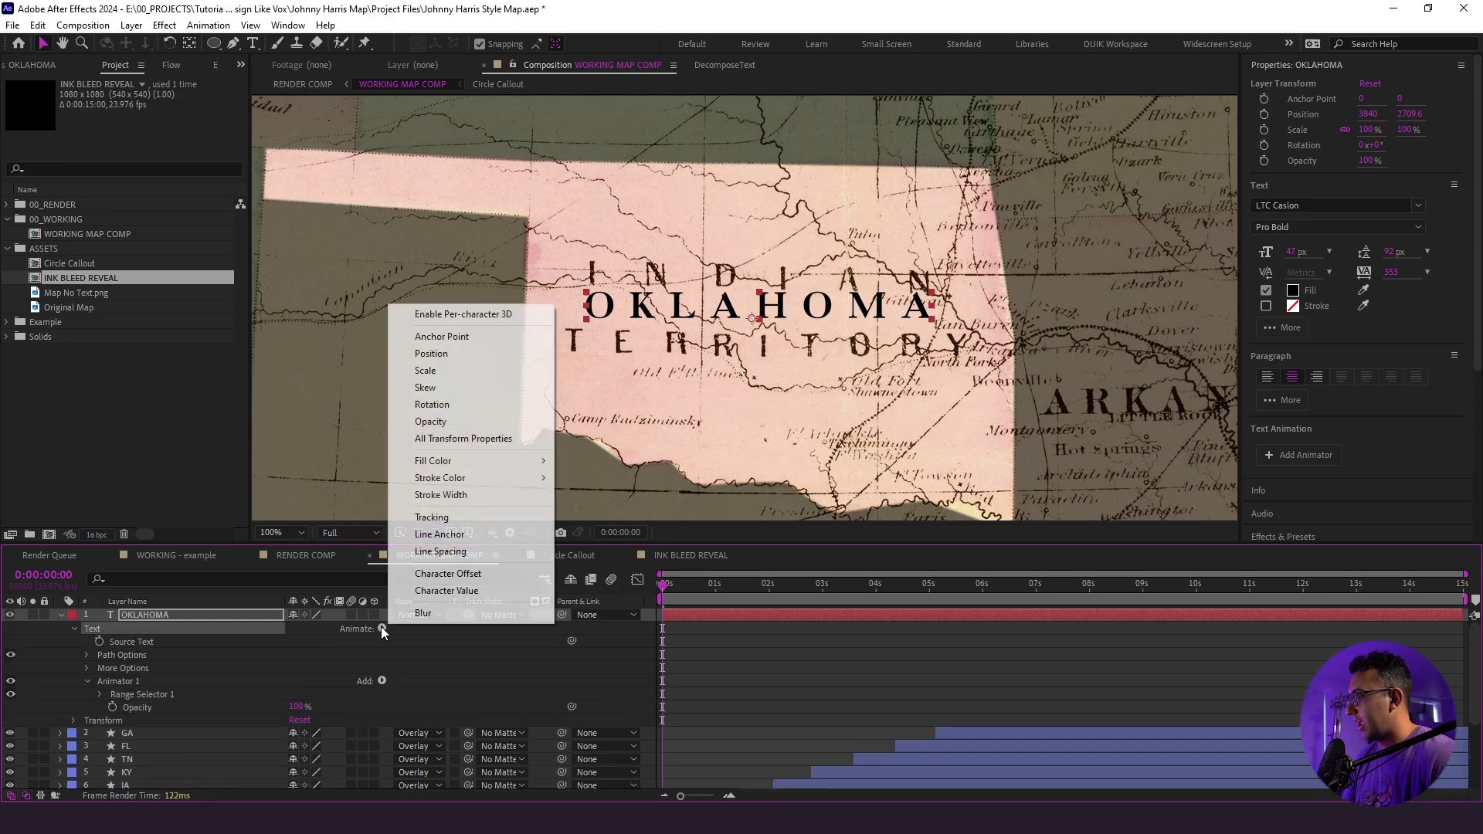
{"action": "left_click", "coordinate": [424, 610]}
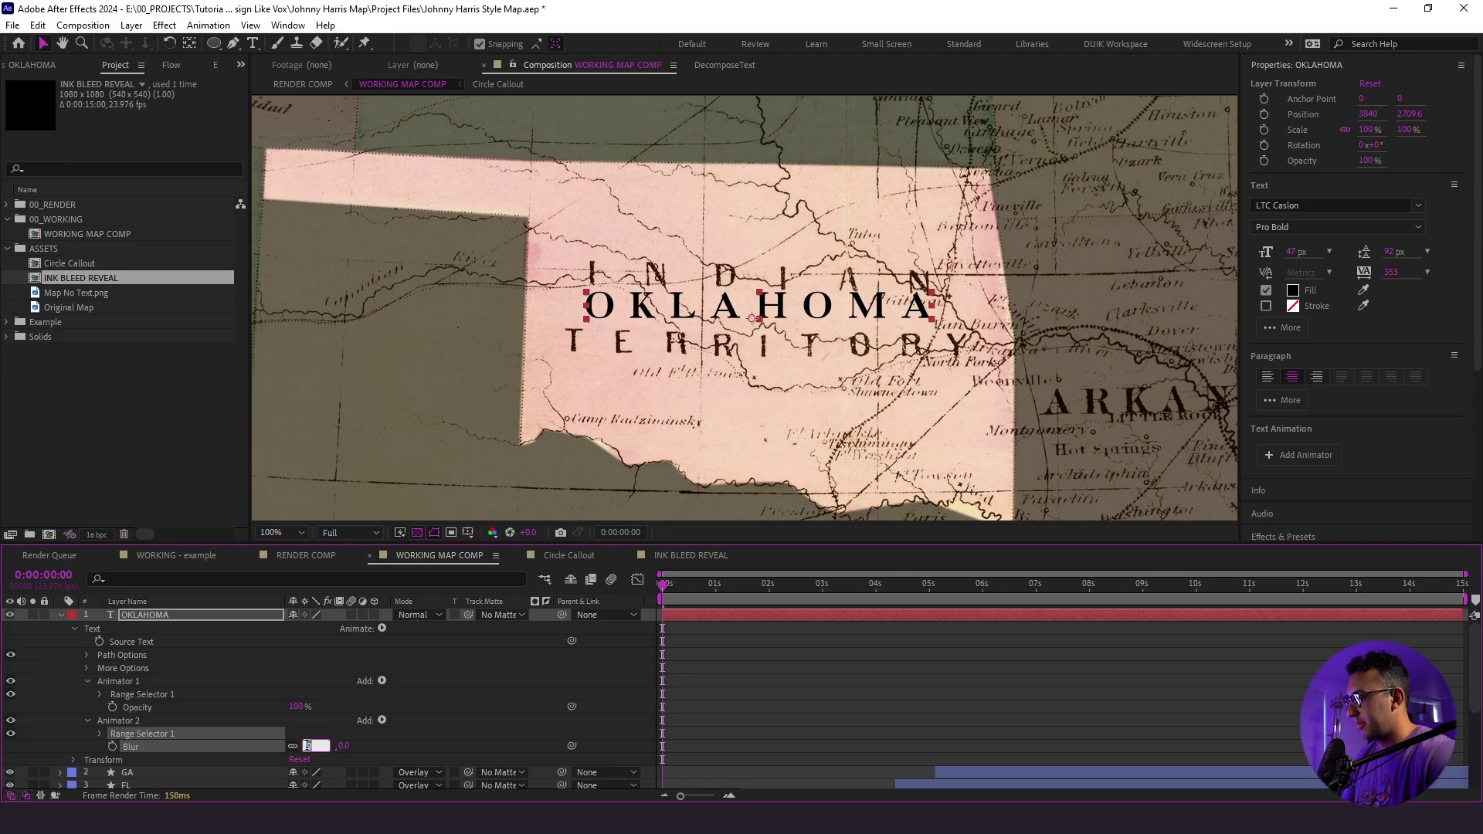
Set the OKLAHOMA text's Blur animator to 6 and its Opacity animator to 0%
{"action": "key", "text": "Return"}
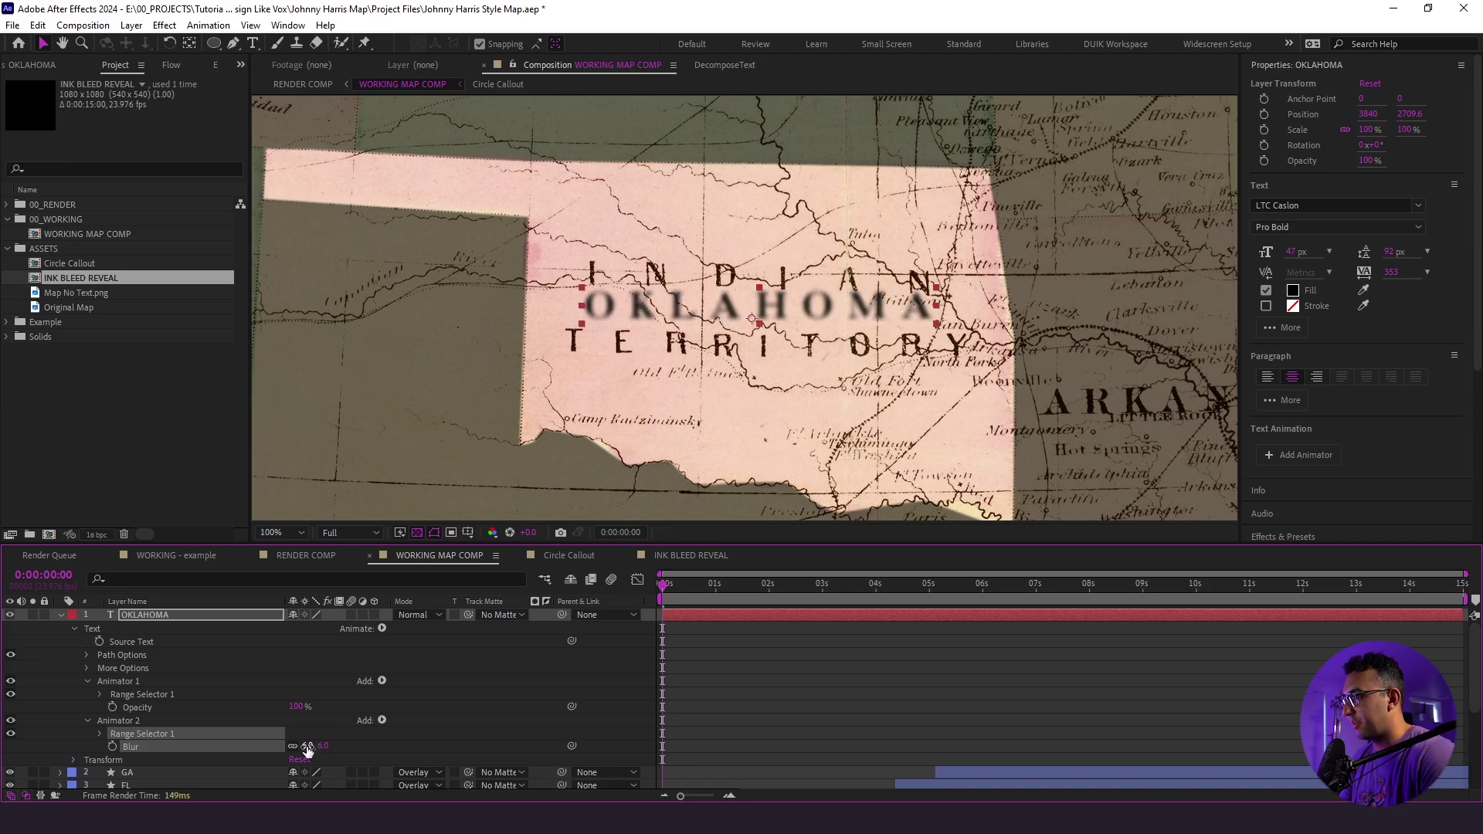
{"action": "left_click", "coordinate": [215, 707]}
{"action": "left_click", "coordinate": [298, 706]}
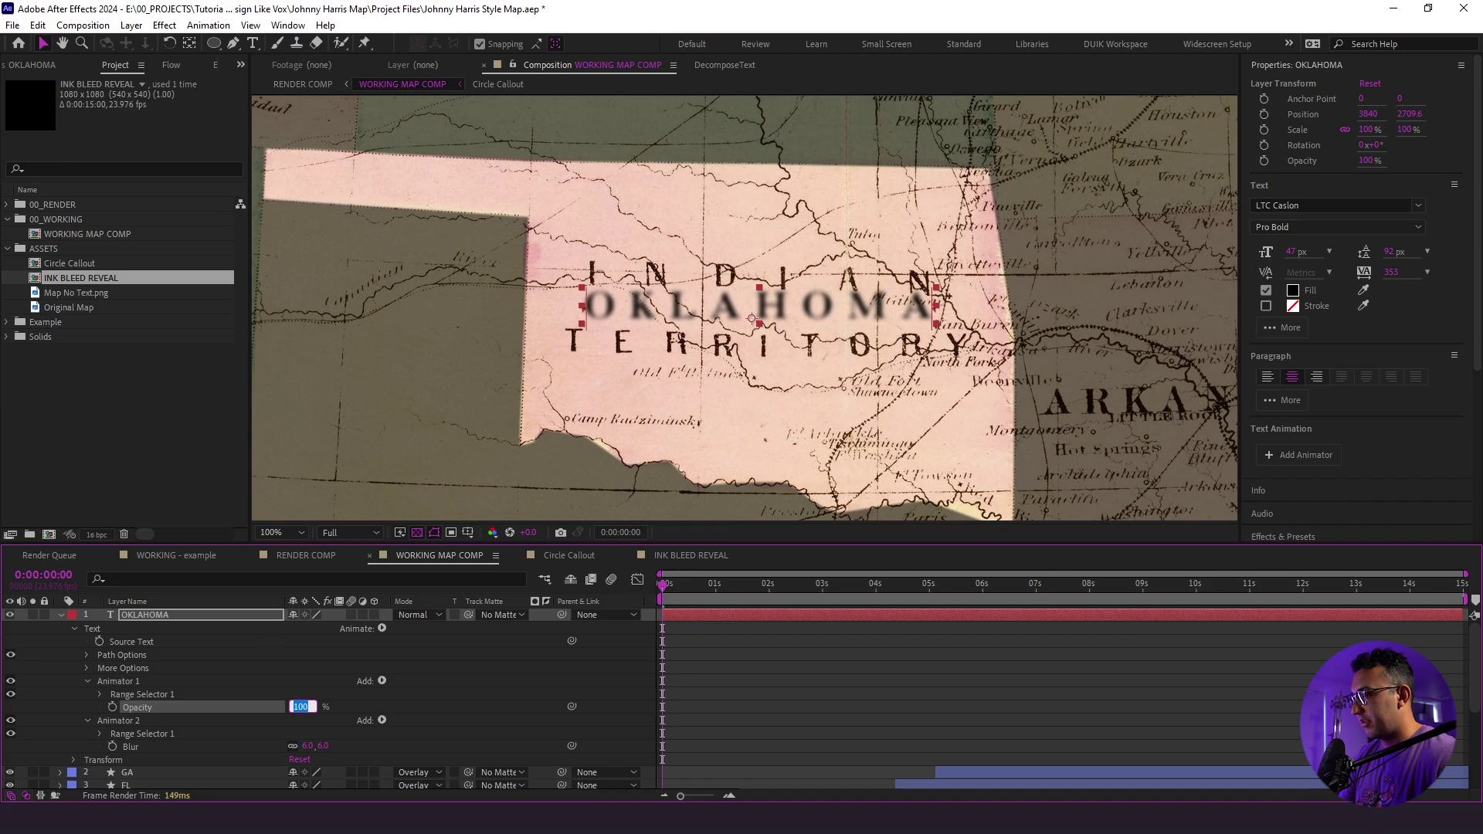
{"action": "type", "text": "0"}
{"action": "key", "text": "Return"}
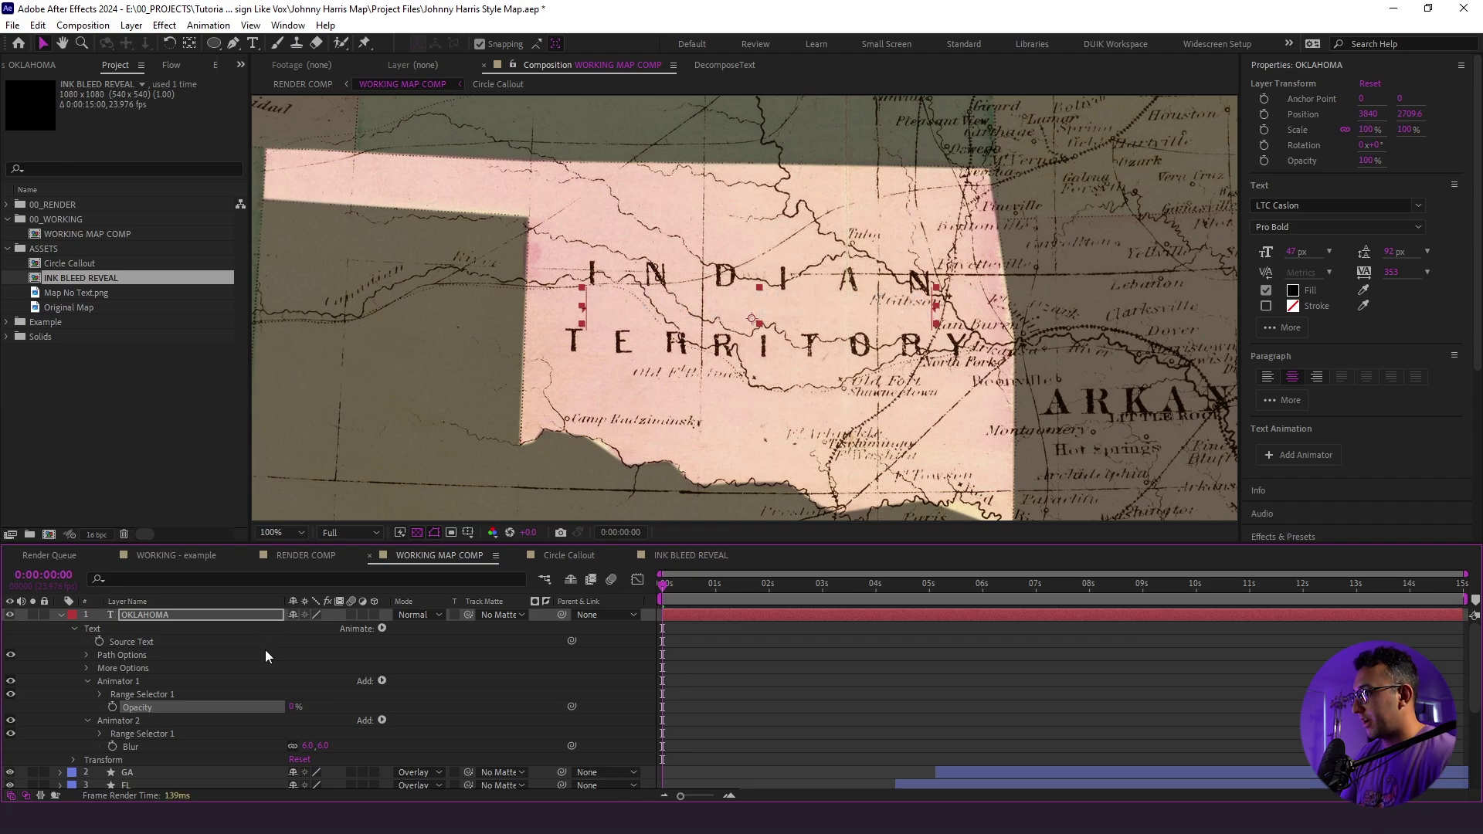
Keyframe Start at 0% on both animators' range selectors at the beginning of the composition
{"action": "left_click", "coordinate": [101, 693]}
{"action": "scroll", "coordinate": [92, 764], "scroll_direction": "down", "scroll_amount": 1}
{"action": "left_click", "coordinate": [92, 744]}
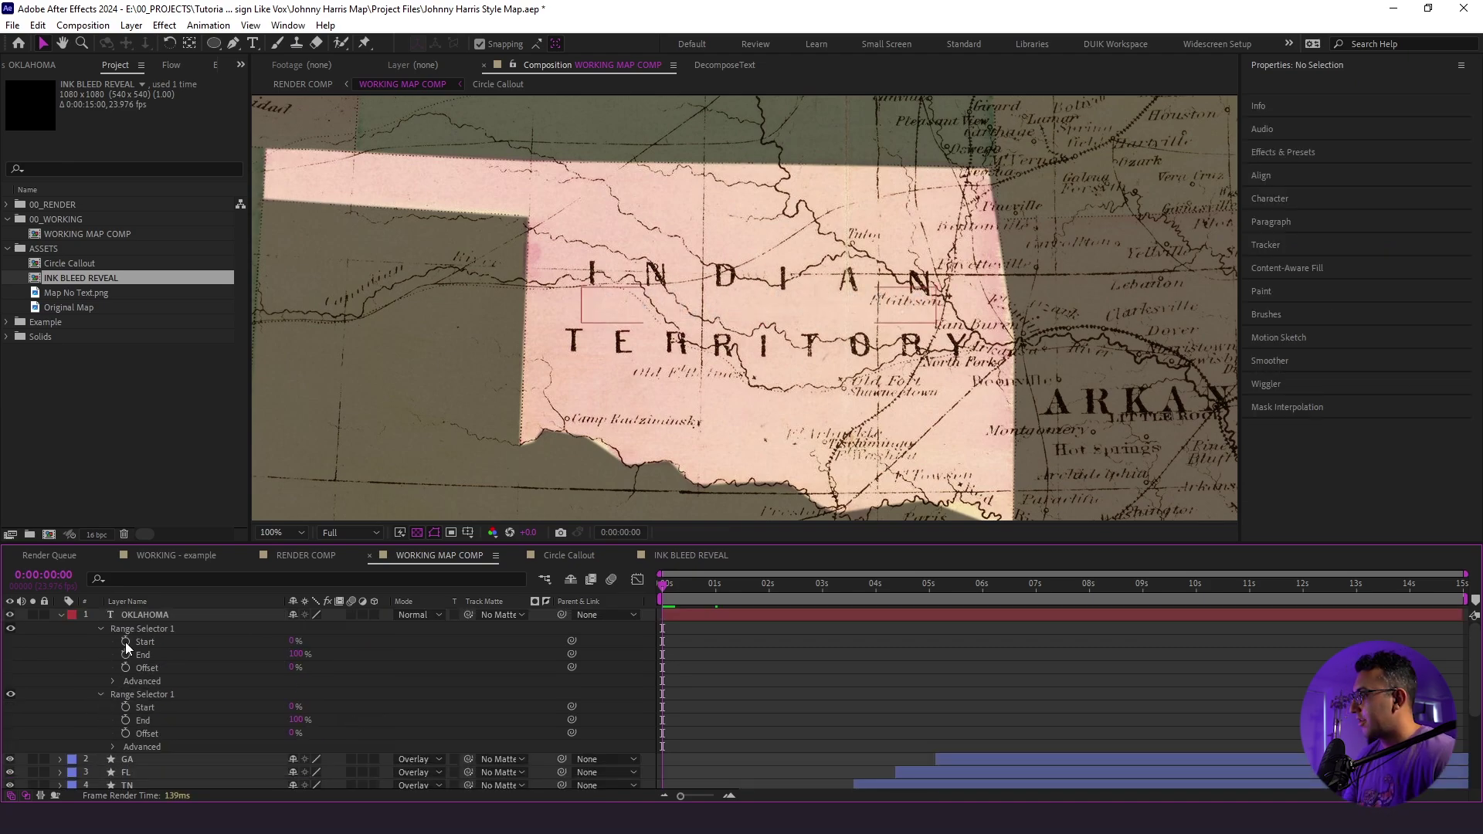
{"action": "left_click", "coordinate": [125, 642]}
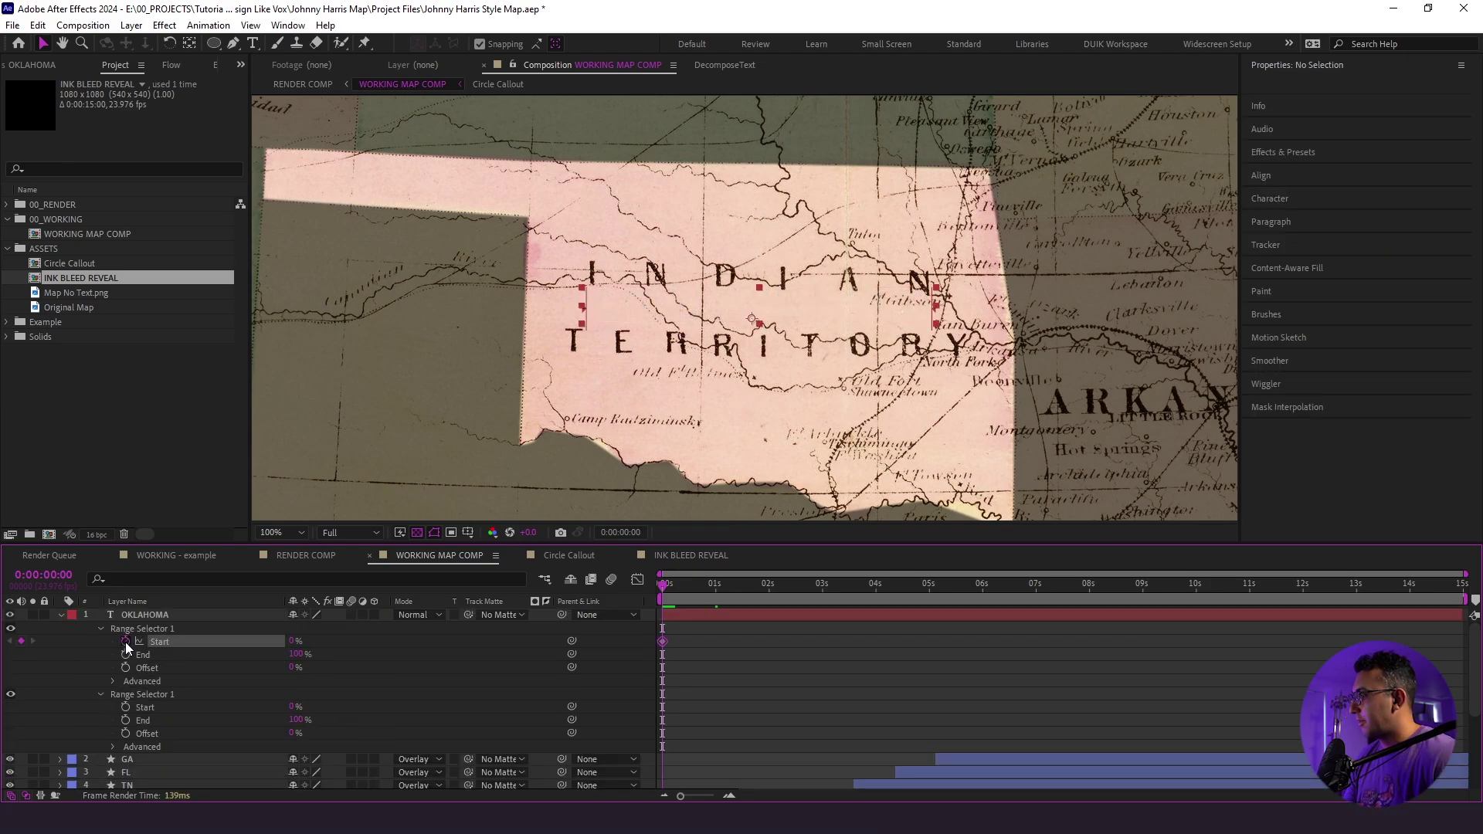
{"action": "left_click", "coordinate": [126, 707]}
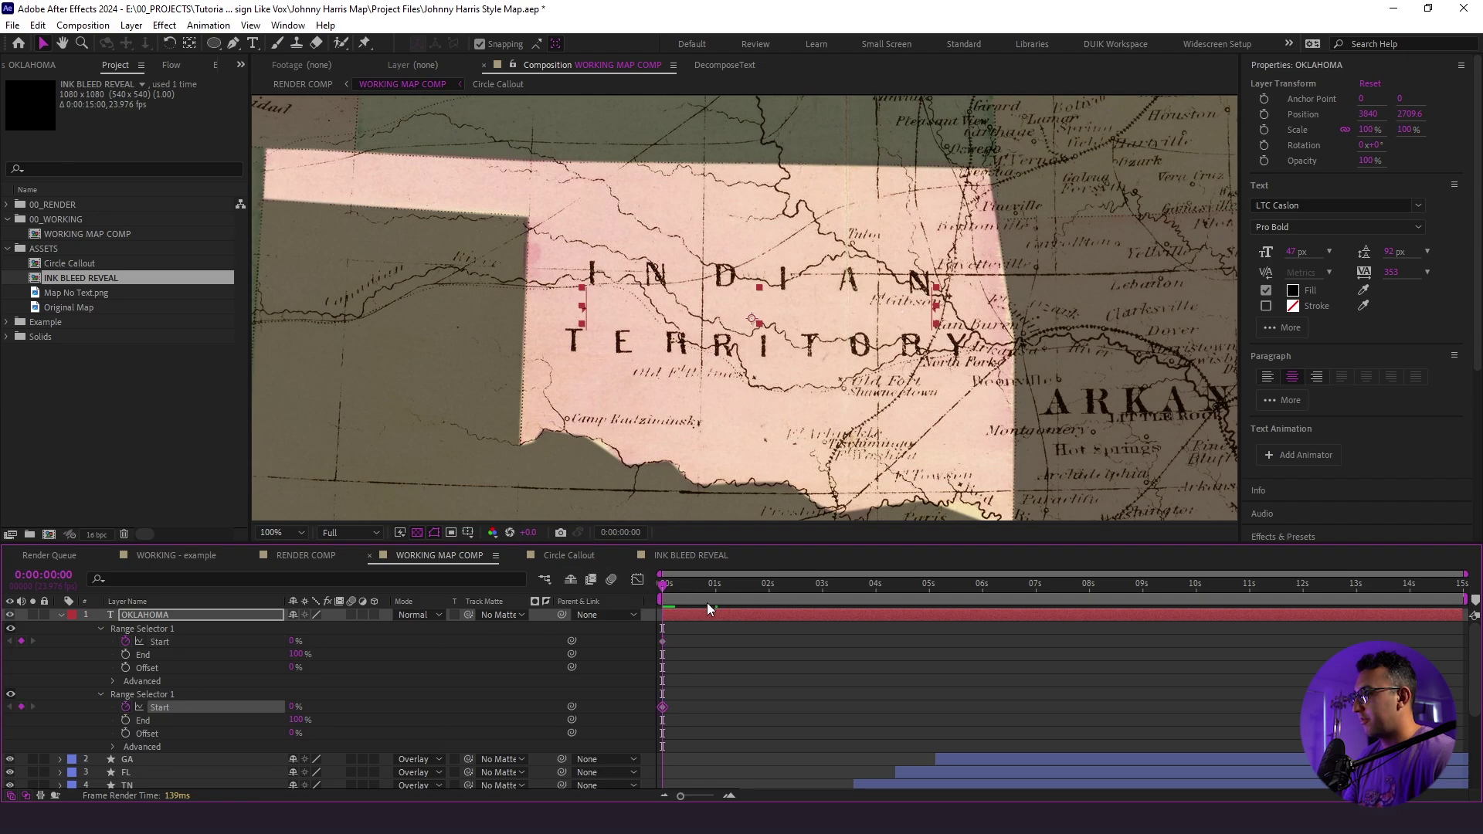
Keyframe both range selectors' Start at 100% at the 1-second mark
{"action": "left_click_drag", "start_coordinate": [678, 595], "coordinate": [715, 594]}
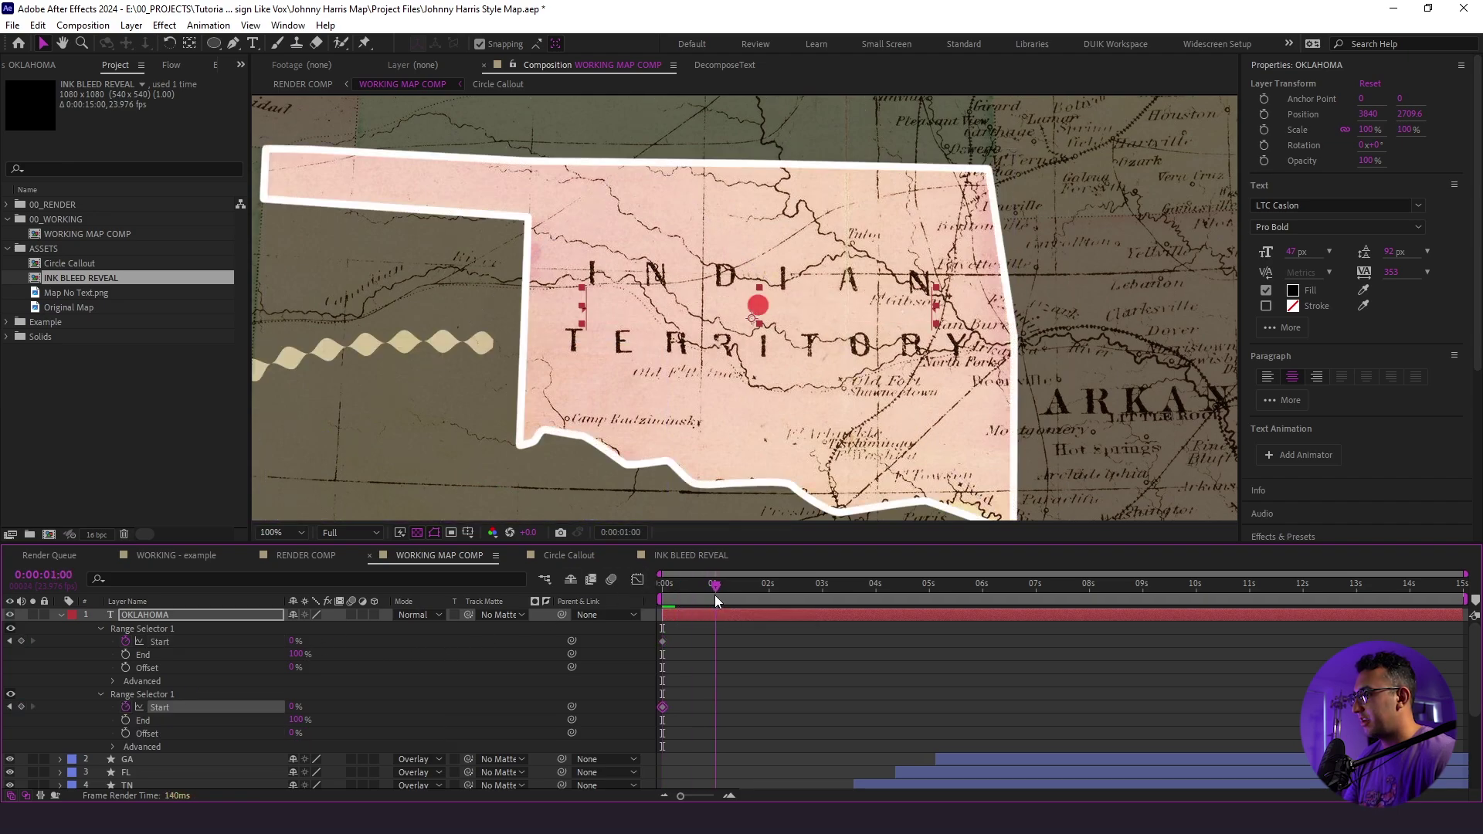
{"action": "left_click_drag", "start_coordinate": [294, 644], "coordinate": [1090, 641]}
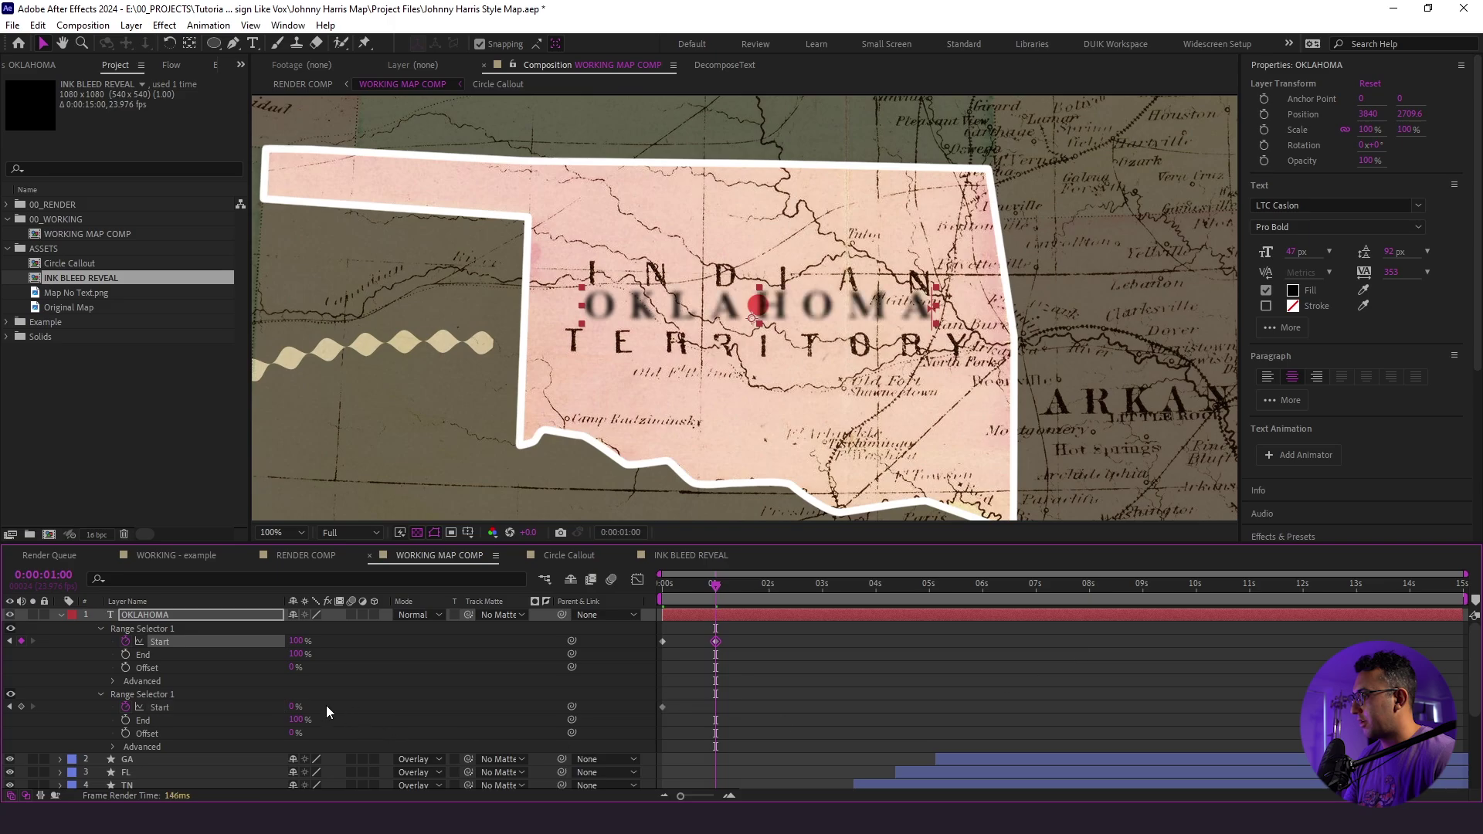
{"action": "left_click_drag", "start_coordinate": [293, 706], "coordinate": [999, 702]}
{"action": "left_click", "coordinate": [999, 702]}
Shift the OKLAHOMA layer to start at about 1.2 seconds and preview the letter-by-letter reveal
{"action": "left_click_drag", "start_coordinate": [748, 616], "coordinate": [811, 614]}
{"action": "left_click", "coordinate": [847, 644]}
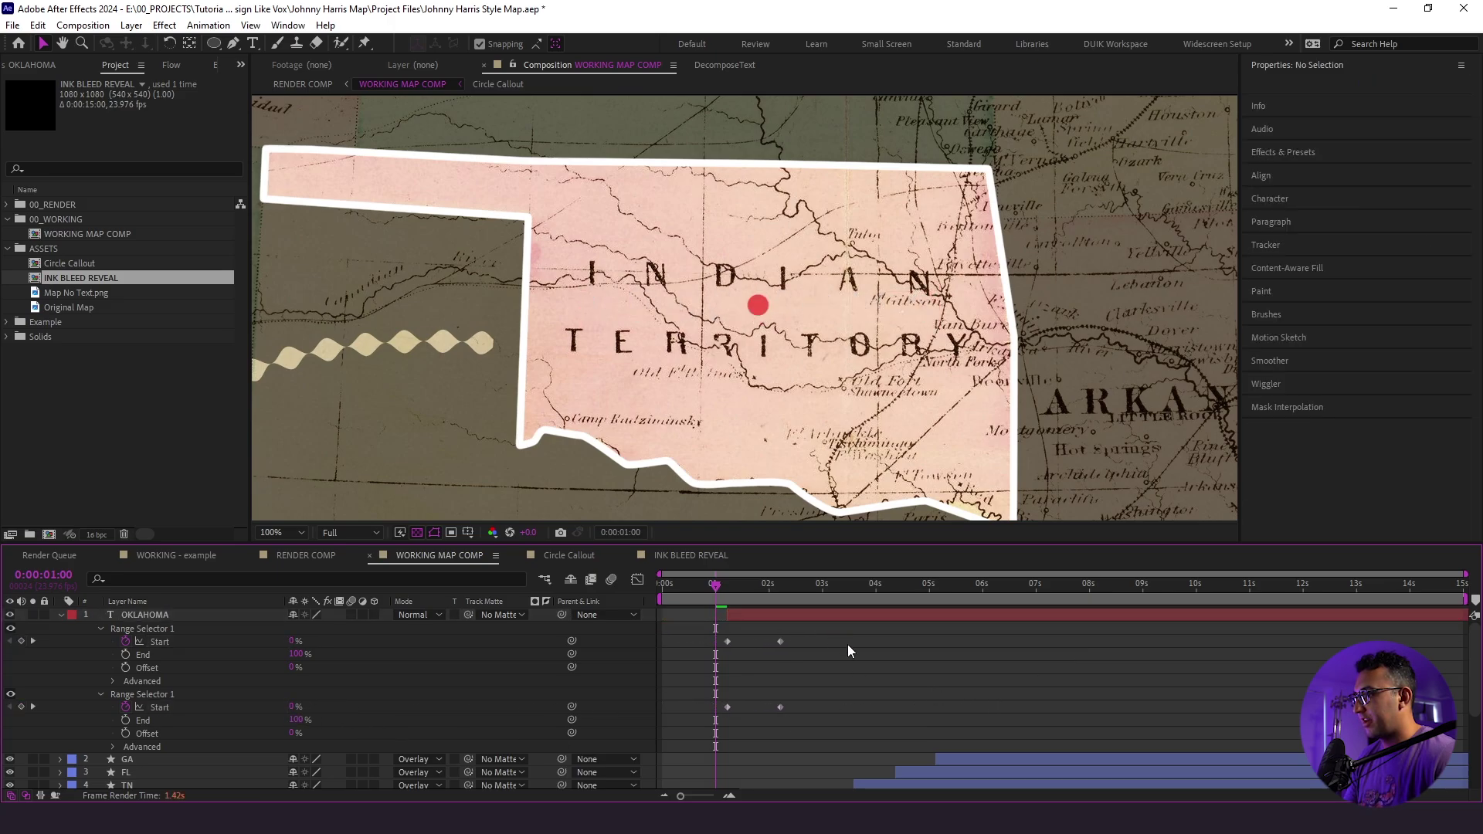
{"action": "key", "text": "space"}
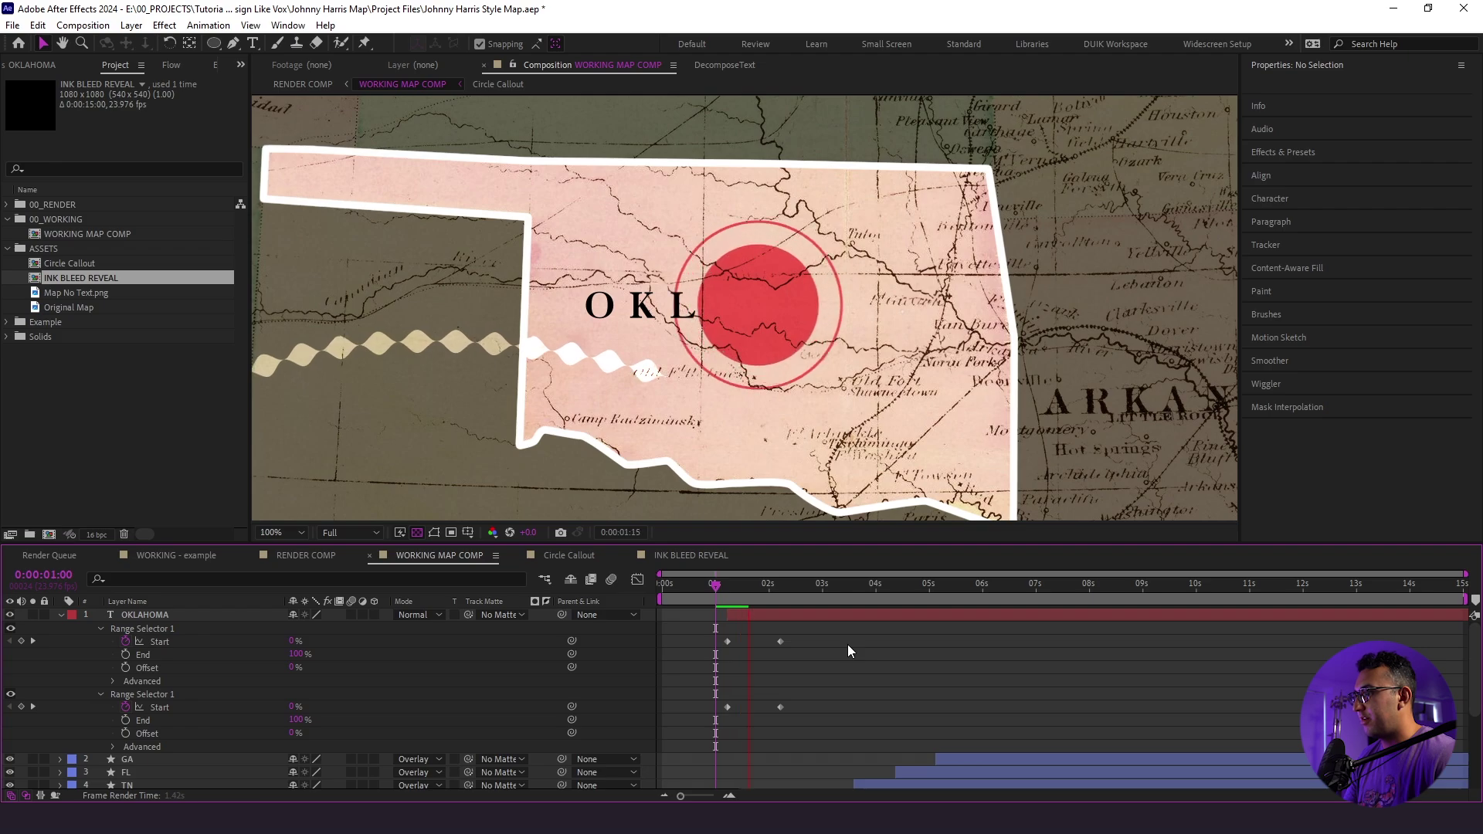
{"action": "left_click", "coordinate": [724, 589]}
{"action": "key", "text": "space"}
{"action": "key", "text": "space"}
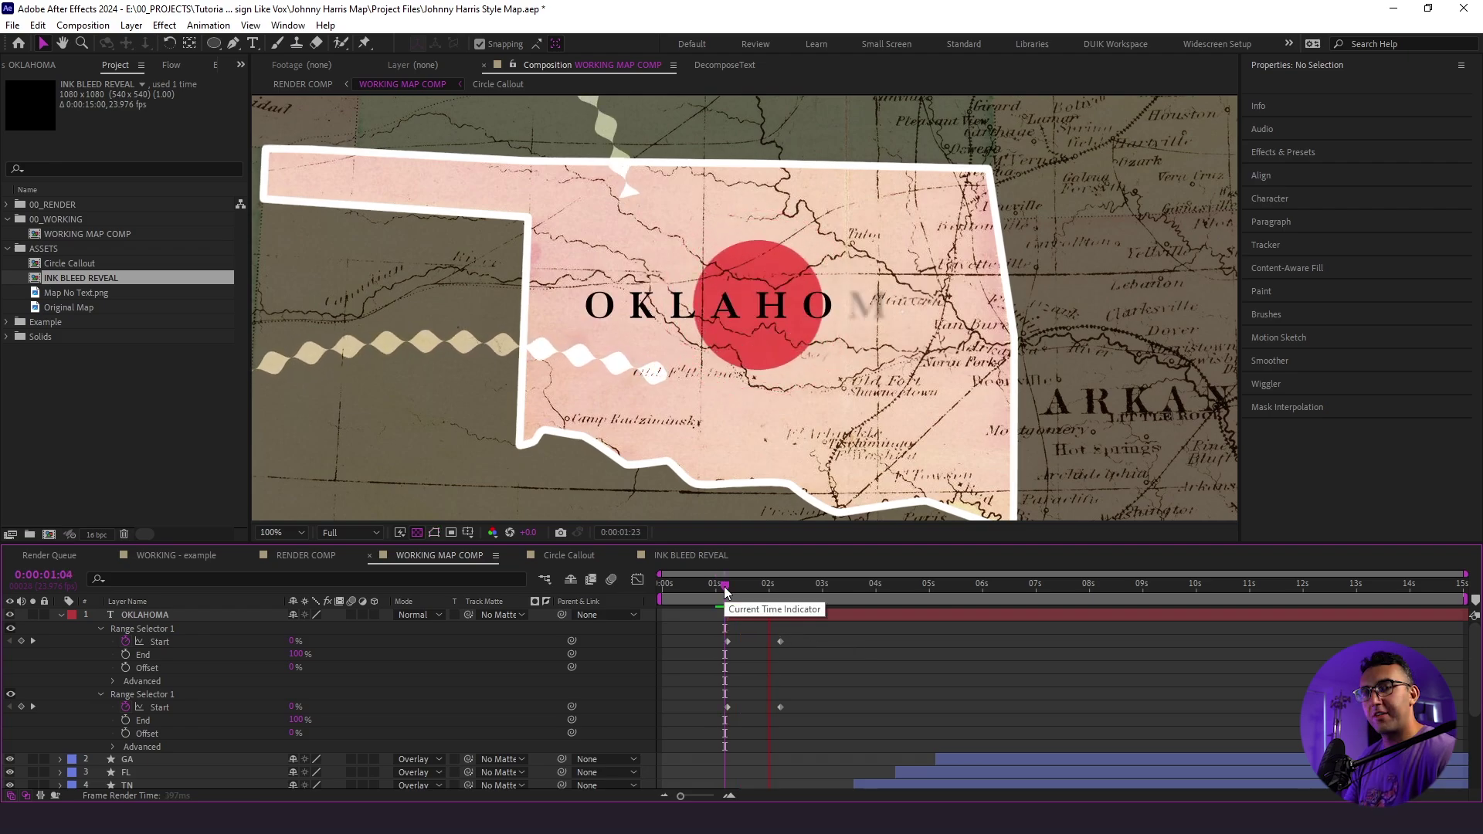
Offset the Blur animator's Start keyframes a few frames after the Opacity ones and preview the text reveal
{"action": "left_click_drag", "start_coordinate": [724, 591], "coordinate": [754, 591]}
{"action": "left_click_drag", "start_coordinate": [800, 698], "coordinate": [734, 712]}
{"action": "left_click", "coordinate": [720, 591]}
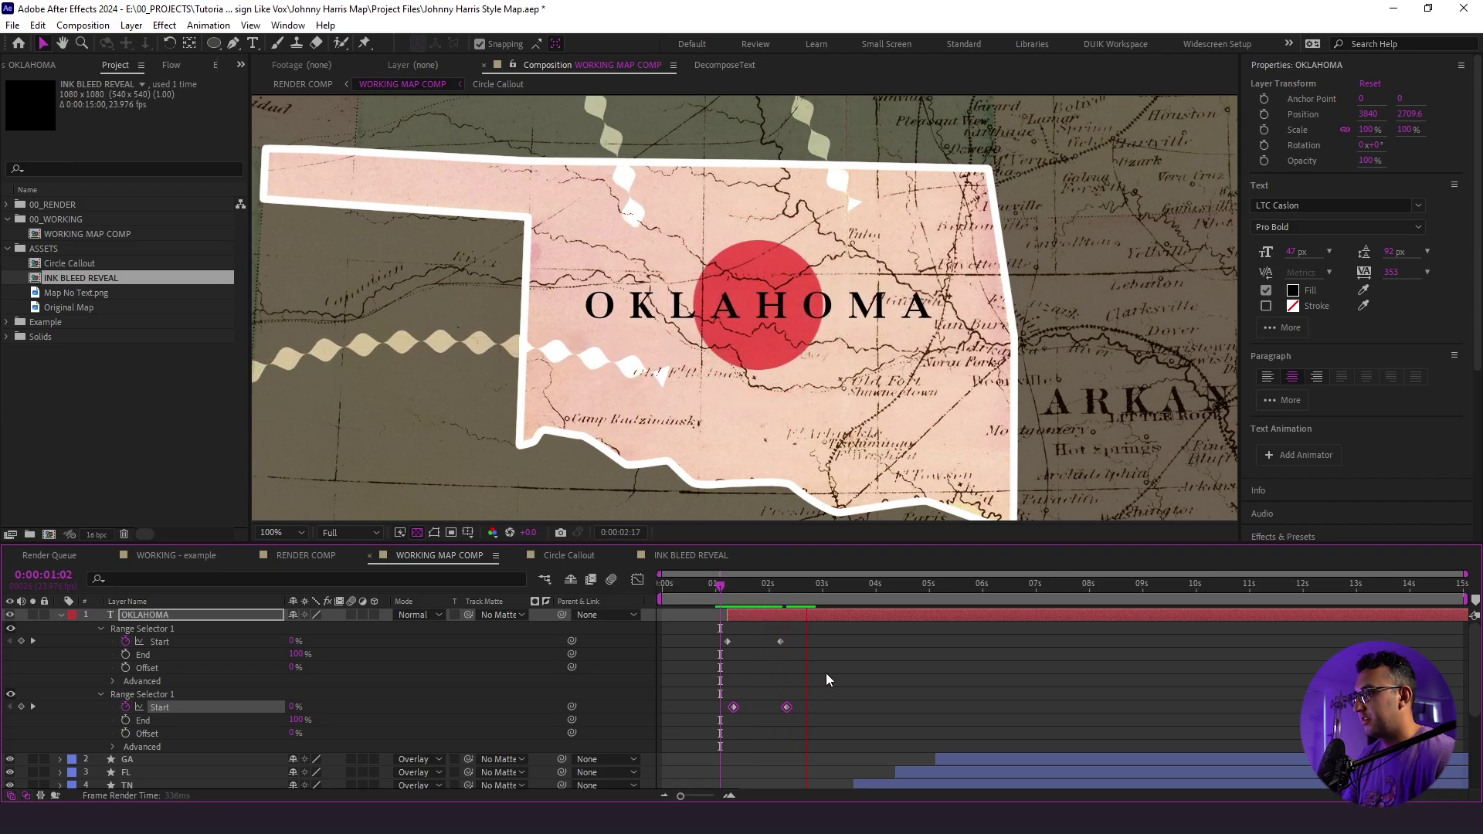
Apply Easy Ease to all the text's Start keyframes and preview the composition with the work area ending at 7 seconds
{"action": "left_click_drag", "start_coordinate": [823, 734], "coordinate": [646, 645]}
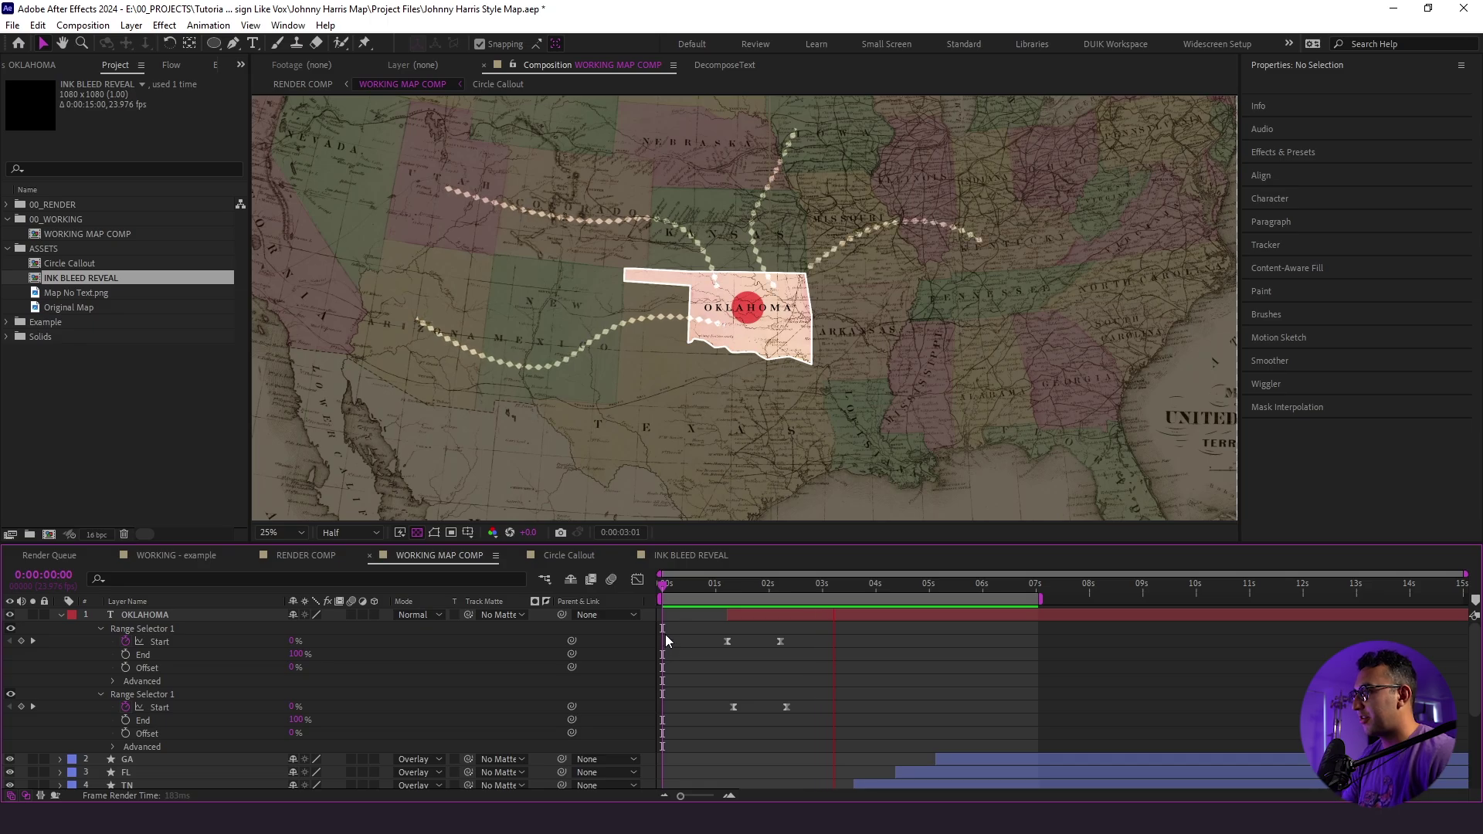
{"action": "left_click", "coordinate": [725, 585]}
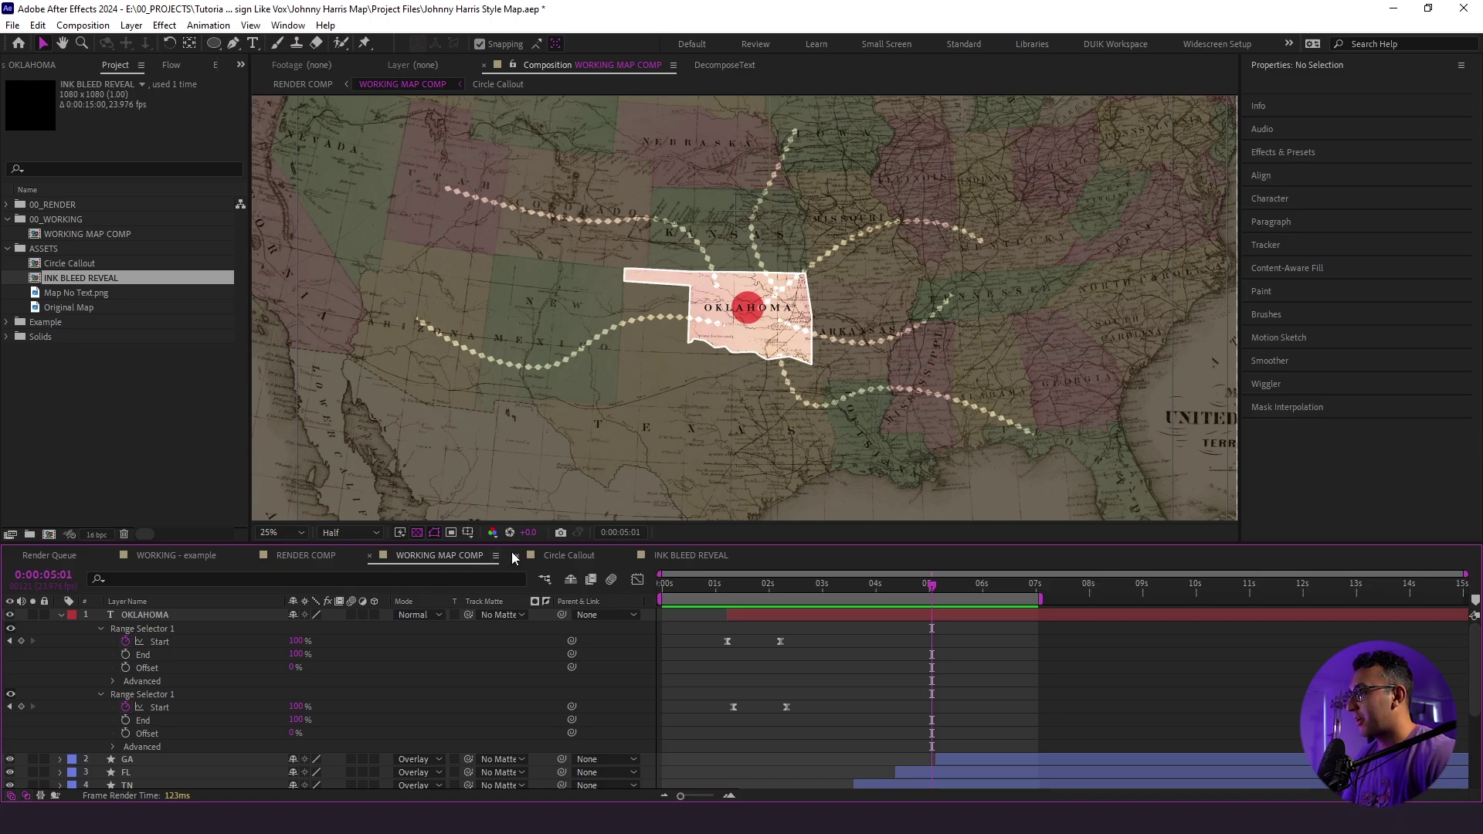
Open RENDER COMP fitted to the viewer with its title/action safe guides hidden, and make the WORKING MAP COMP layer 3D
{"action": "left_click", "coordinate": [317, 556]}
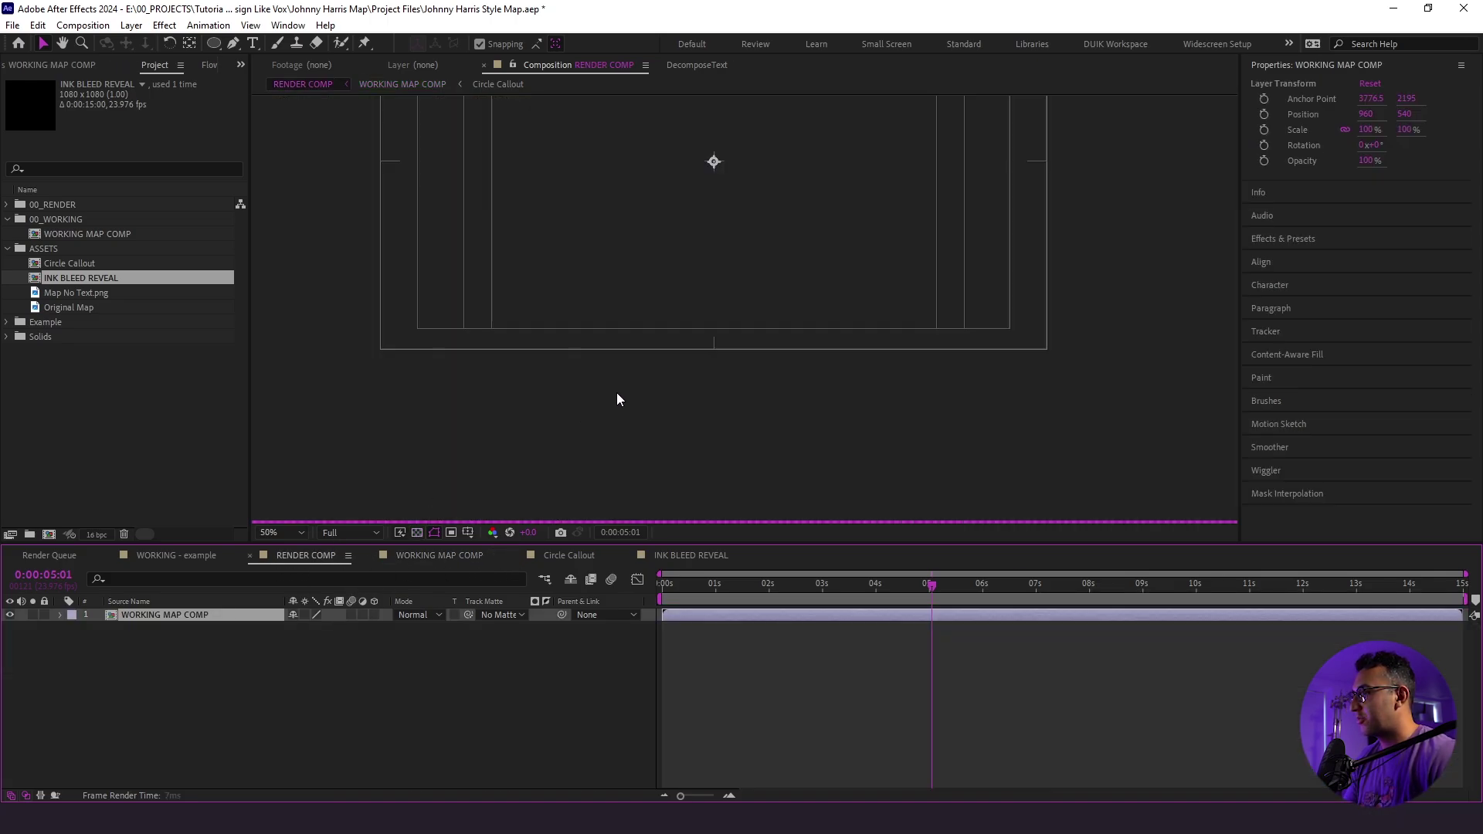
{"action": "left_click", "coordinate": [280, 532]}
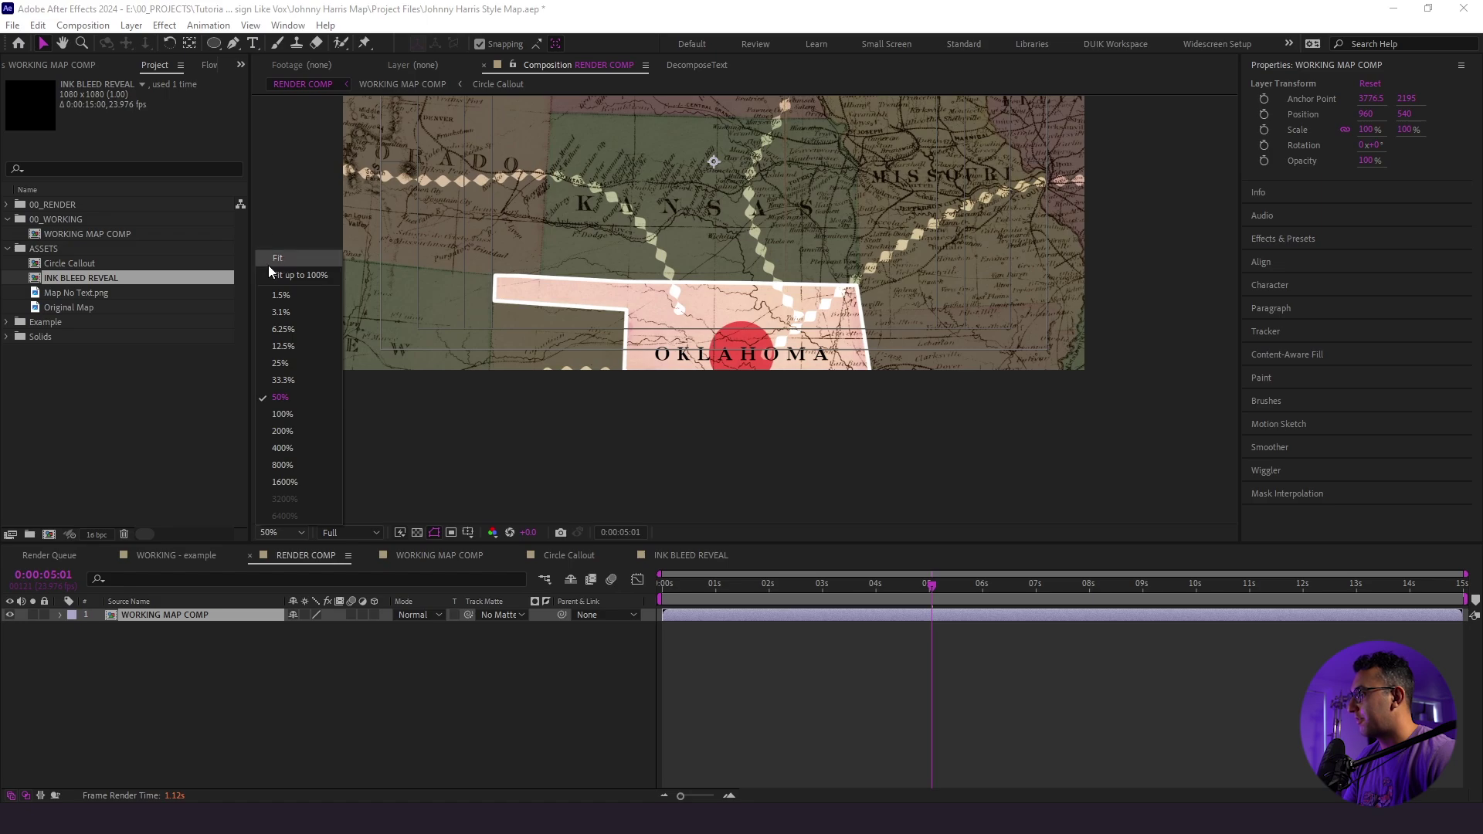
{"action": "left_click", "coordinate": [271, 261]}
{"action": "left_click", "coordinate": [467, 533]}
{"action": "left_click", "coordinate": [482, 549]}
{"action": "left_click", "coordinate": [375, 615]}
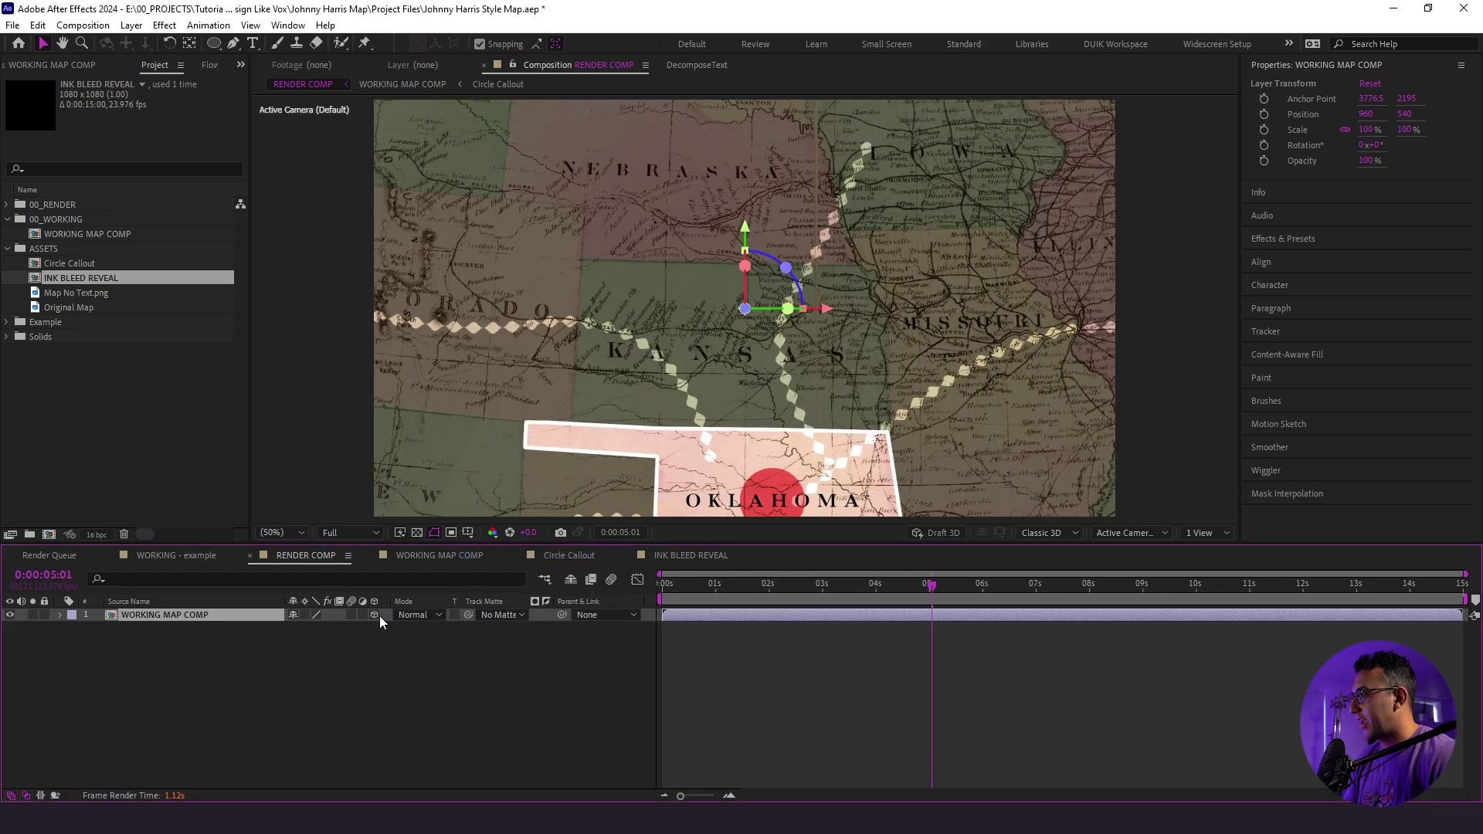
Keyframe the map layer's Position with Z at 2674, plus its X Rotation and Z Rotation, at the start of the timeline
{"action": "key", "text": "p"}
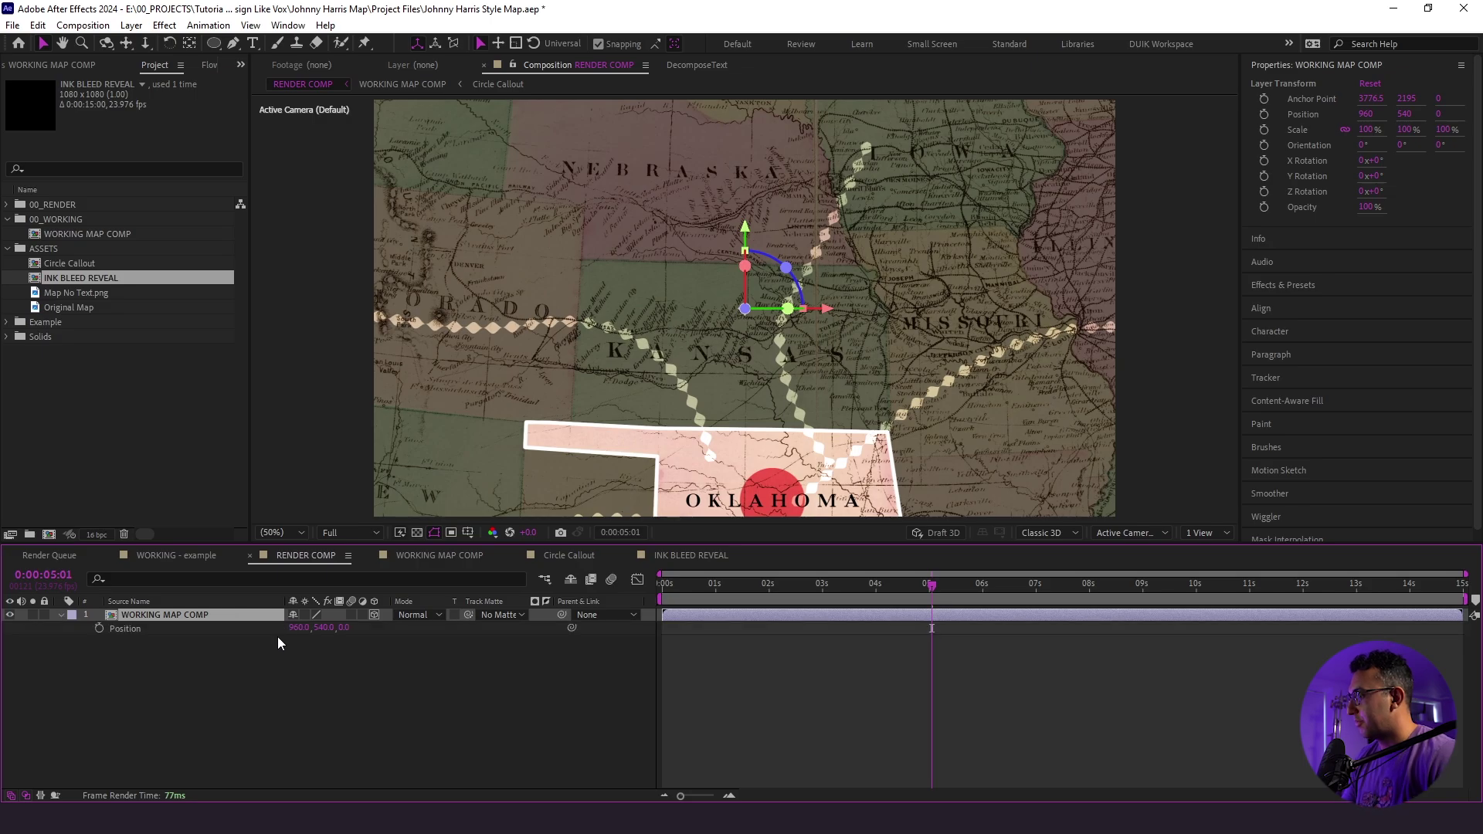
{"action": "left_click_drag", "start_coordinate": [344, 631], "coordinate": [454, 614]}
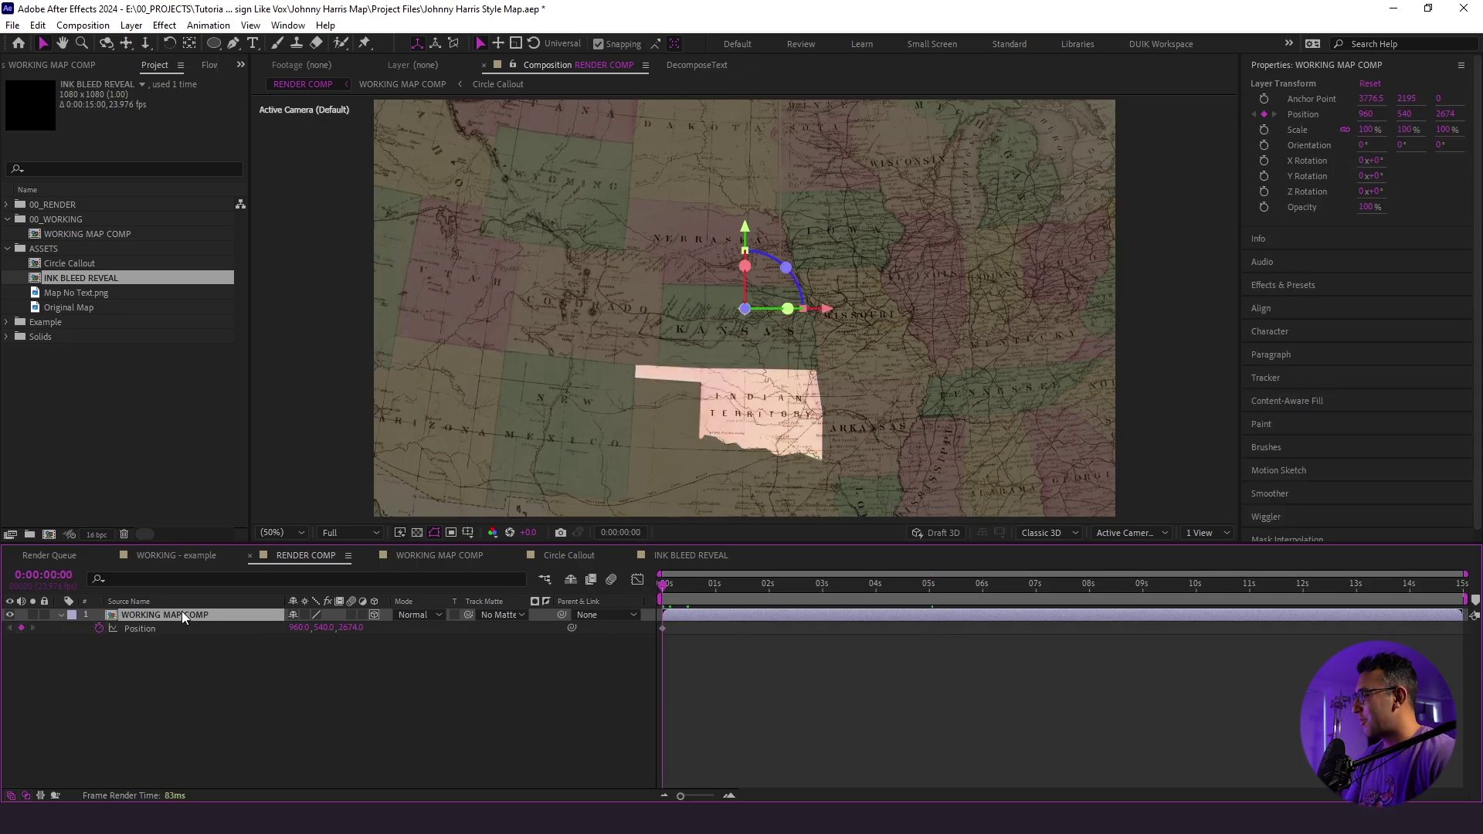
{"action": "key", "text": "r"}
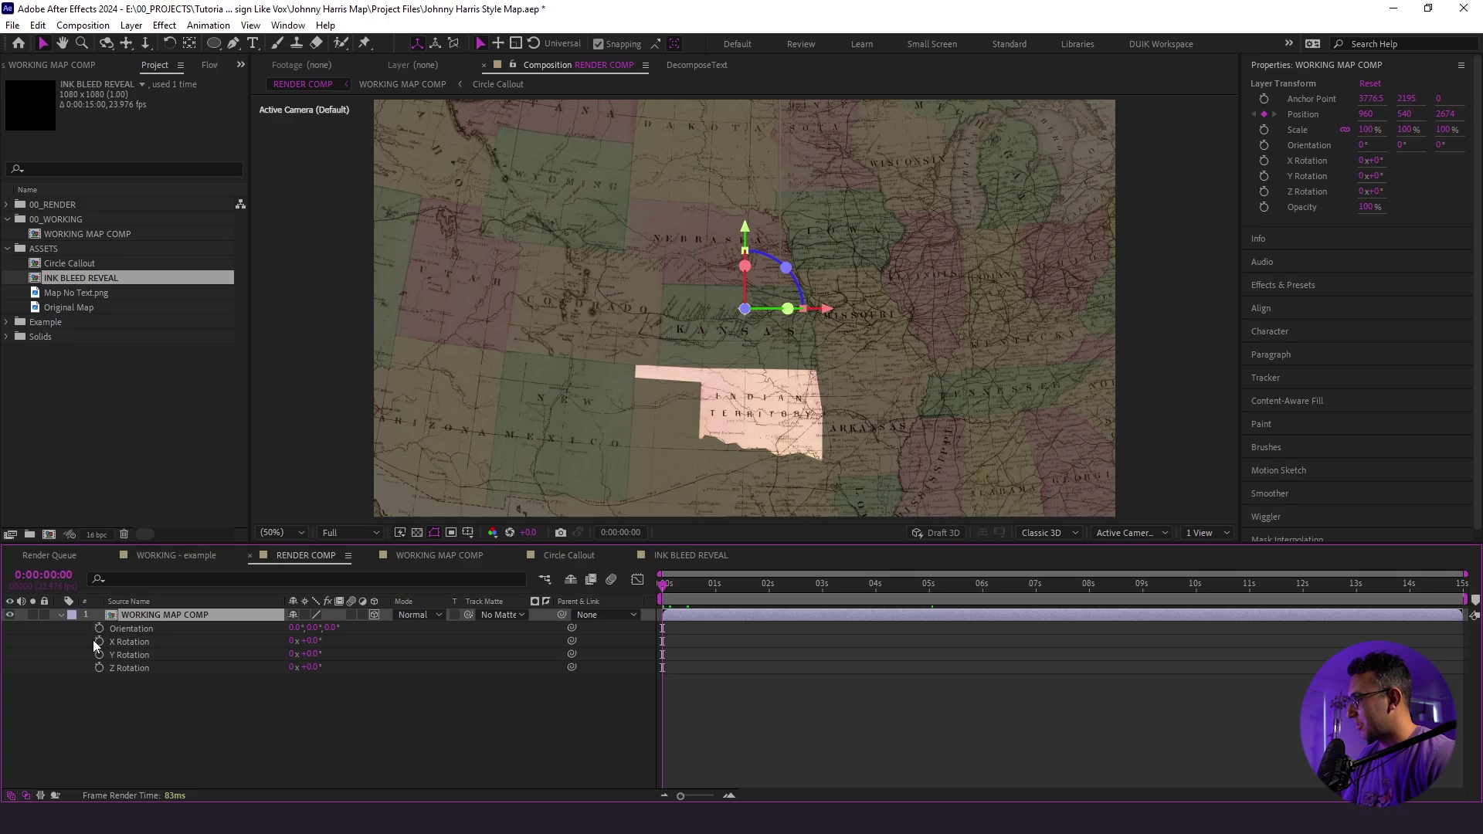
{"action": "left_click", "coordinate": [93, 640]}
{"action": "left_click", "coordinate": [98, 642]}
{"action": "left_click", "coordinate": [98, 668]}
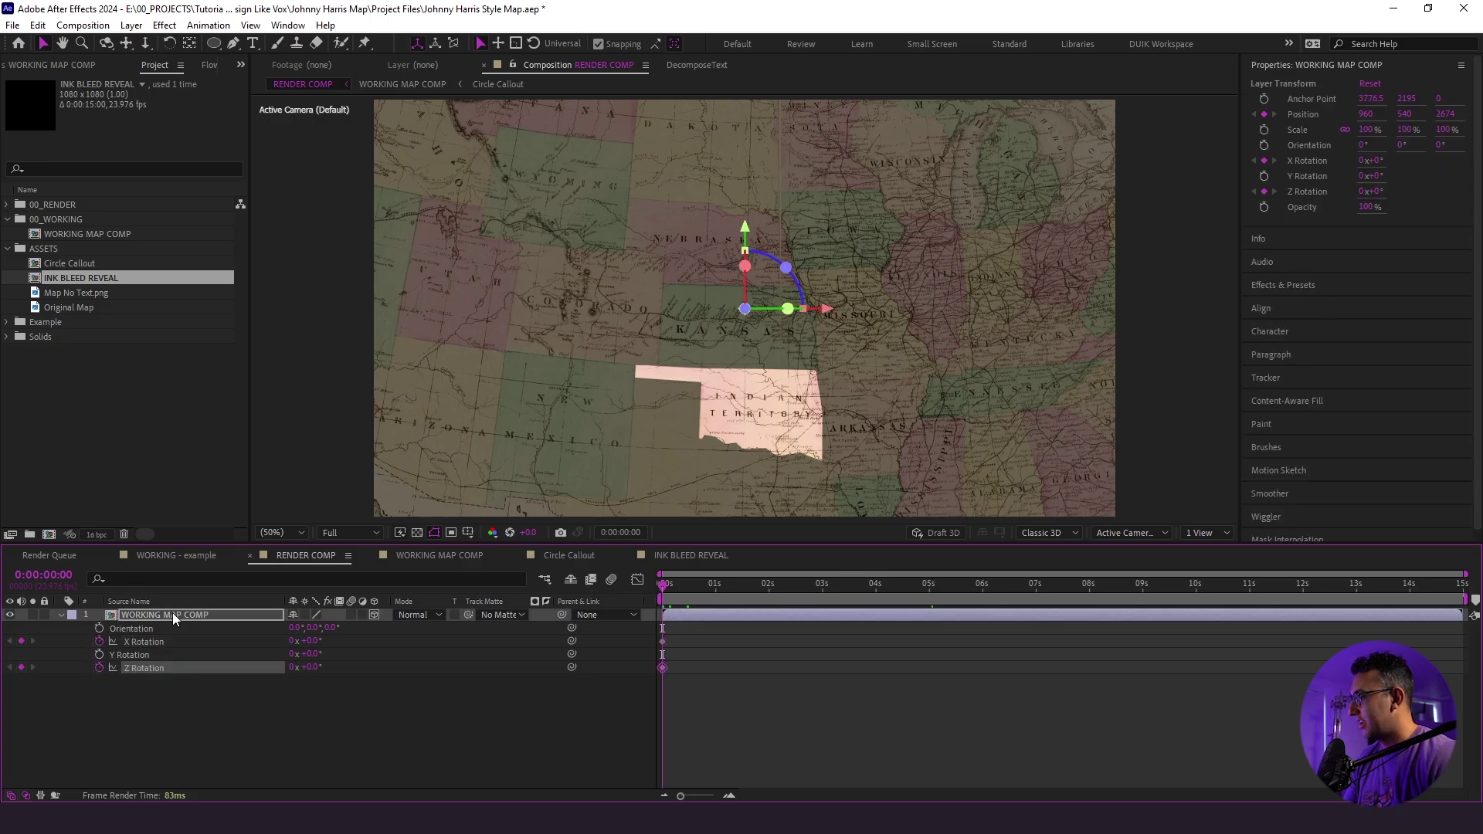
Set the map layer's starting pose to X Rotation -64°, Z Rotation 16° and Position 960, 328, -15
{"action": "key", "text": "u"}
{"action": "left_click_drag", "start_coordinate": [316, 642], "coordinate": [395, 637]}
{"action": "left_click_drag", "start_coordinate": [244, 641], "coordinate": [54, 634]}
{"action": "left_click_drag", "start_coordinate": [329, 623], "coordinate": [225, 622]}
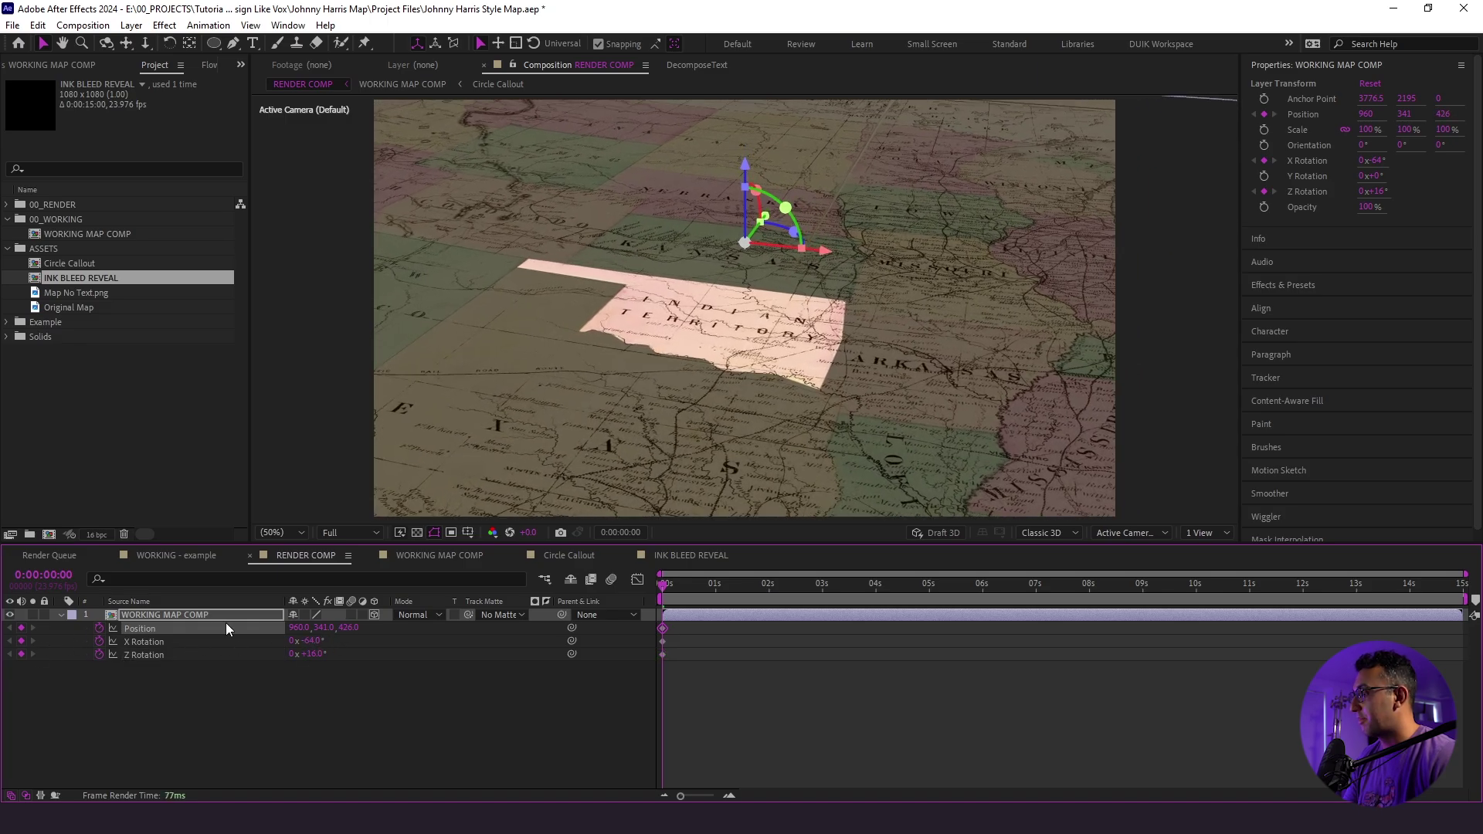
{"action": "left_click_drag", "start_coordinate": [328, 630], "coordinate": [15, 631]}
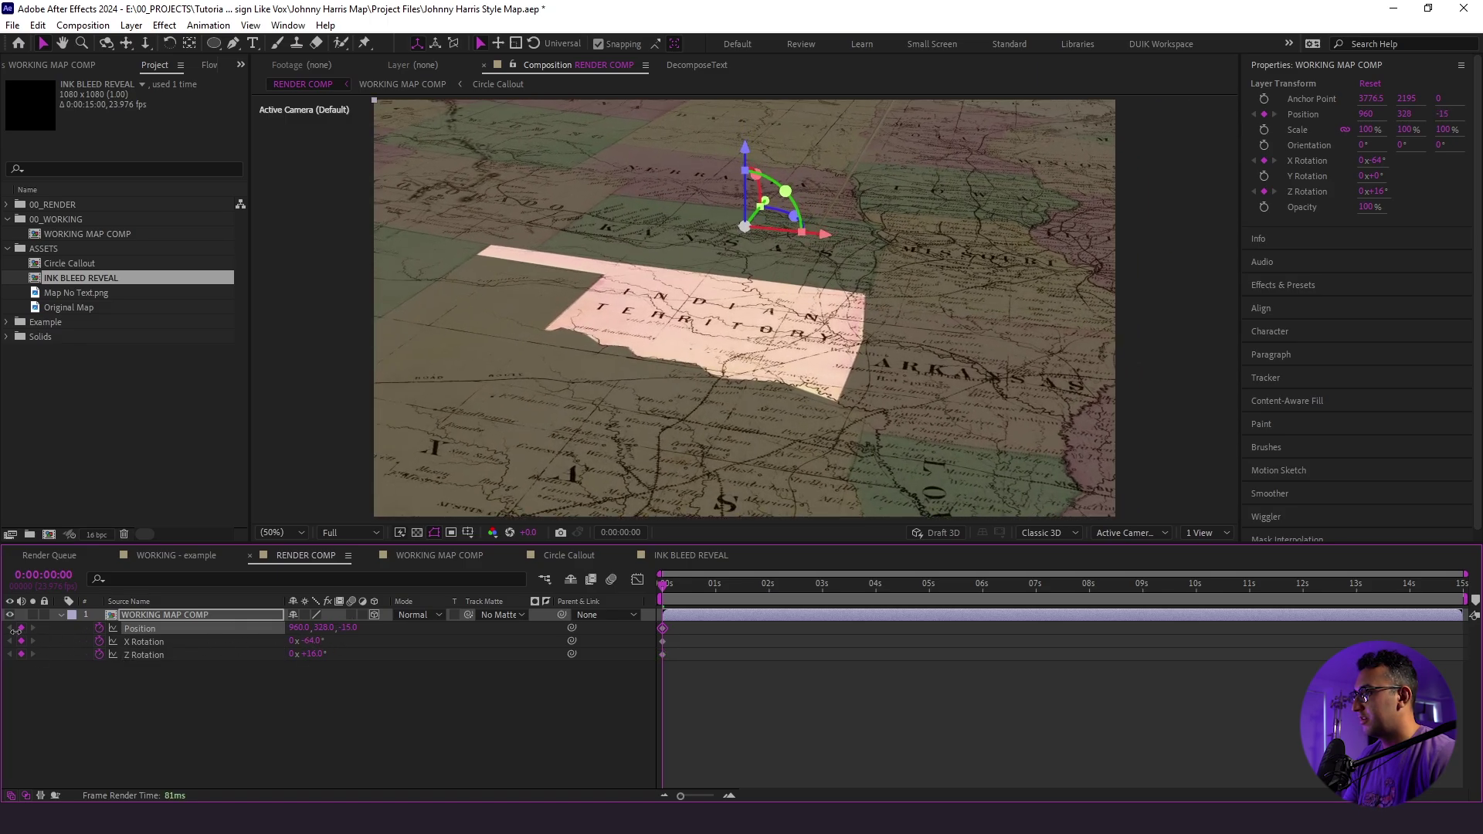
{"action": "left_click", "coordinate": [703, 700]}
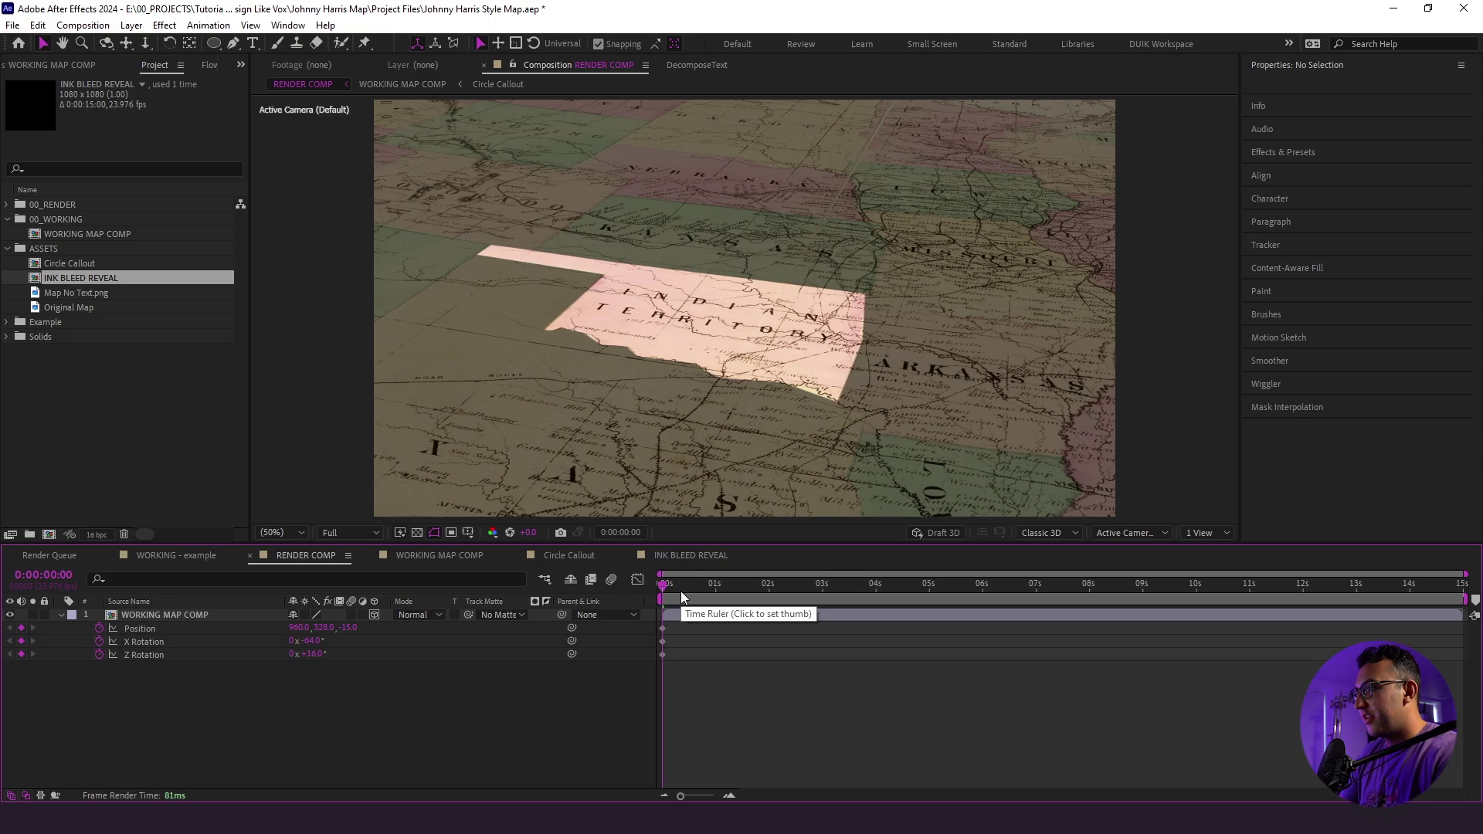
At 0:00:04:01, keyframe the map layer at X Rotation -46°, Z Rotation -17° and Position 892, 231 and about 1182
{"action": "left_click_drag", "start_coordinate": [679, 591], "coordinate": [877, 591]}
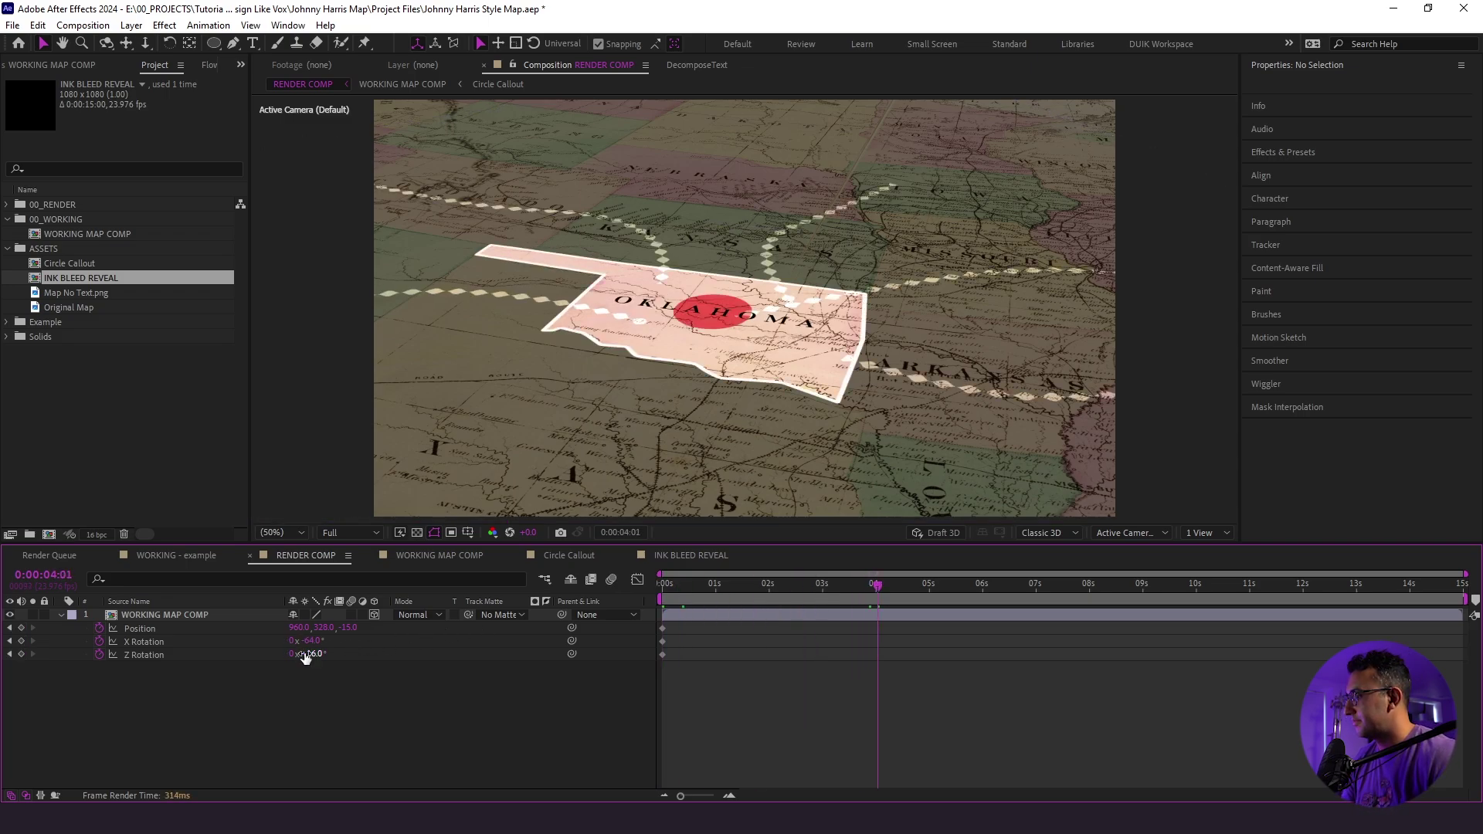
{"action": "left_click_drag", "start_coordinate": [311, 647], "coordinate": [254, 639]}
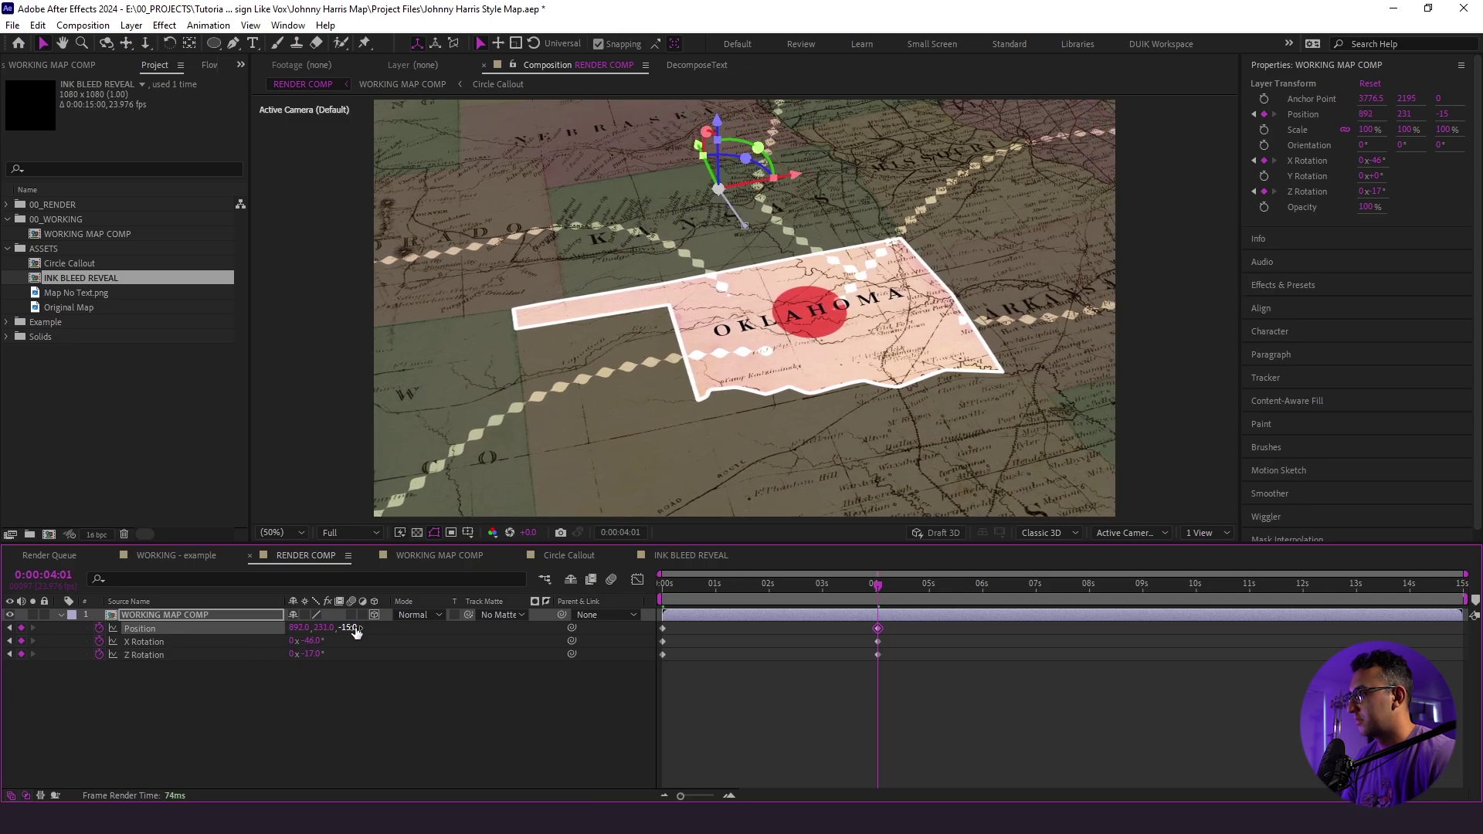
{"action": "left_click_drag", "start_coordinate": [351, 627], "coordinate": [1256, 606]}
{"action": "left_click", "coordinate": [942, 698]}
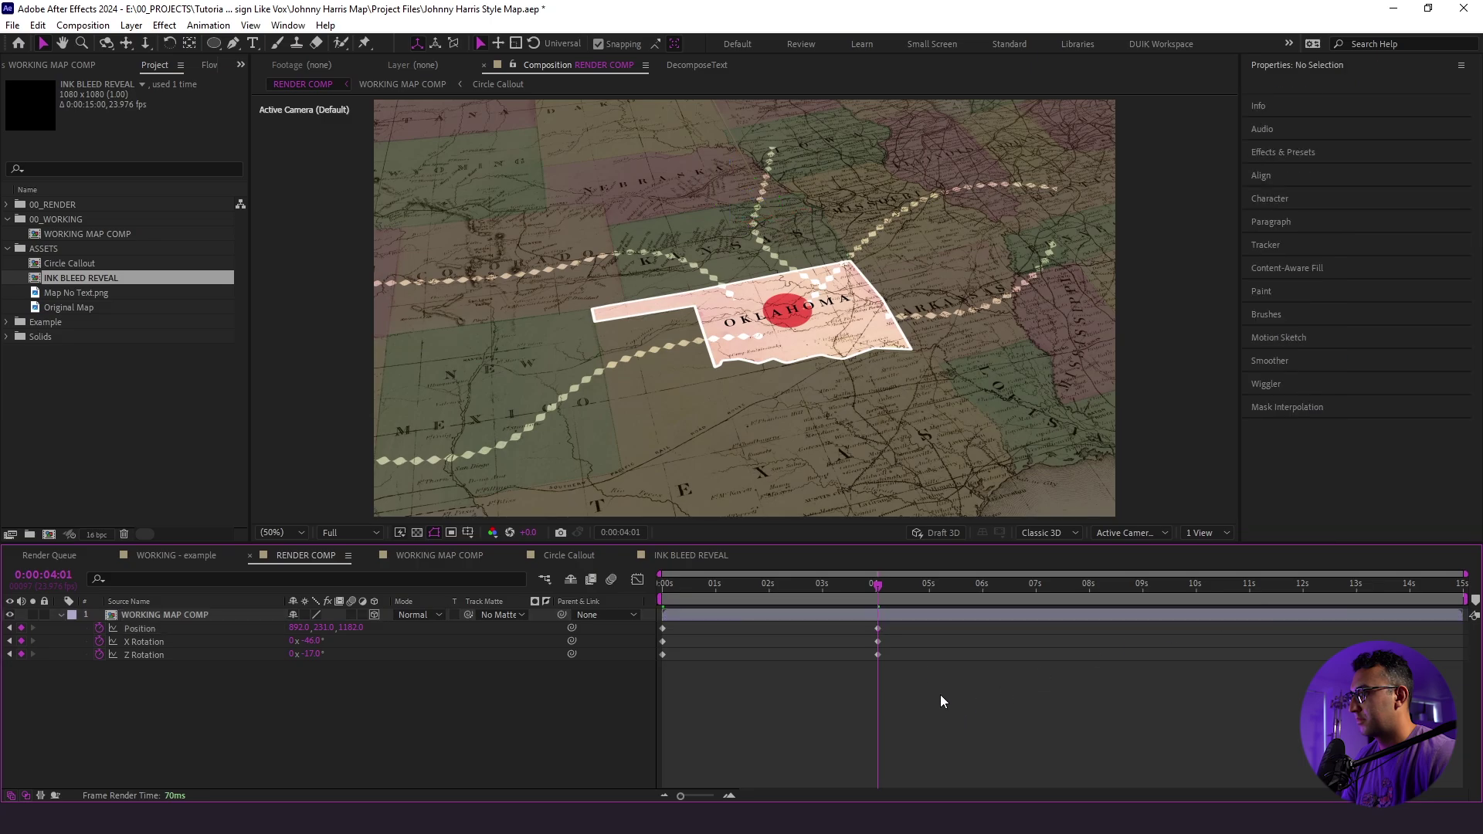
Move the map layer's ending Position and Rotation keyframes to just past 8 seconds and preview the camera-like move
{"action": "left_click_drag", "start_coordinate": [906, 631], "coordinate": [1105, 652]}
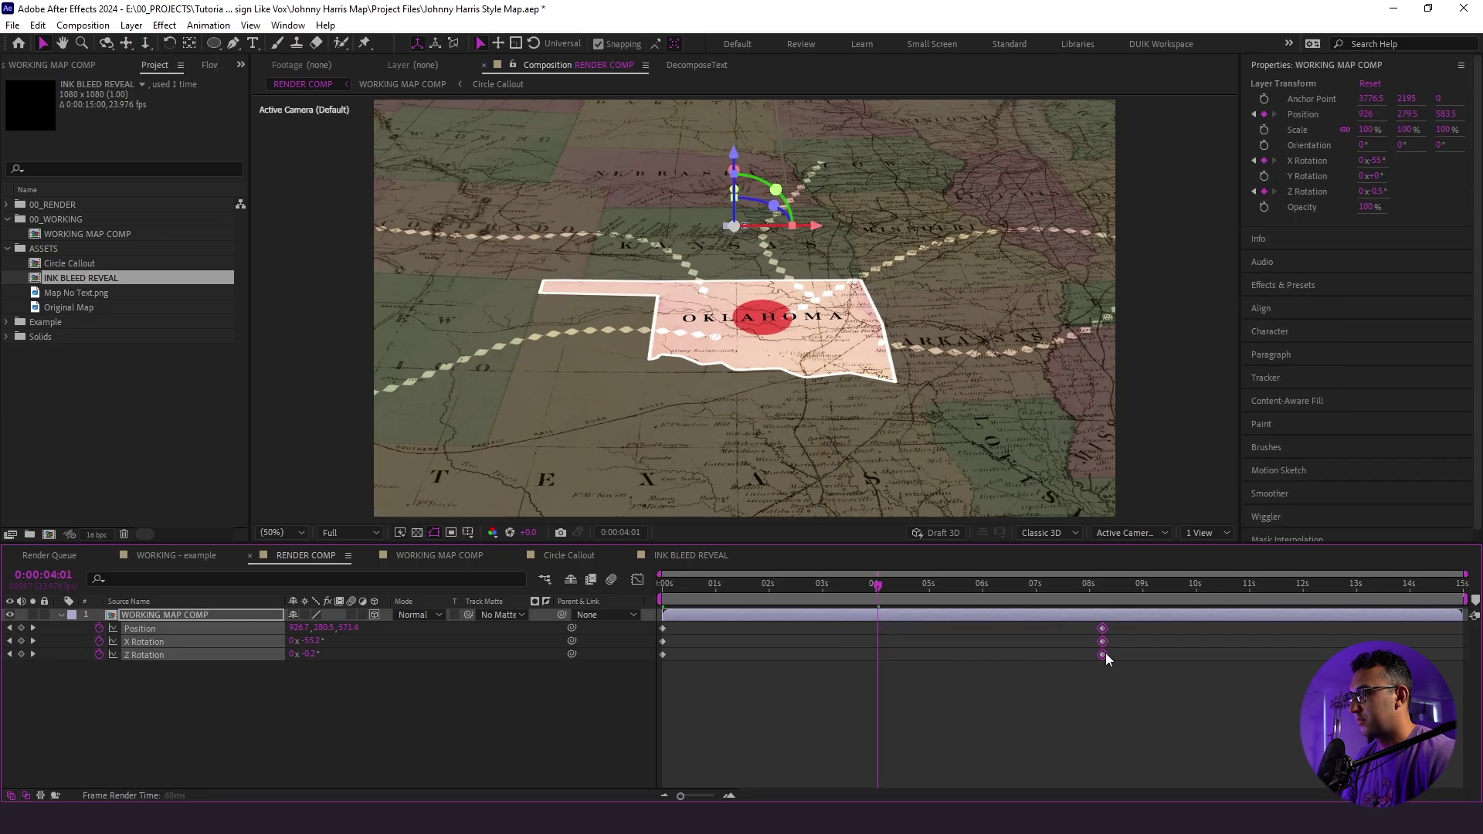
{"action": "left_click", "coordinate": [788, 631]}
{"action": "key", "text": "space"}
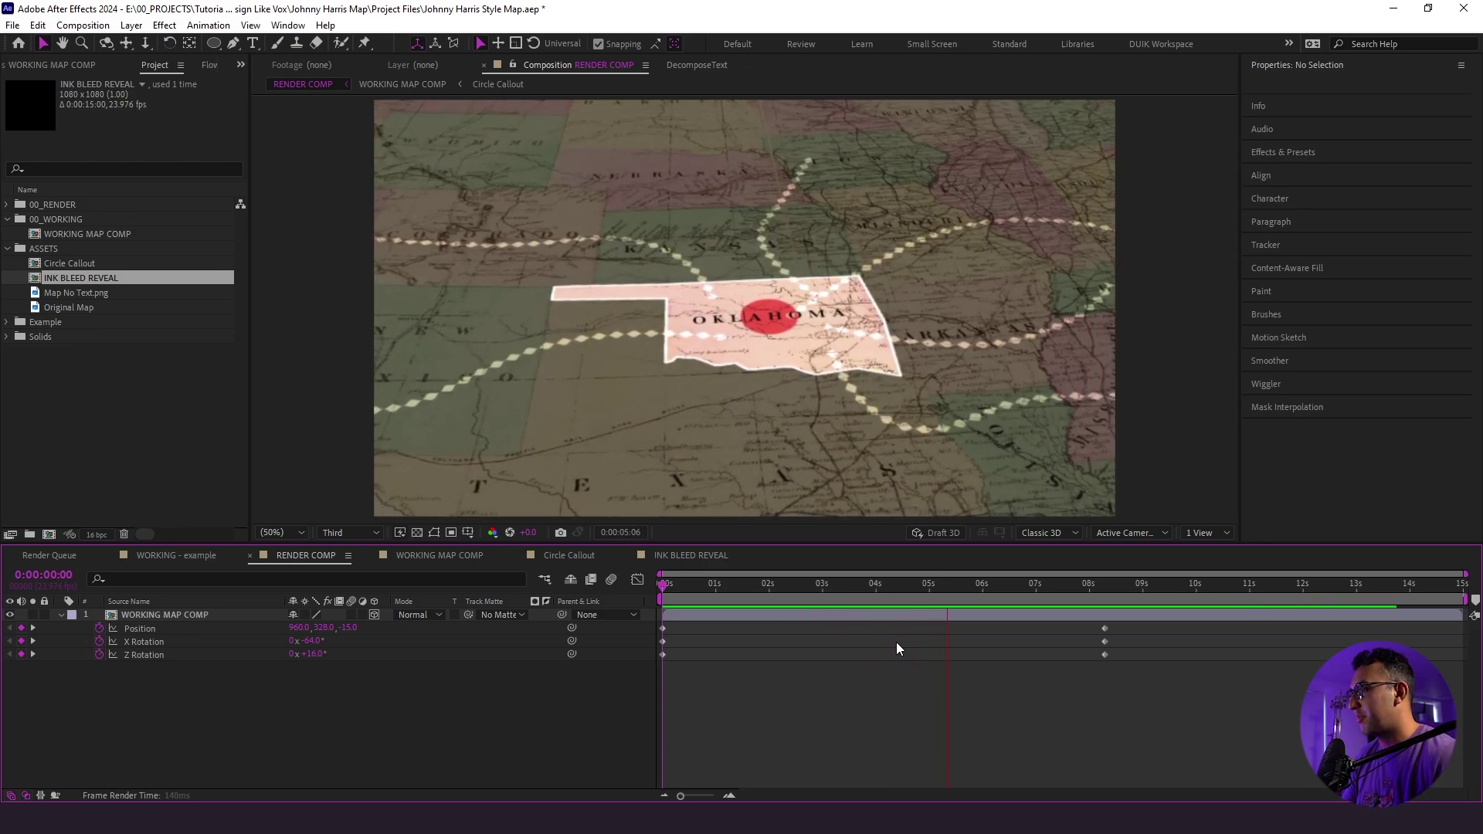
{"action": "key", "text": "space"}
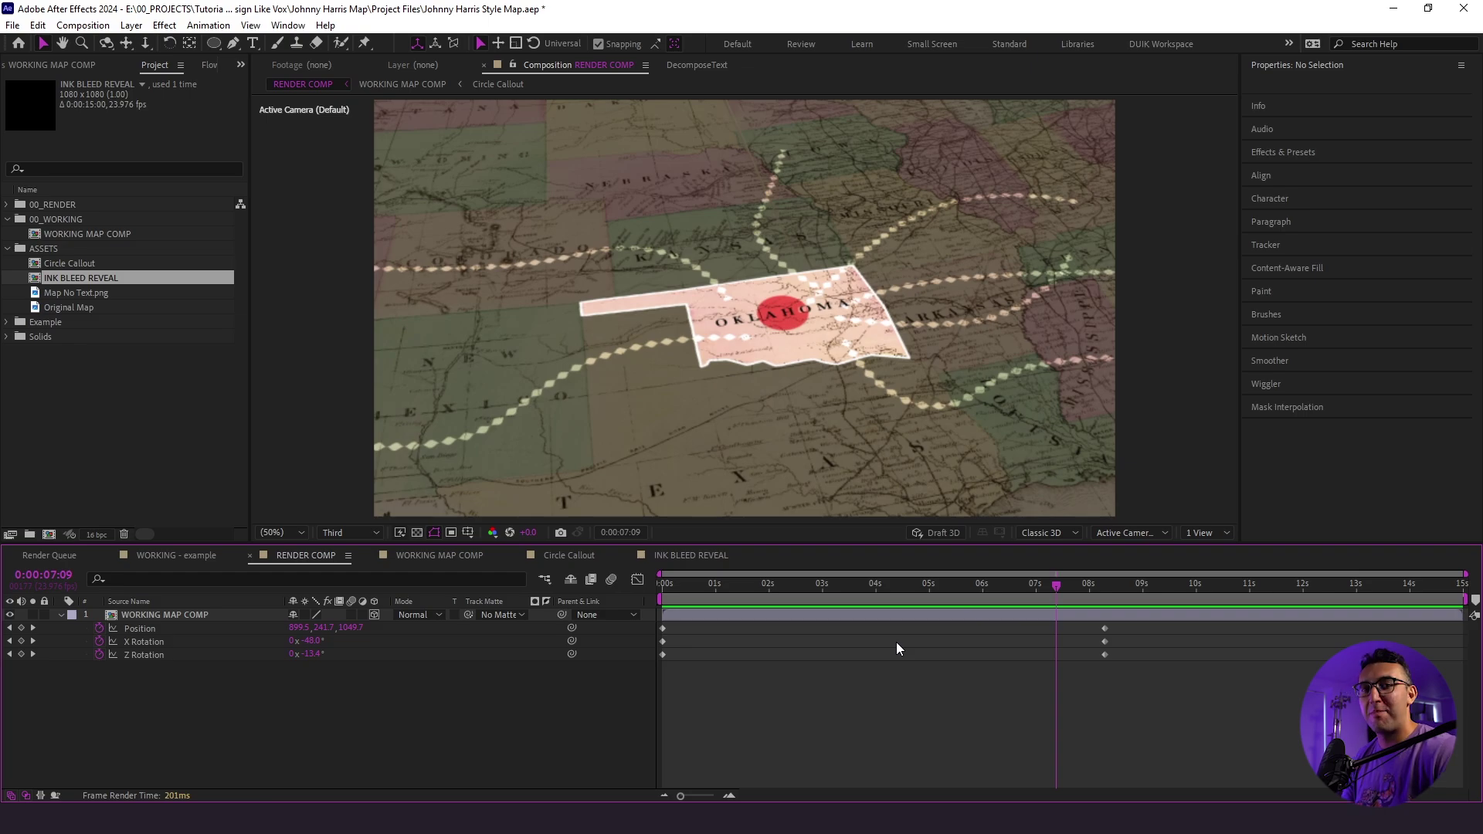